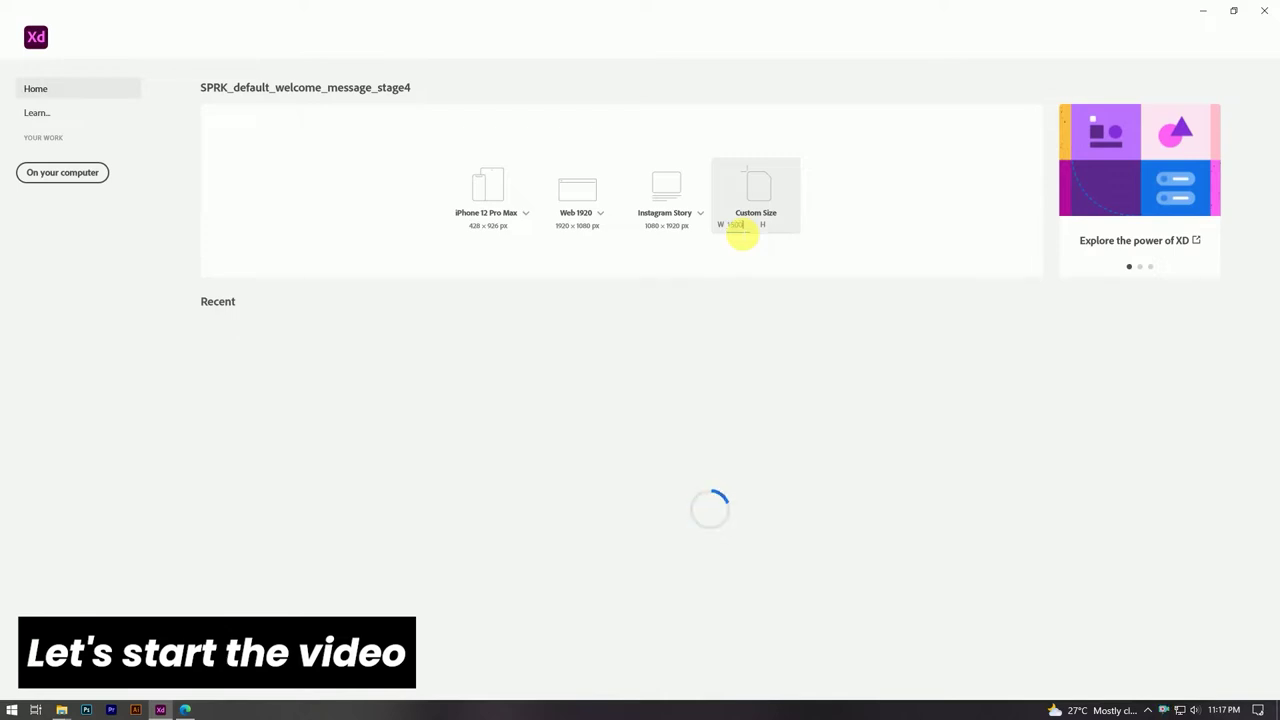
Create a custom-size document 1500 px wide and 1000 px high
click(779, 228)
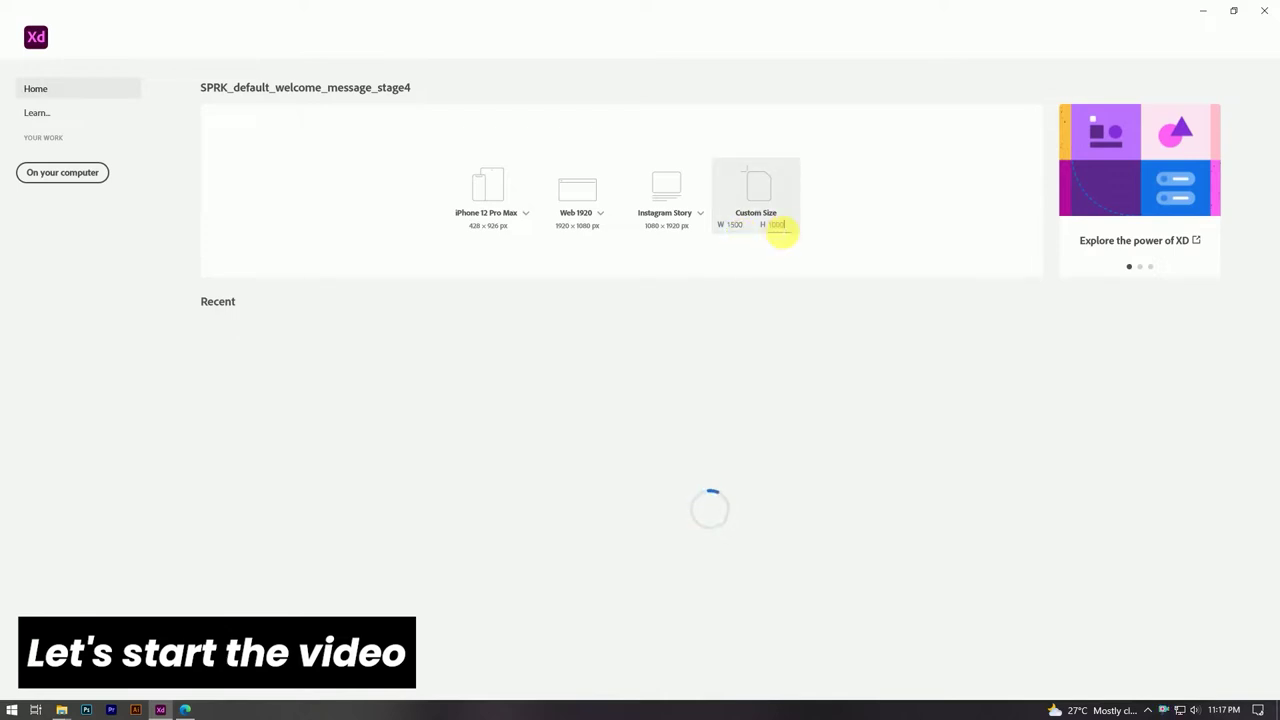
click(751, 183)
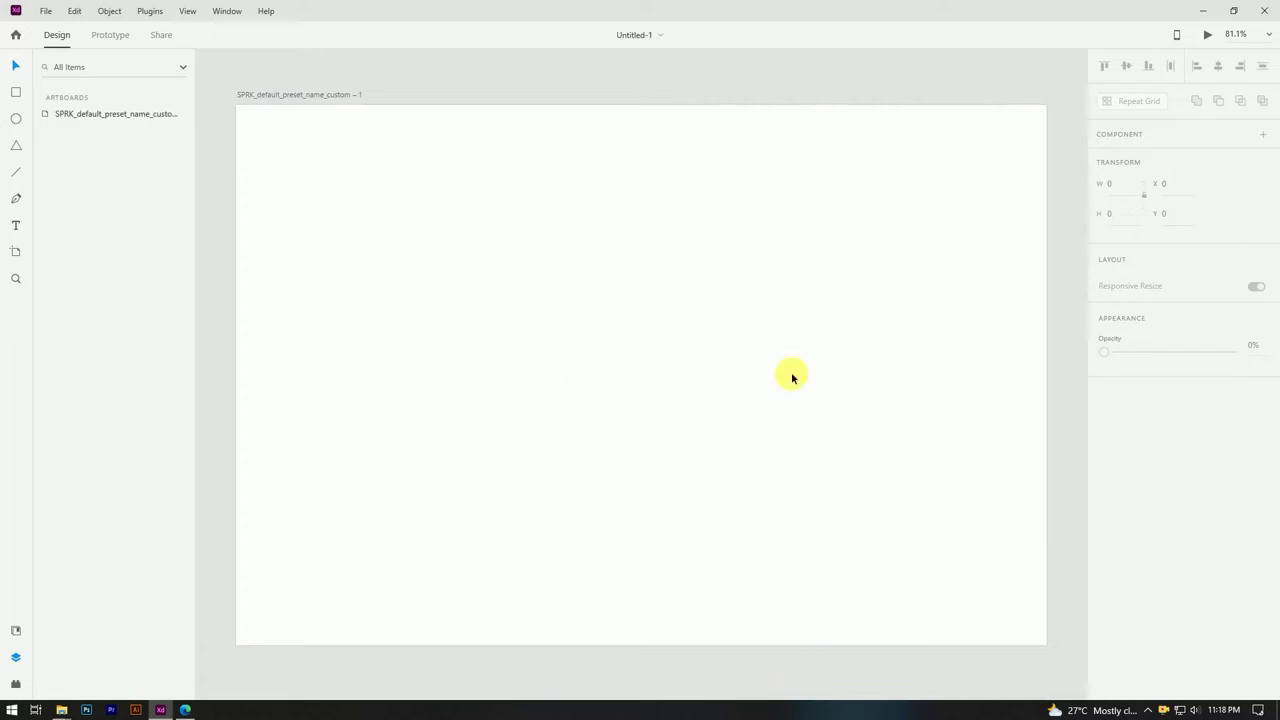
click(528, 203)
click(580, 89)
click(571, 119)
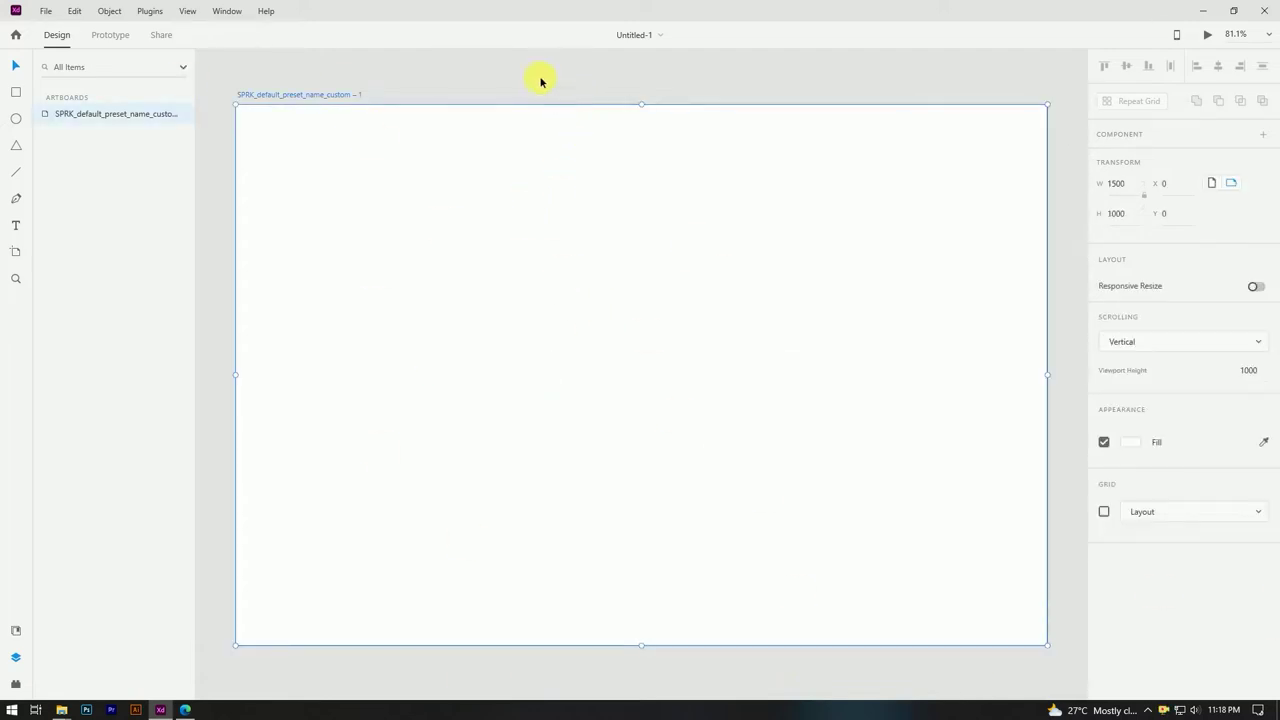
click(543, 83)
Draw a rectangle about 1378 by 809 px and centre it vertically and horizontally on the artboard
click(18, 92)
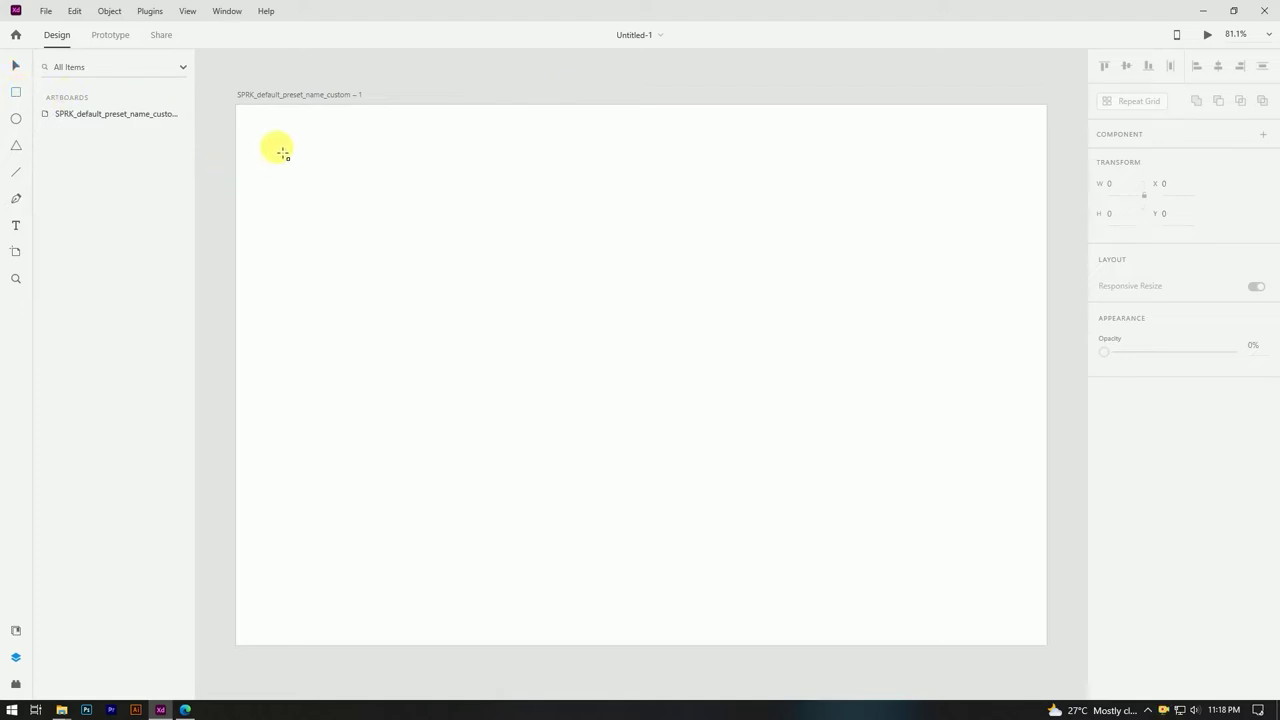
drag(271, 170, 1015, 606)
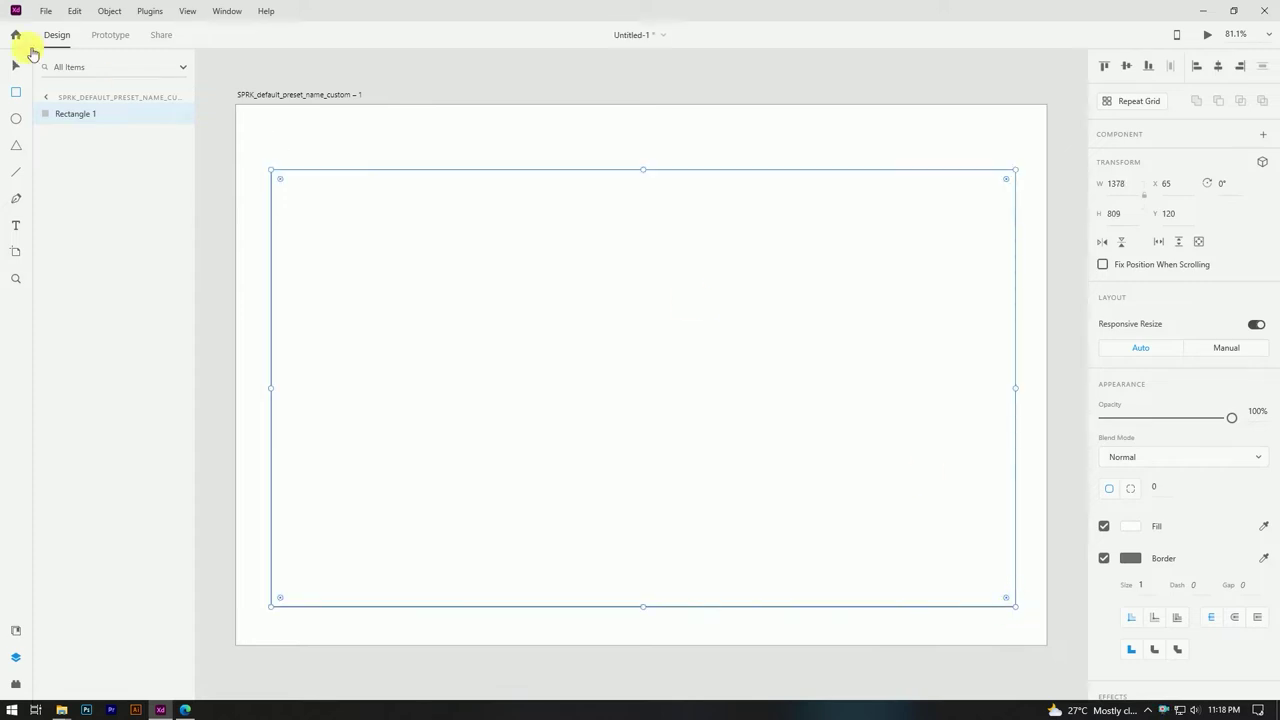
click(1127, 66)
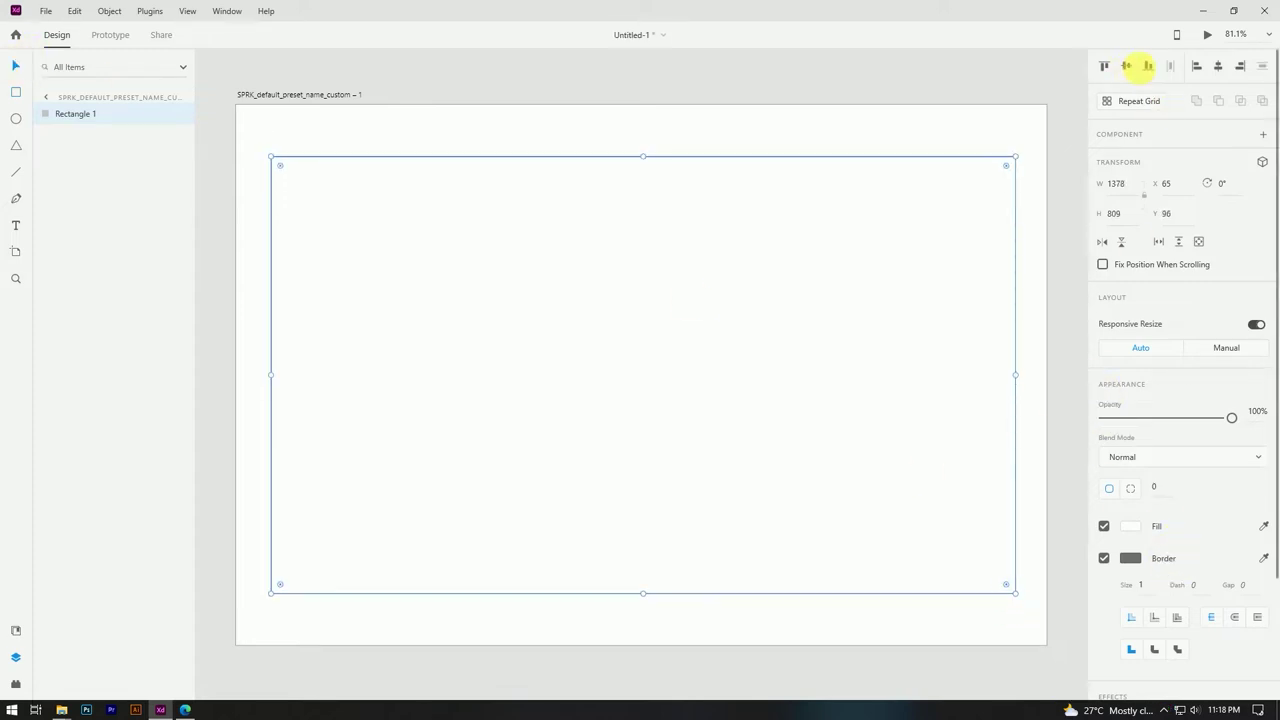
click(1219, 68)
Round all the rectangle's corners to a radius of 50
drag(279, 166, 299, 184)
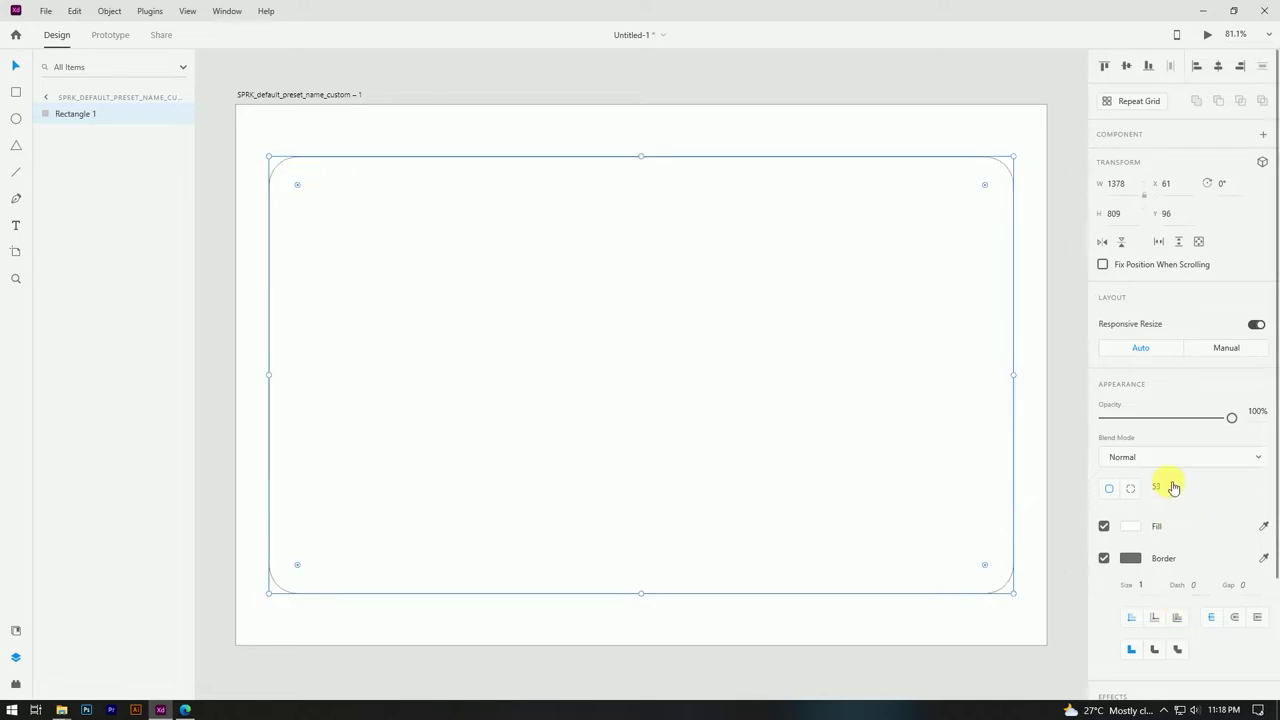
drag(1157, 487, 1143, 488)
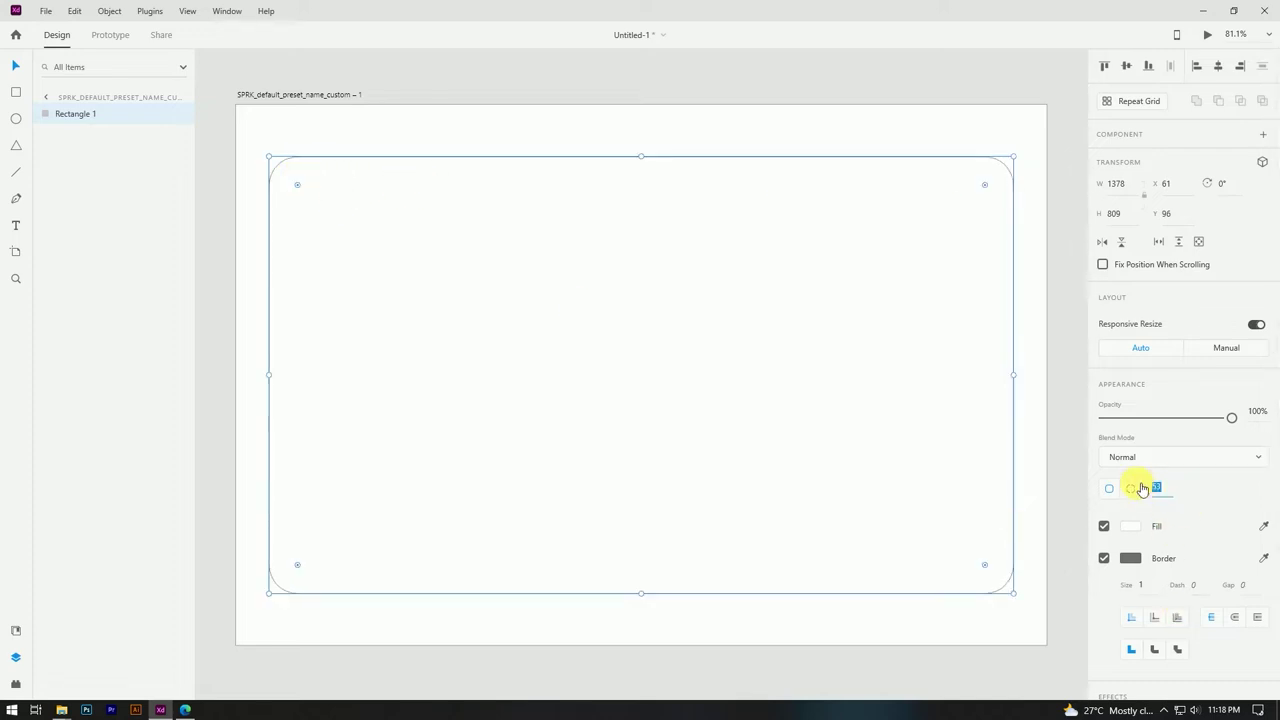
key(Return)
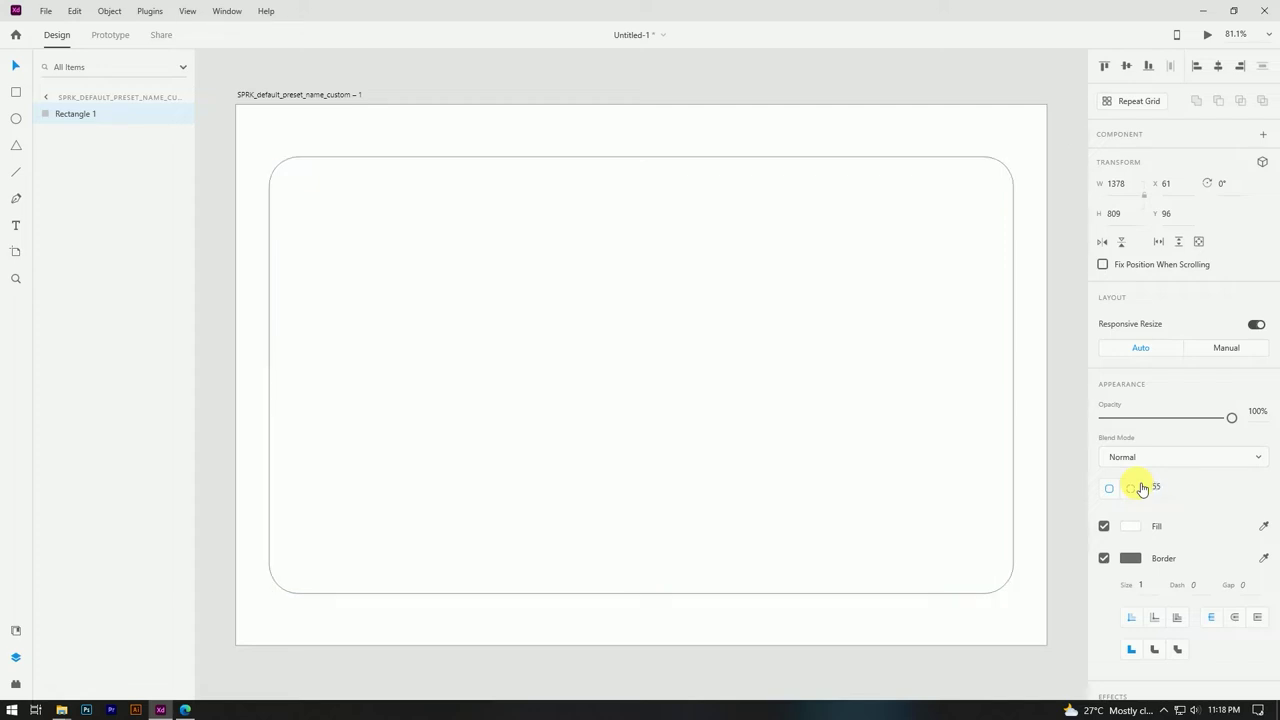
drag(1143, 488, 1130, 488)
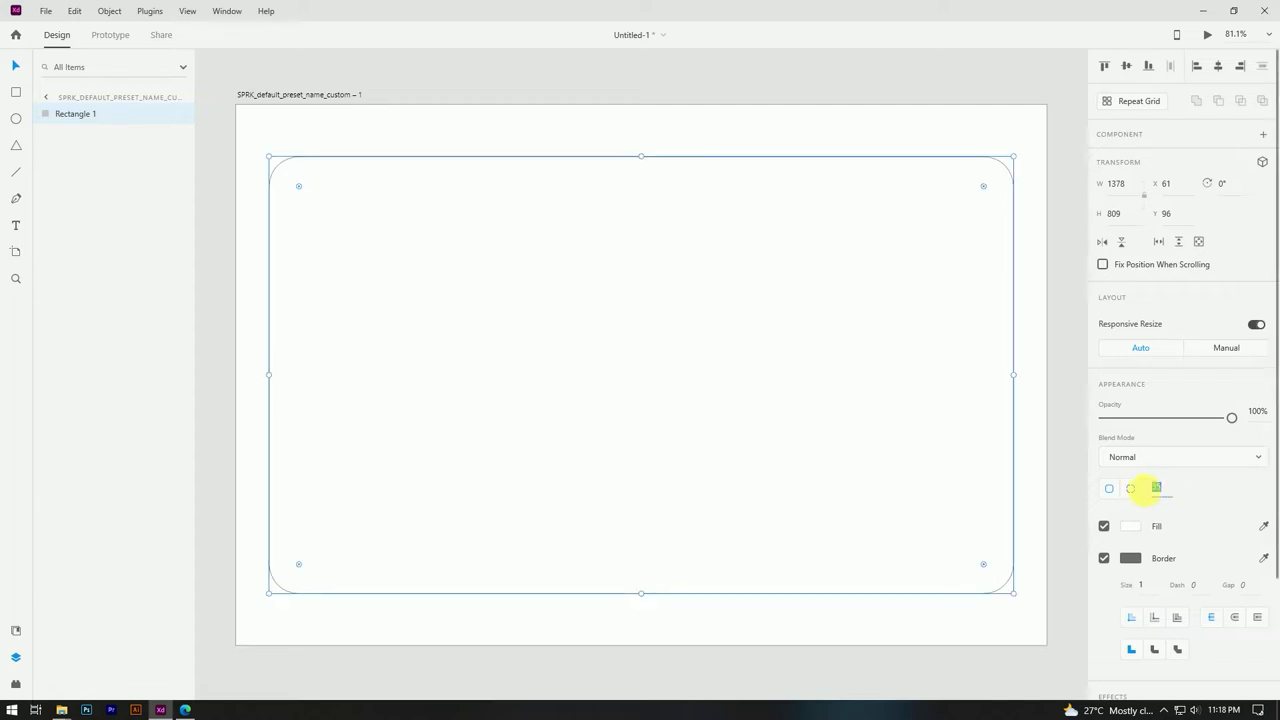
text(50)
key(Return)
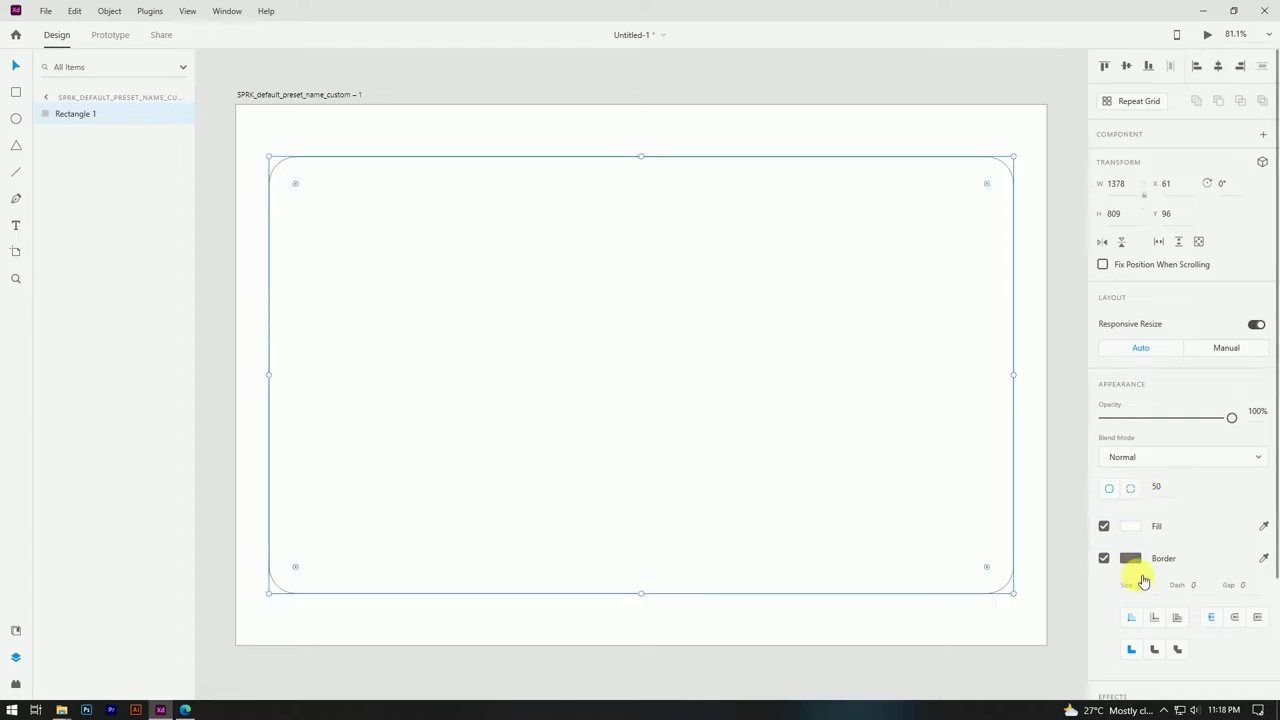
Remove the rectangle's border and add a drop shadow with a Y offset of 5 and a blur of 70
click(1105, 559)
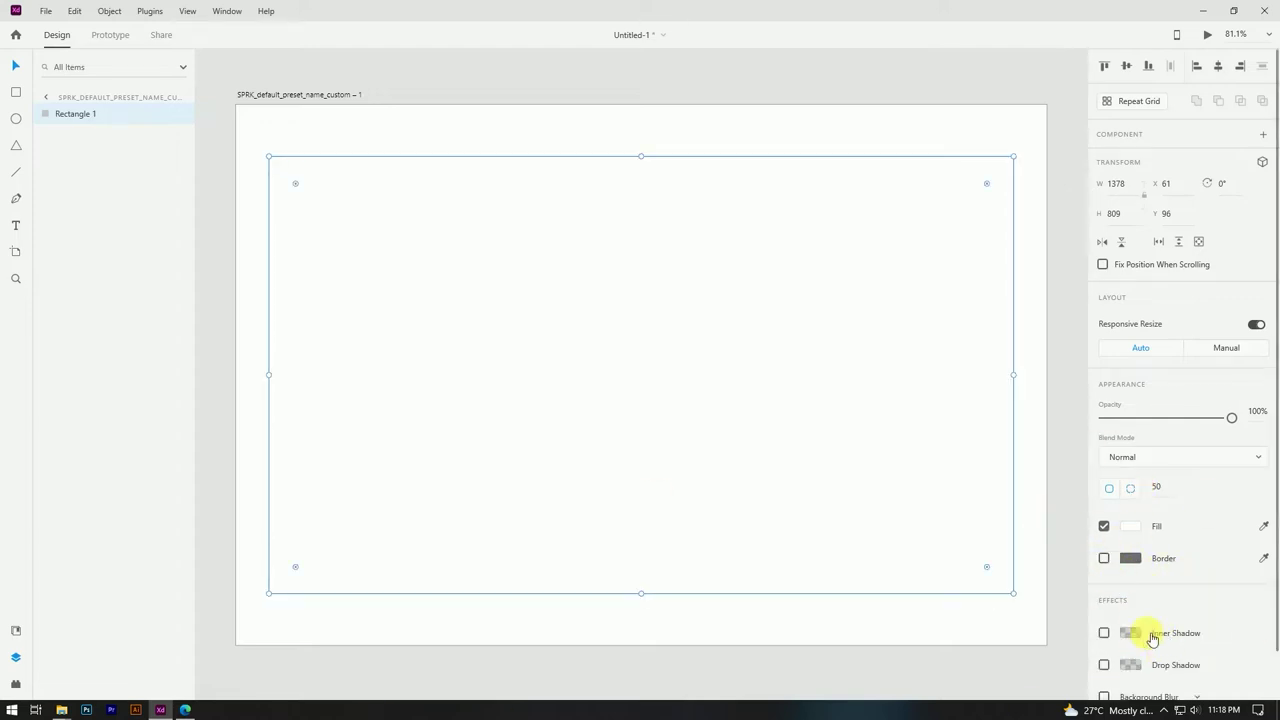
scroll(1115, 620, down, 1)
click(1104, 611)
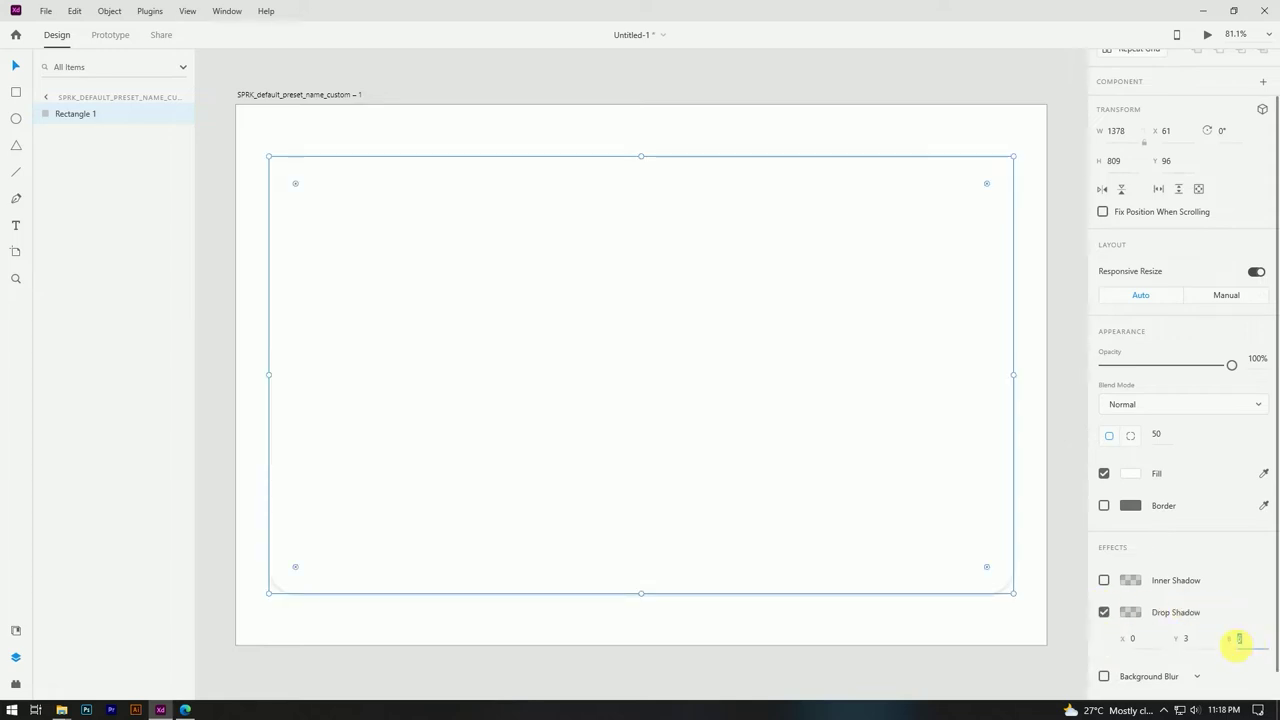
key(Return)
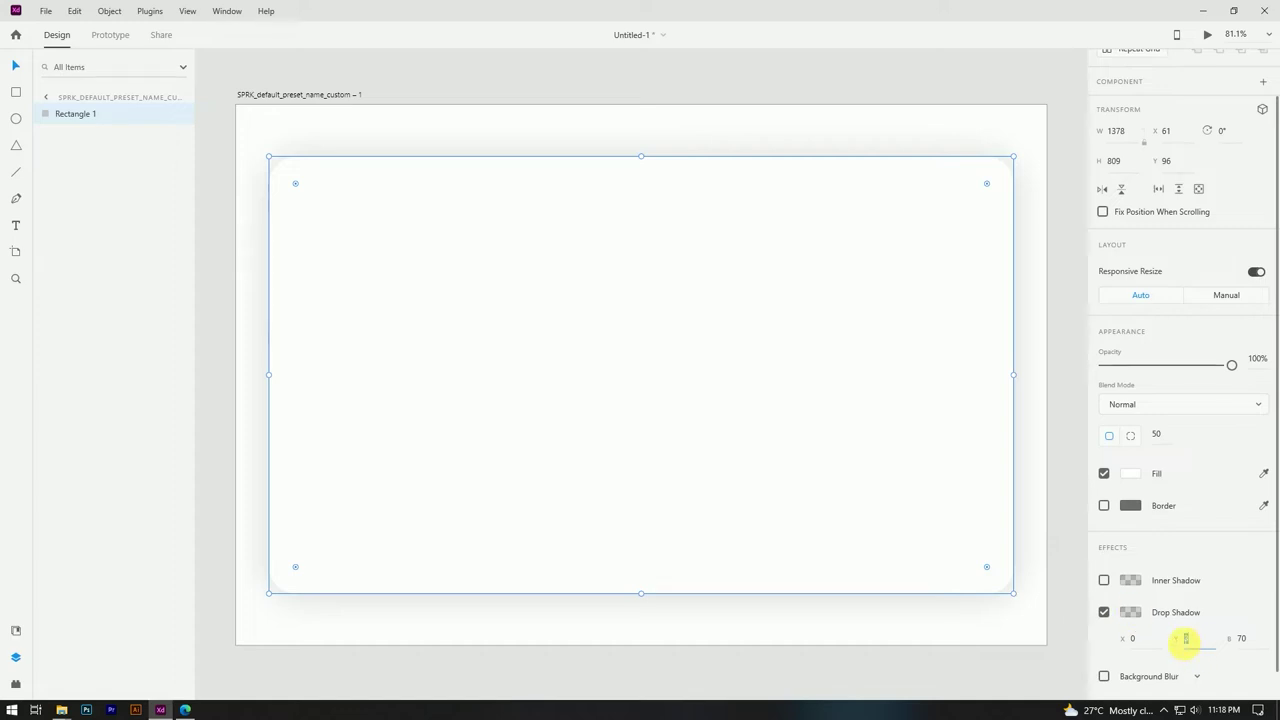
key(Return)
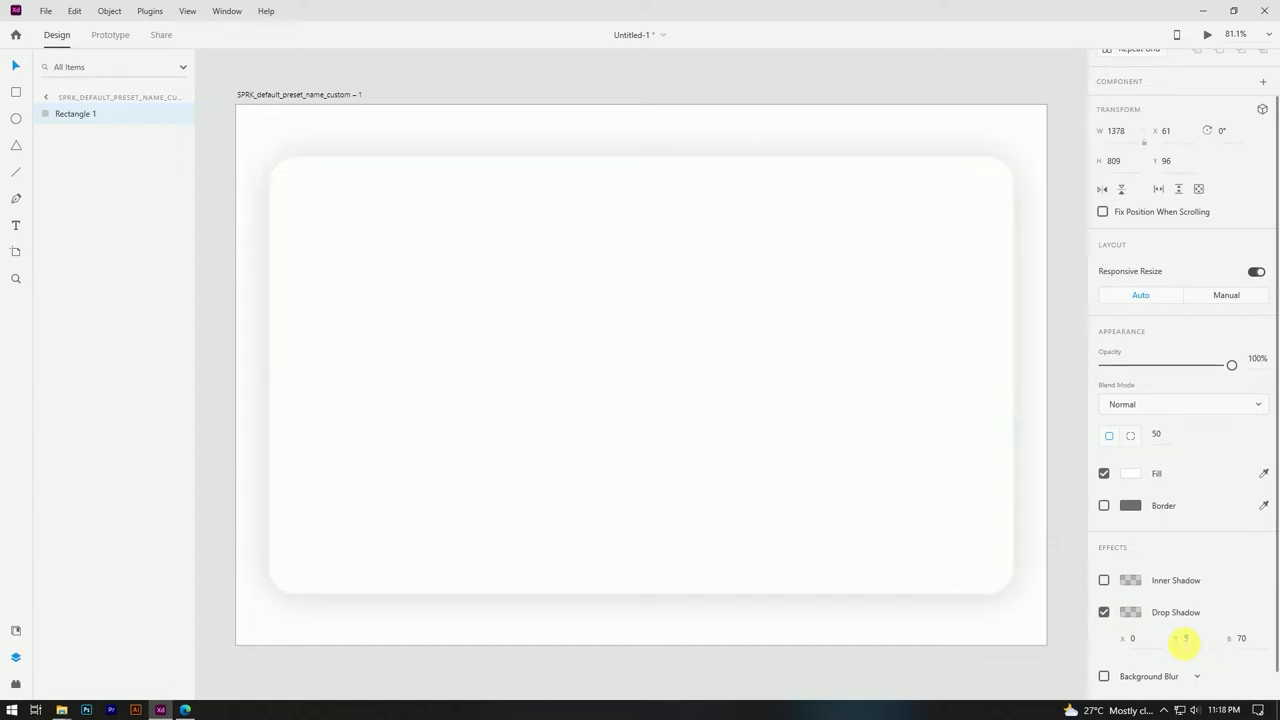
Change the drop shadow's colour to blue #0C00B7 at 23% opacity
click(1130, 612)
drag(1086, 609, 1090, 606)
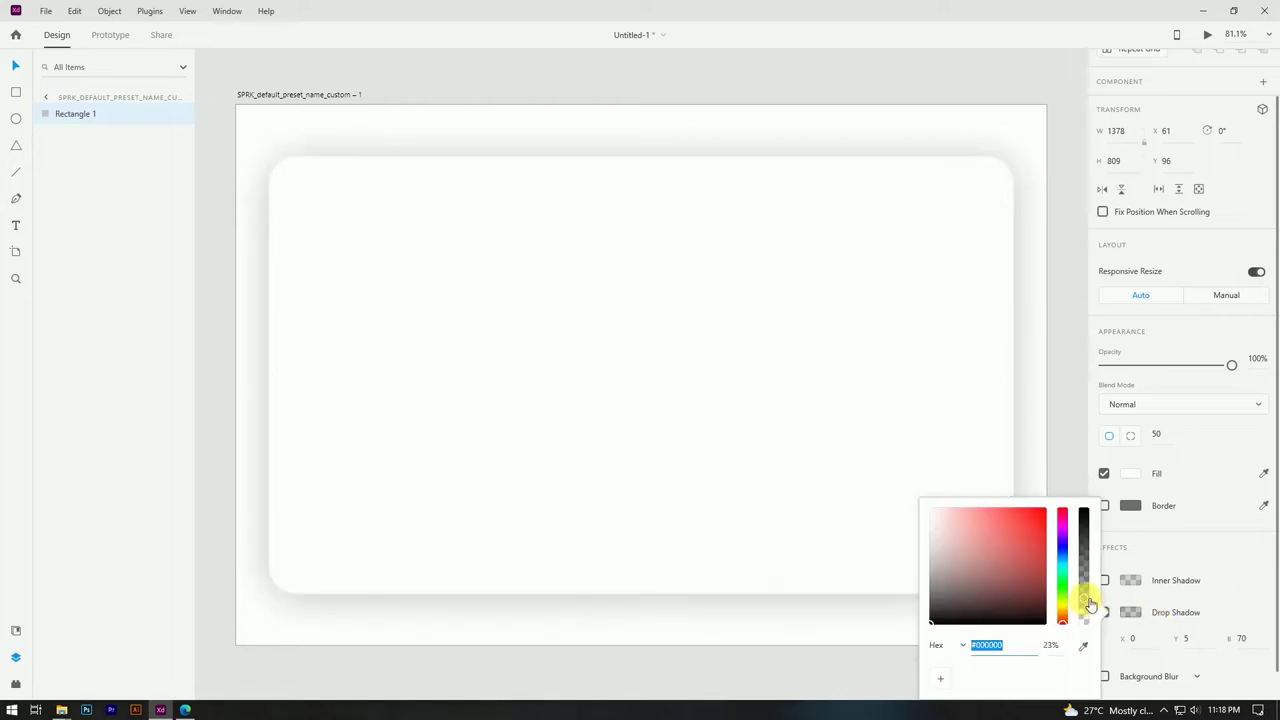
mouse_move(1068, 558)
mouse_down()
mouse_move(1034, 571)
mouse_move(1051, 547)
mouse_move(1067, 553)
mouse_up()
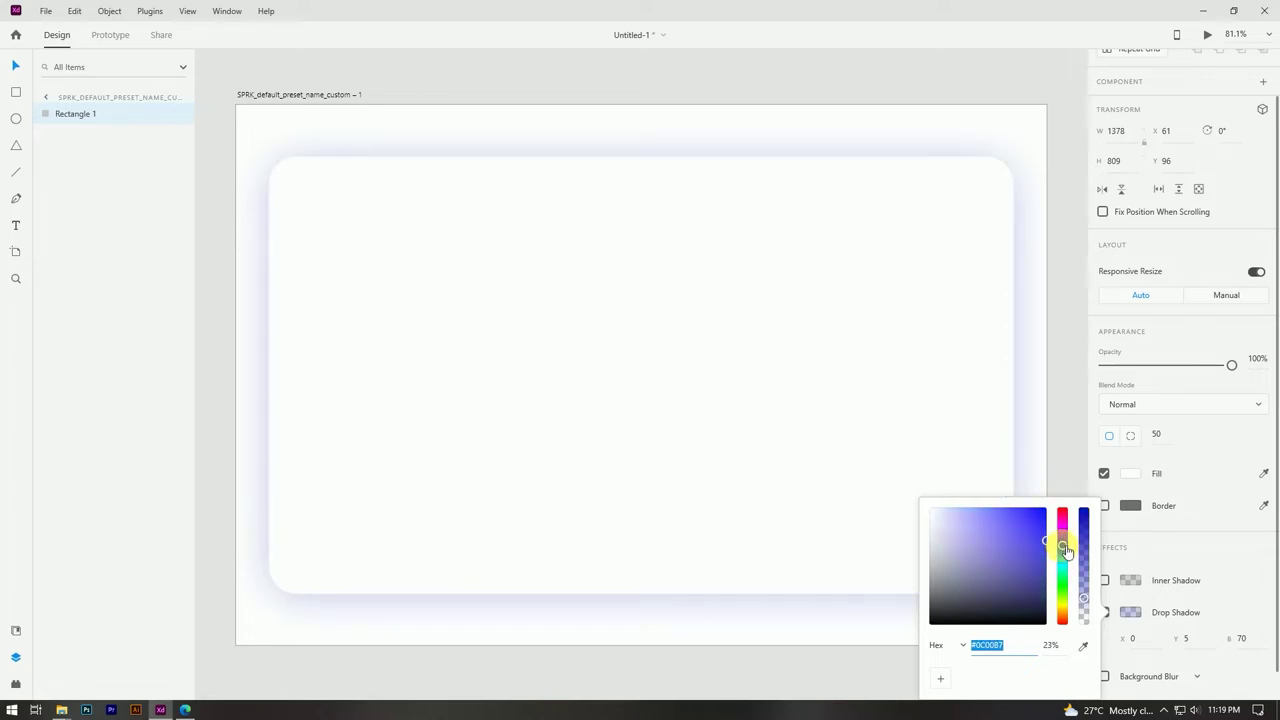
click(745, 72)
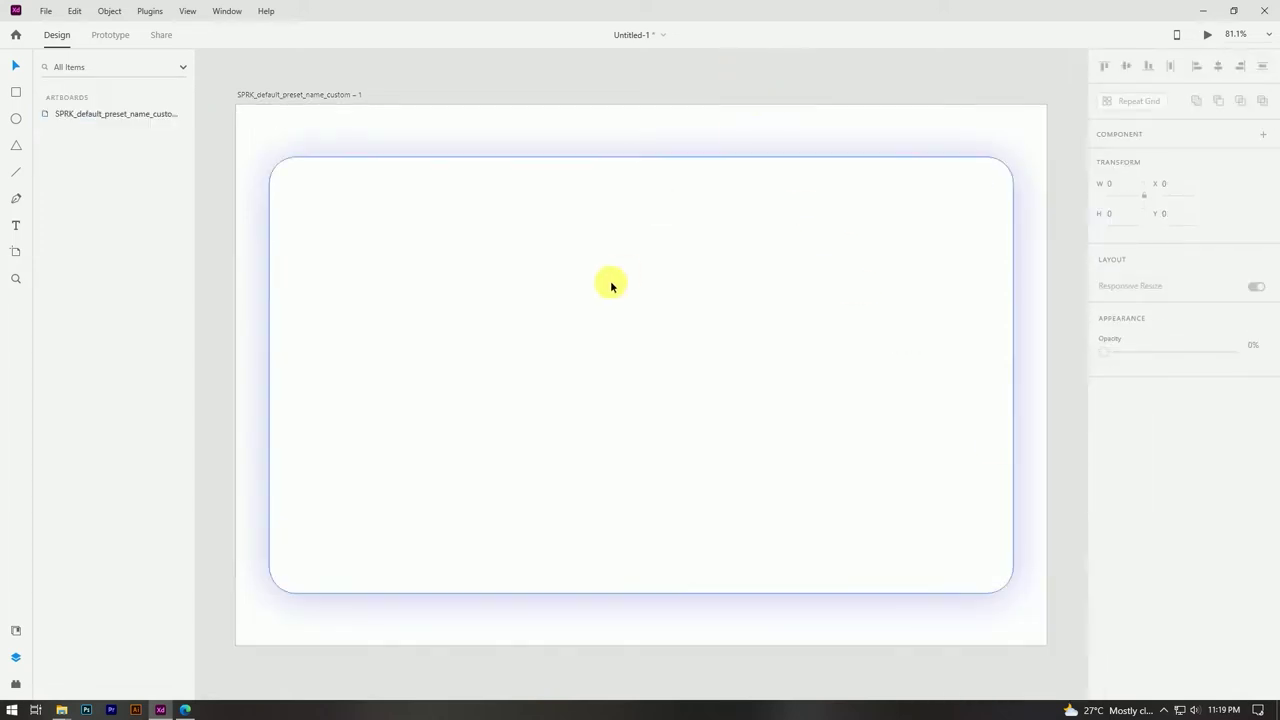
Copy the rounded rectangle, paste it in place and turn off the copy's drop shadow
scroll(610, 286, down, 5)
scroll(612, 152, up, 3)
scroll(676, 146, down, 2)
scroll(676, 145, up, 1)
click(736, 388)
click(817, 140)
click(601, 268)
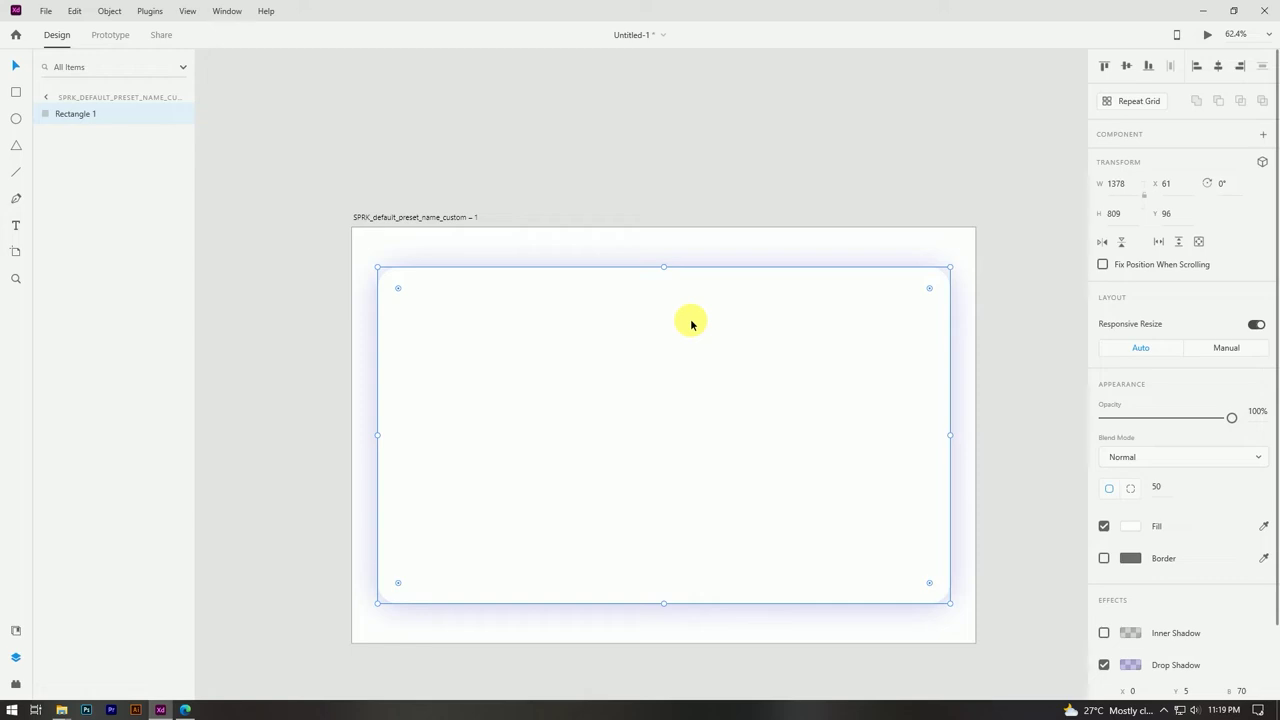
right_click(690, 324)
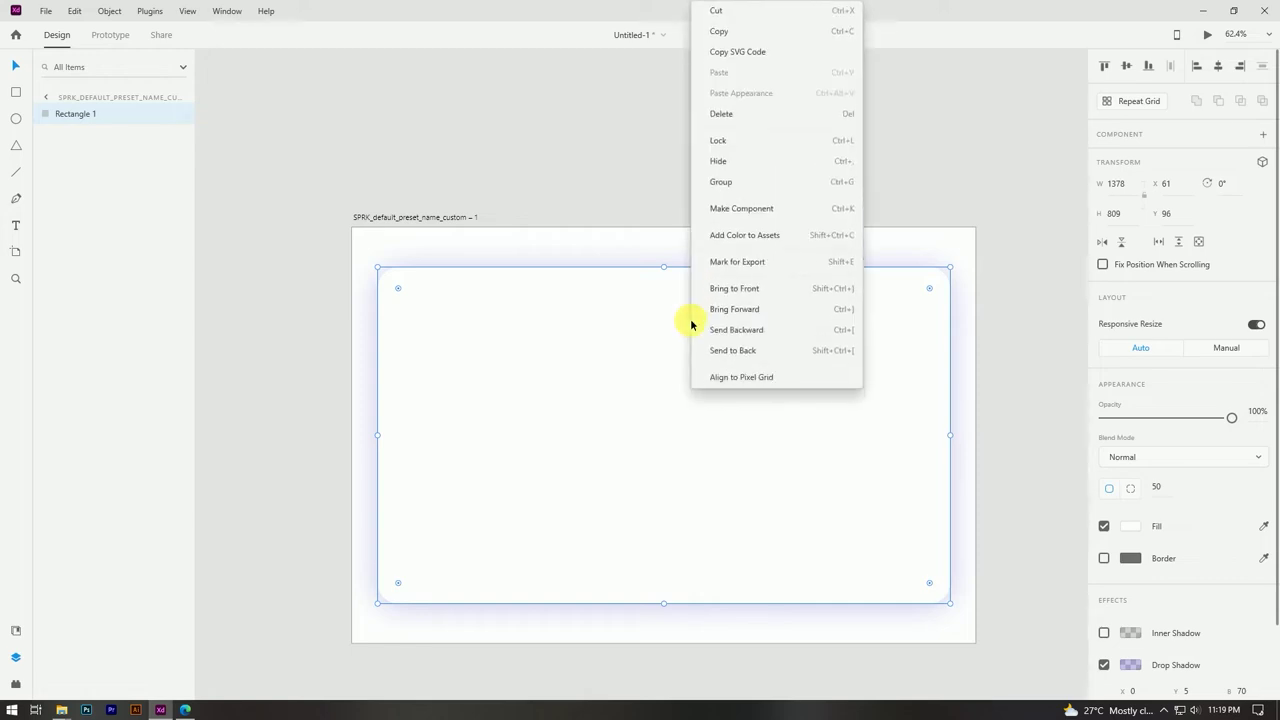
click(731, 31)
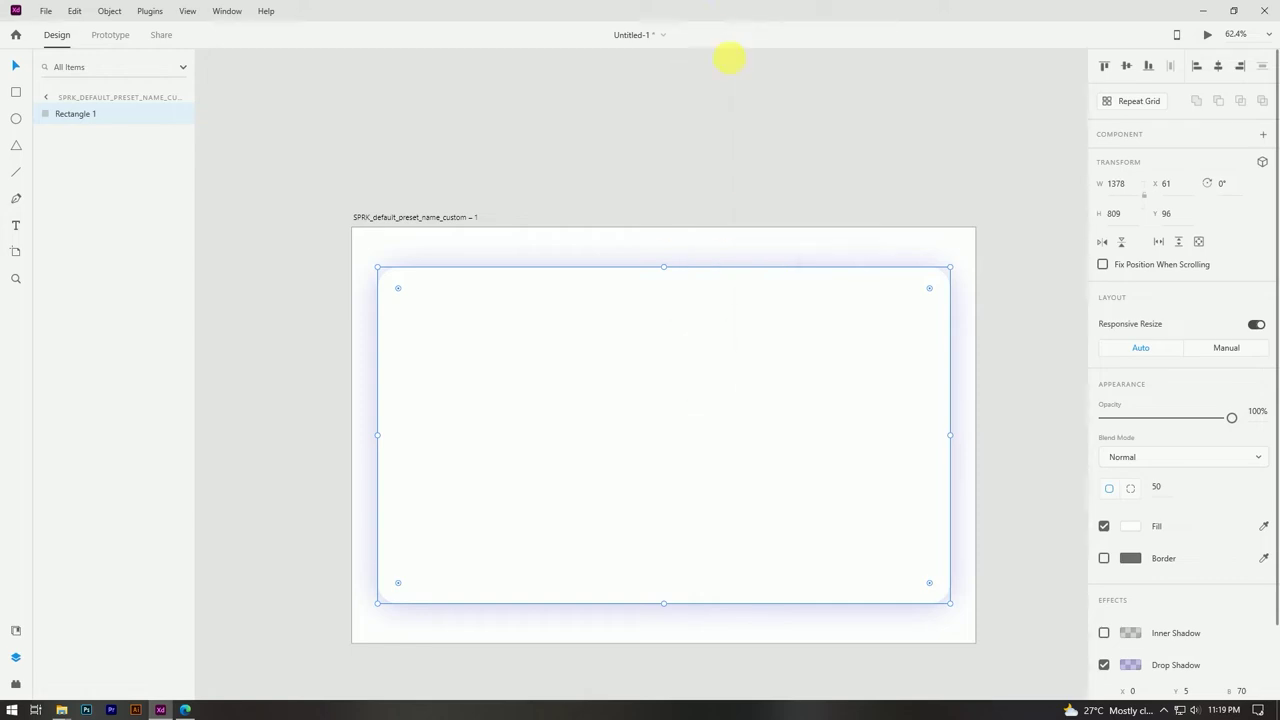
right_click(746, 243)
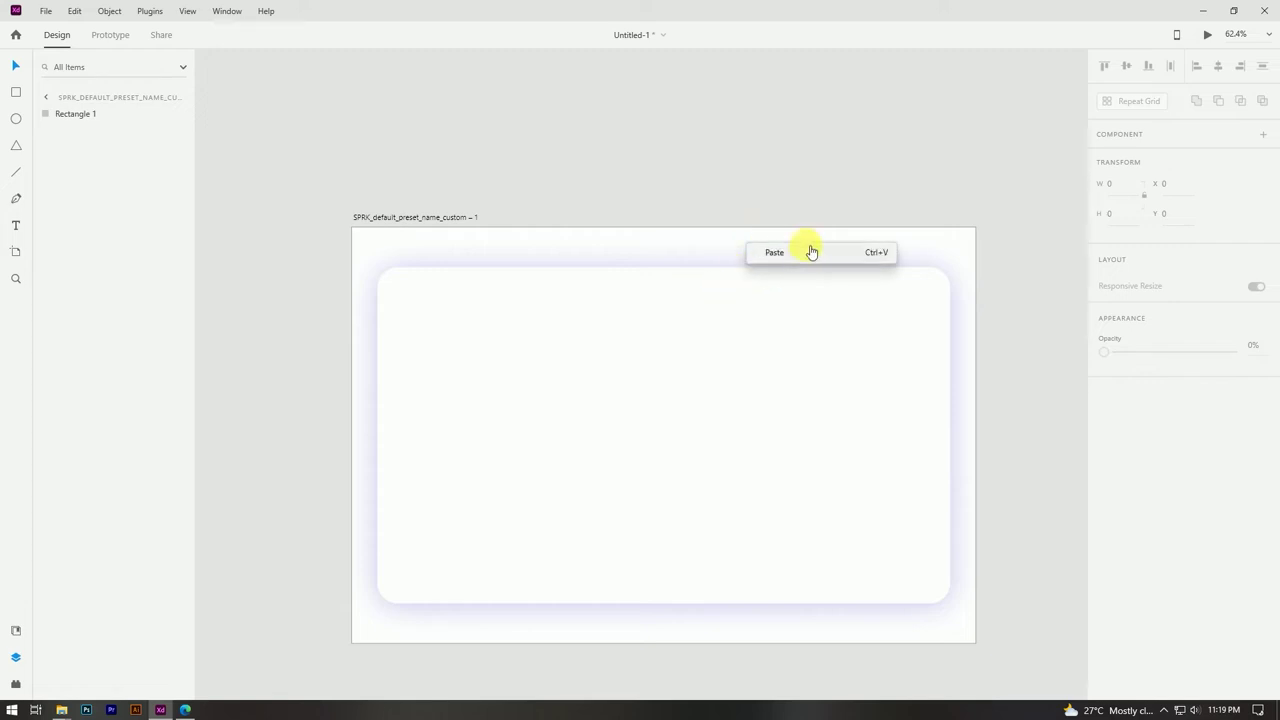
click(876, 257)
scroll(1190, 560, down, 1)
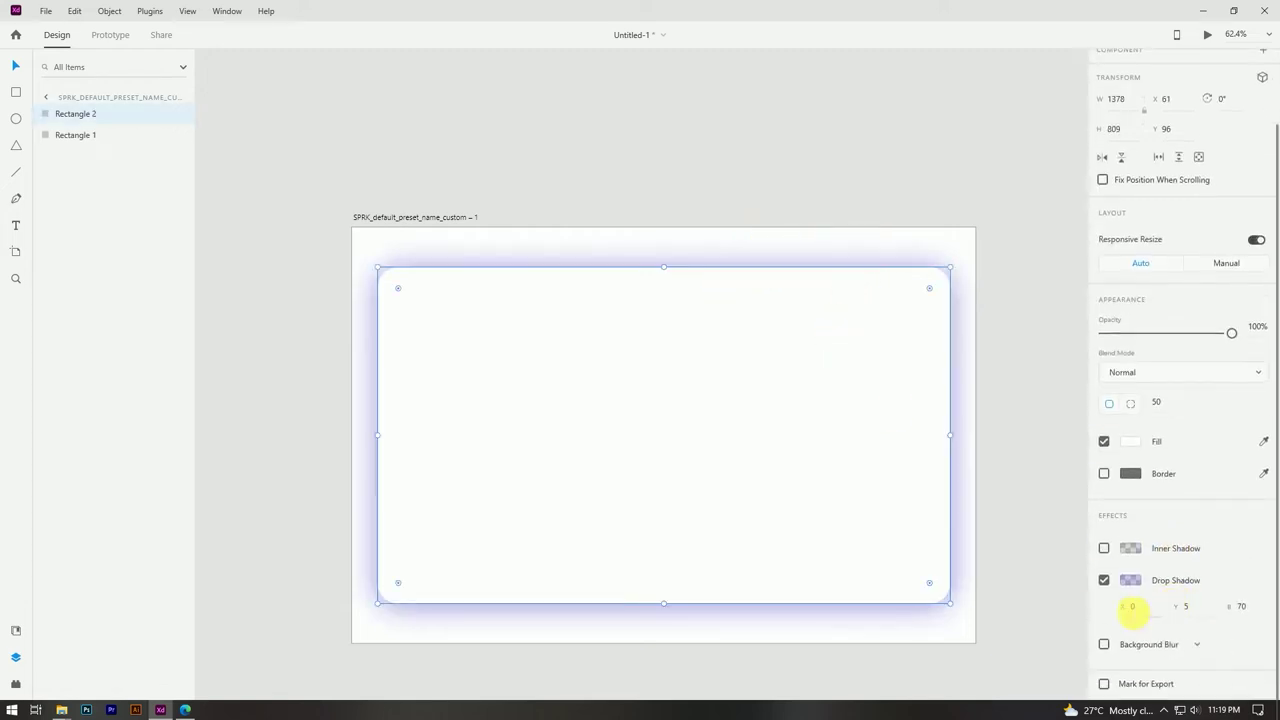
click(1104, 580)
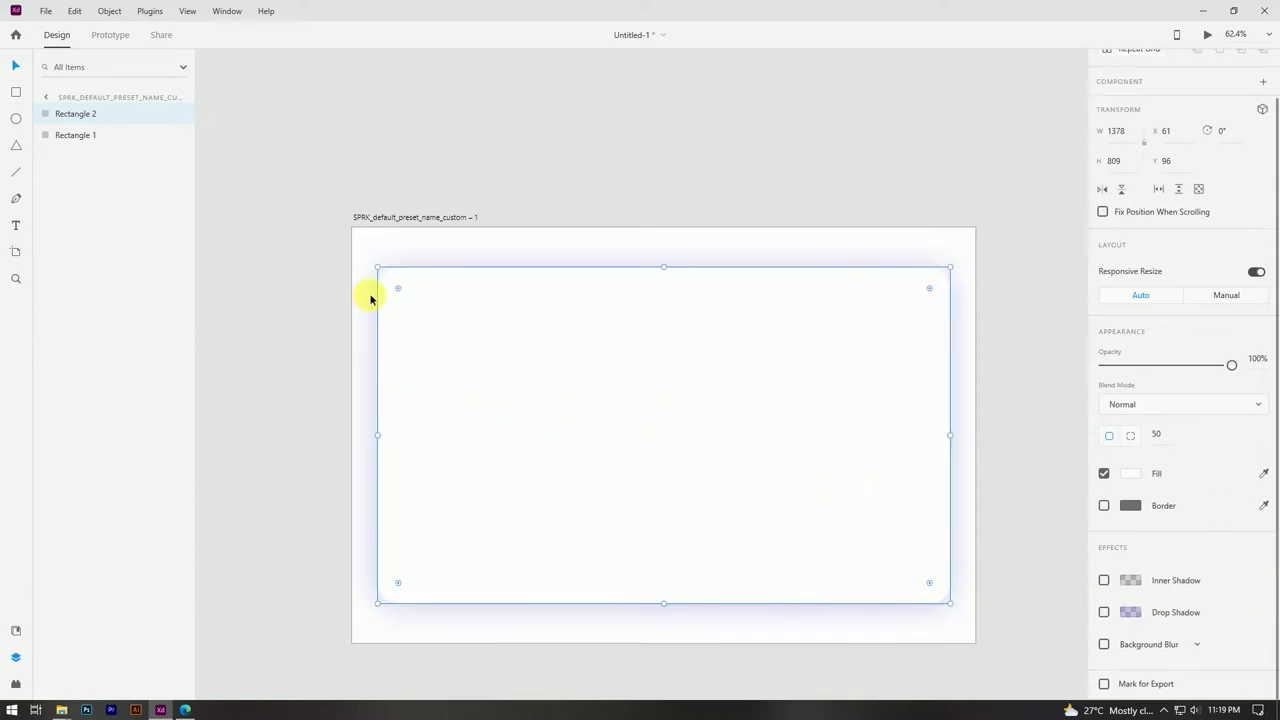
Set separate corner radii on the copy, making its top-left and bottom-left corners 0 and leaving the two right corners at 50
click(1132, 437)
click(1155, 434)
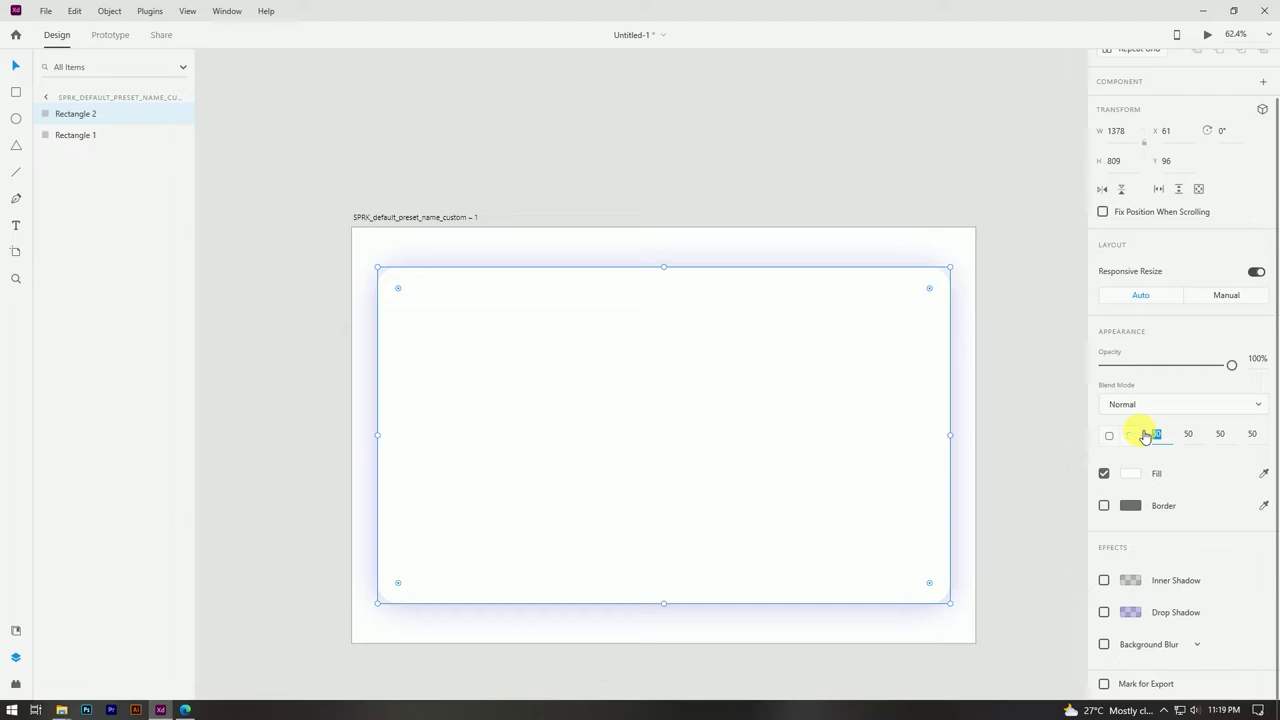
text(0)
key(Return)
click(1190, 434)
text(0)
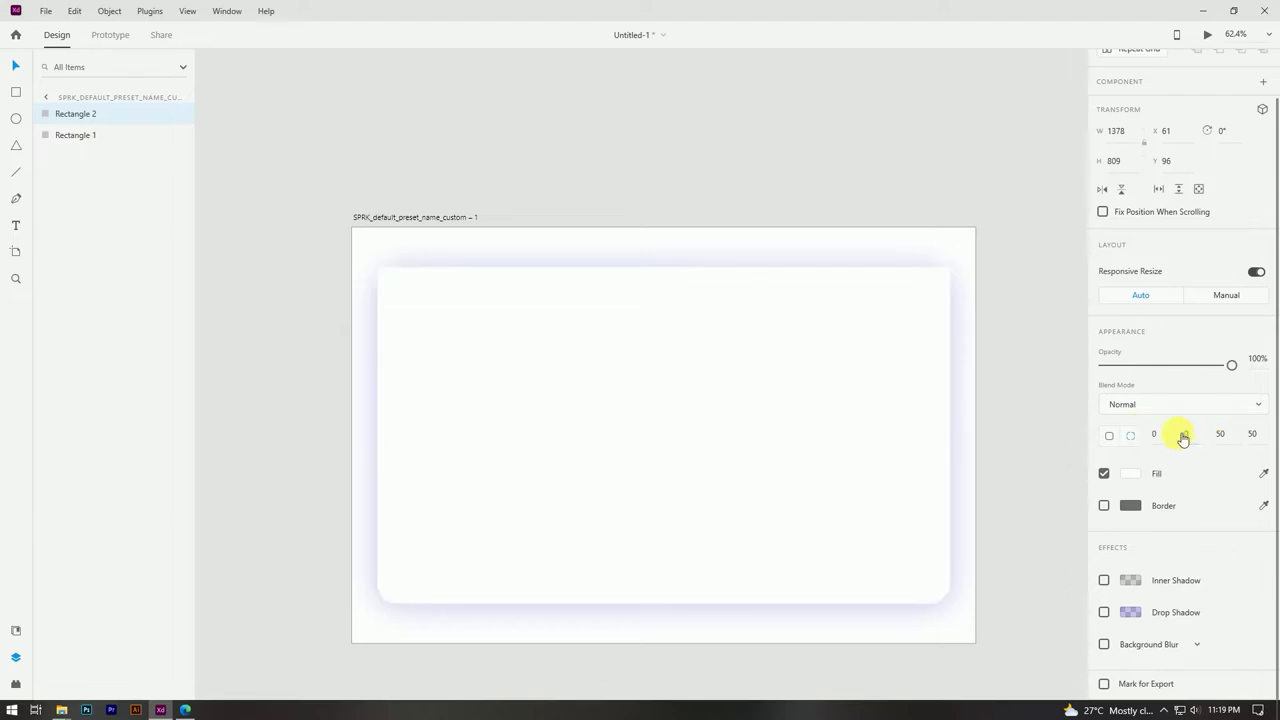
key(ctrl+z)
click(1219, 435)
key(Return)
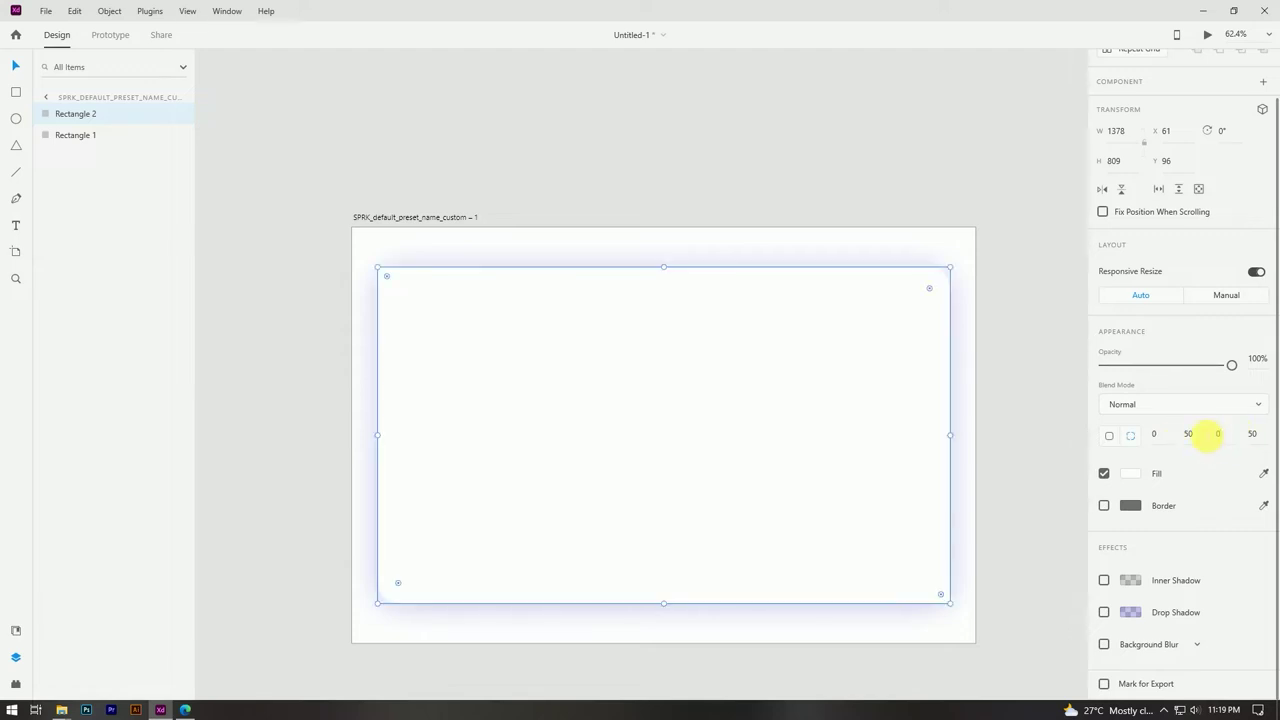
text(0)
key(Return)
Narrow the copy from its left edge to about 562 px wide and give it a linear gradient fill
click(489, 471)
drag(381, 437, 717, 434)
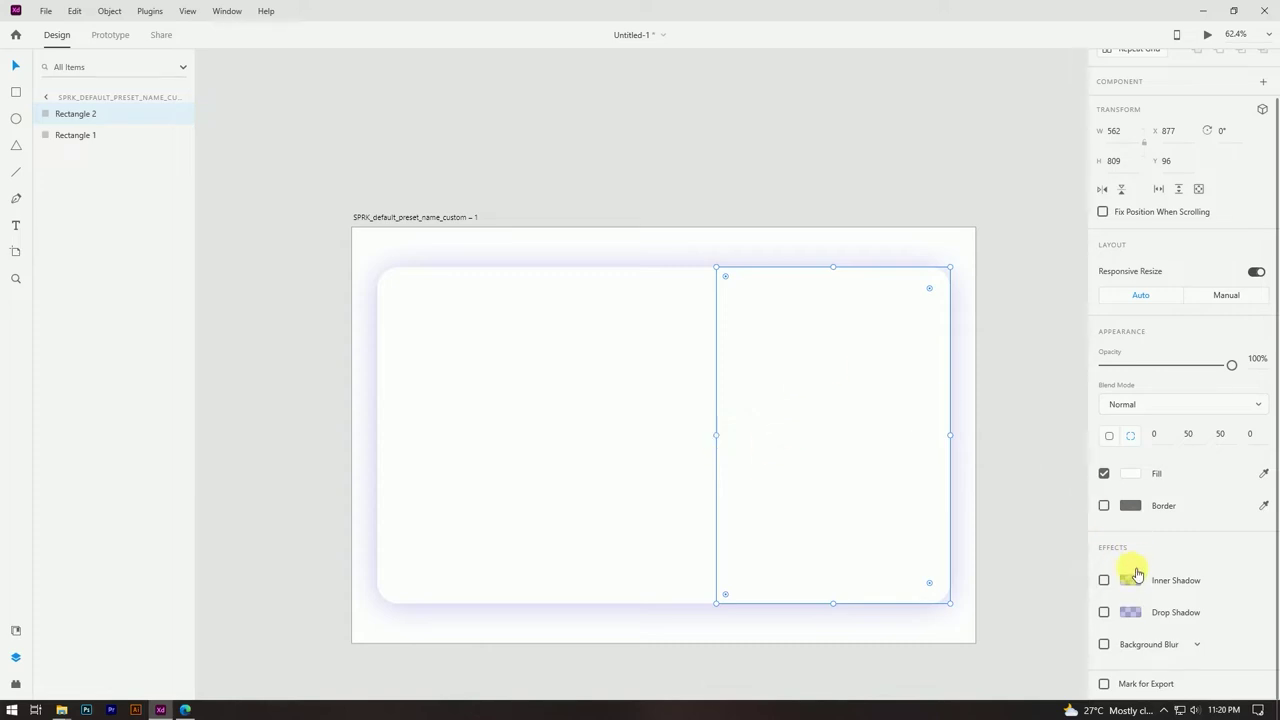
click(1134, 477)
click(990, 378)
click(984, 404)
click(953, 326)
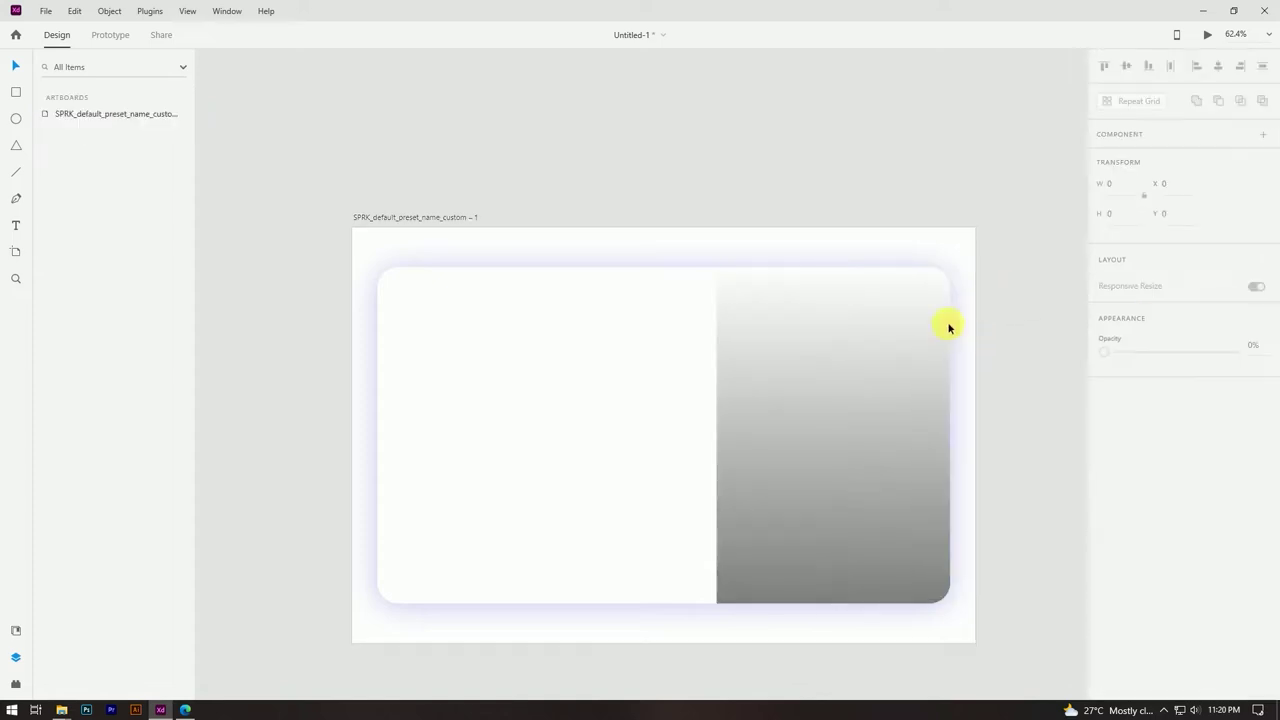
Select the gradient panel, then open Color.txt from the signin_page folder and copy the first colour code, #57BBFE
click(907, 332)
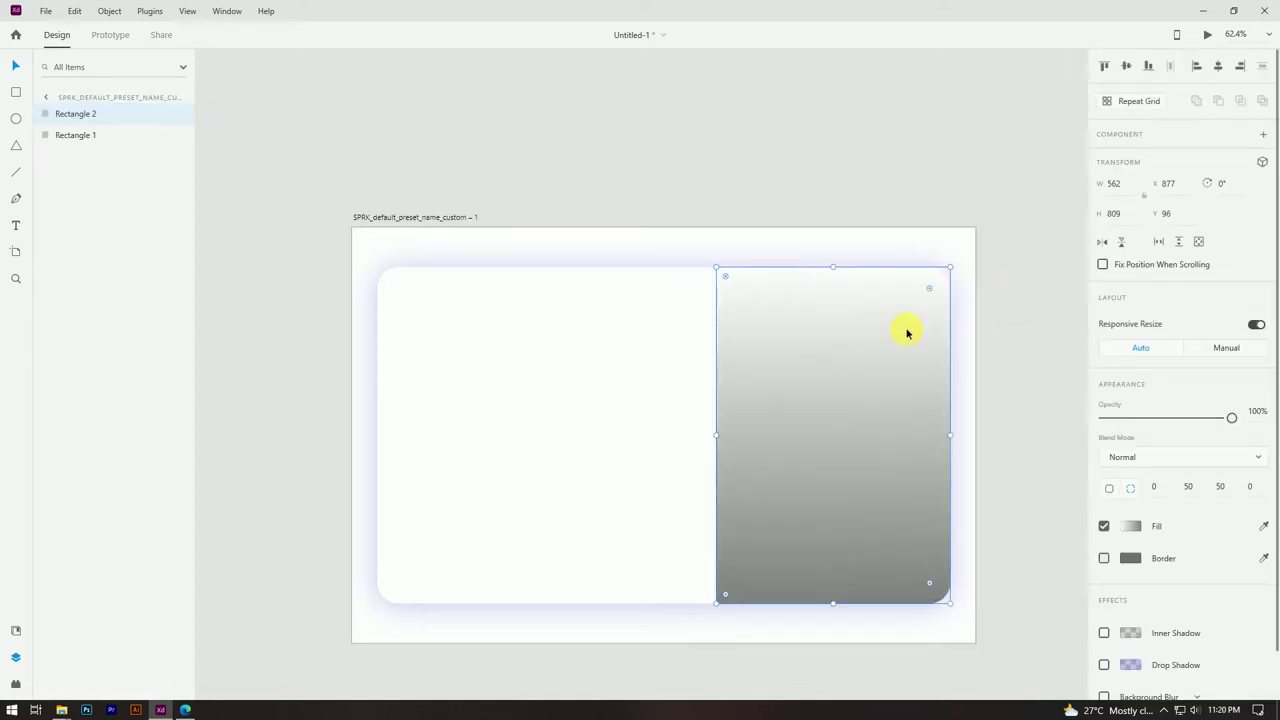
mouse_move(63, 706)
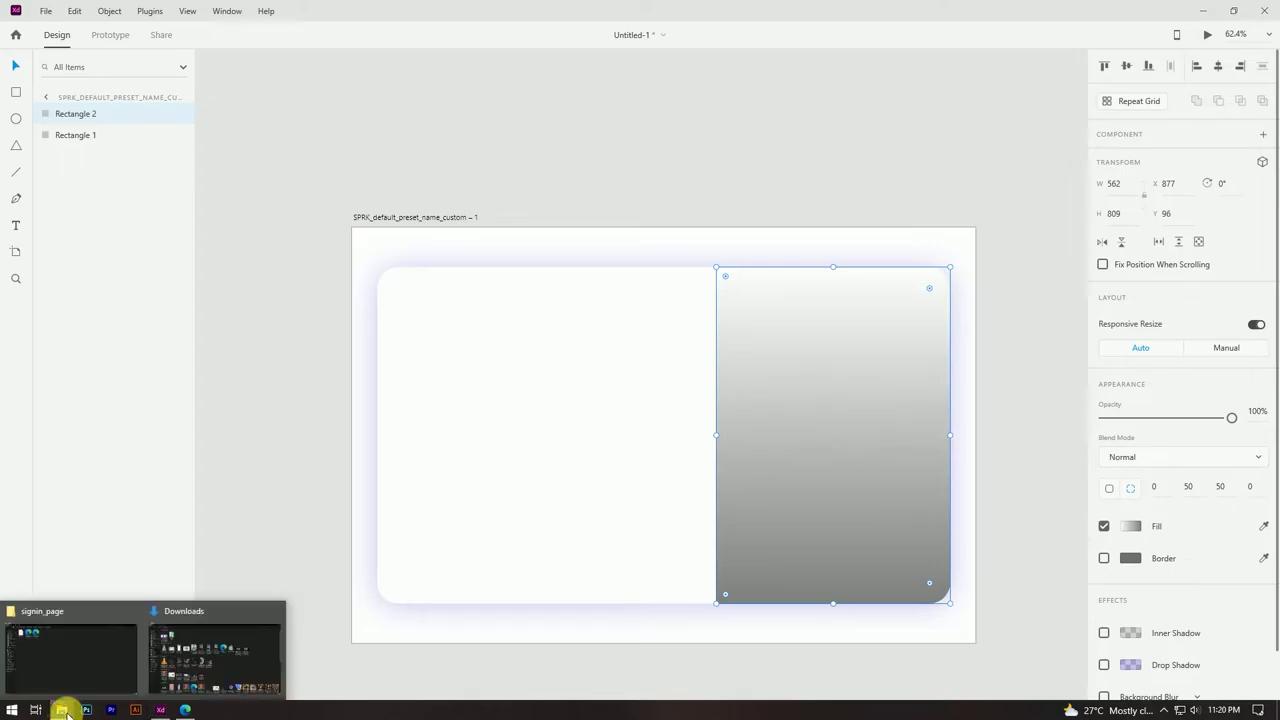
click(80, 660)
double_click(151, 105)
click(262, 368)
drag(262, 374, 192, 364)
right_click(206, 366)
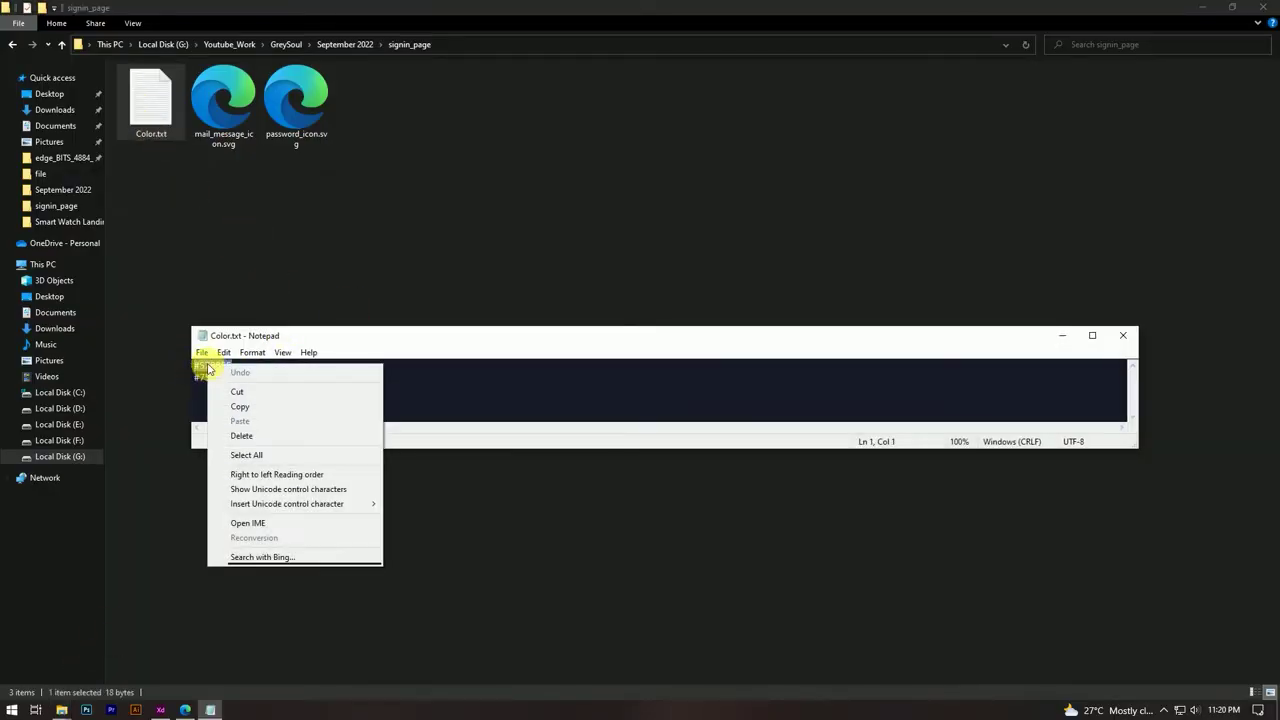
click(238, 409)
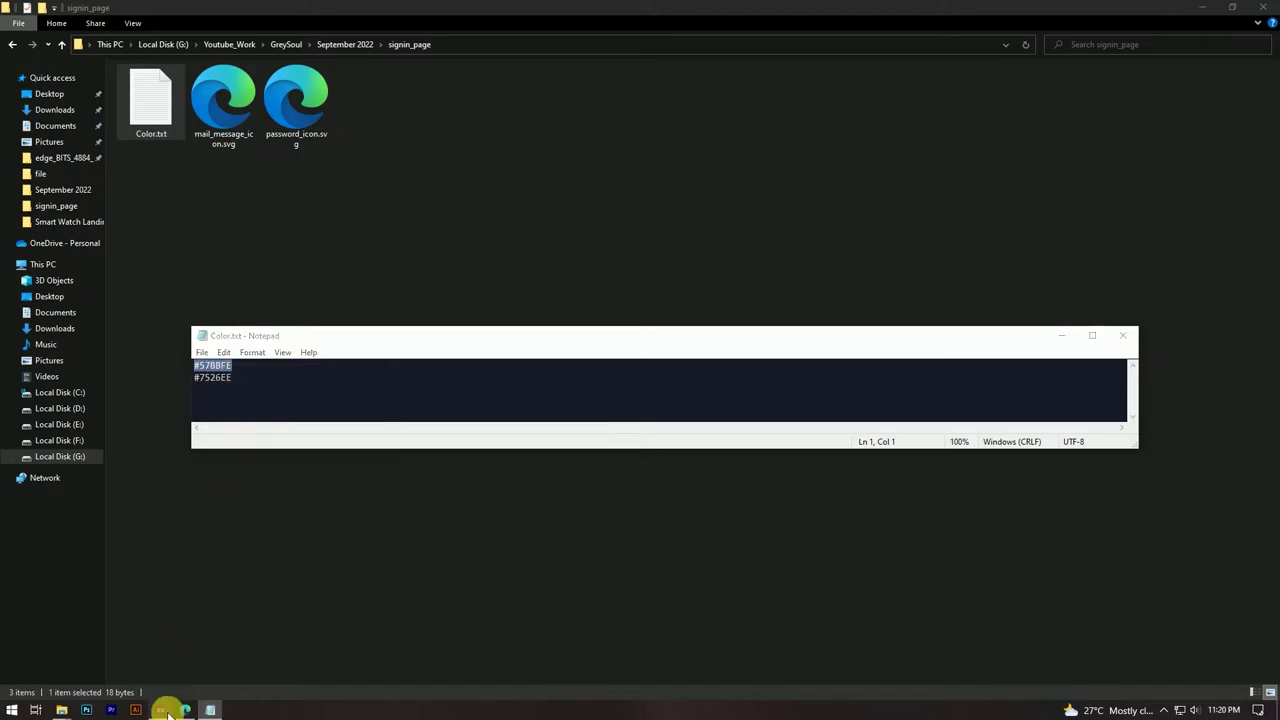
Return to Adobe XD and set the first stop of the right panel's gradient to #57BBFE
click(160, 710)
click(1130, 526)
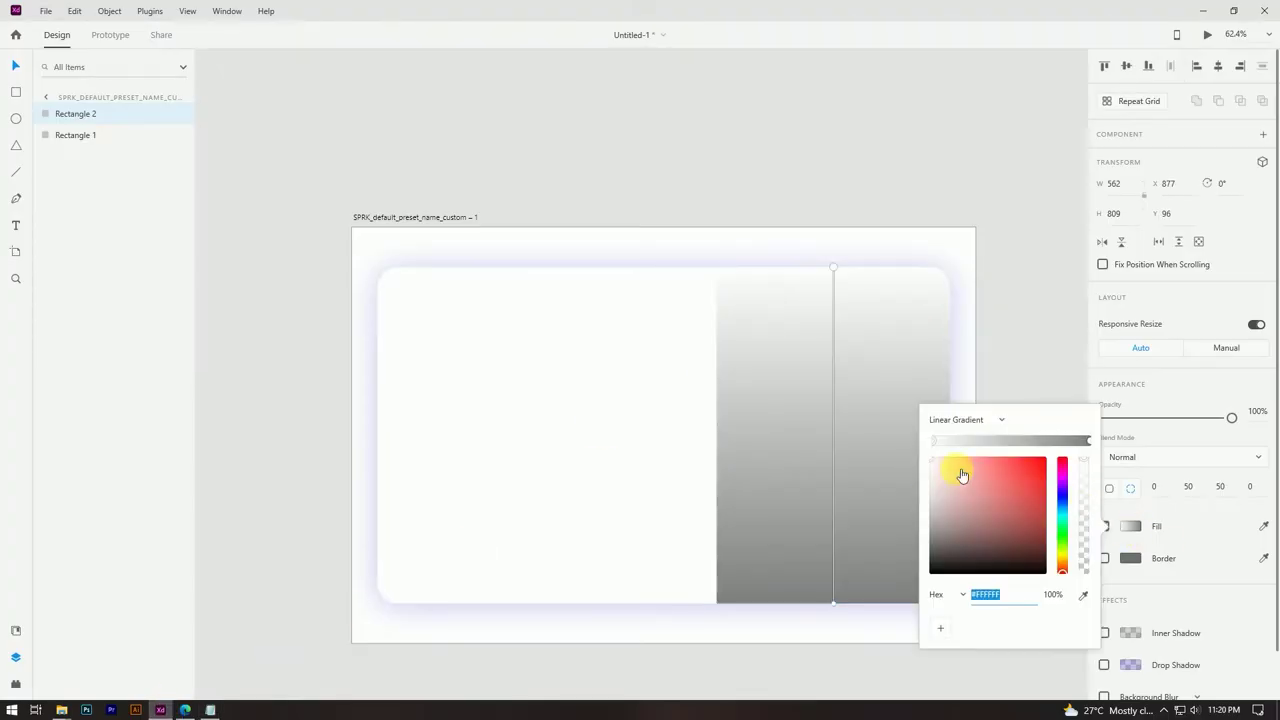
drag(1008, 598, 968, 597)
key(ctrl+v)
key(Return)
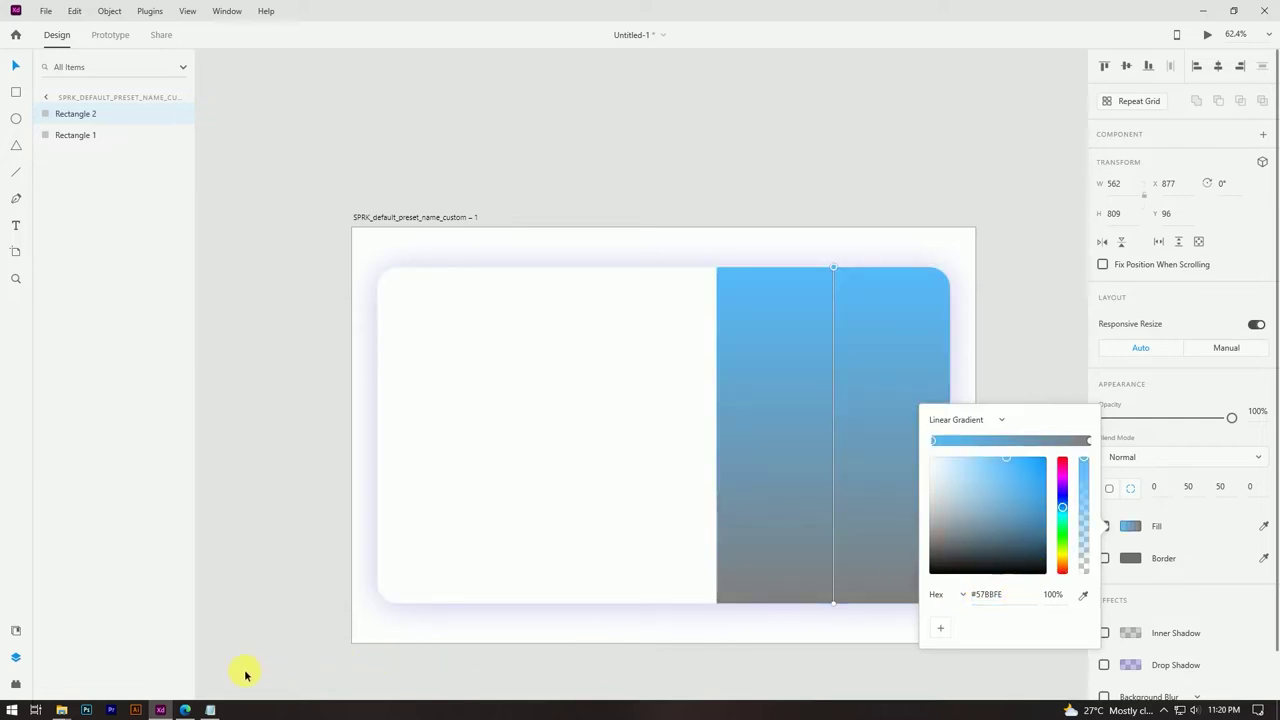
Switch to Color.txt in Notepad, copy the second colour code, #7526EE, and minimise the file to return to Adobe XD
click(210, 710)
drag(237, 386, 200, 380)
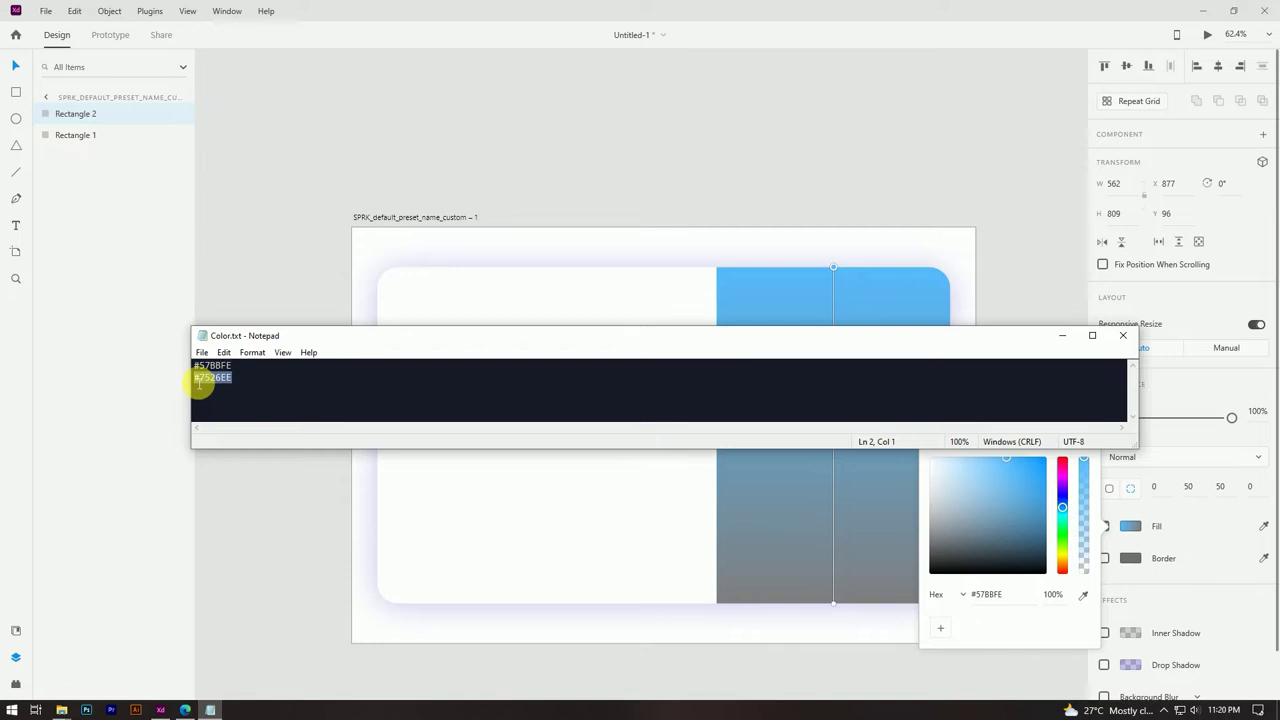
right_click(201, 387)
click(210, 421)
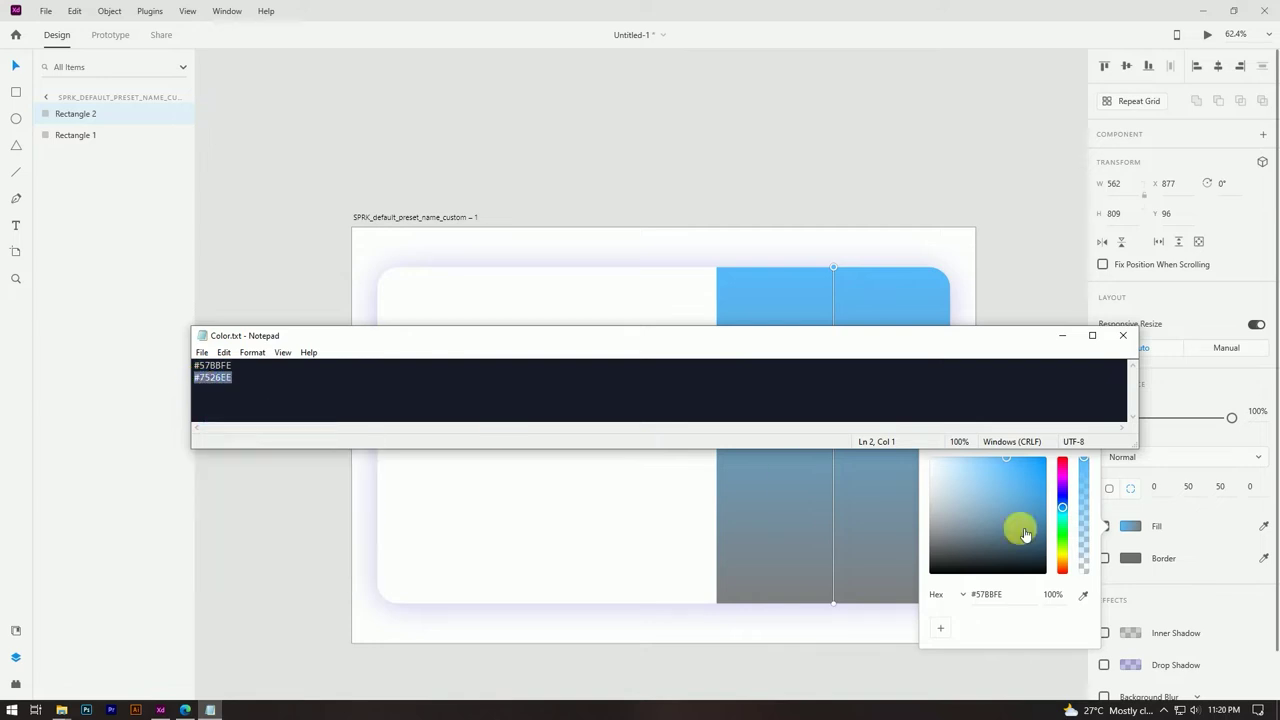
click(1062, 336)
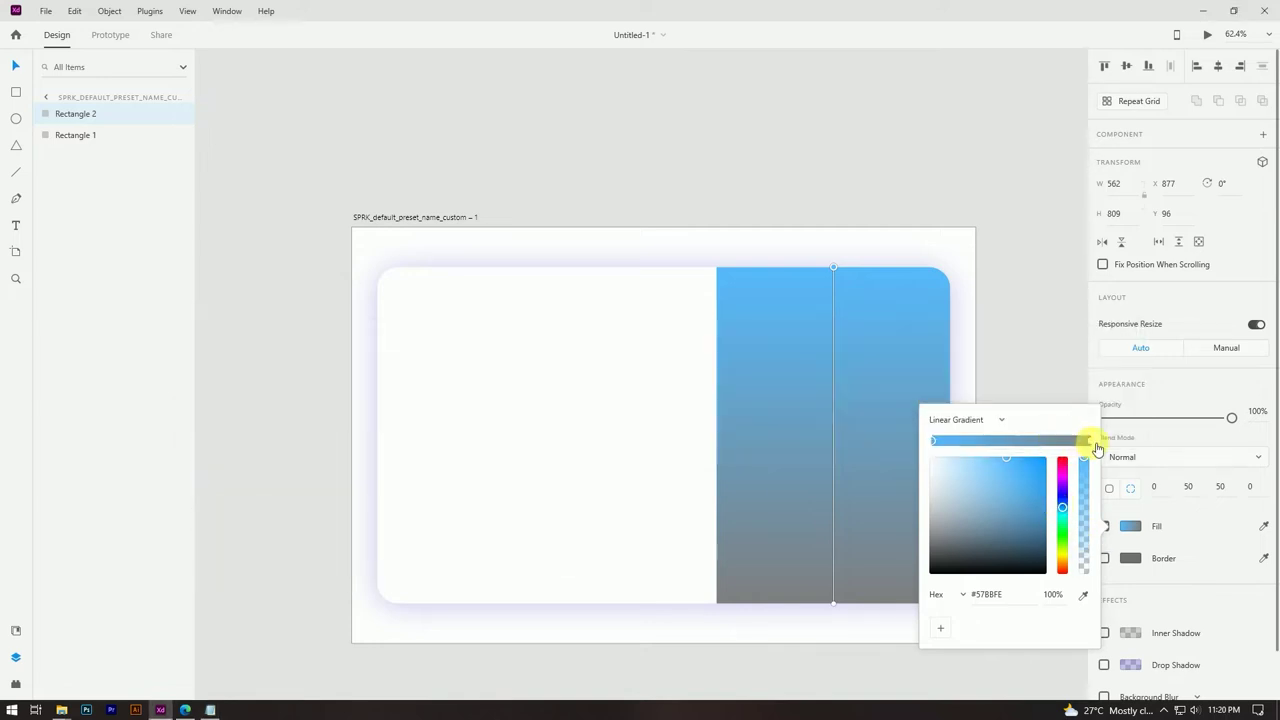
Set the end stop of the right panel's gradient to #7526EE
click(1090, 442)
click(1000, 596)
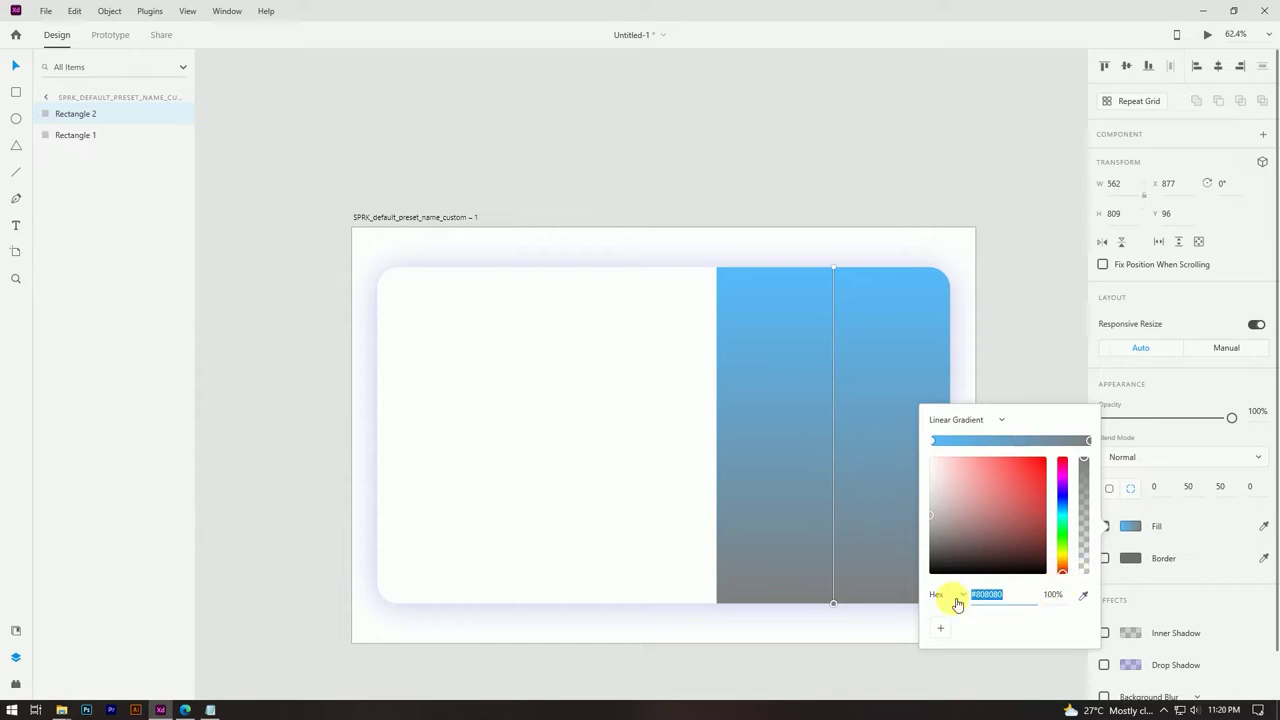
key(Return)
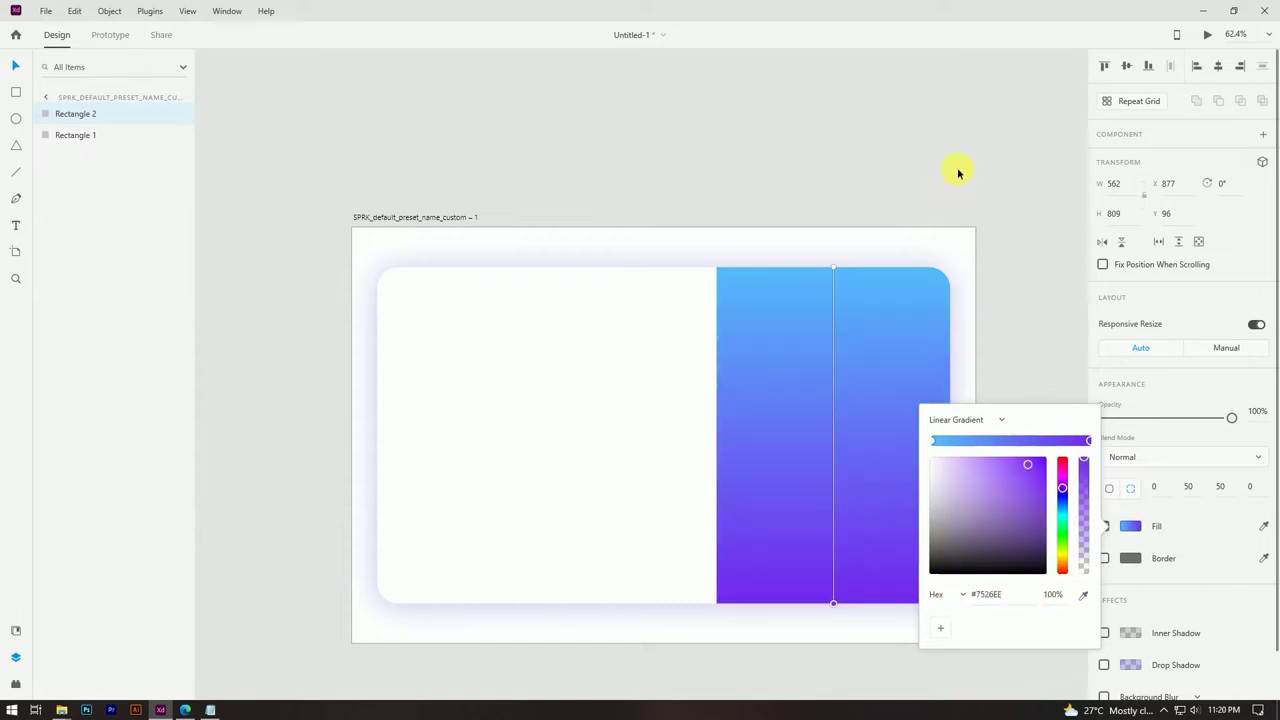
Tilt the panel's gradient diagonally, with its start just above the top edge and its end below the lower-right edge
drag(833, 273, 757, 268)
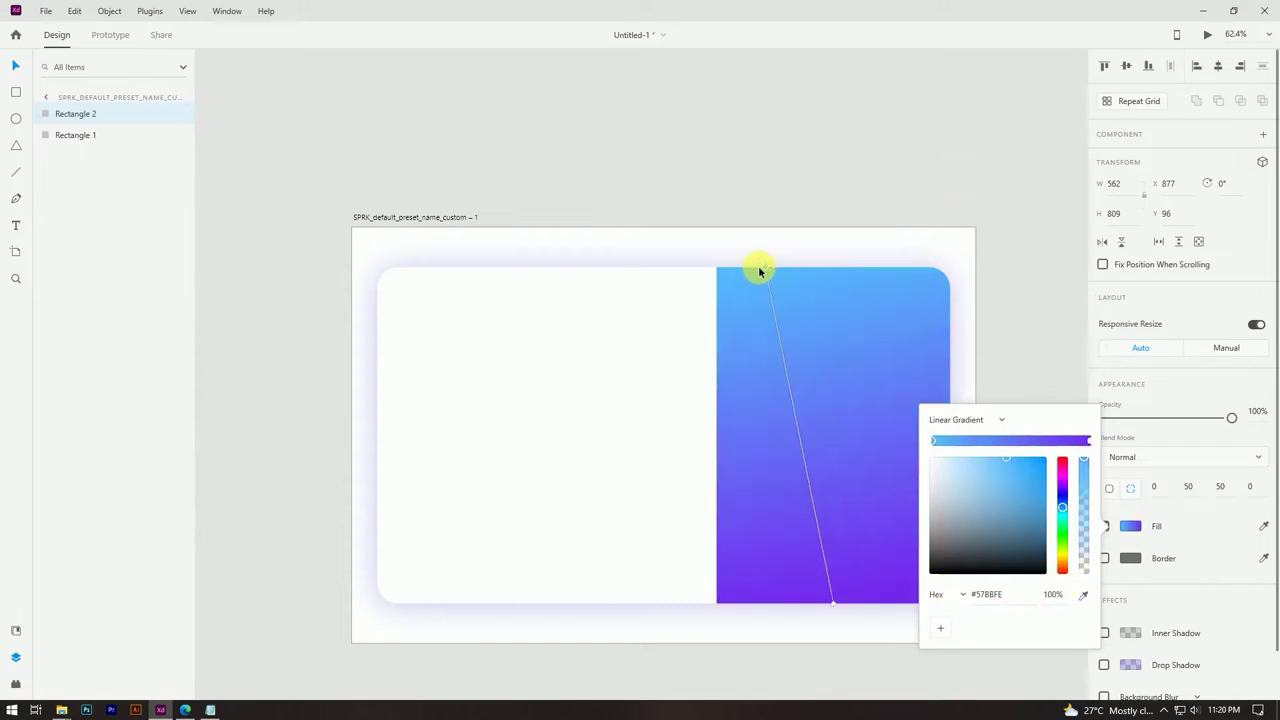
drag(836, 610, 907, 661)
drag(757, 267, 792, 240)
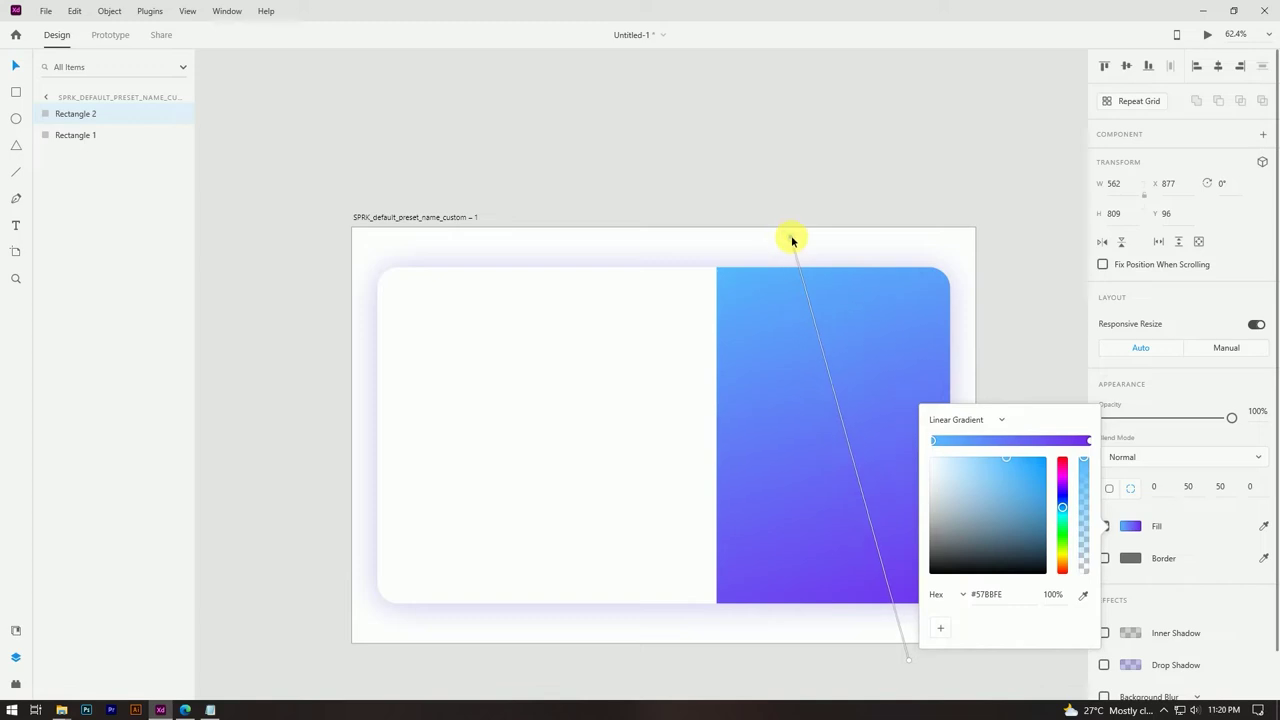
click(963, 210)
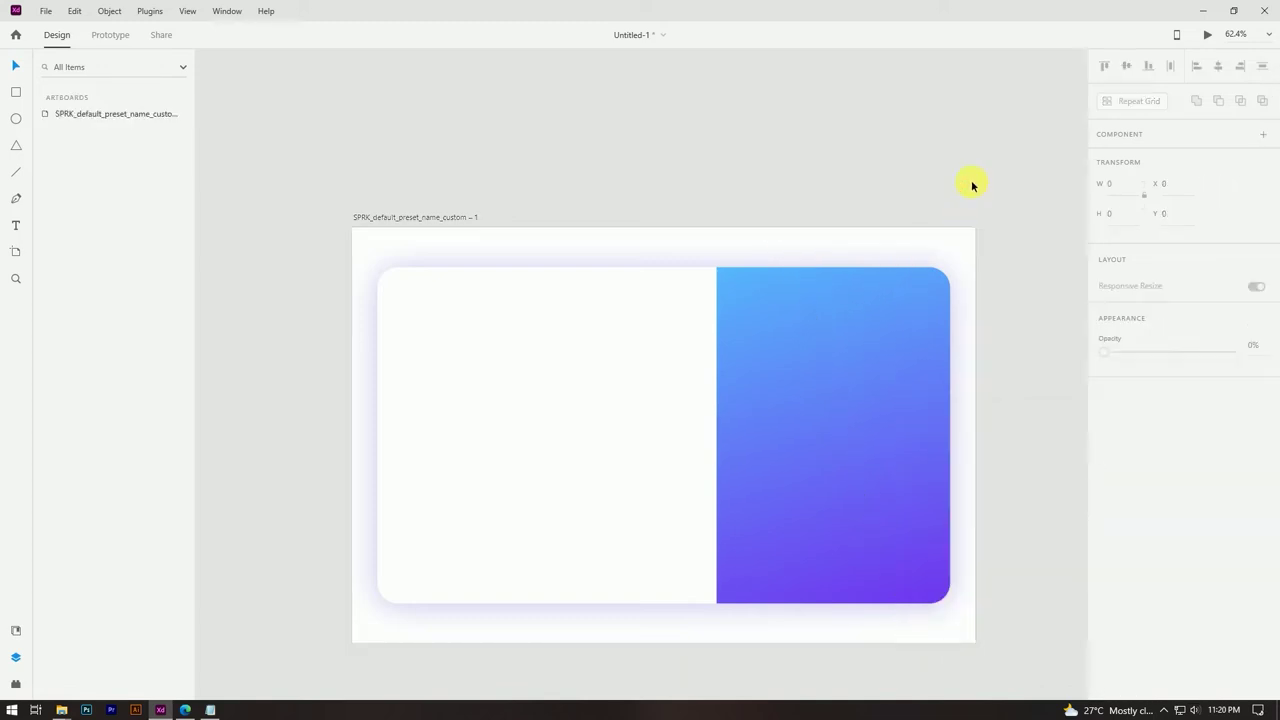
Lock the large white card, Rectangle 1, so that only the gradient panel stays selectable
scroll(979, 153, down, 1)
scroll(981, 160, down, 4)
scroll(814, 175, up, 5)
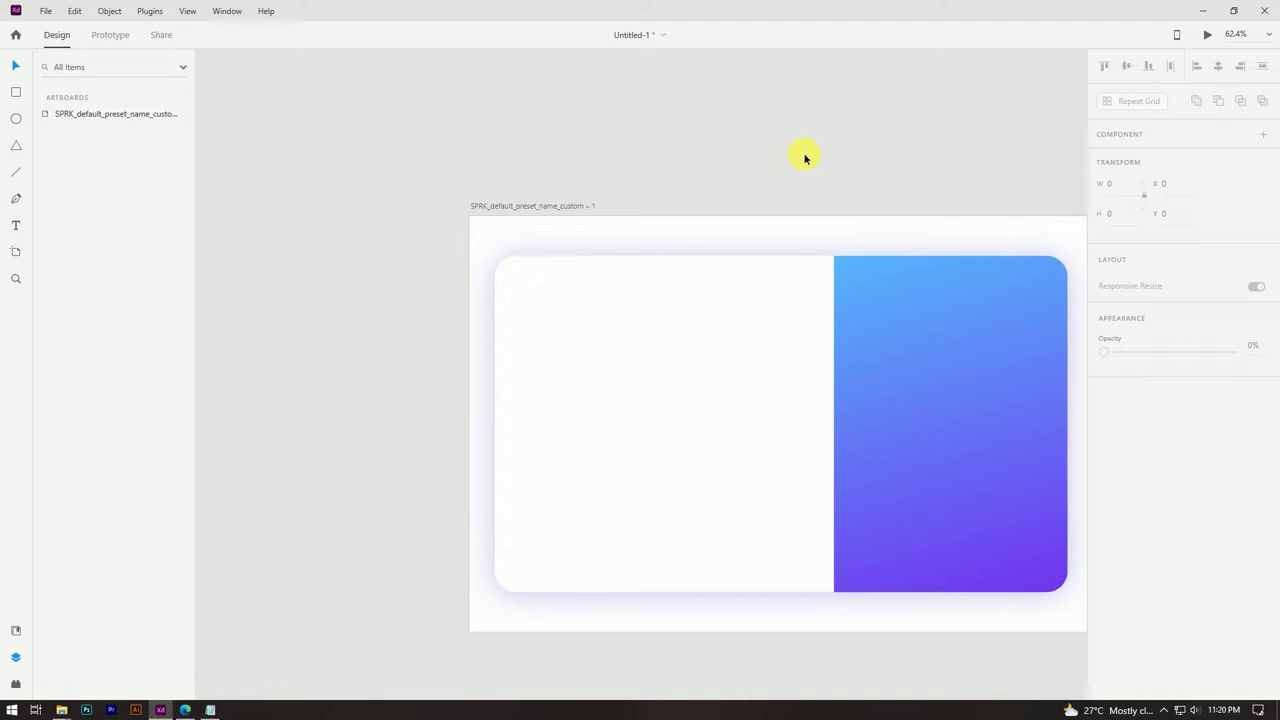
scroll(686, 189, up, 1)
scroll(677, 177, down, 2)
click(687, 297)
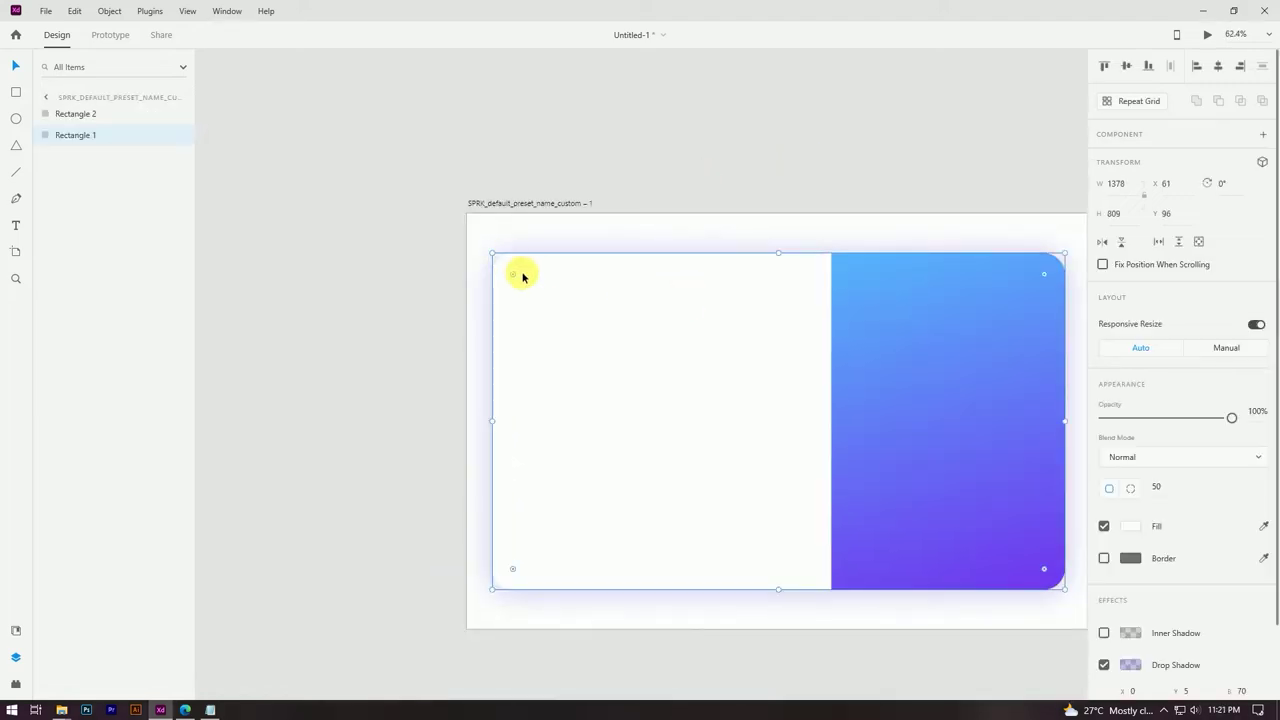
click(161, 135)
click(914, 340)
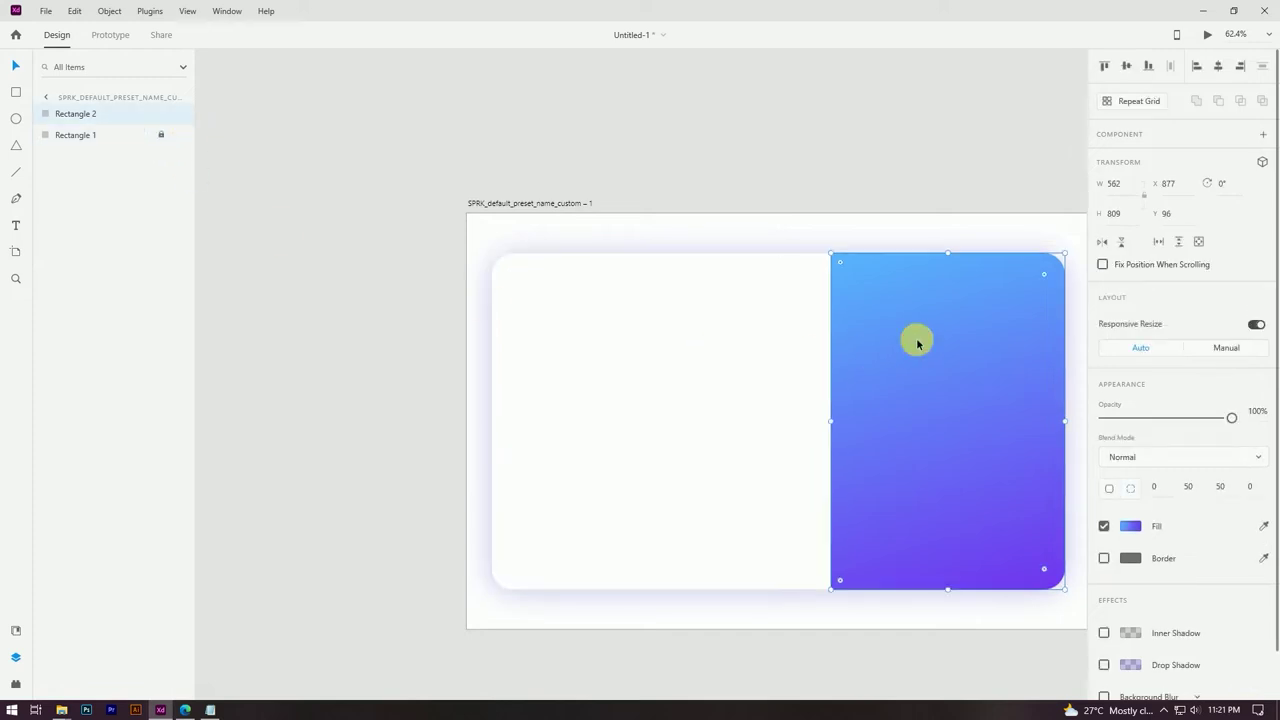
click(486, 162)
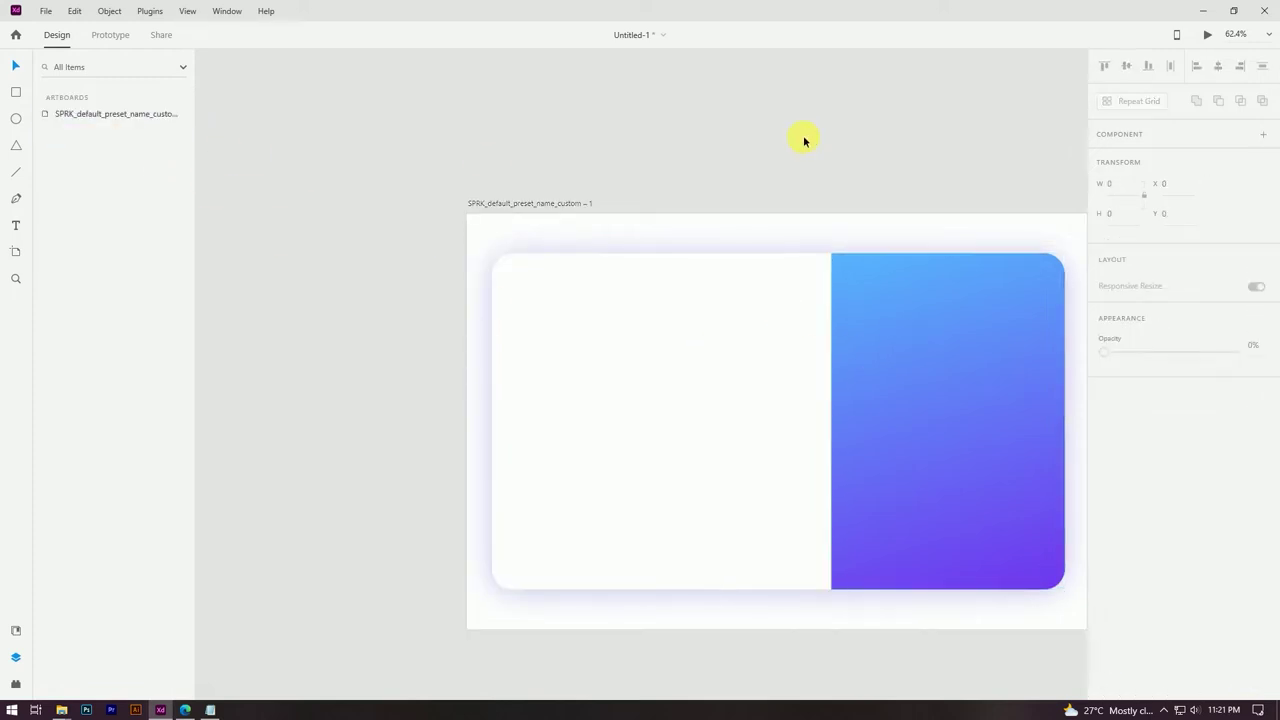
Draw an input-field rectangle about 627 × 87 px in the middle of the card's white area
scroll(774, 171, up, 1)
scroll(745, 110, down, 1)
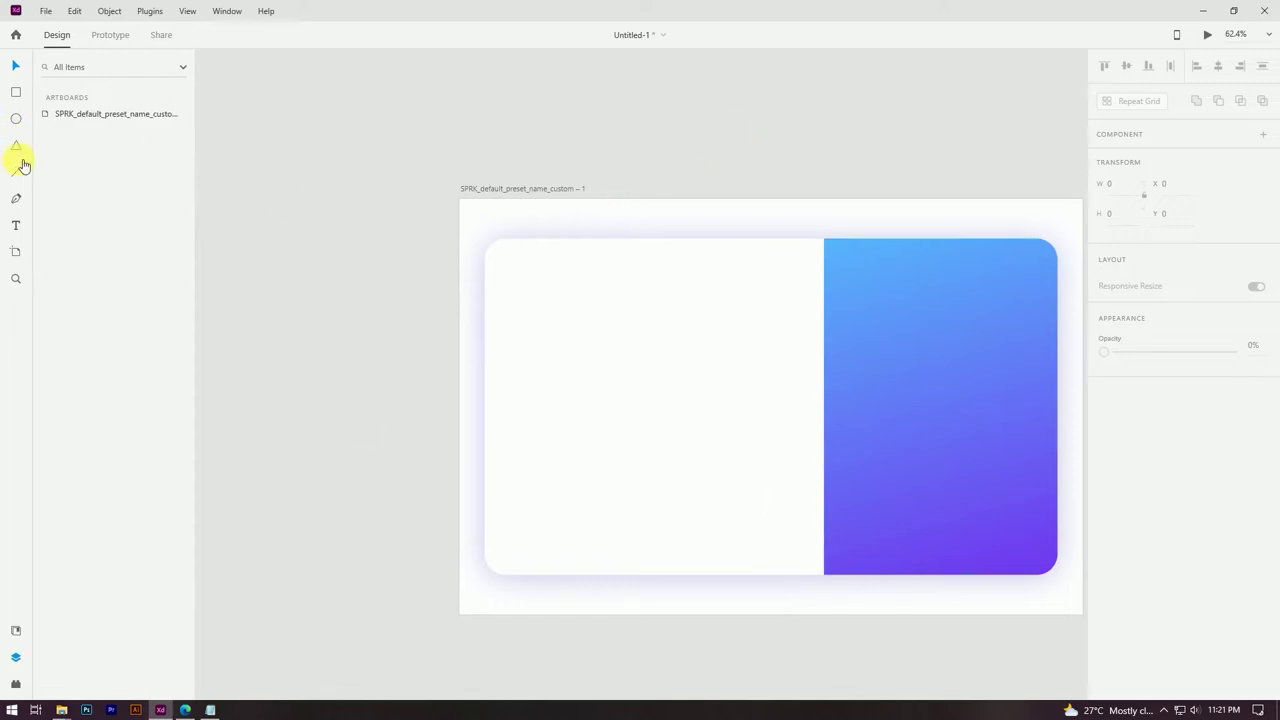
click(15, 92)
mouse_move(530, 352)
mouse_down()
mouse_move(560, 374)
mouse_move(792, 388)
mouse_up()
Remove the new rectangle's border and round its corners fully to a radius of 44
click(10, 65)
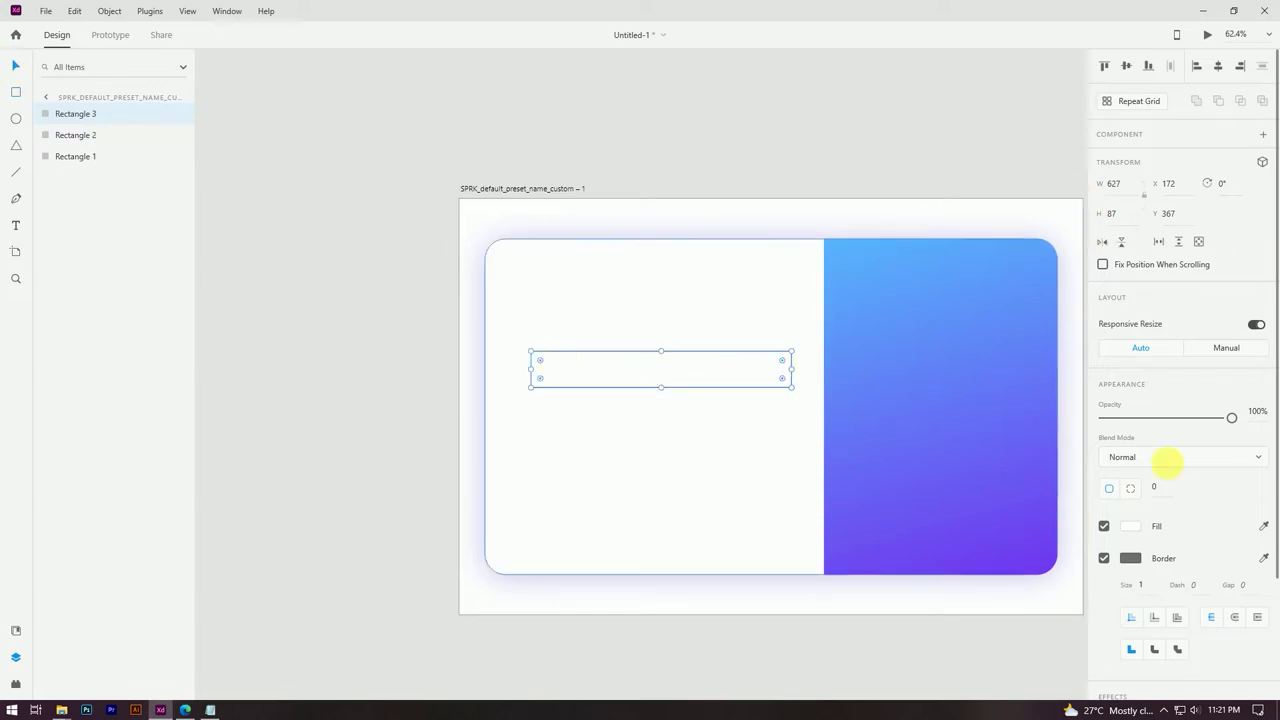
click(1104, 558)
drag(540, 360, 629, 391)
Add a drop shadow to the rounded field with a Y offset of 10 and a blur of 38
scroll(1162, 608, down, 1)
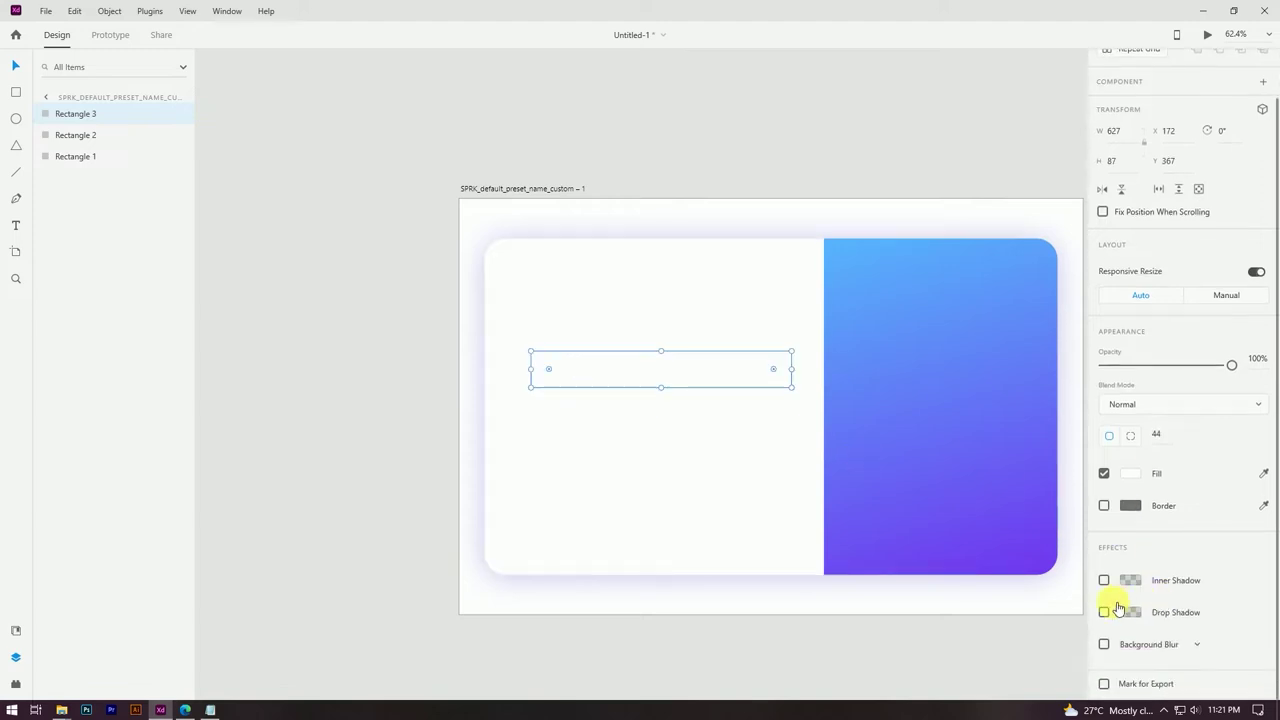
click(1106, 612)
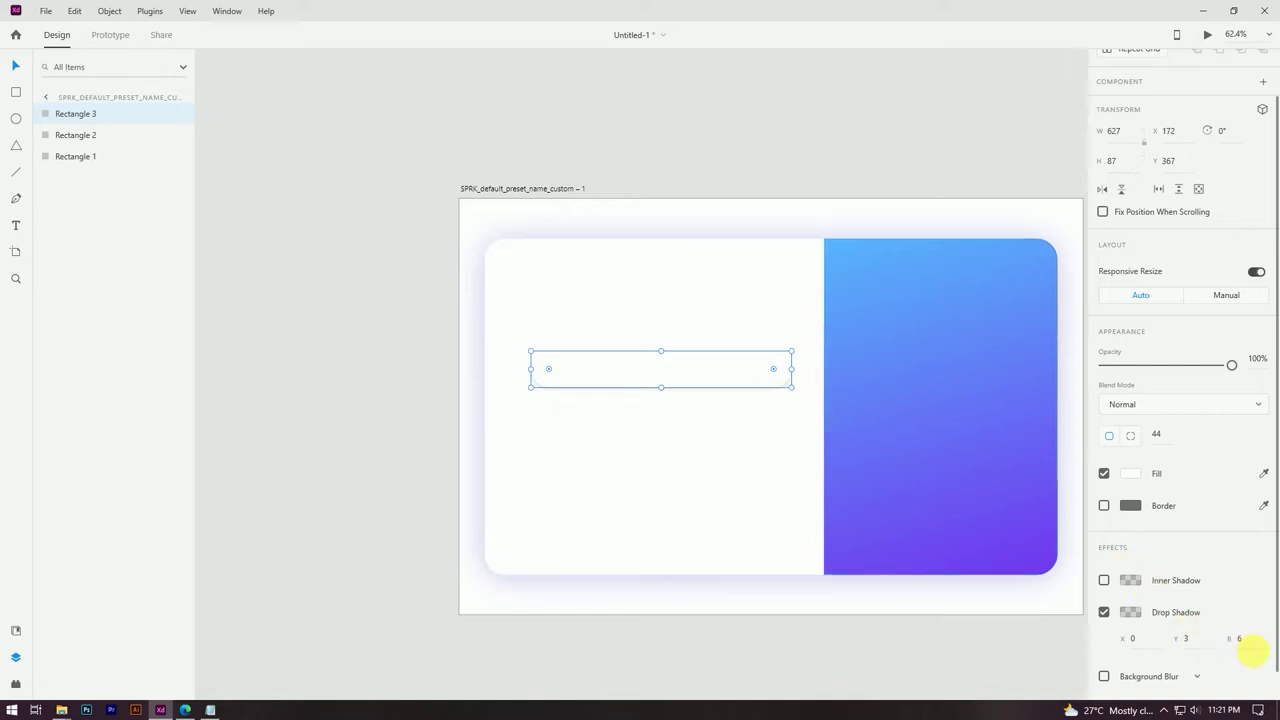
text(12)
key(Return)
click(1200, 637)
text(13)
key(Return)
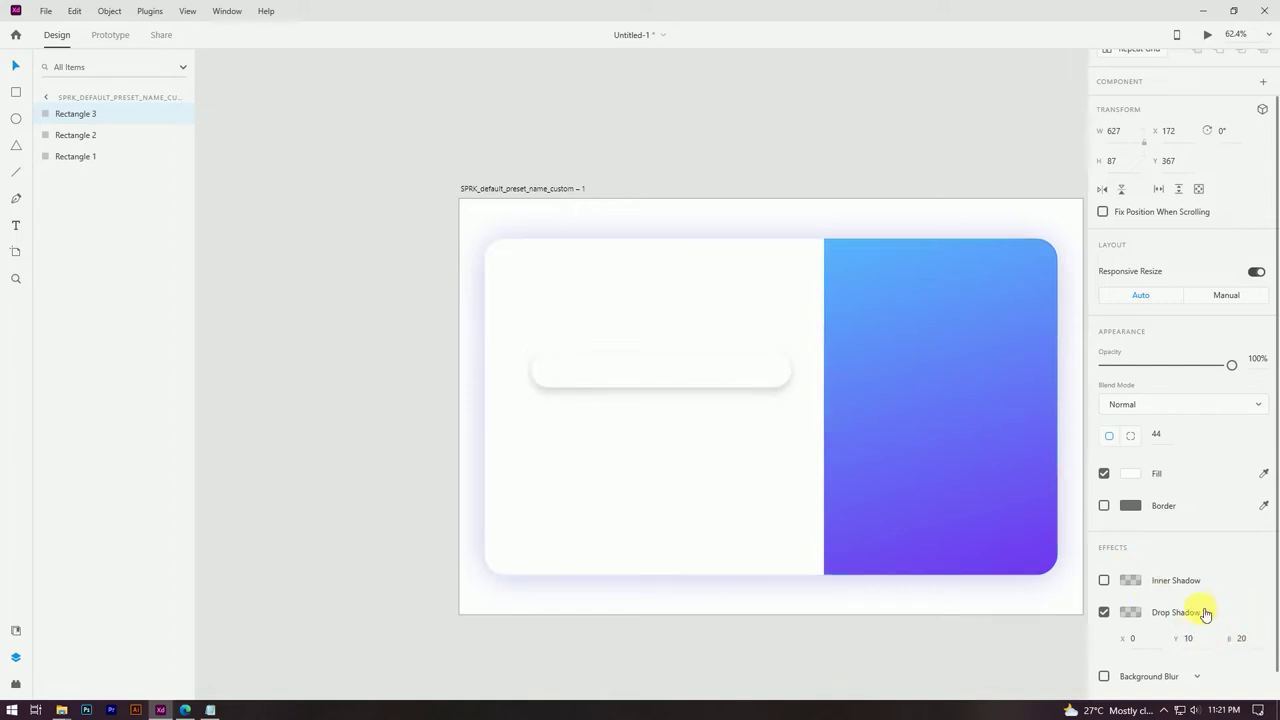
click(1241, 638)
text(25)
key(Return)
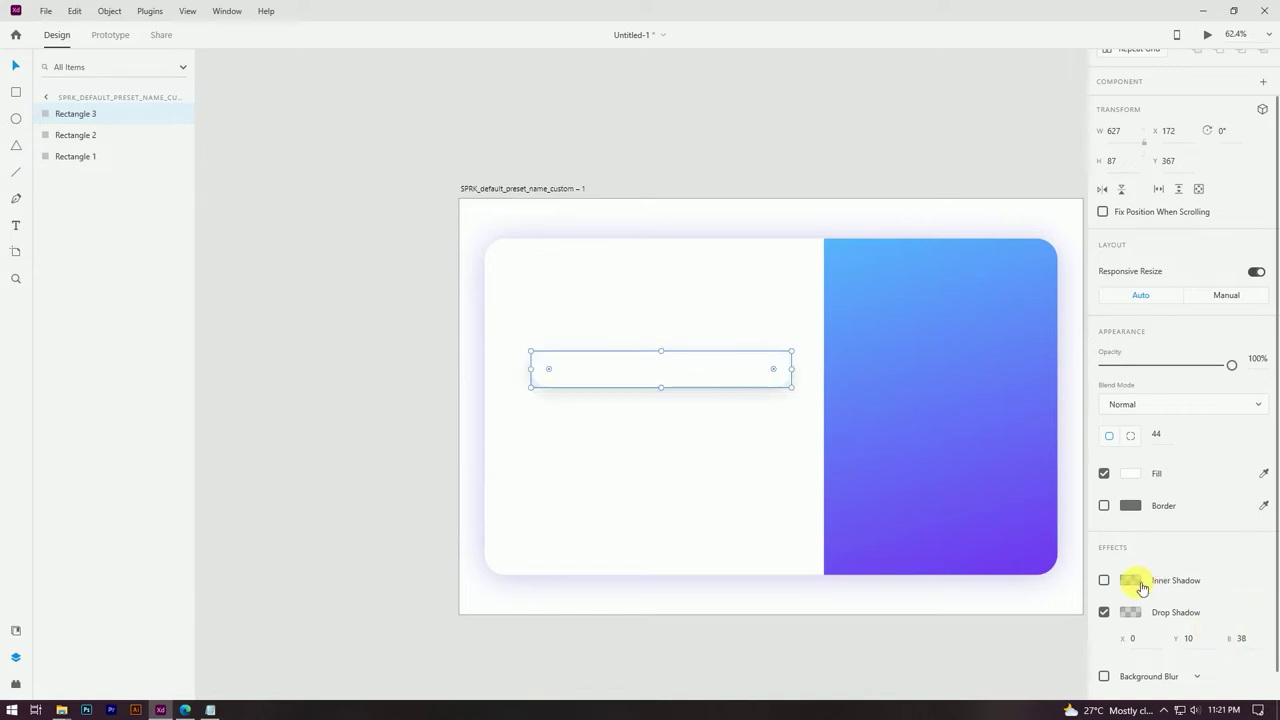
Tint the field's drop shadow blue, #001DDC, at 27% opacity
click(1136, 614)
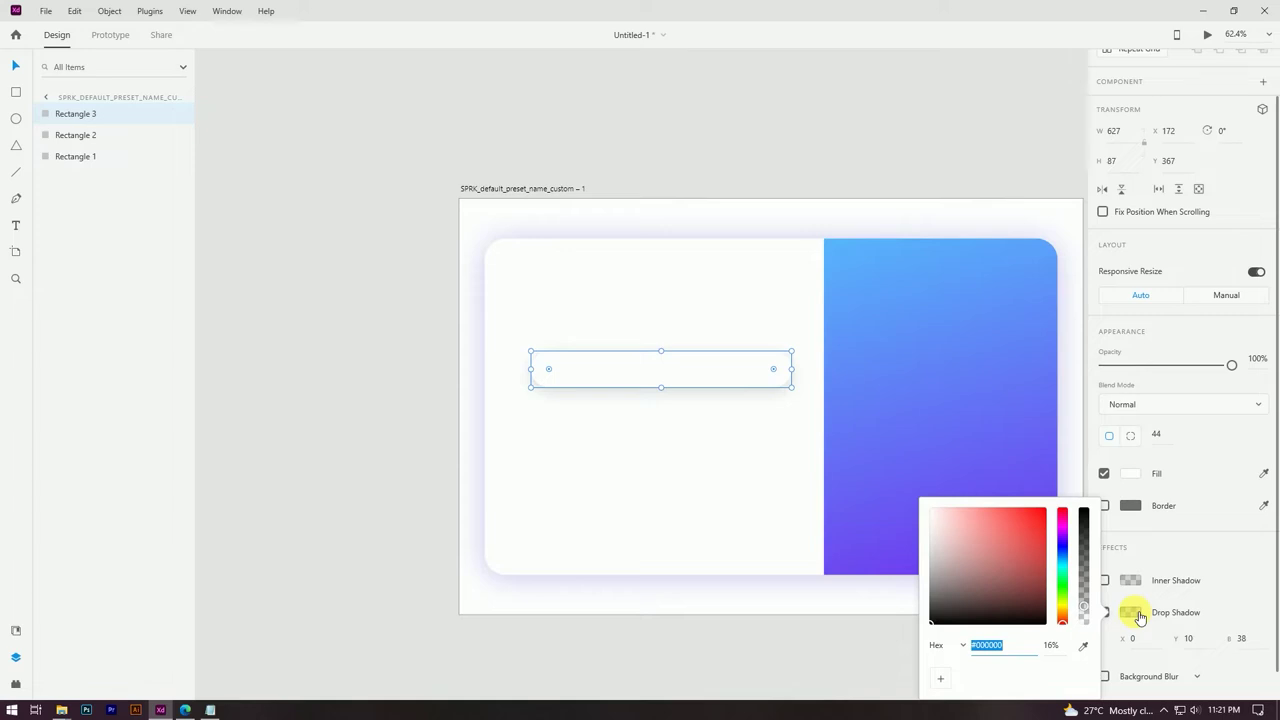
drag(1085, 606, 1087, 608)
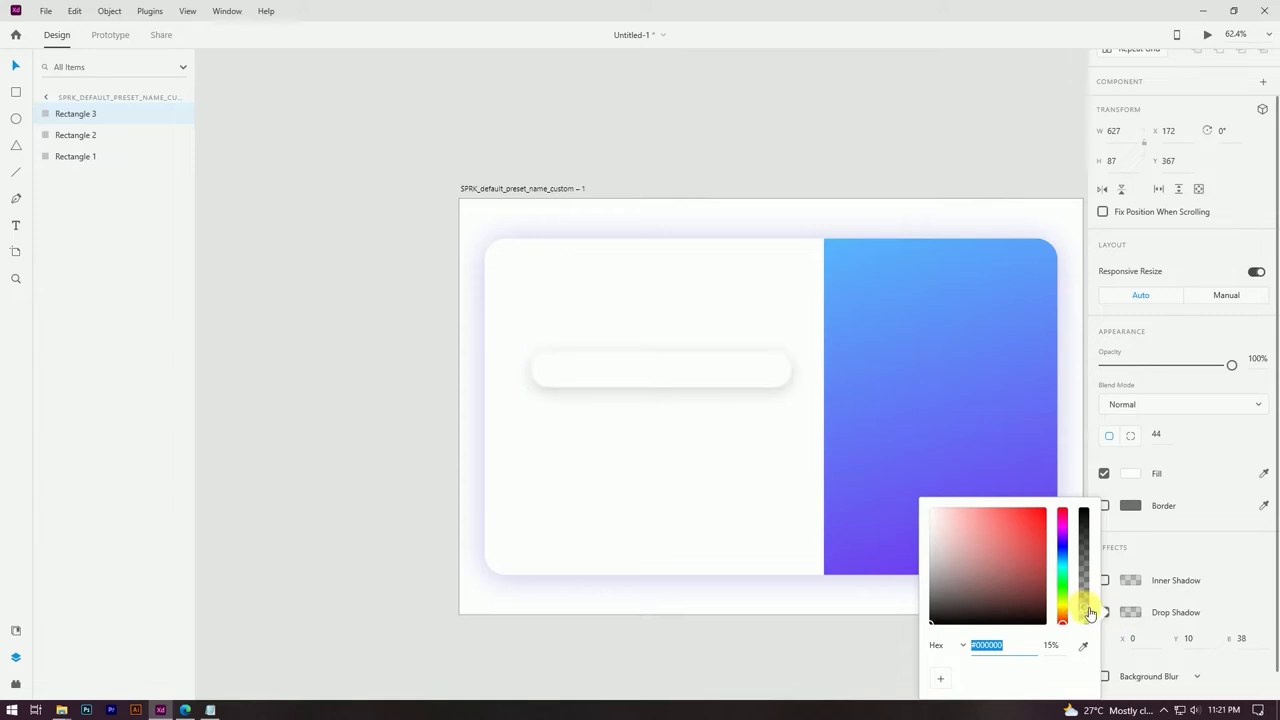
click(1062, 549)
click(1033, 561)
mouse_move(1038, 563)
mouse_down()
mouse_move(1048, 541)
mouse_move(1060, 570)
mouse_up()
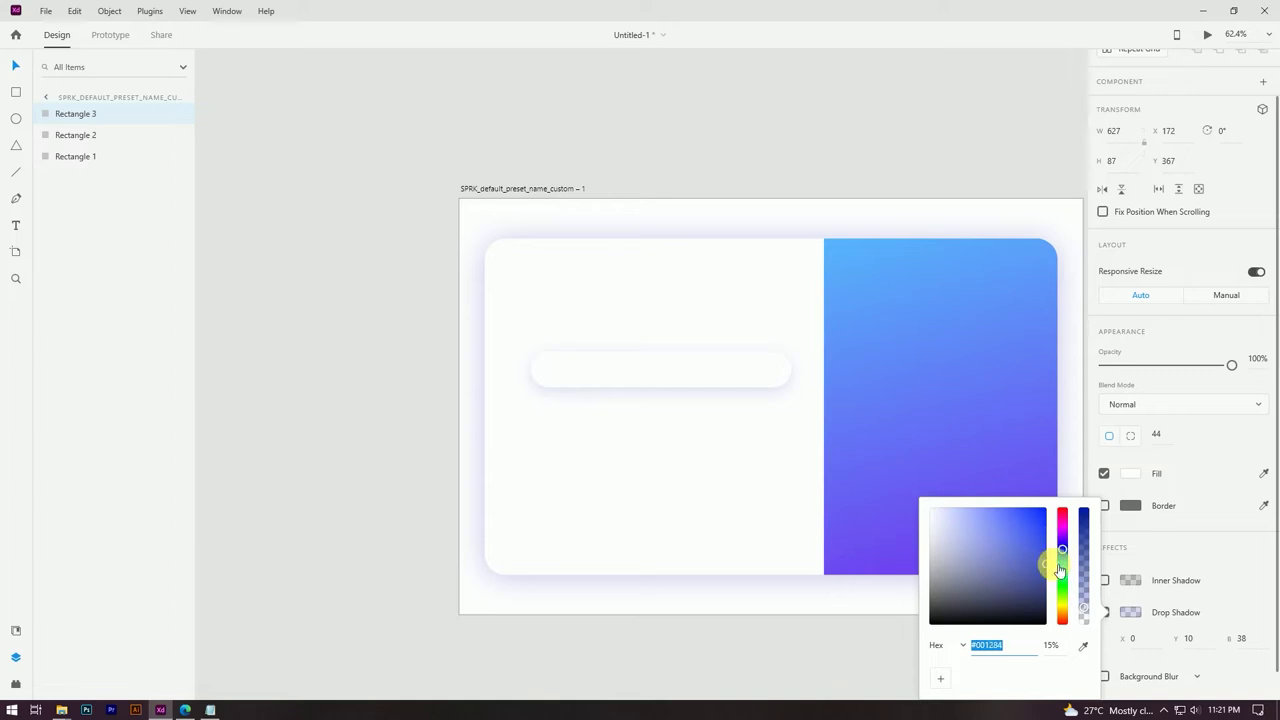
click(1088, 596)
drag(1085, 591, 1085, 594)
click(1046, 524)
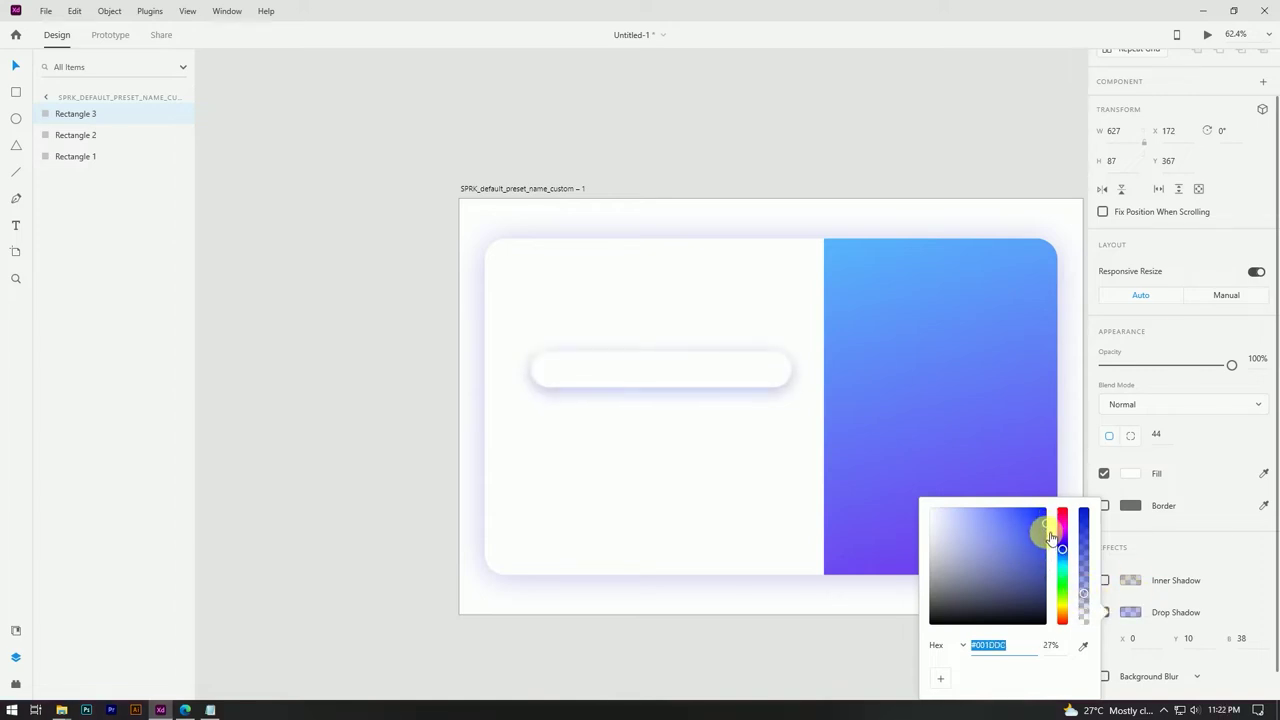
Set the field's drop shadow to a Y offset of 8 and a blur of 53, and darken its blue to #0013C1
drag(1256, 640, 1260, 587)
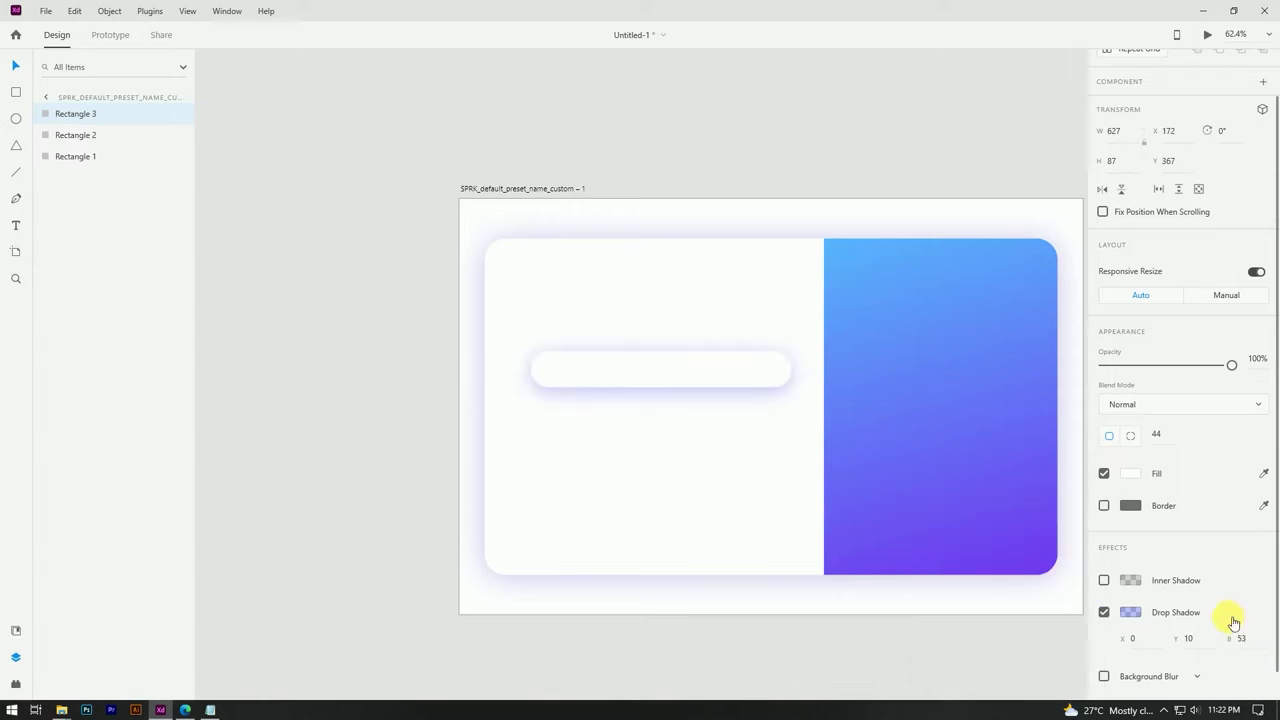
drag(1211, 642, 1213, 674)
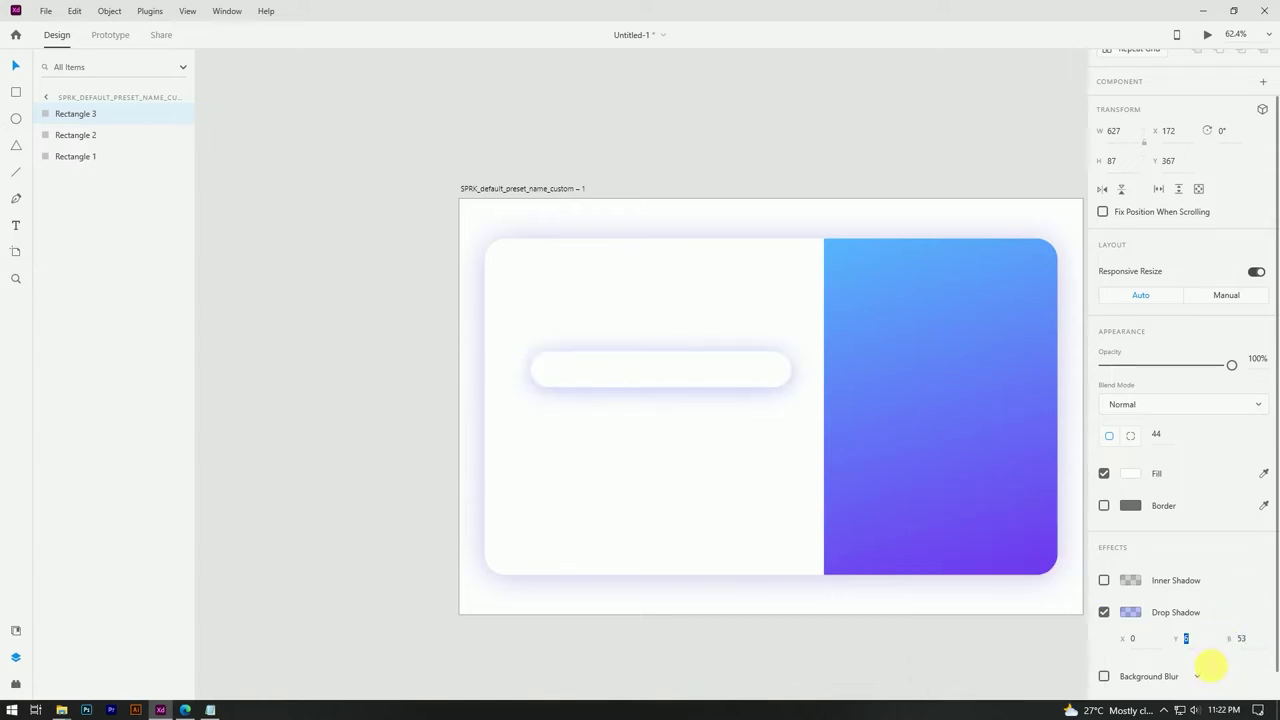
click(1130, 612)
drag(1034, 569, 1055, 548)
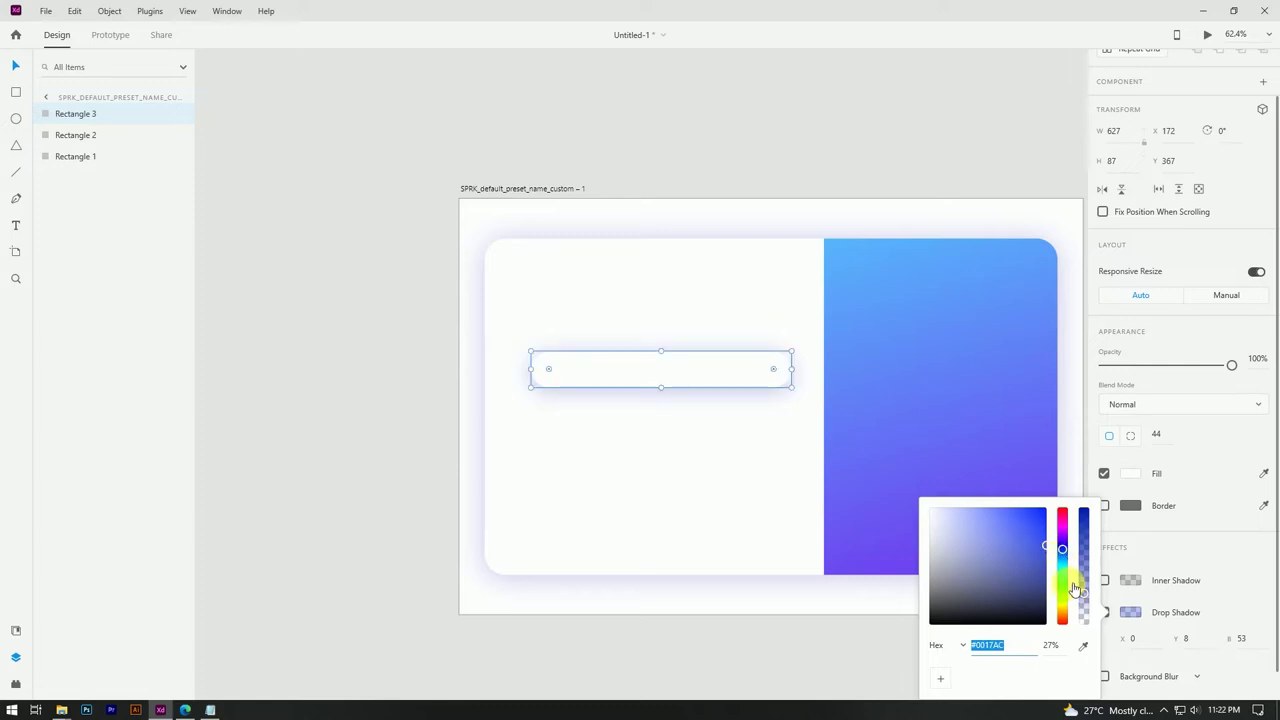
drag(1042, 550, 1067, 553)
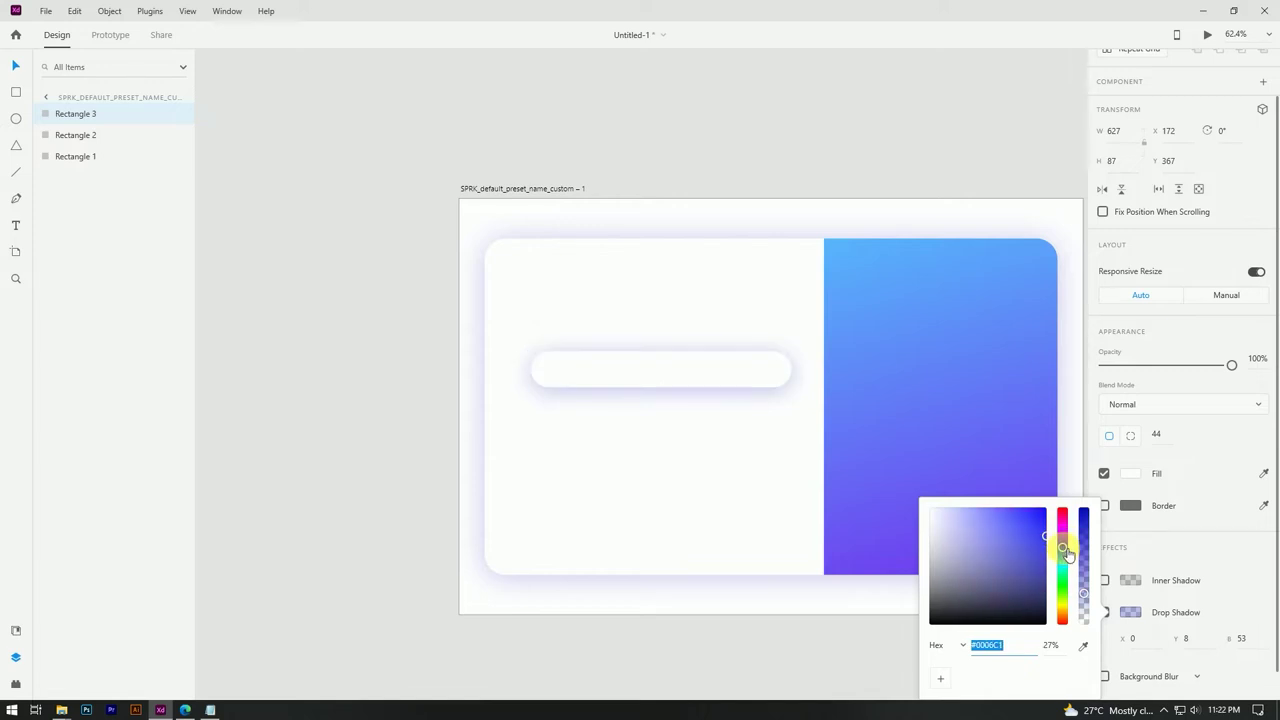
click(845, 137)
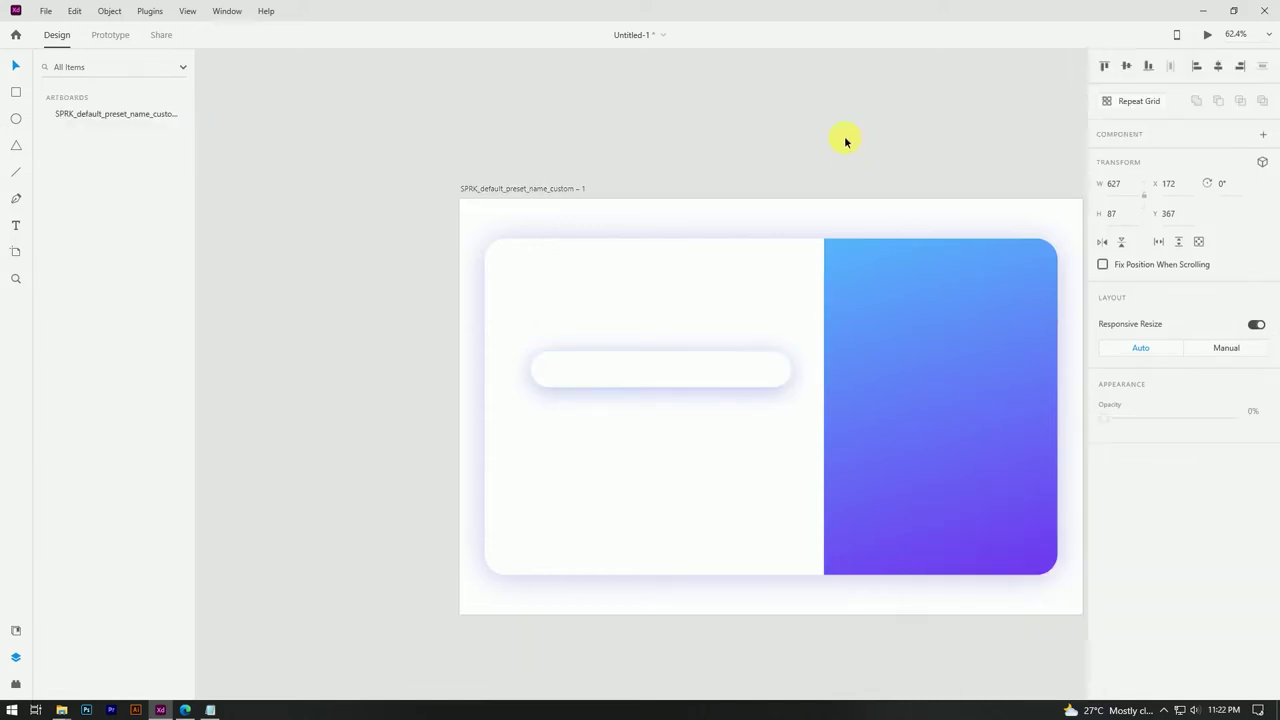
Fine-tune the opacity of the field's drop shadow colour to about 28%
click(655, 360)
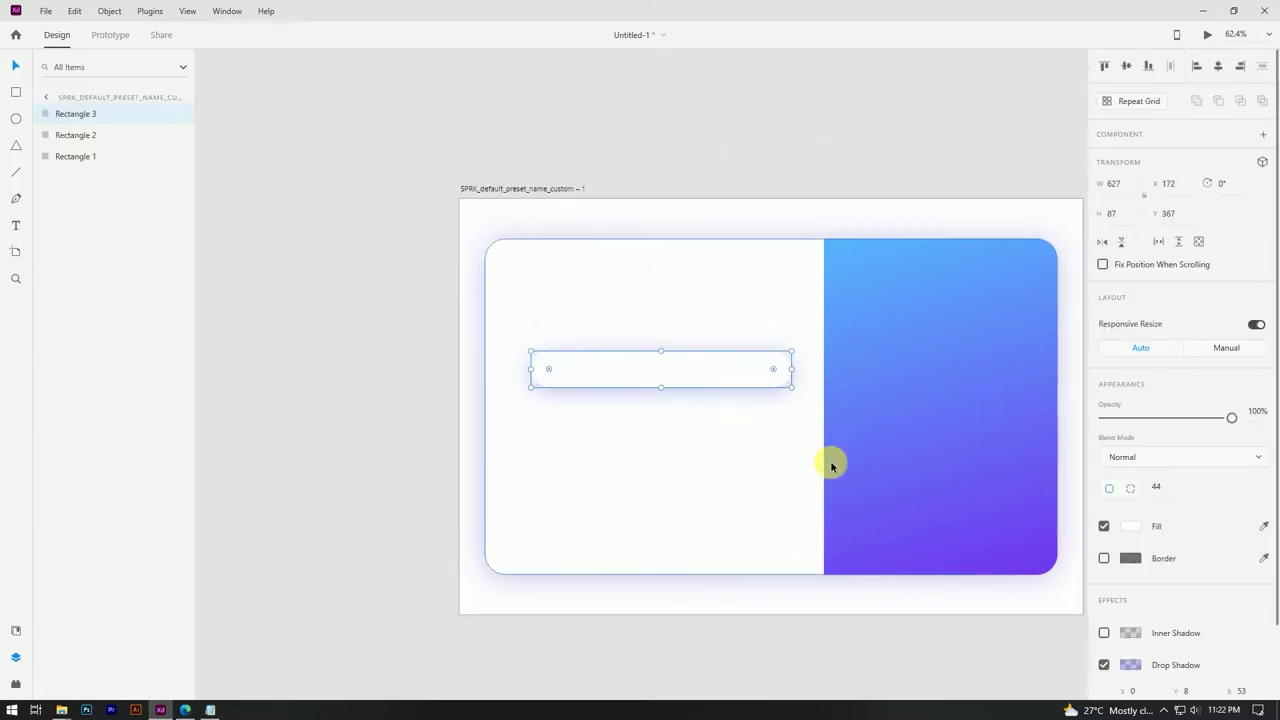
click(1140, 664)
drag(1081, 587, 1087, 598)
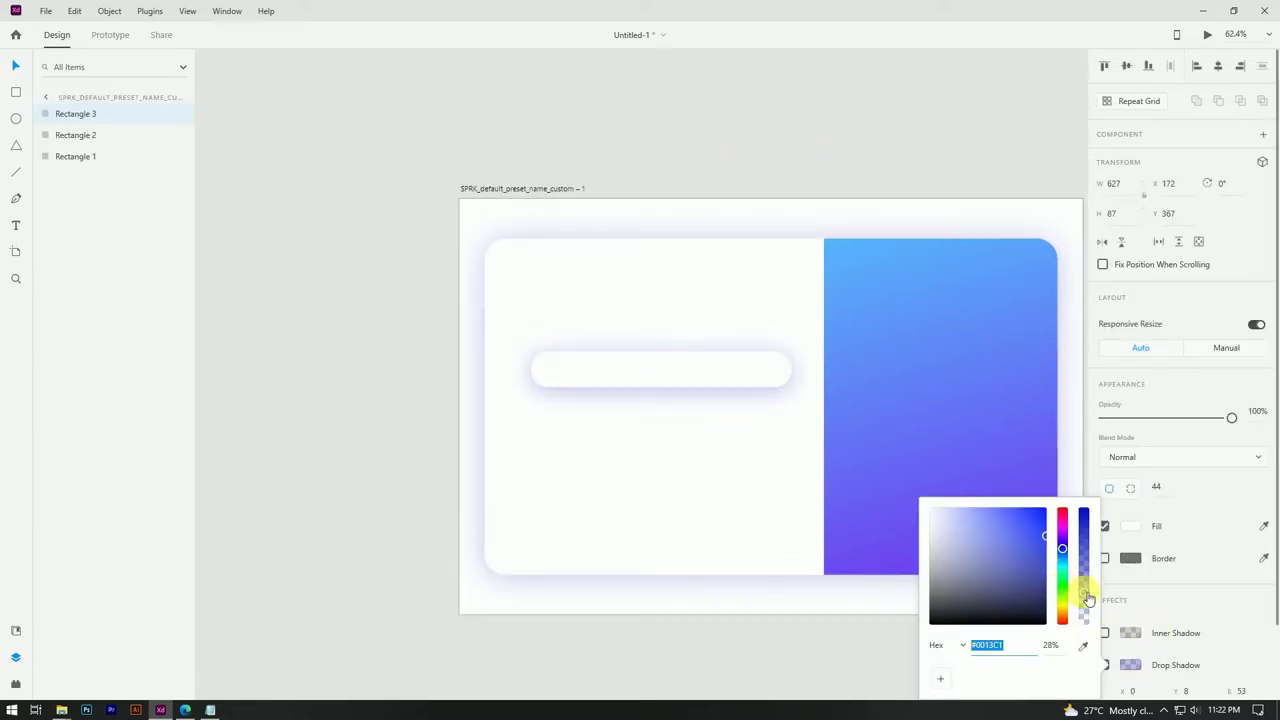
click(749, 106)
Move the rounded field slightly left to X 159, keeping its vertical position
click(741, 375)
drag(741, 375, 735, 369)
click(697, 143)
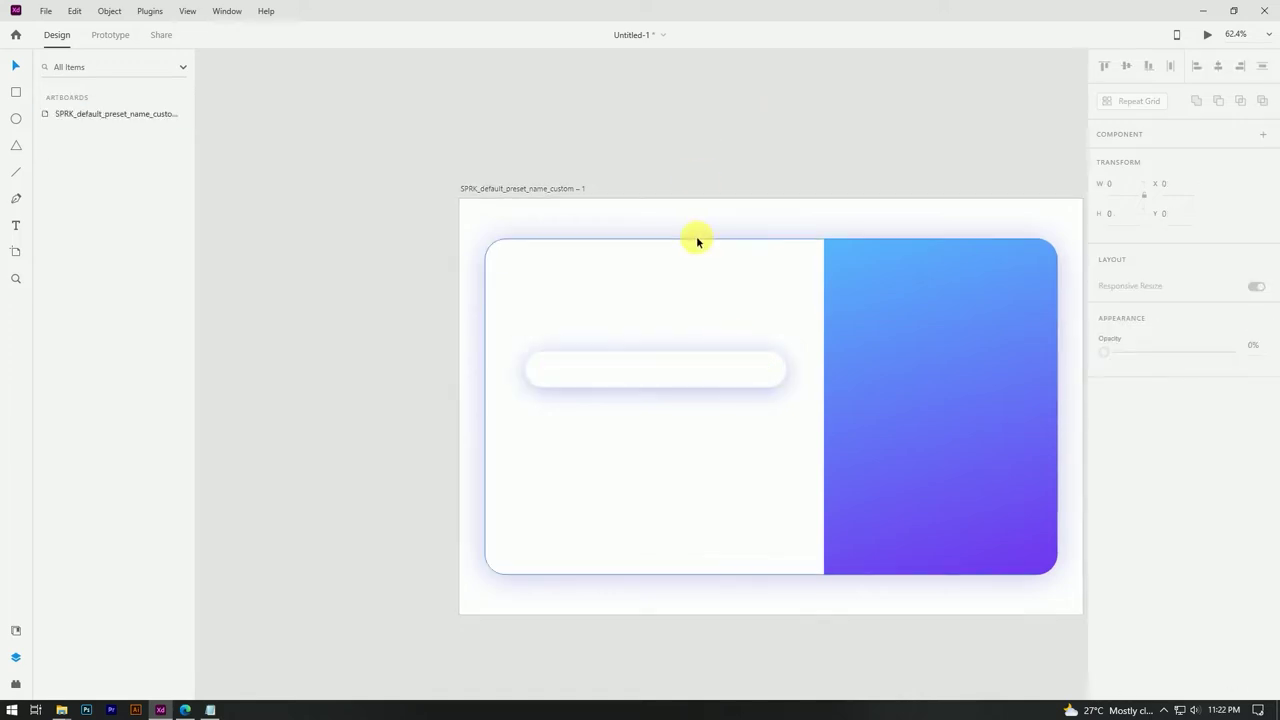
Try duplicating the rounded field directly below the original and selecting both, and undo the duplication
click(695, 360)
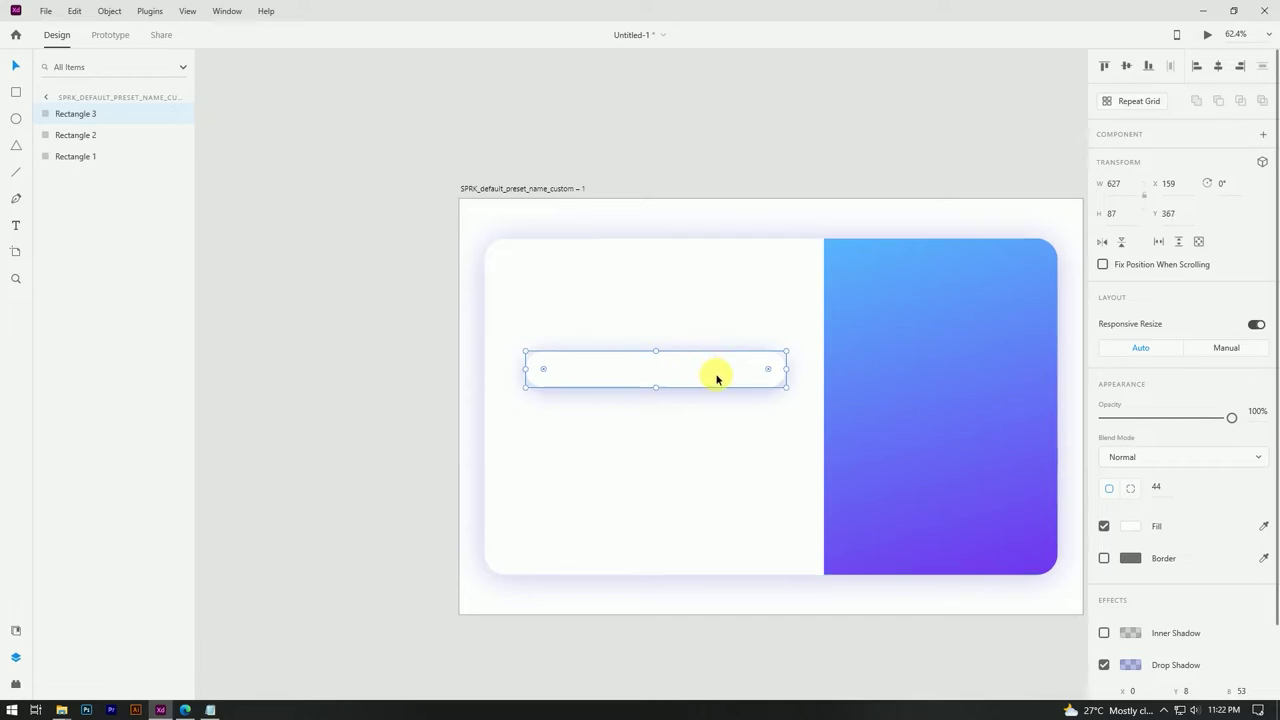
alt+drag(714, 372, 714, 408)
shift+click(713, 381)
key(ctrl+z)
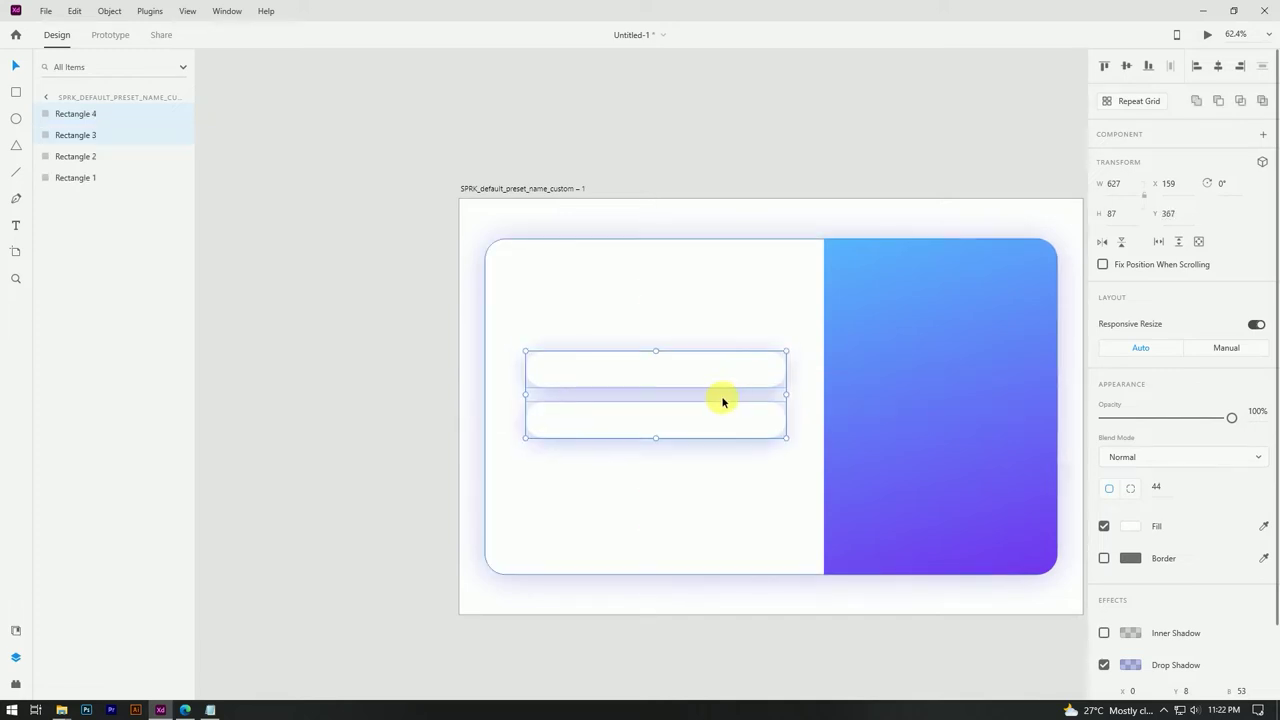
scroll(1206, 603, down, 1)
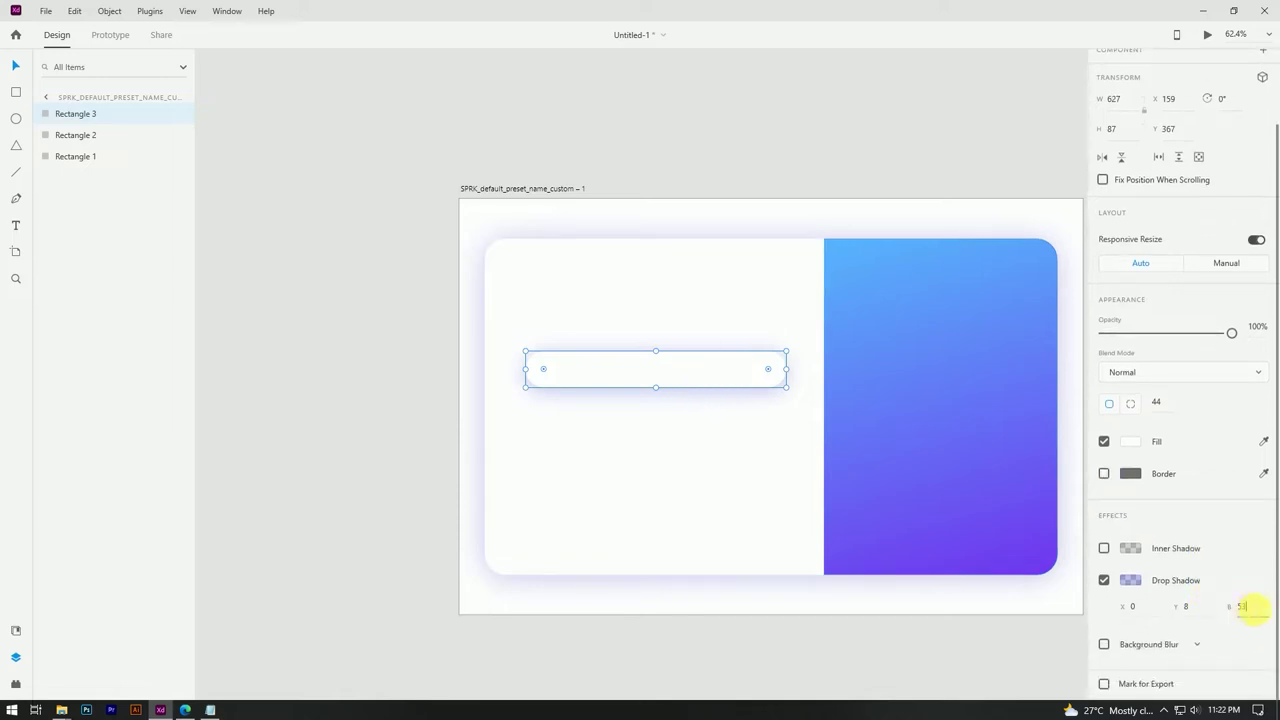
key(2)
click(1256, 613)
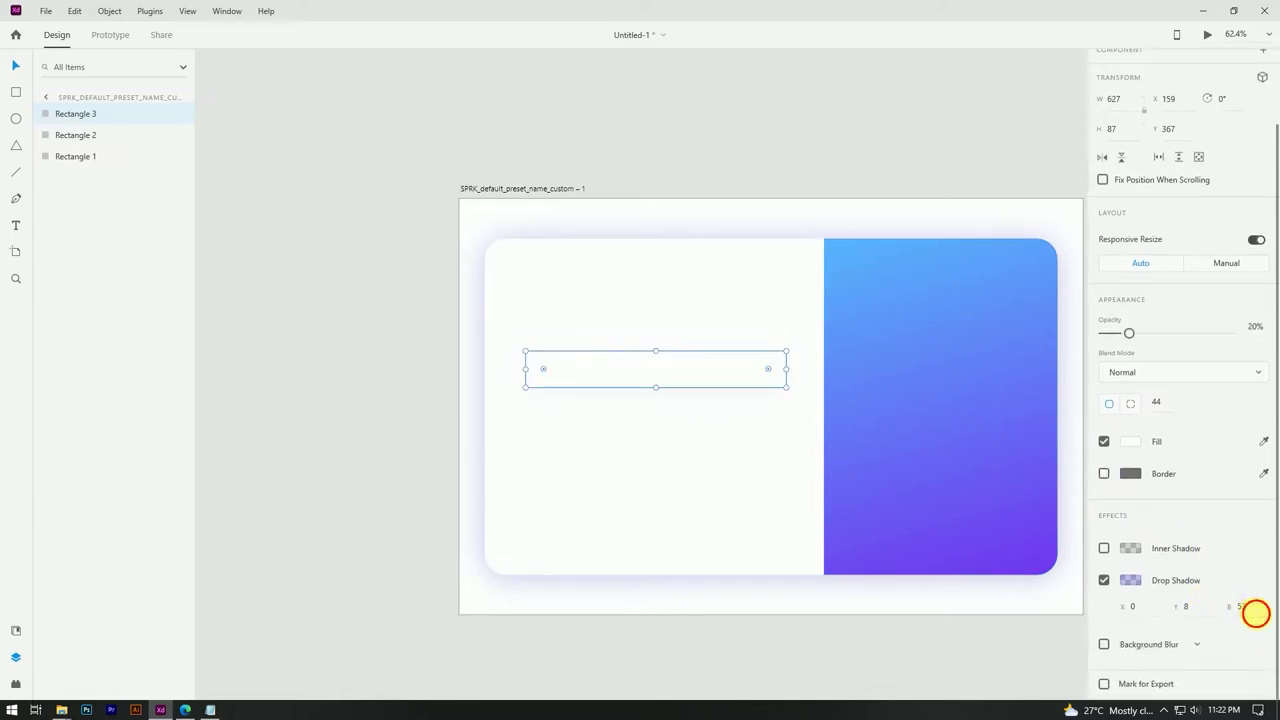
drag(1129, 333, 1240, 334)
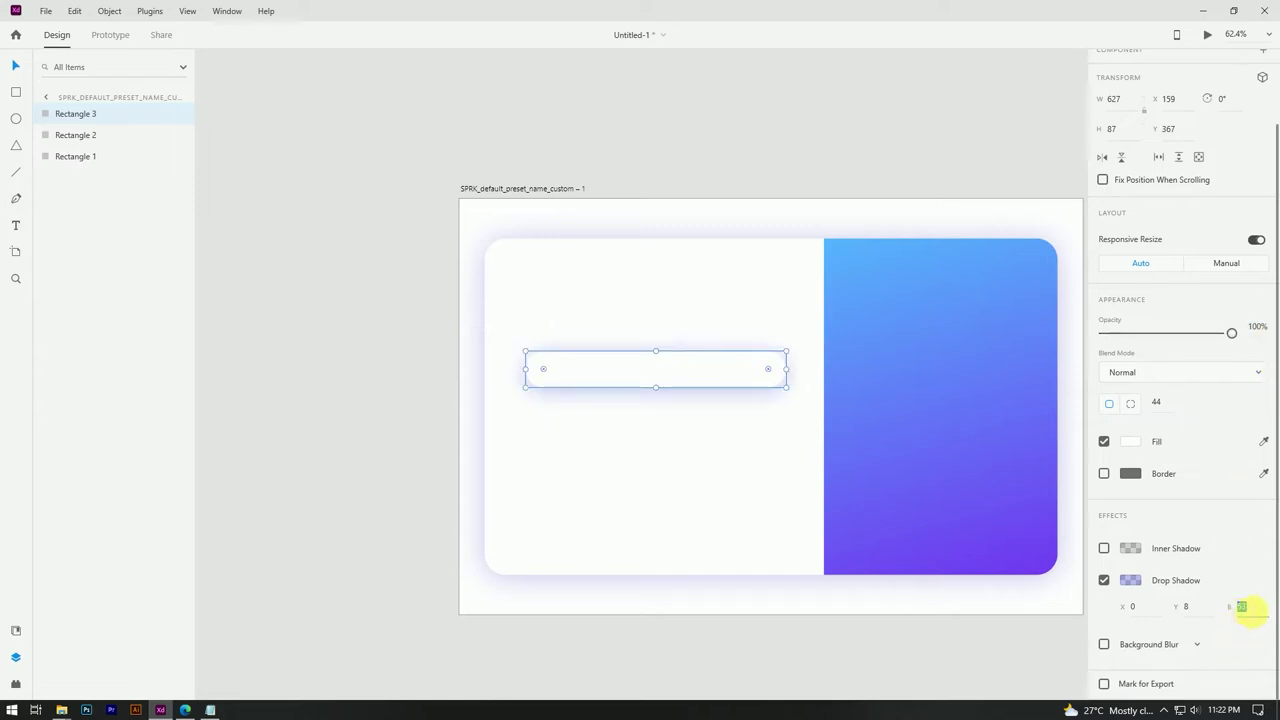
Set the rounded field's drop shadow to a blur of 30 and a Y offset of 5
key(Return)
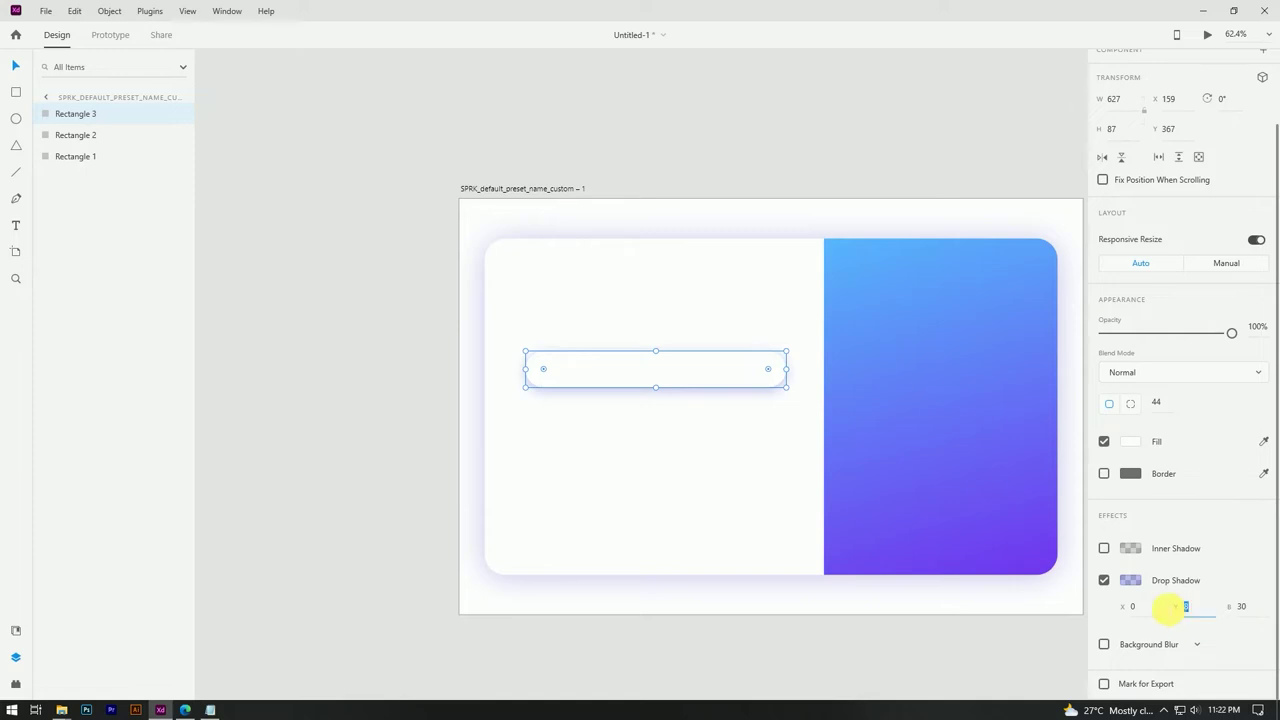
text(5)
key(Return)
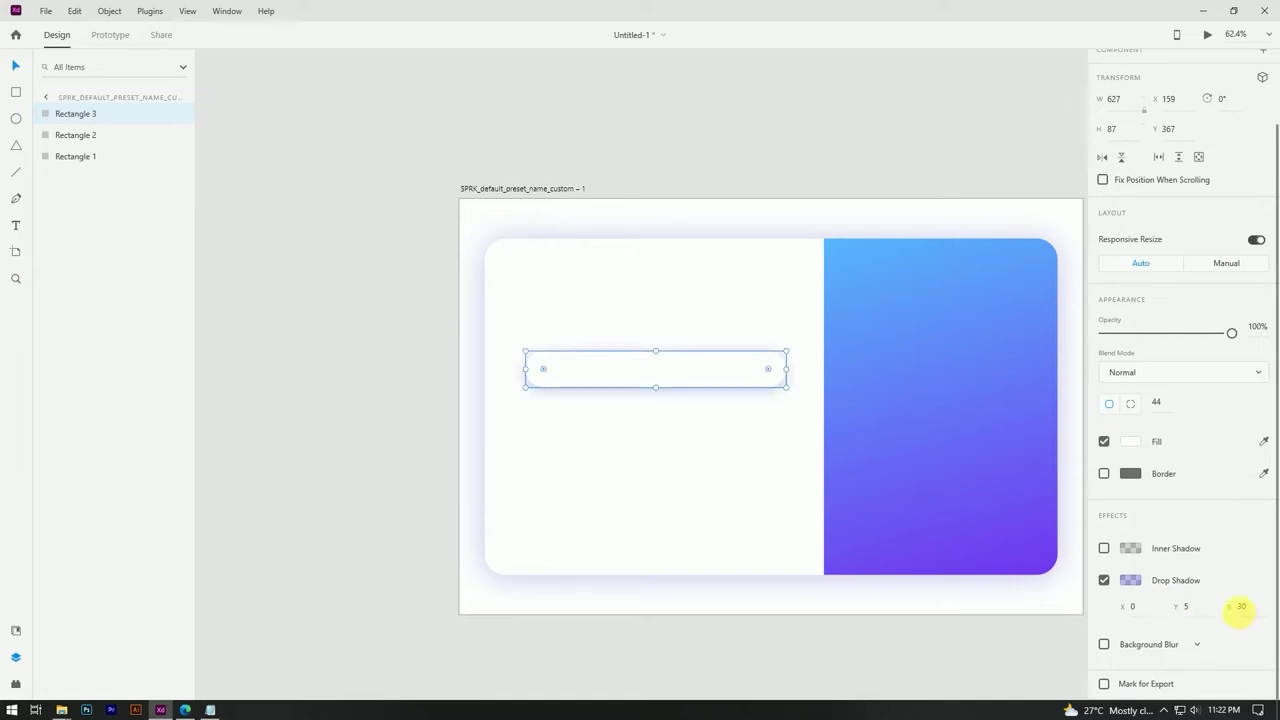
Lower the opacity of the field's drop shadow colour to about 16% and set its blur to 40
click(1129, 580)
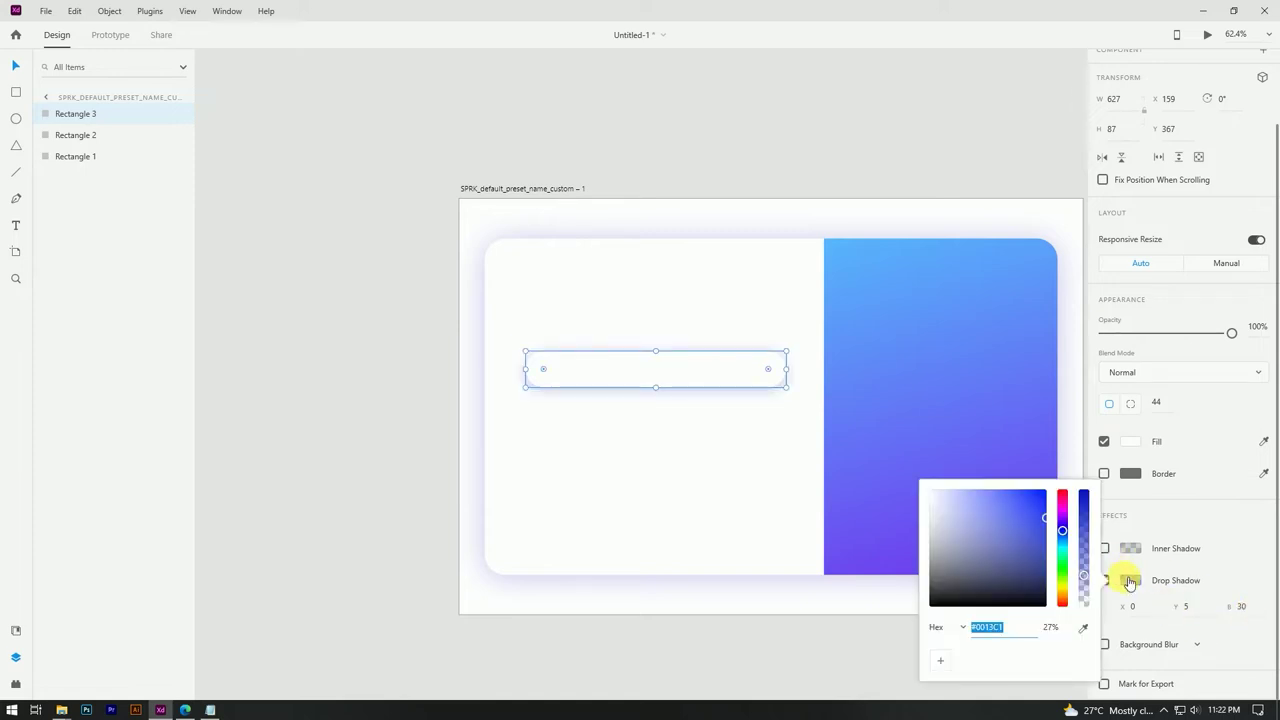
drag(1084, 573, 1089, 584)
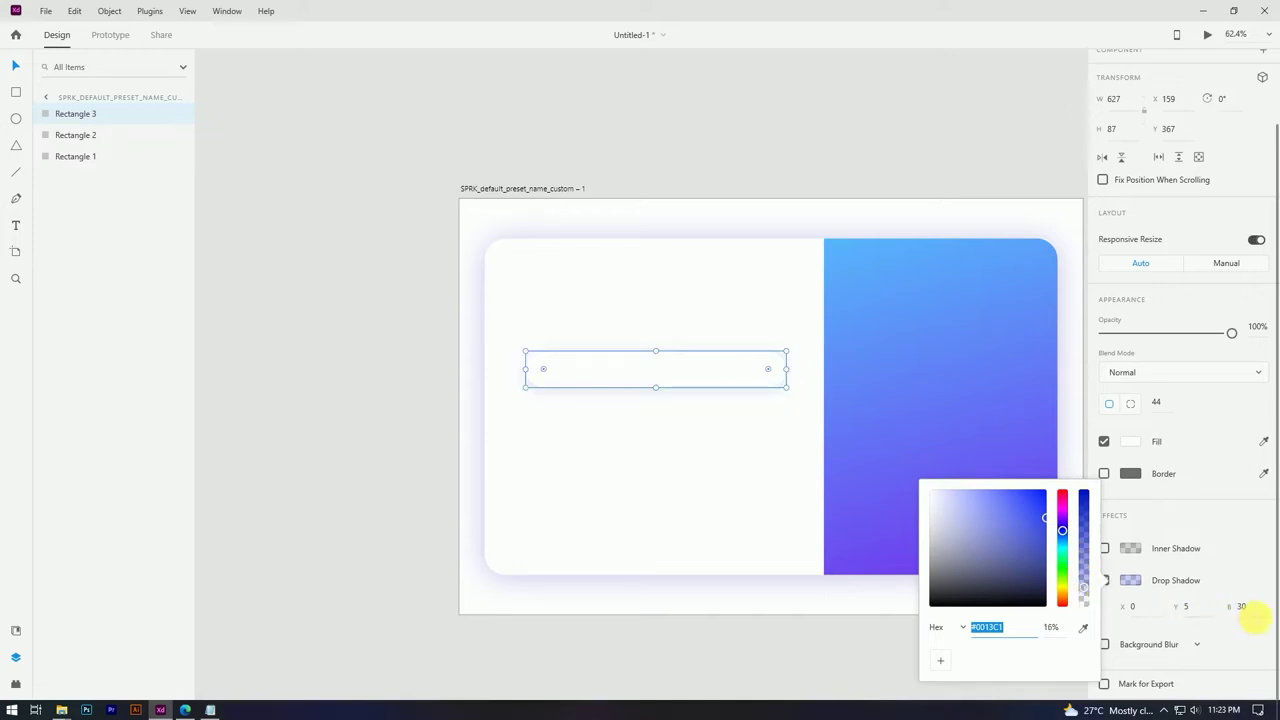
click(1245, 608)
double_click(1247, 608)
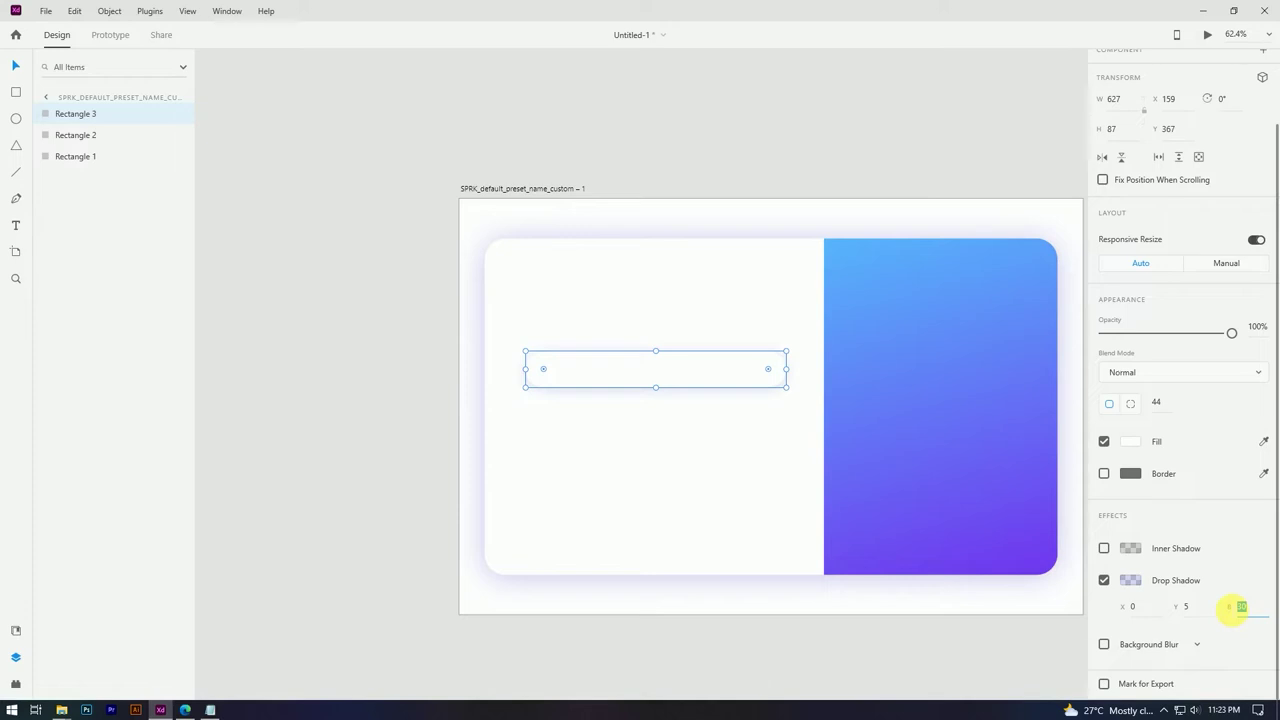
text(40)
key(Return)
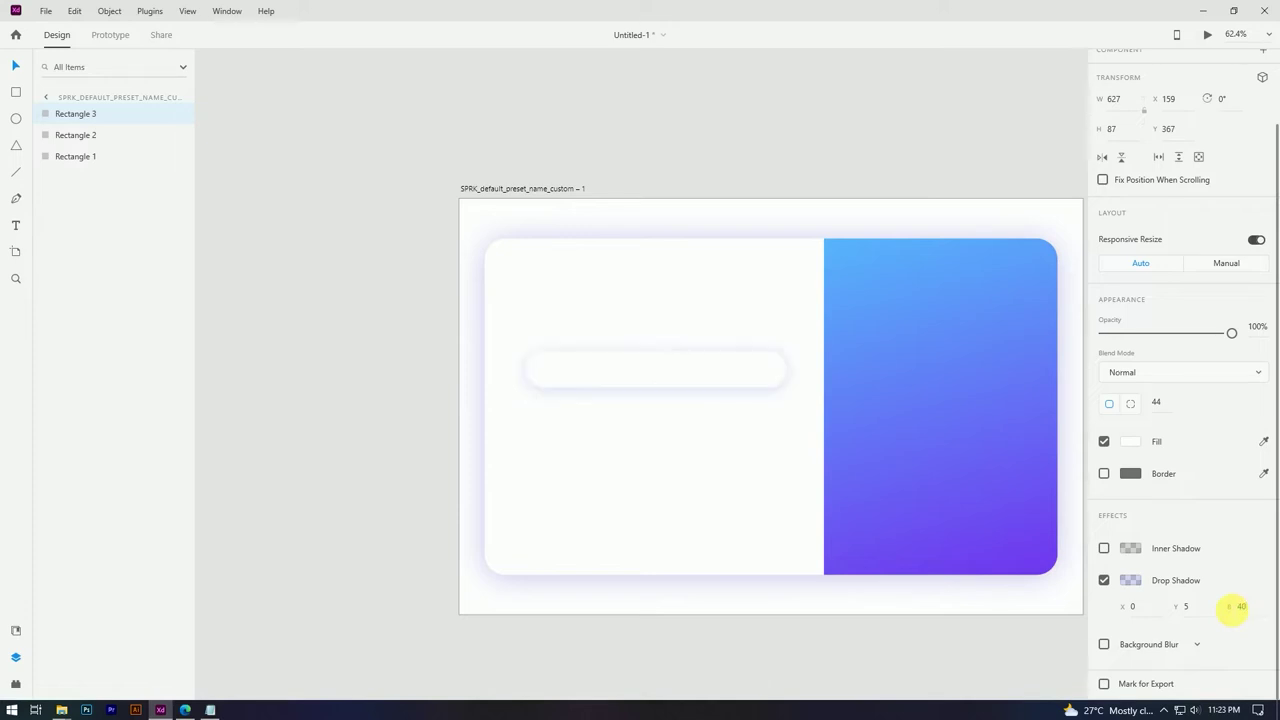
Duplicate the rounded field directly below the original and move both fields up together, placing the upper one at about Y 341
click(320, 323)
click(700, 370)
drag(705, 369, 713, 420)
shift+click(709, 371)
mouse_move(709, 371)
mouse_down()
mouse_move(709, 354)
mouse_move(713, 365)
mouse_up()
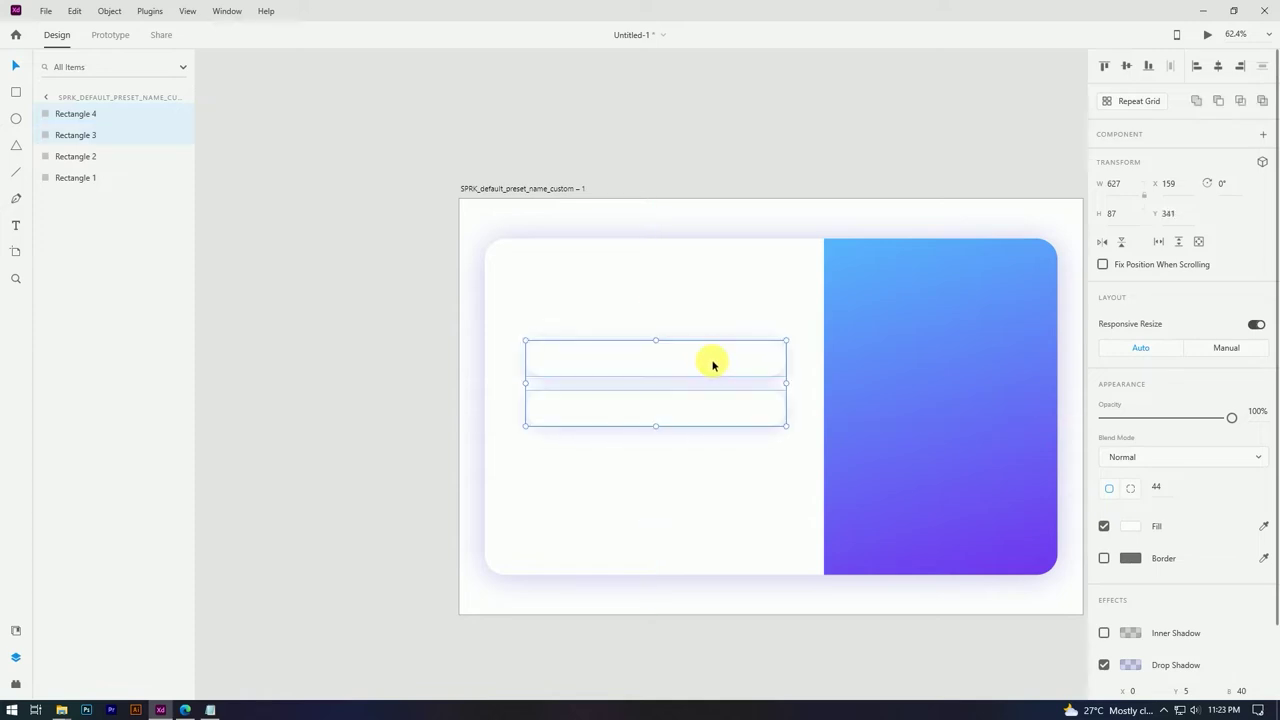
click(326, 330)
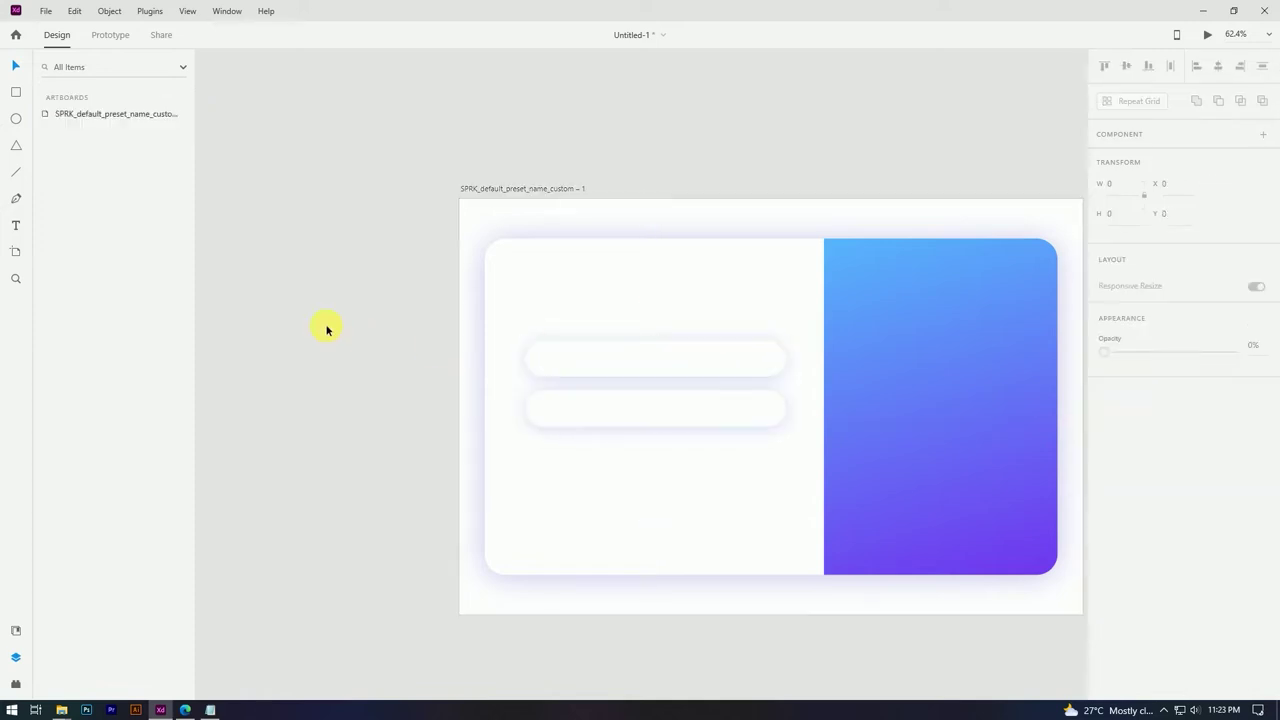
scroll(415, 357, up, 2)
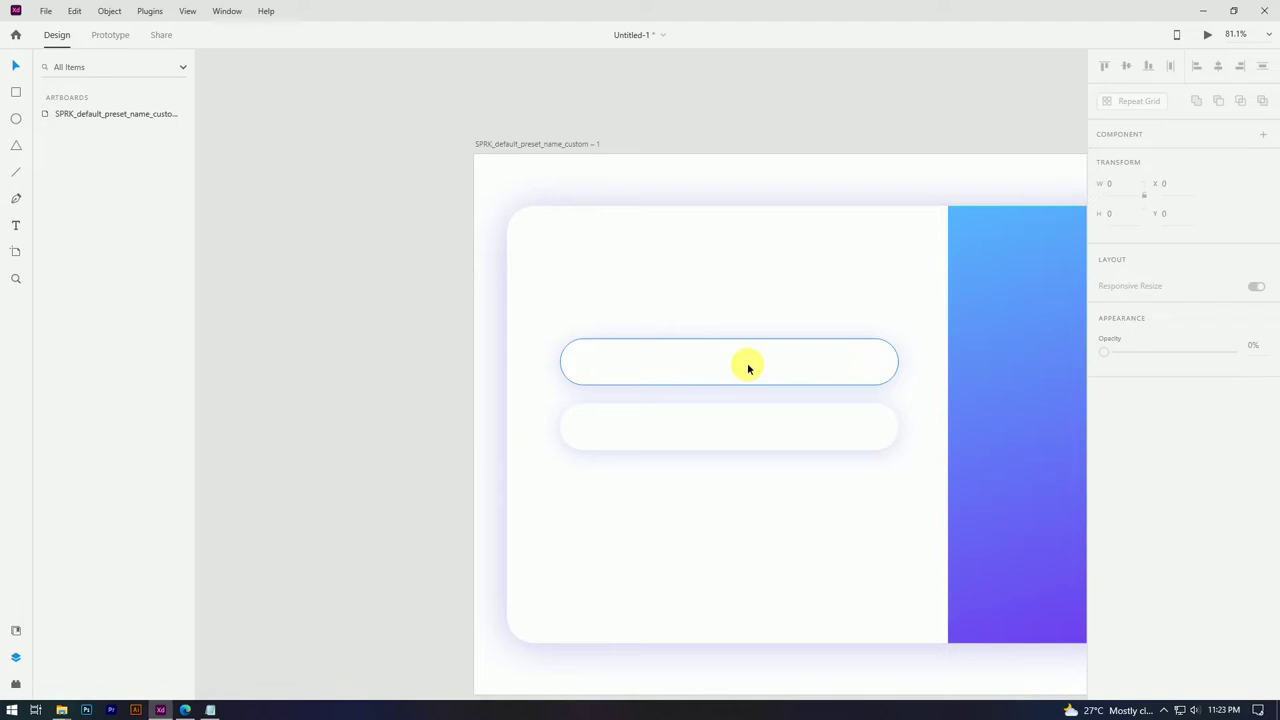
click(372, 308)
click(771, 369)
click(358, 345)
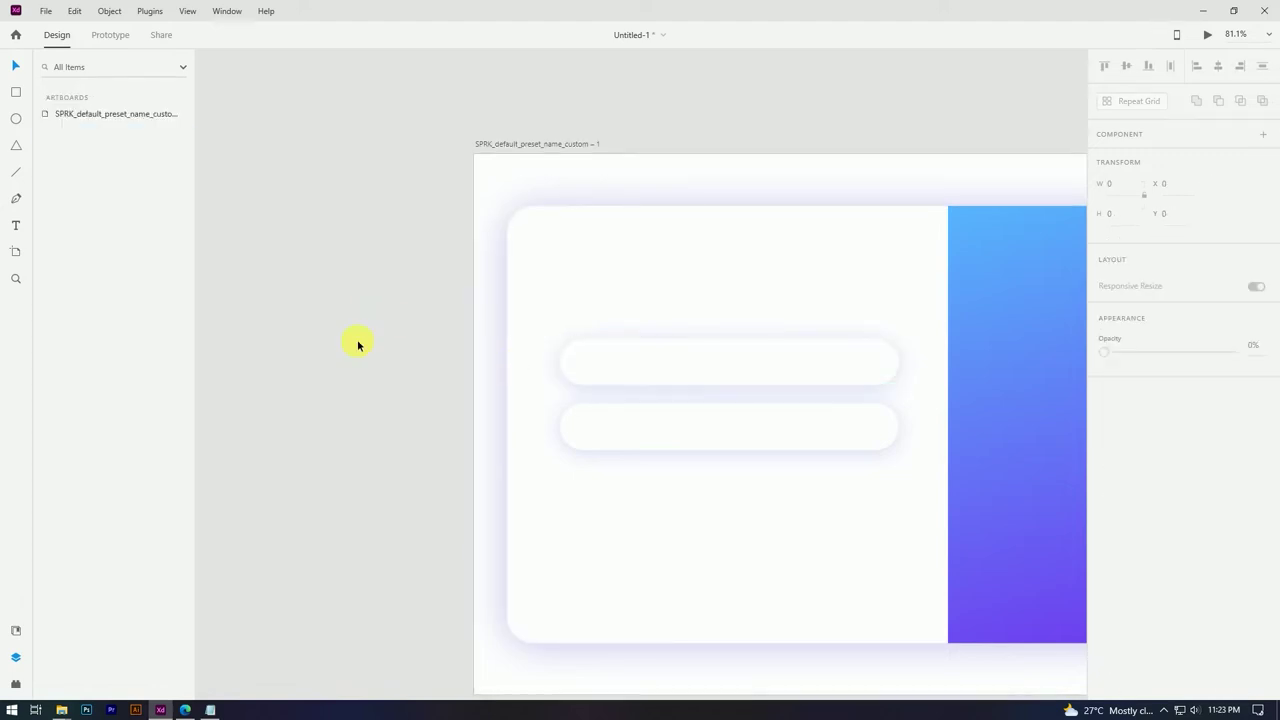
Duplicate the lower field beneath it and shrink the copy around its centre to a button about 349 wide and 69 high
click(766, 423)
drag(766, 423, 778, 500)
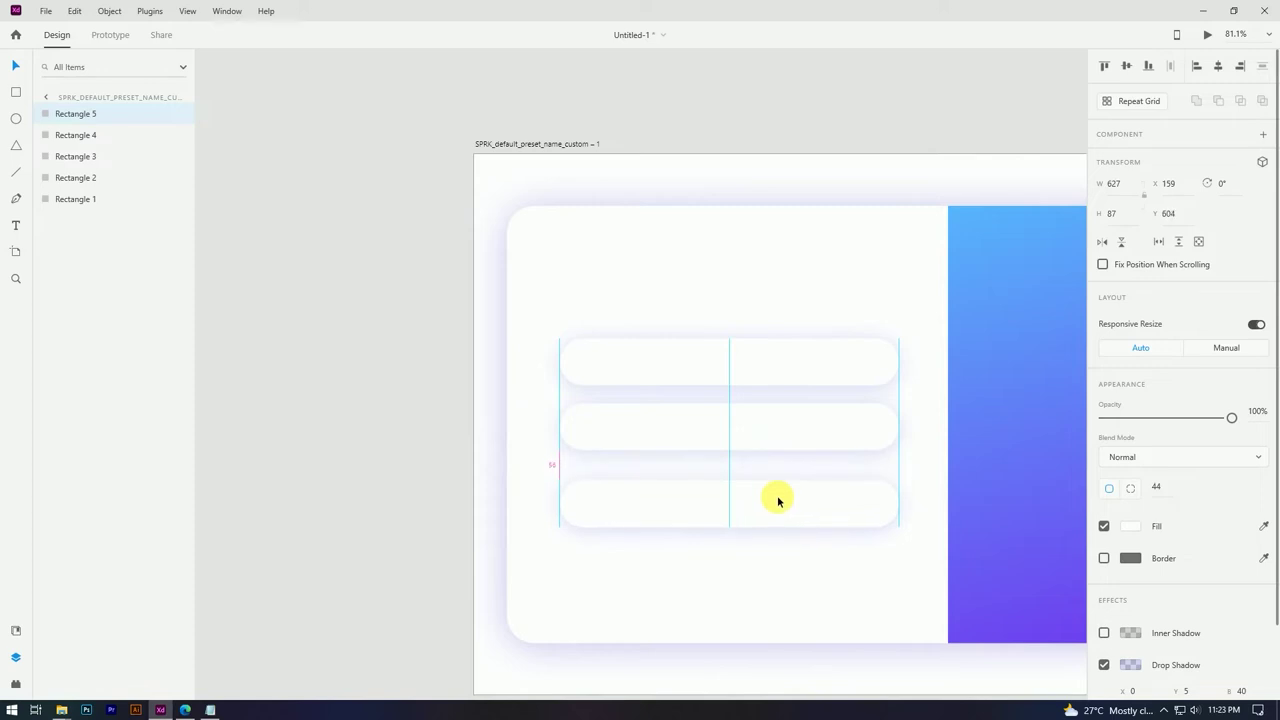
drag(894, 506, 843, 506)
drag(731, 488, 734, 486)
scroll(802, 540, up, 5)
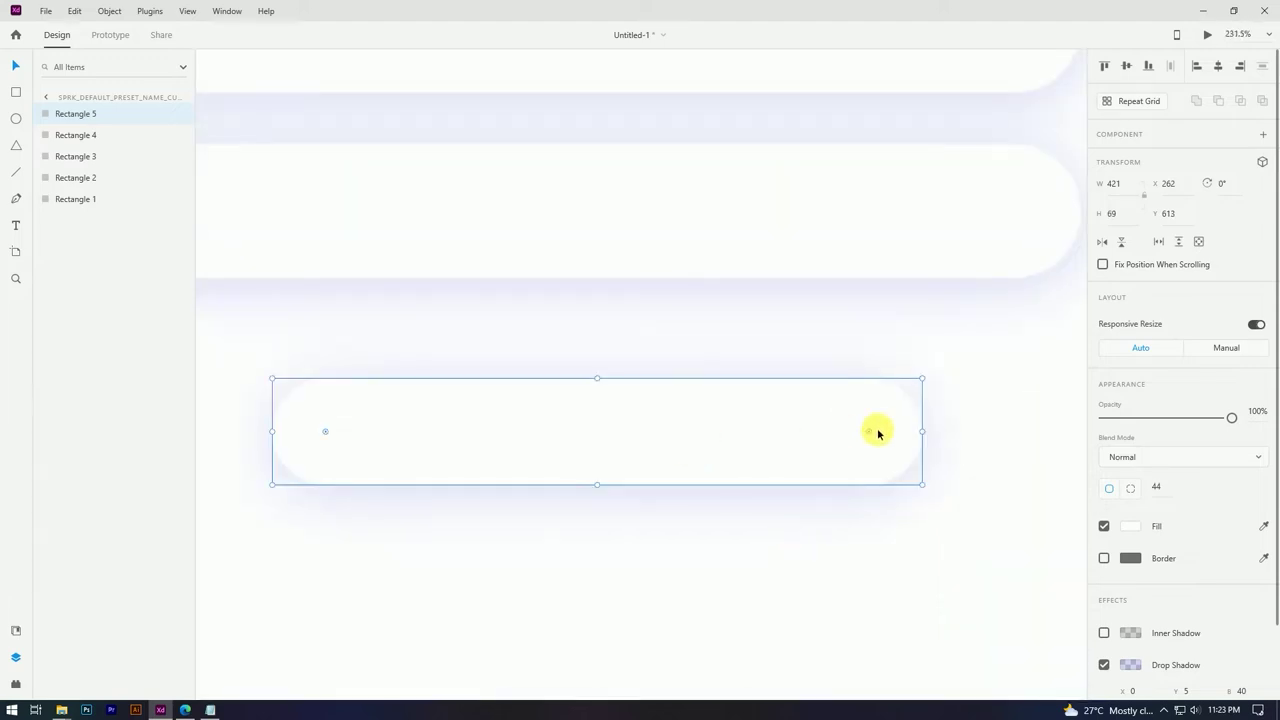
drag(920, 431, 864, 434)
scroll(642, 400, down, 5)
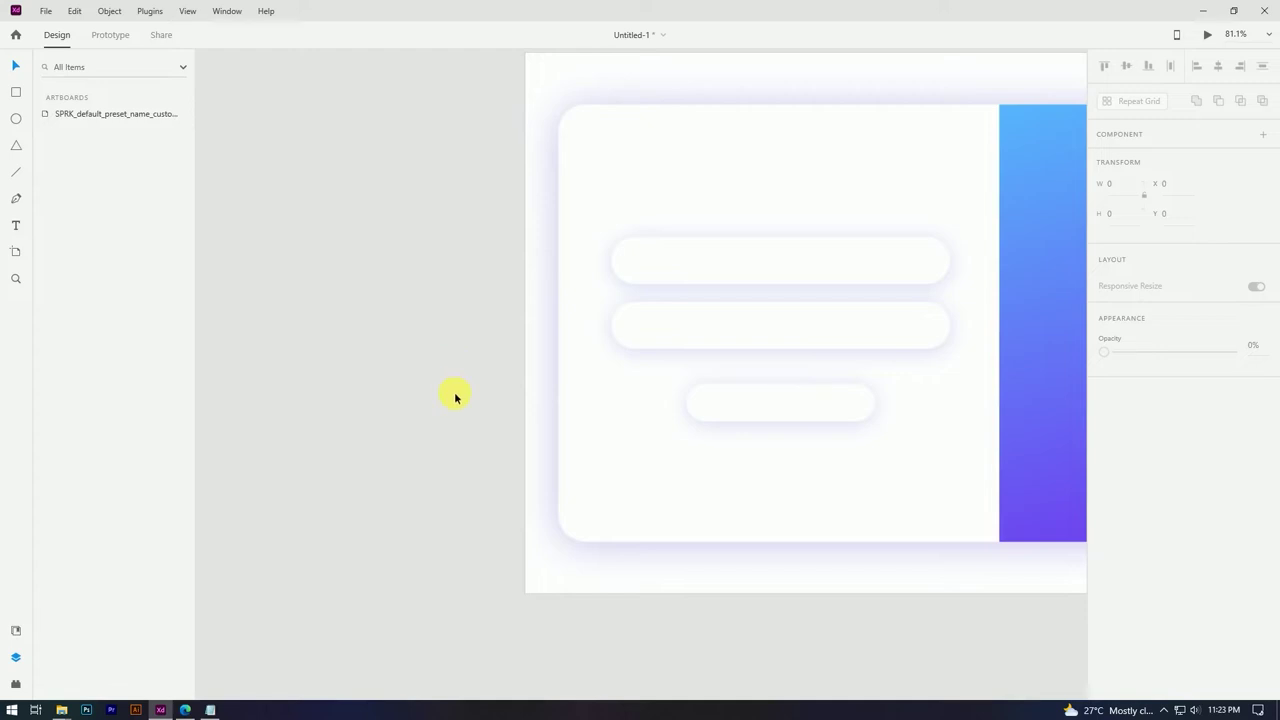
Give the small button a linear gradient fill running diagonally from beyond its upper-left corner to beyond its lower-right corner
scroll(706, 391, down, 3)
scroll(643, 403, up, 2)
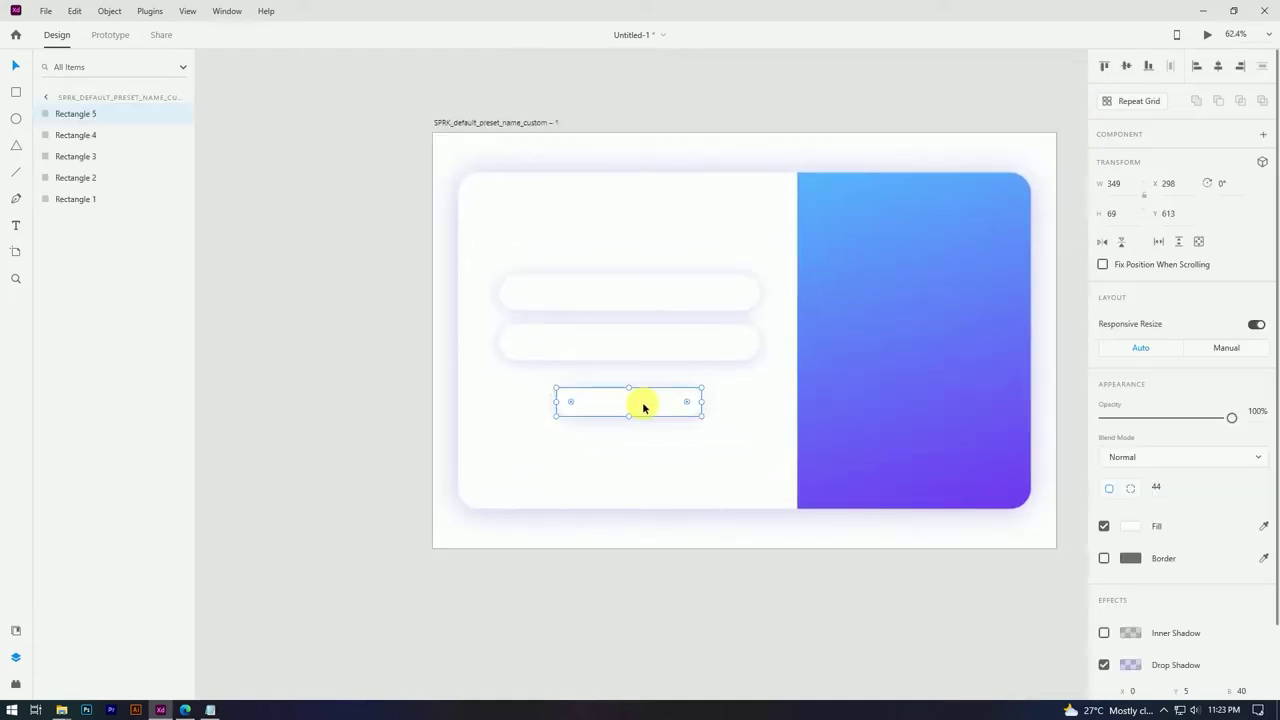
click(940, 383)
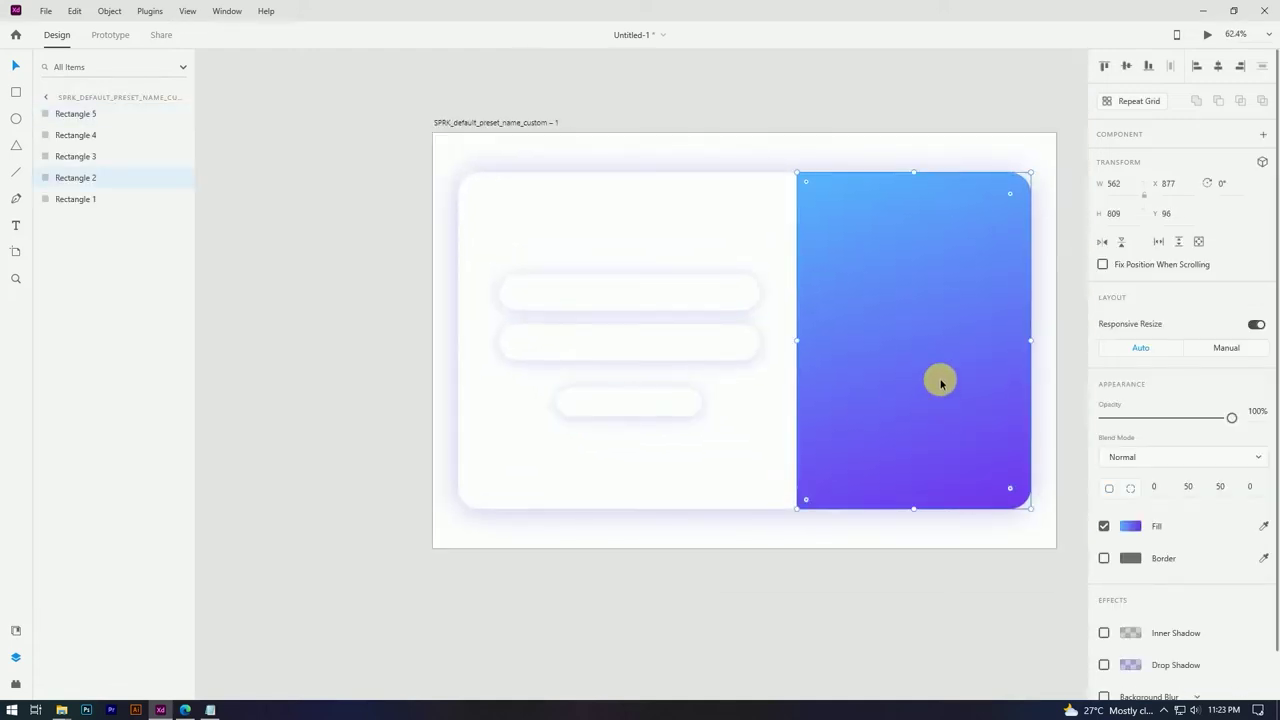
click(683, 402)
click(1131, 526)
click(962, 432)
click(972, 459)
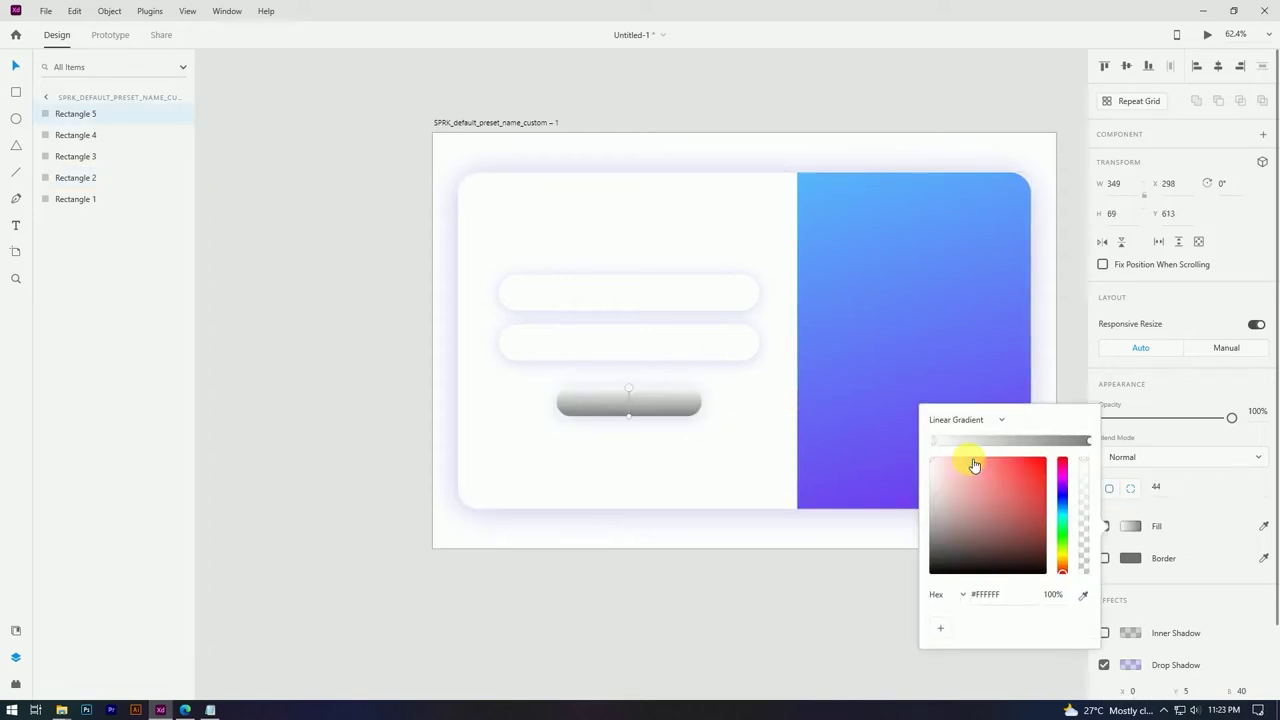
drag(628, 388, 556, 374)
drag(629, 416, 720, 442)
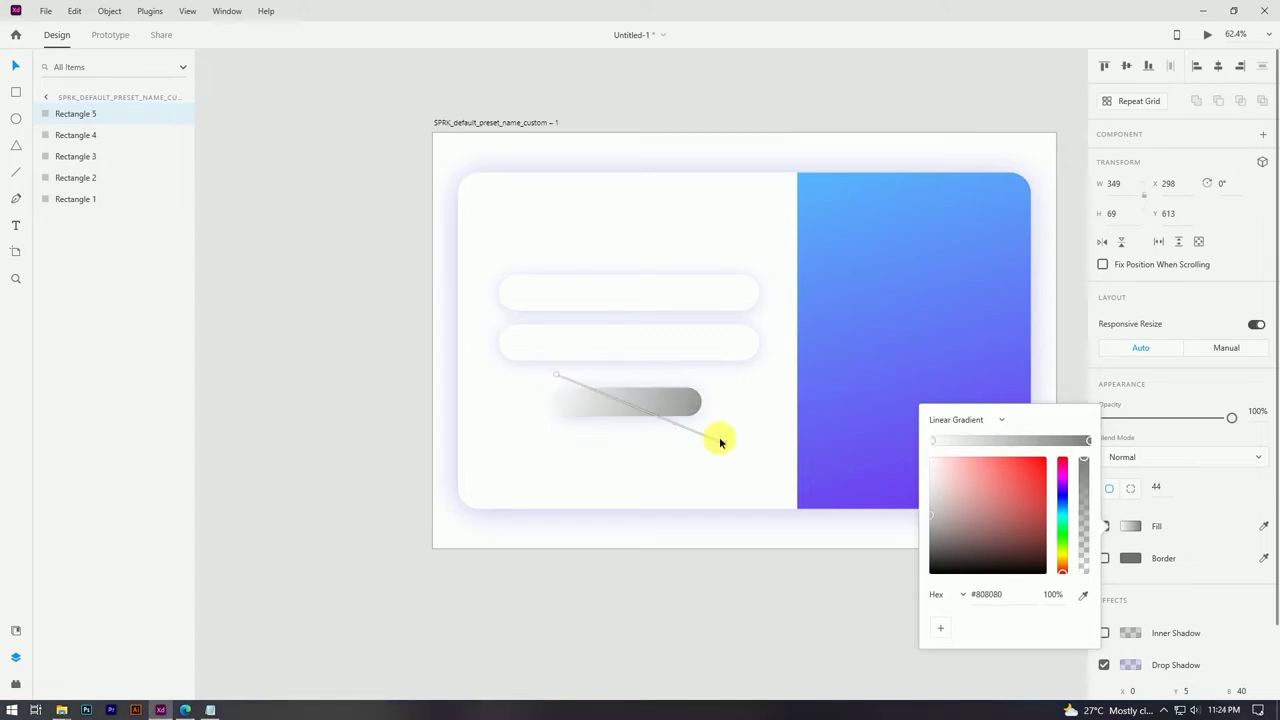
Set the start colour of the button's gradient to #57BBFE, copied from Color.txt in Notepad
click(558, 375)
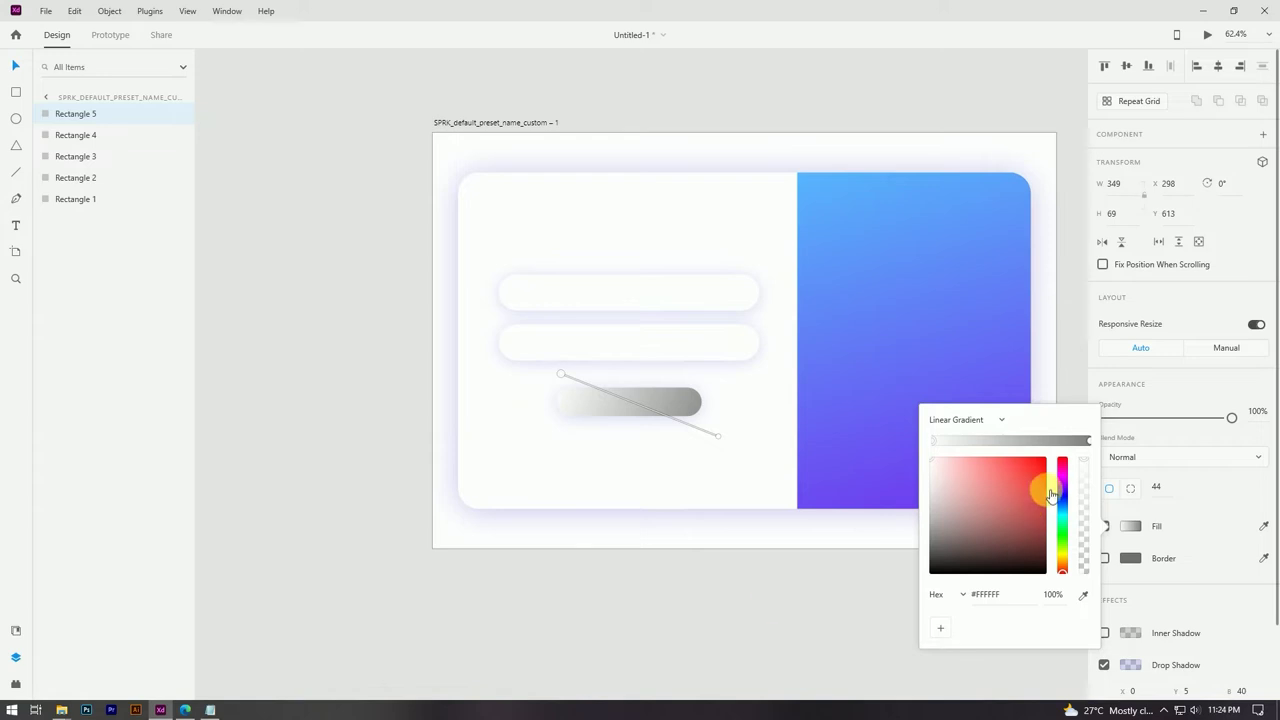
click(935, 445)
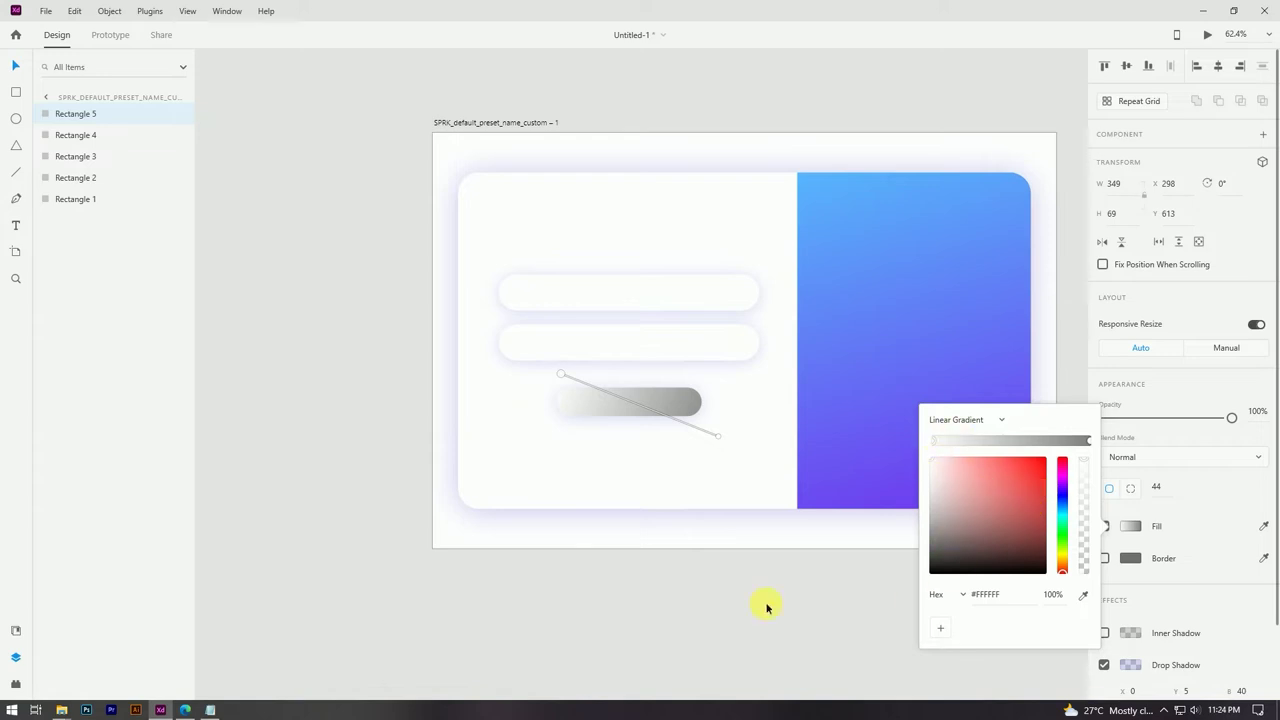
click(210, 710)
drag(249, 363, 200, 363)
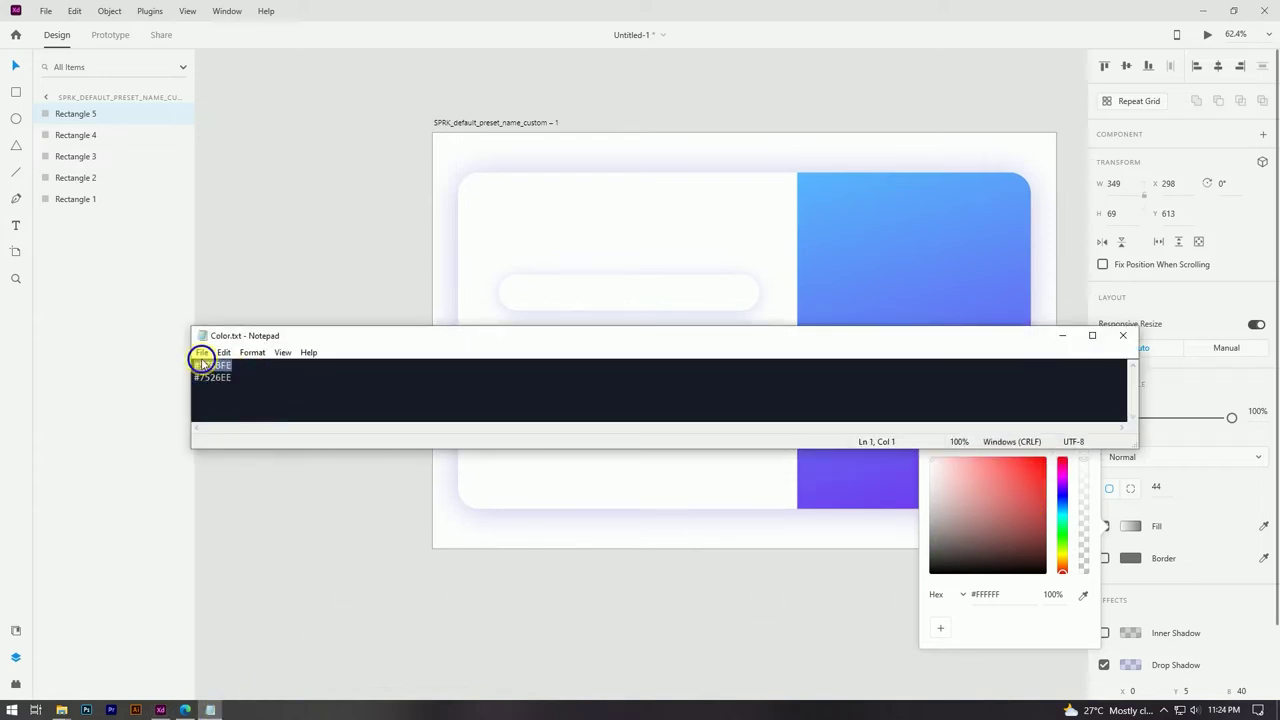
right_click(203, 360)
click(250, 409)
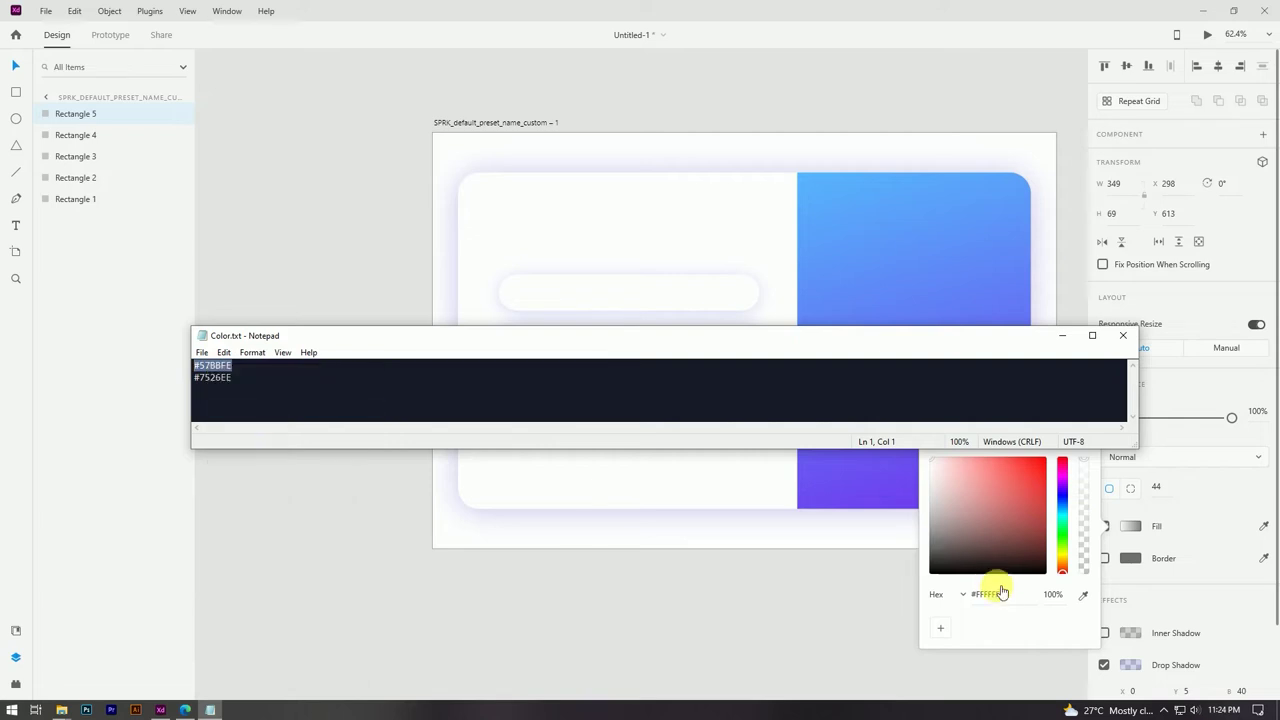
click(1006, 594)
drag(1014, 599, 971, 597)
key(Return)
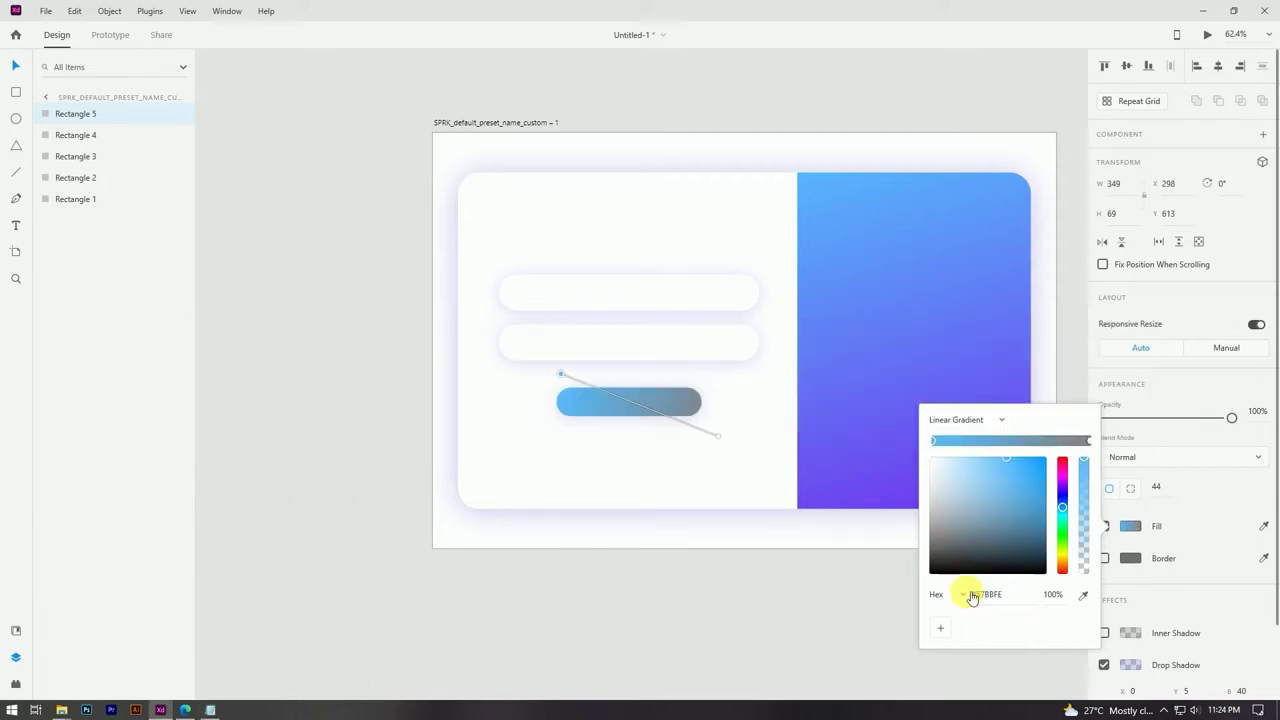
Set the end colour of the button's gradient to #7526EE, copied from Color.txt in Notepad
click(1092, 442)
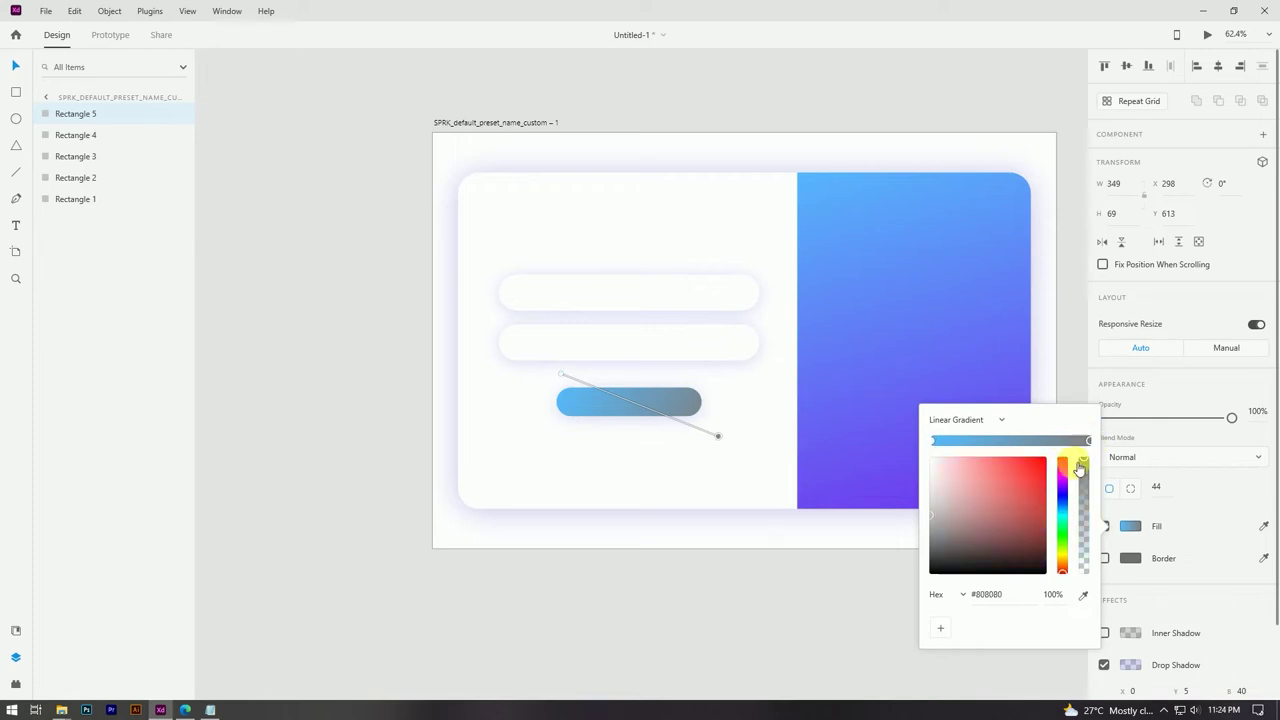
click(1182, 711)
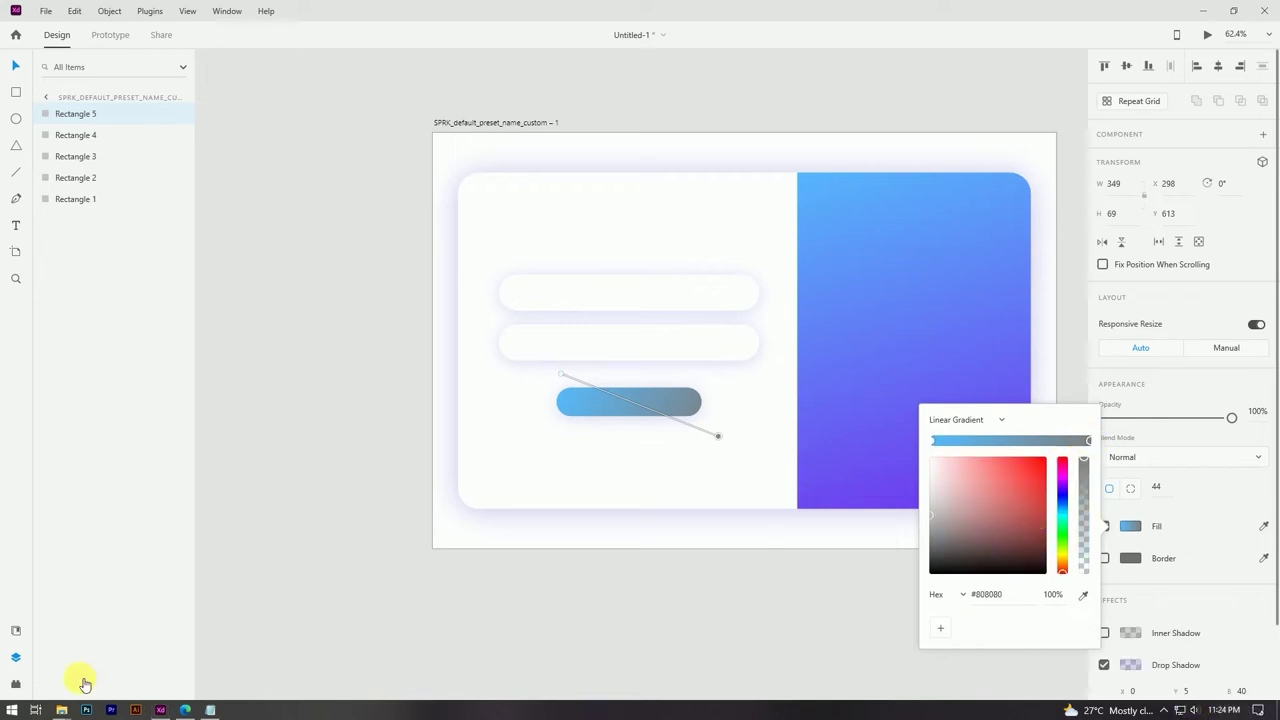
click(210, 710)
click(250, 389)
drag(250, 389, 204, 382)
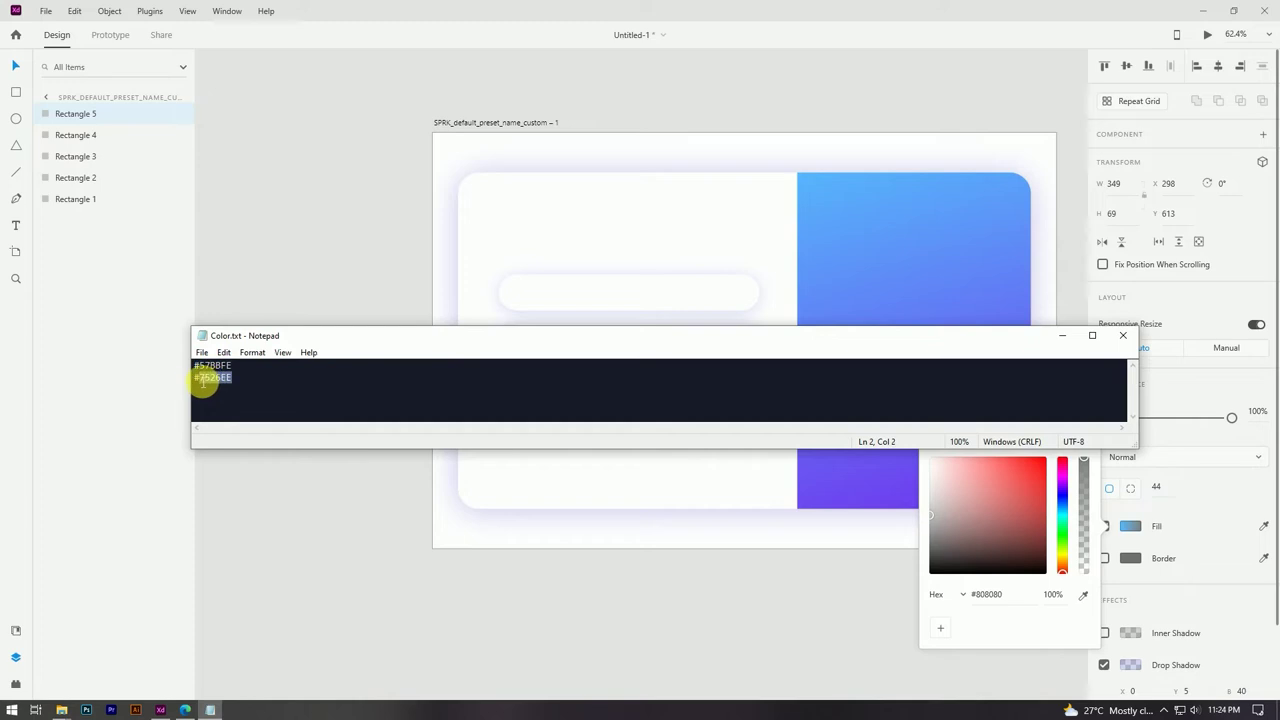
right_click(206, 383)
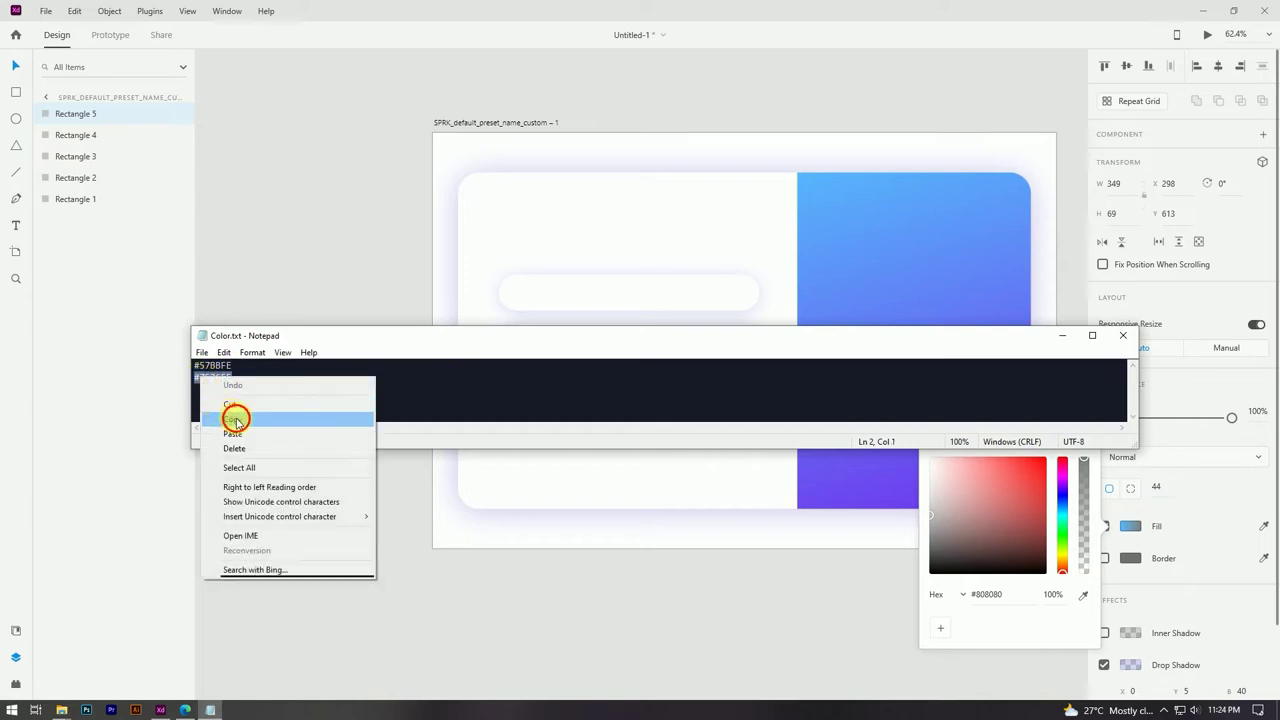
click(217, 417)
click(1081, 340)
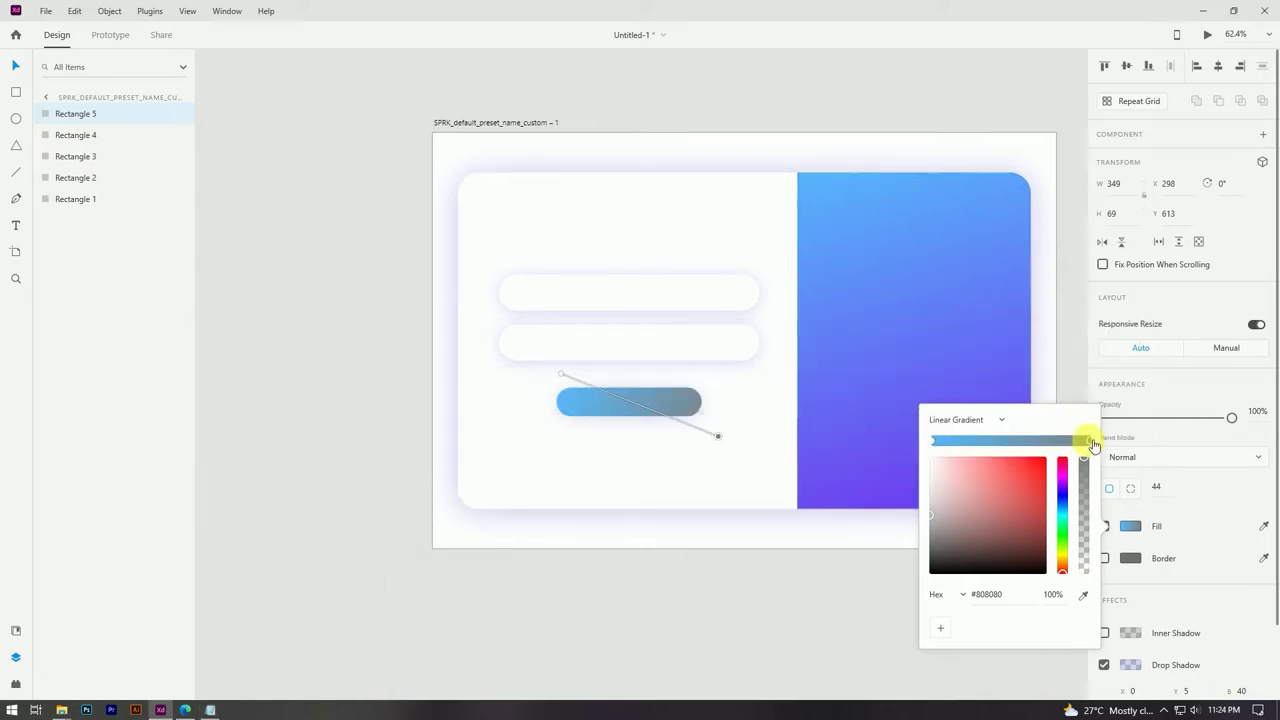
click(980, 596)
double_click(975, 597)
key(Return)
Steepen the diagonal of the button's gradient by raising its start point and slightly lowering its end point
drag(716, 437, 721, 444)
drag(565, 383, 572, 355)
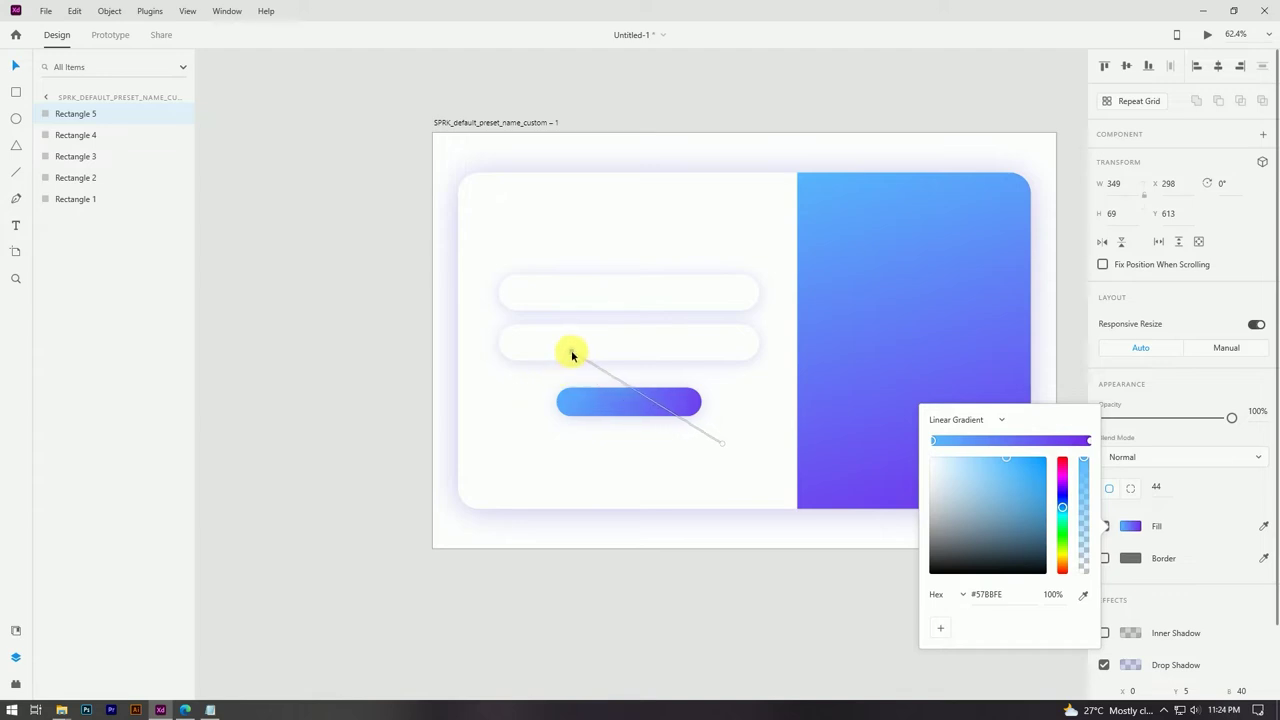
click(722, 447)
click(678, 418)
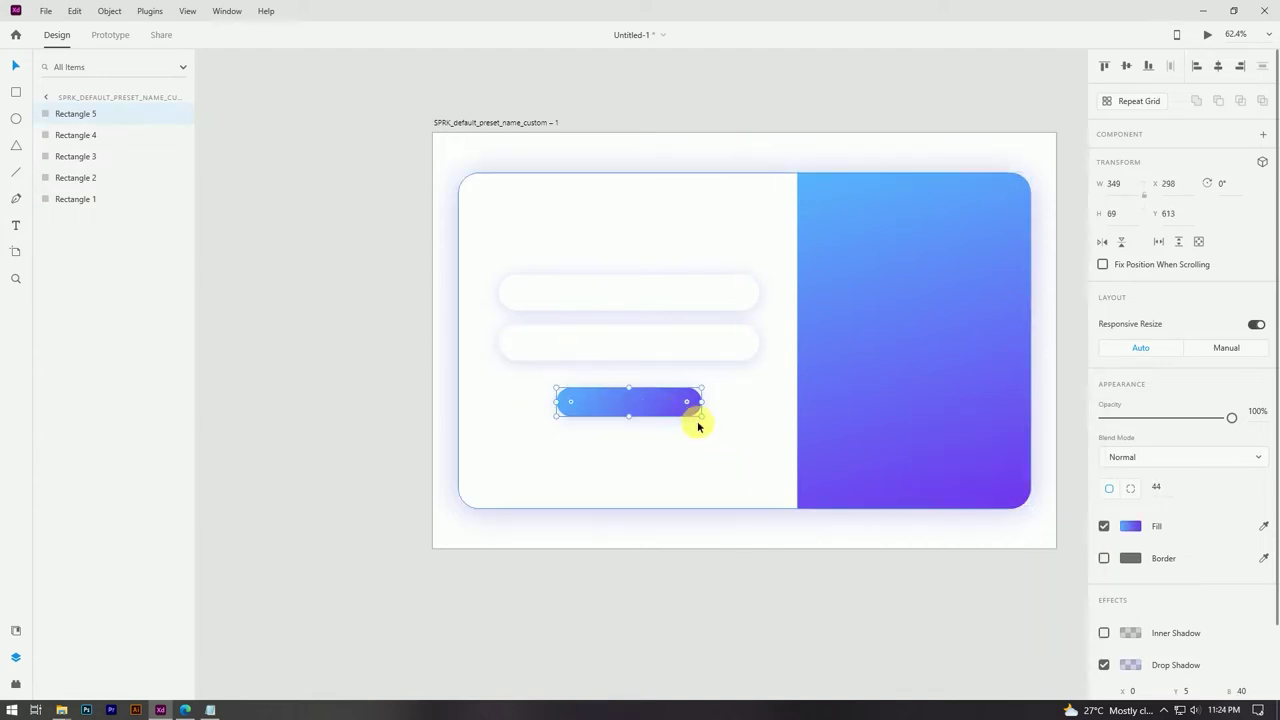
click(1014, 543)
Increase the gradient button's height evenly around its centre to about 79, keeping its width
scroll(714, 491, down, 3)
scroll(770, 560, up, 1)
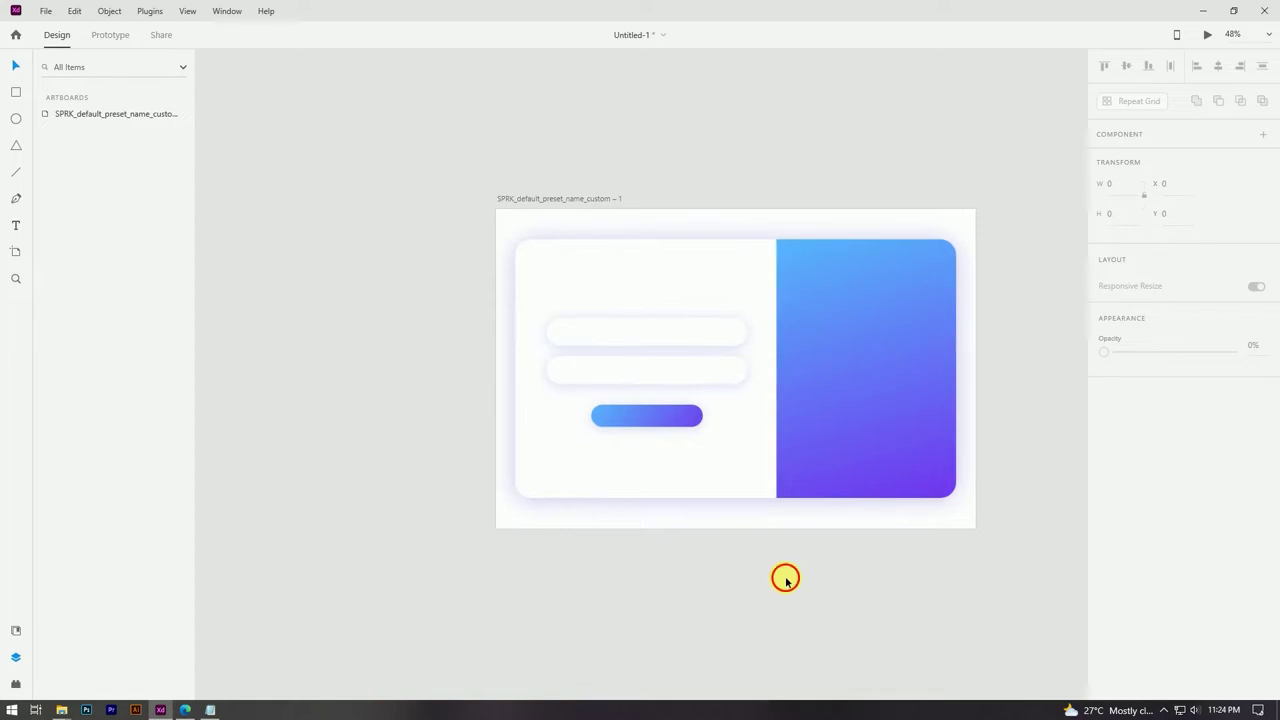
scroll(660, 432, up, 4)
click(641, 392)
drag(644, 394, 640, 389)
key(ctrl+0)
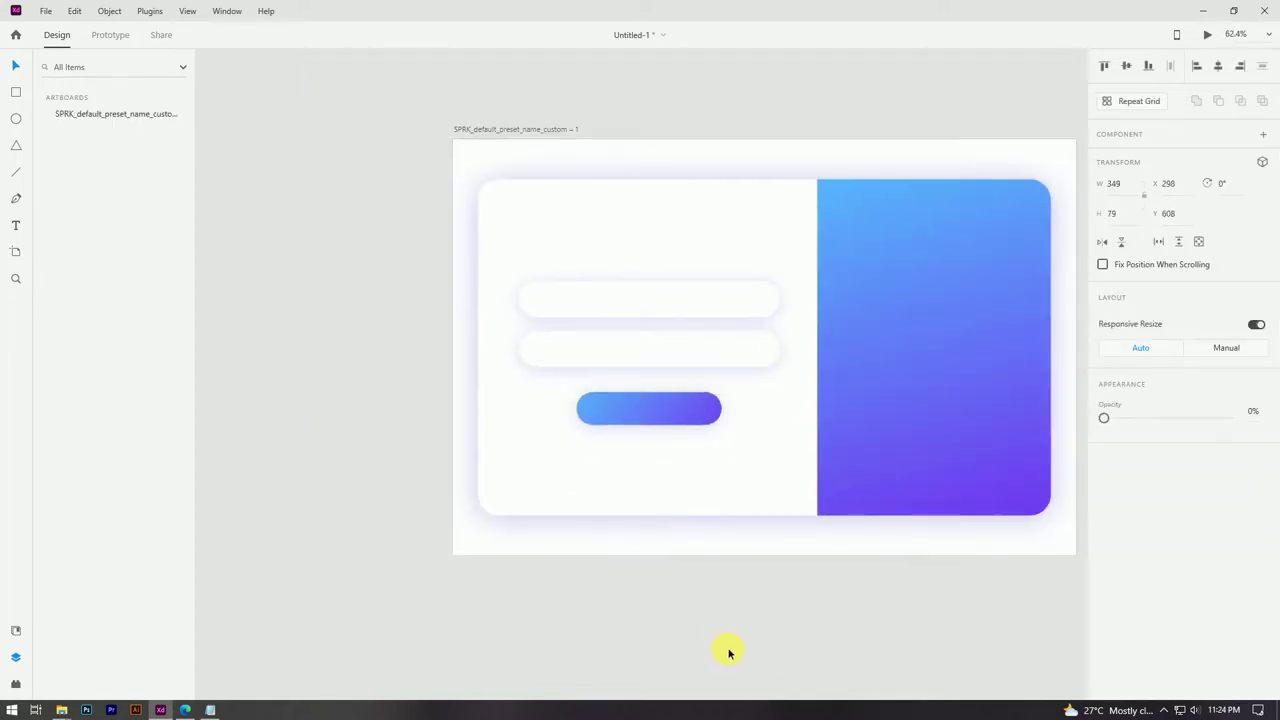
click(728, 652)
scroll(686, 549, down, 1)
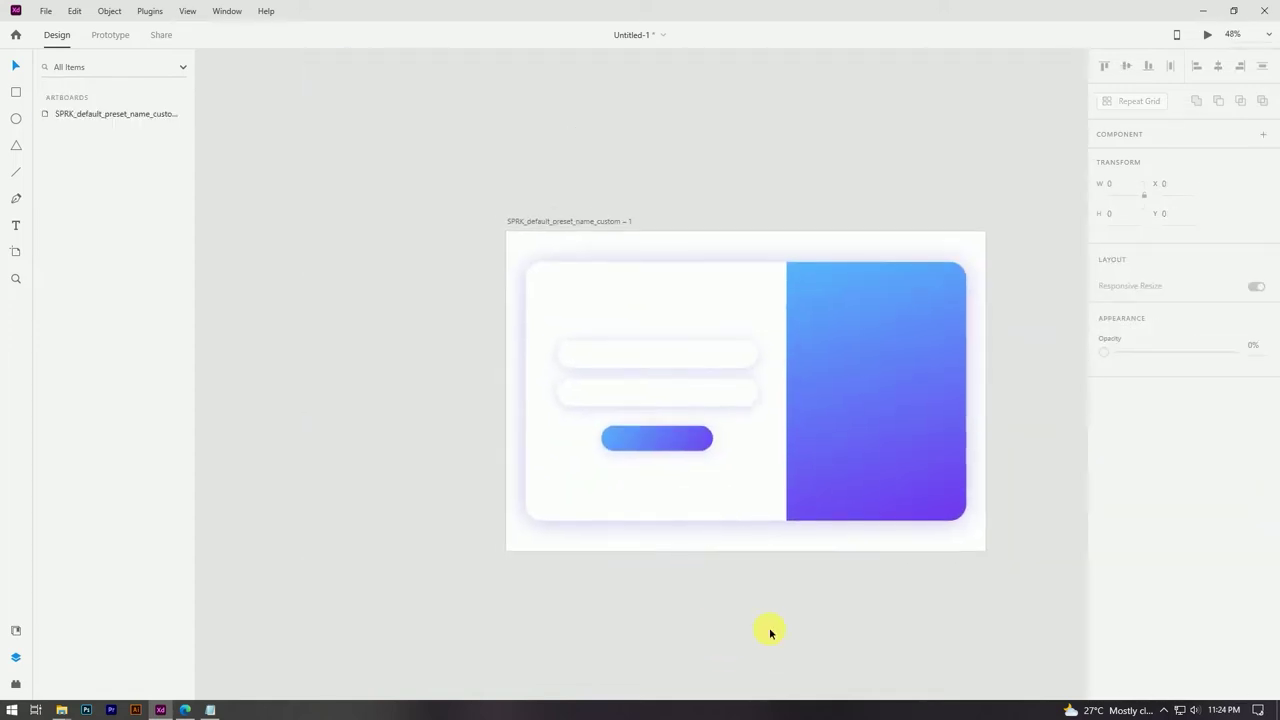
click(670, 438)
shift+click(667, 392)
shift+click(671, 351)
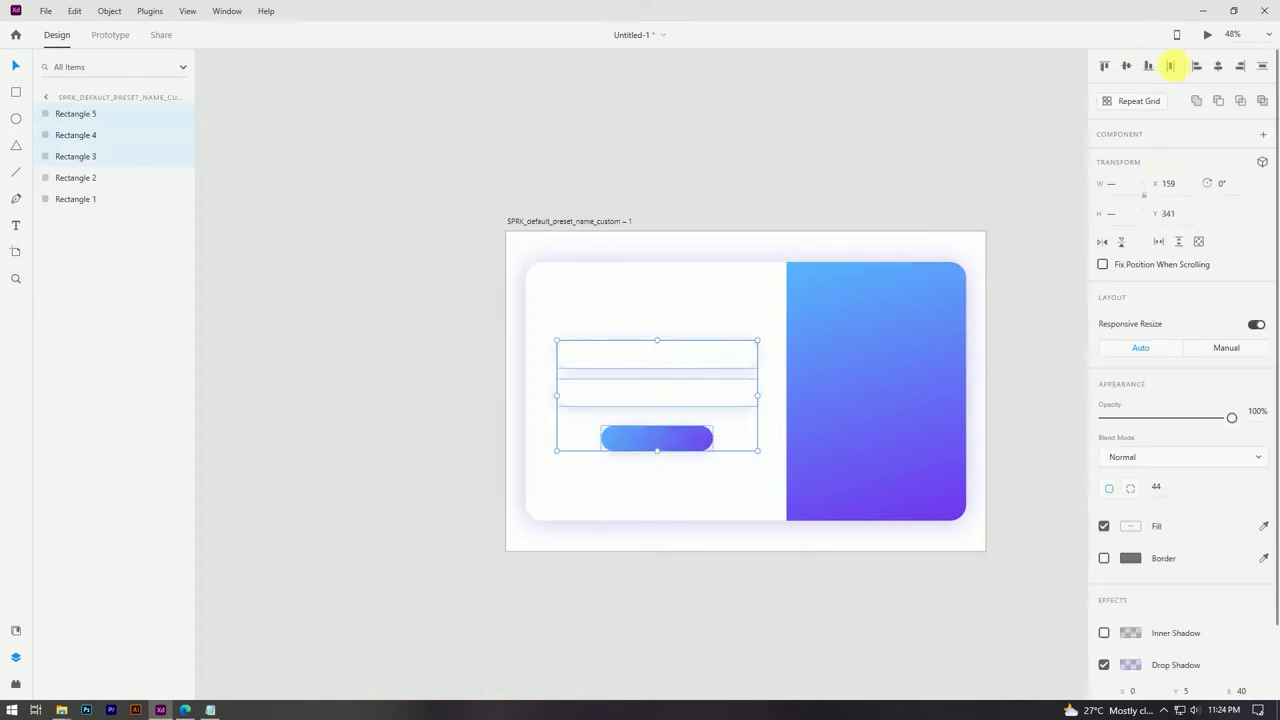
click(692, 188)
scroll(692, 188, down, 3)
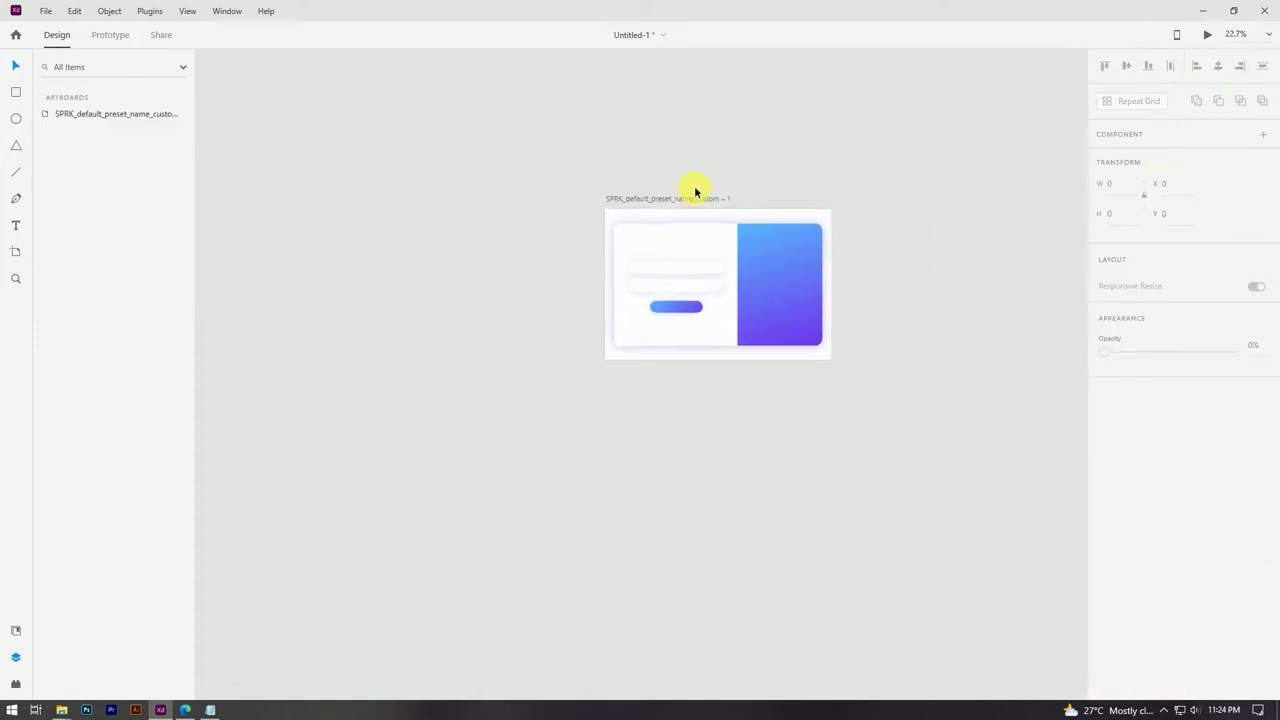
key(ctrl+0)
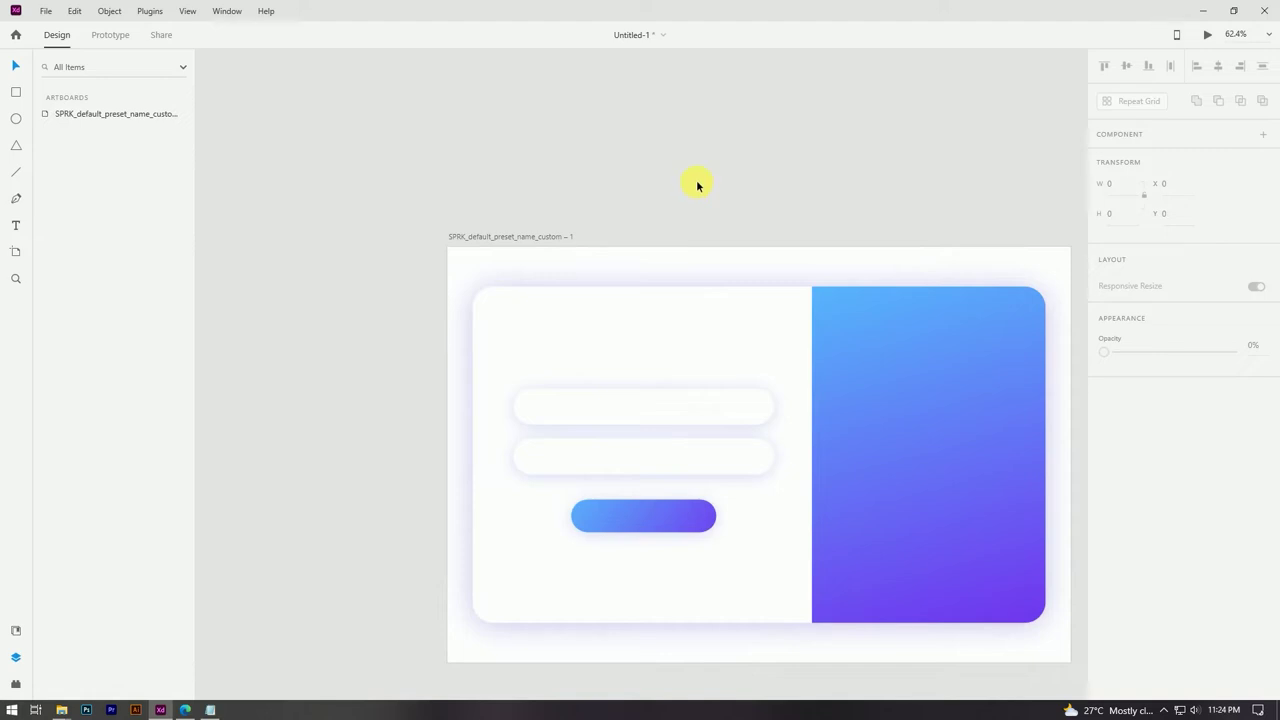
scroll(699, 172, down, 1)
key(ctrl+0)
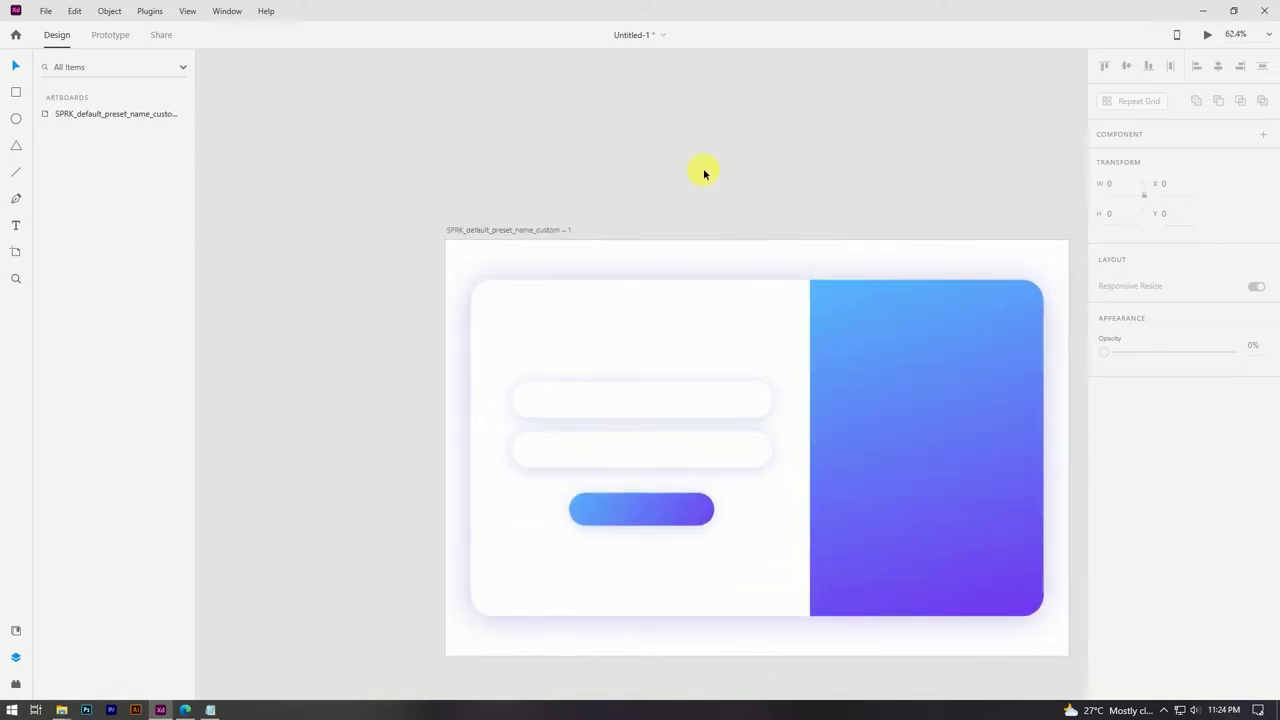
Add a text element reading "Hello!" on the white card above the two input fields
click(15, 225)
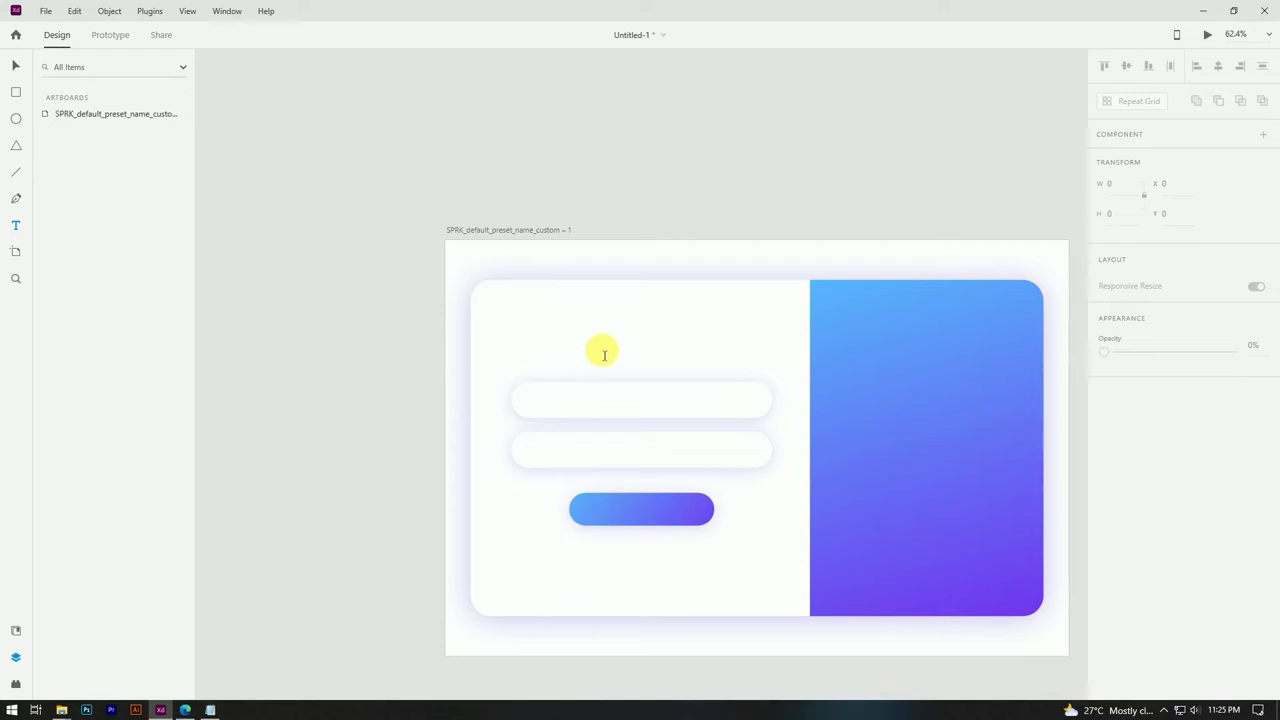
click(646, 345)
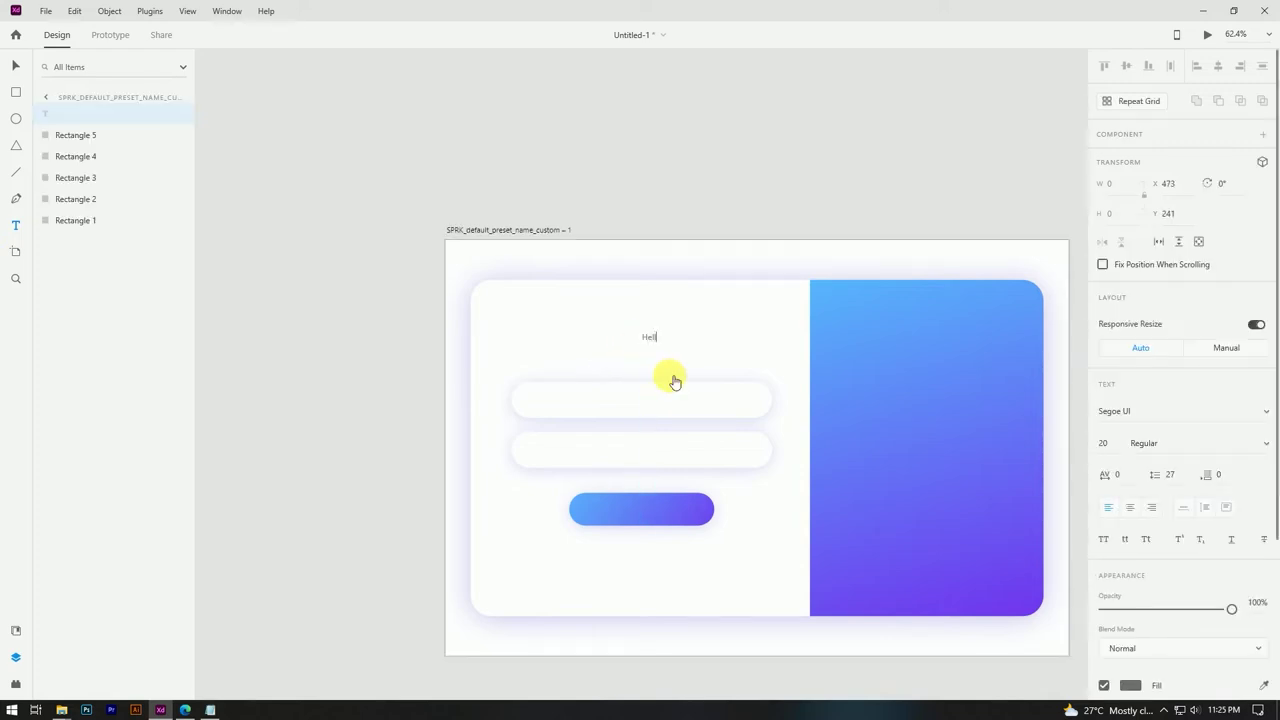
text(Hello!)
click(20, 65)
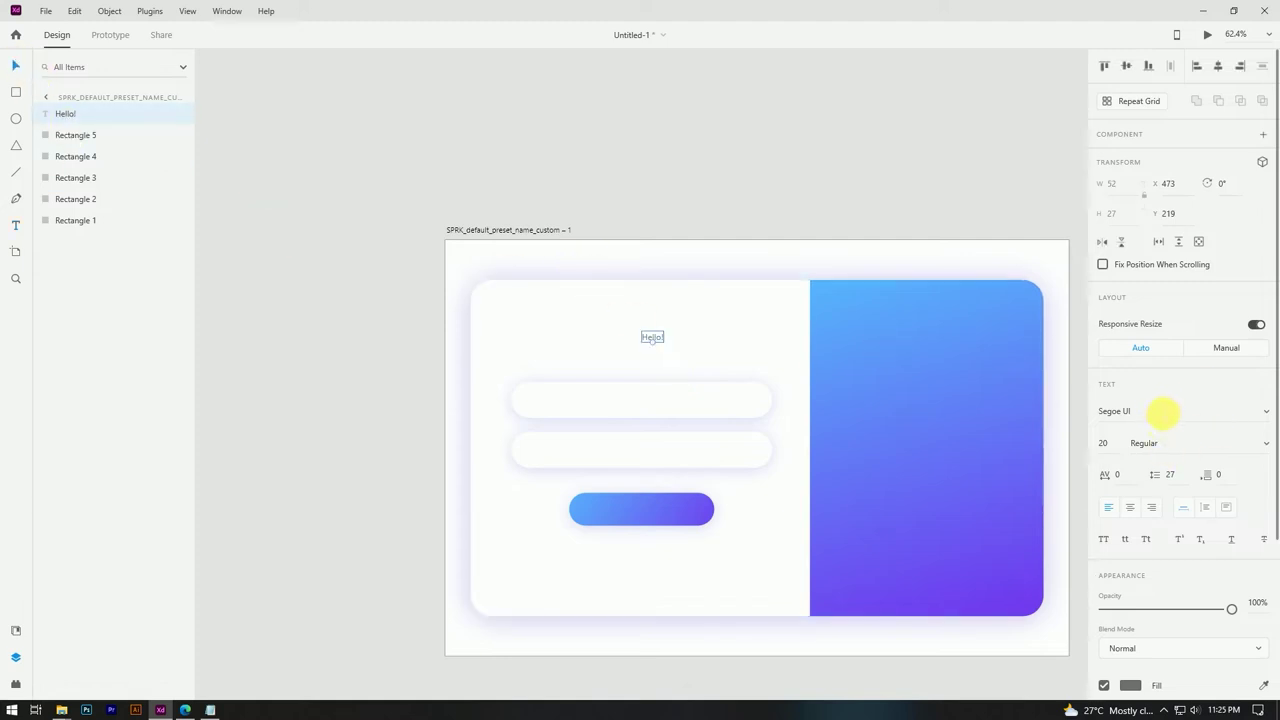
Set the "Hello!" text to the Poppins font in SemiBold weight
click(1238, 409)
click(1263, 447)
click(1172, 555)
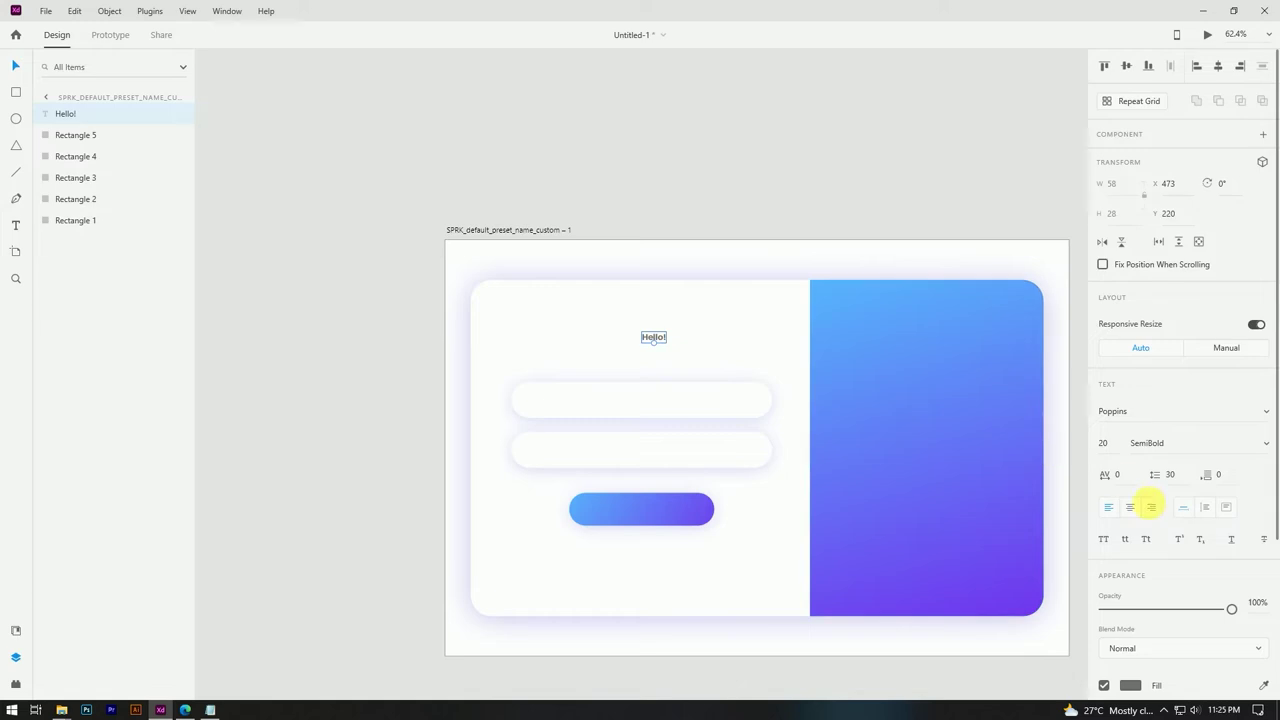
Change the fill colour of the "Hello!" text to black
scroll(1140, 600, down, 2)
click(1137, 495)
click(988, 465)
click(652, 294)
Enlarge the "Hello!" text to font size 40 and centre it above the input fields at about X 415, Y 218
scroll(653, 342, up, 3)
drag(657, 336, 642, 358)
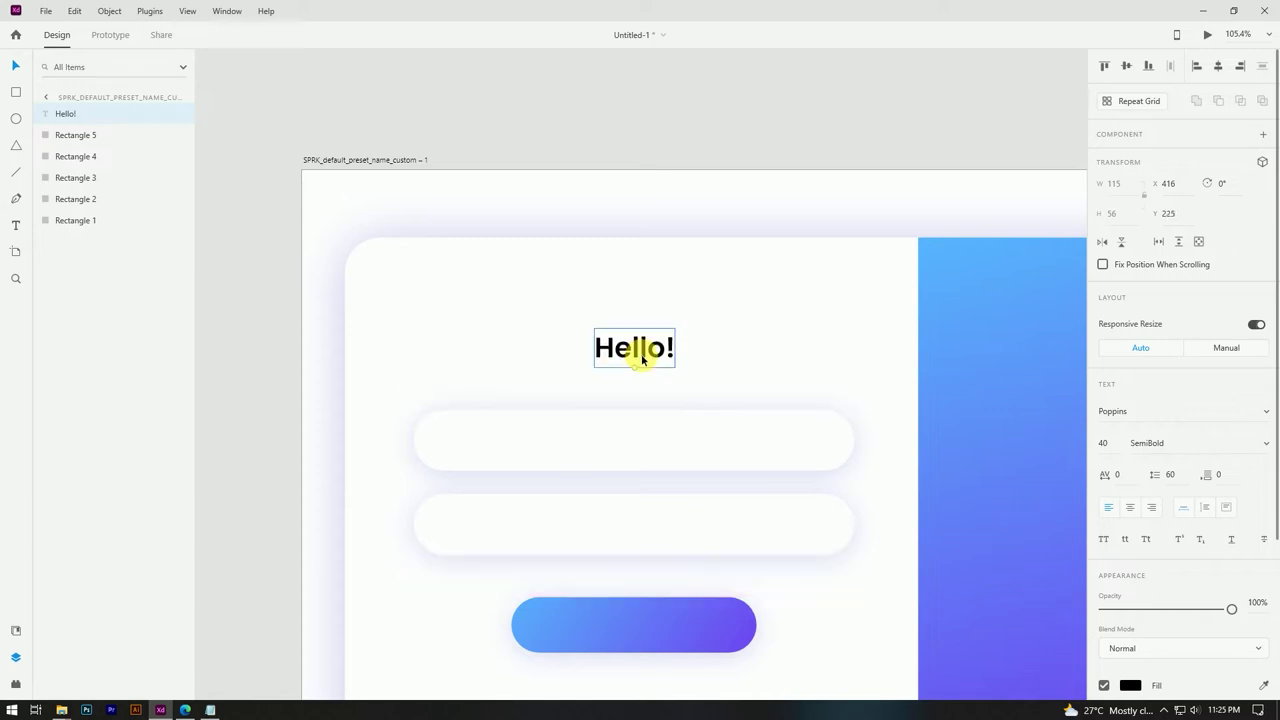
drag(643, 355, 642, 354)
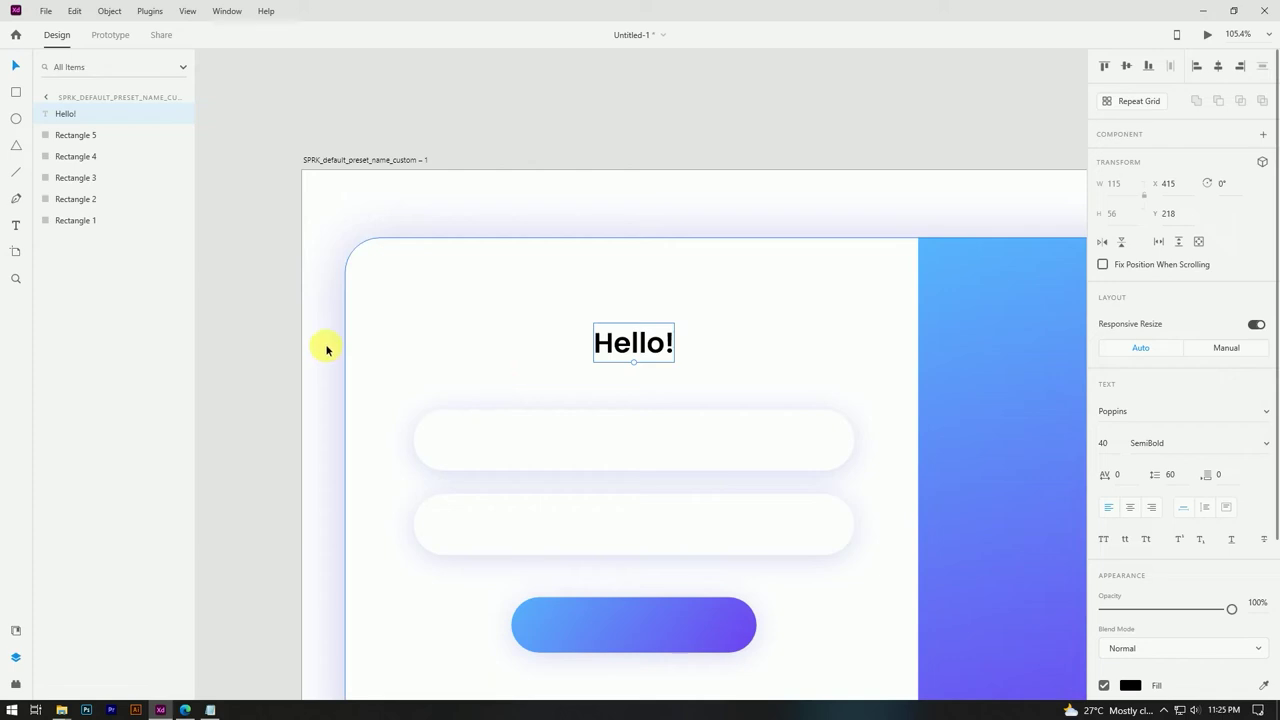
click(268, 357)
Duplicate the "Hello!" text directly below the original and scale the copy down to font size 21
scroll(646, 377, down, 3)
scroll(737, 343, up, 5)
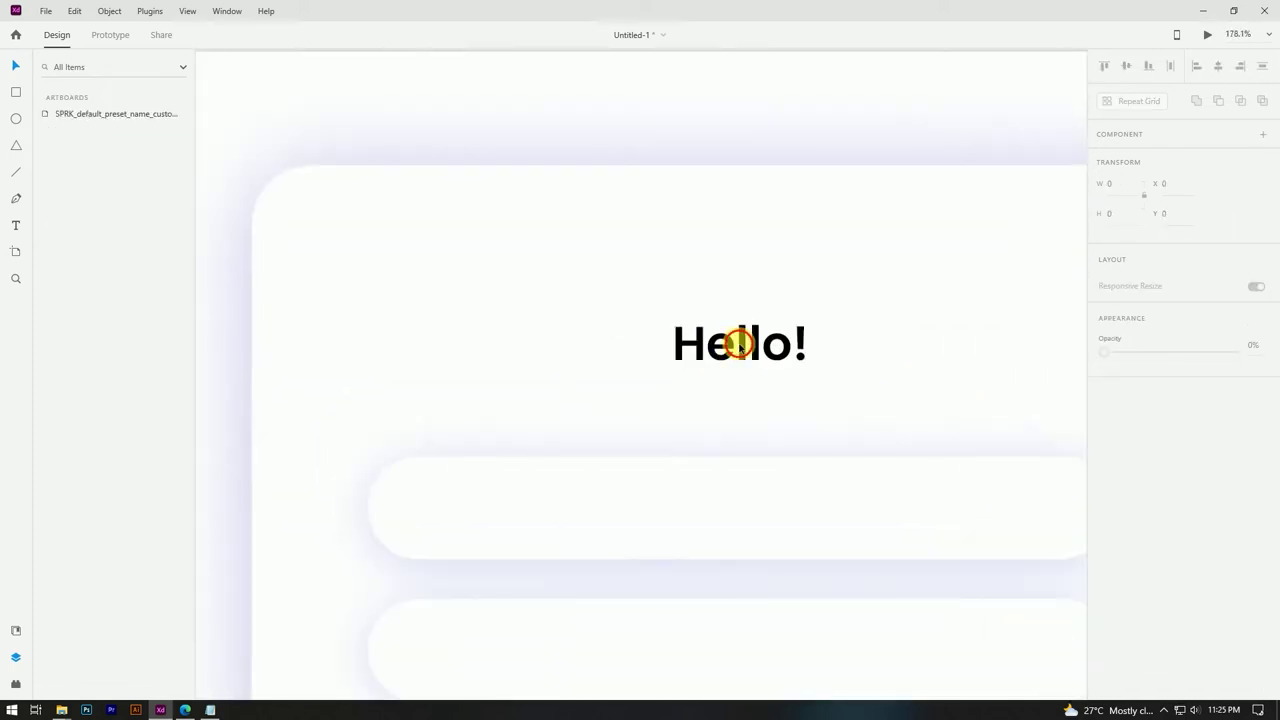
click(740, 345)
drag(742, 348, 748, 398)
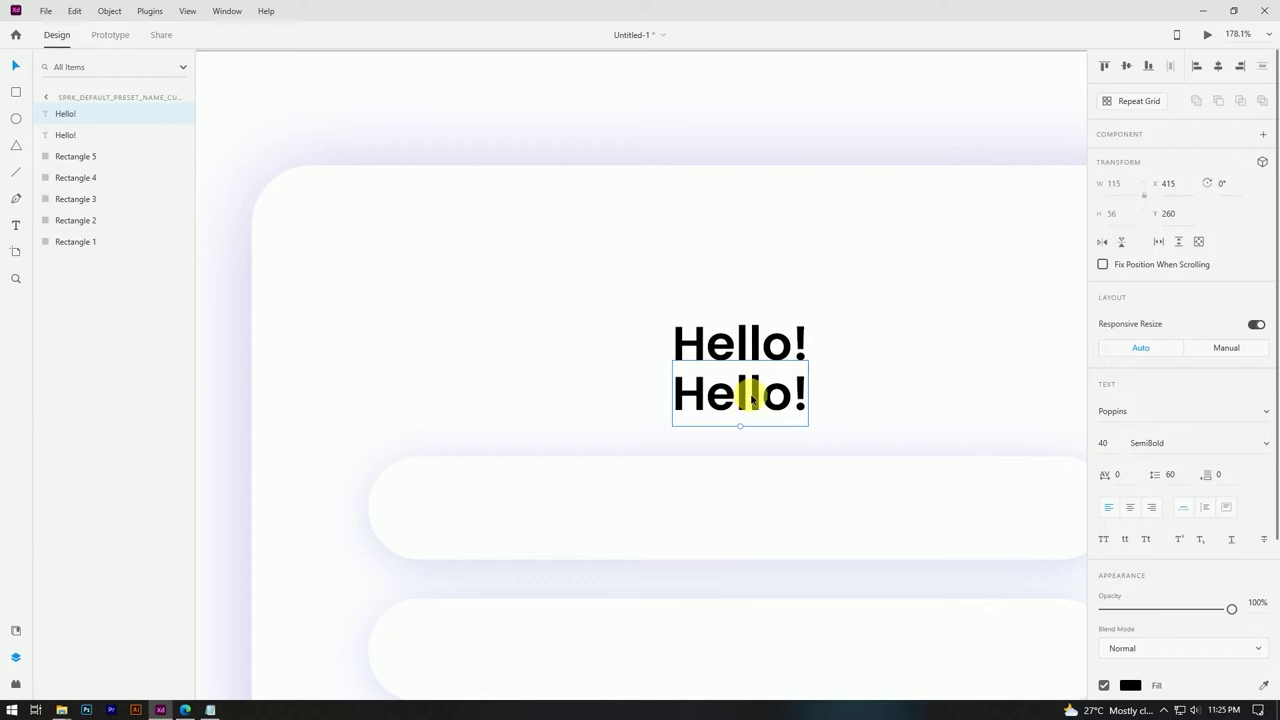
drag(740, 427, 749, 392)
Replace the copy's text with "Sign in to your account" and centre it beneath the "Hello!" heading
double_click(755, 394)
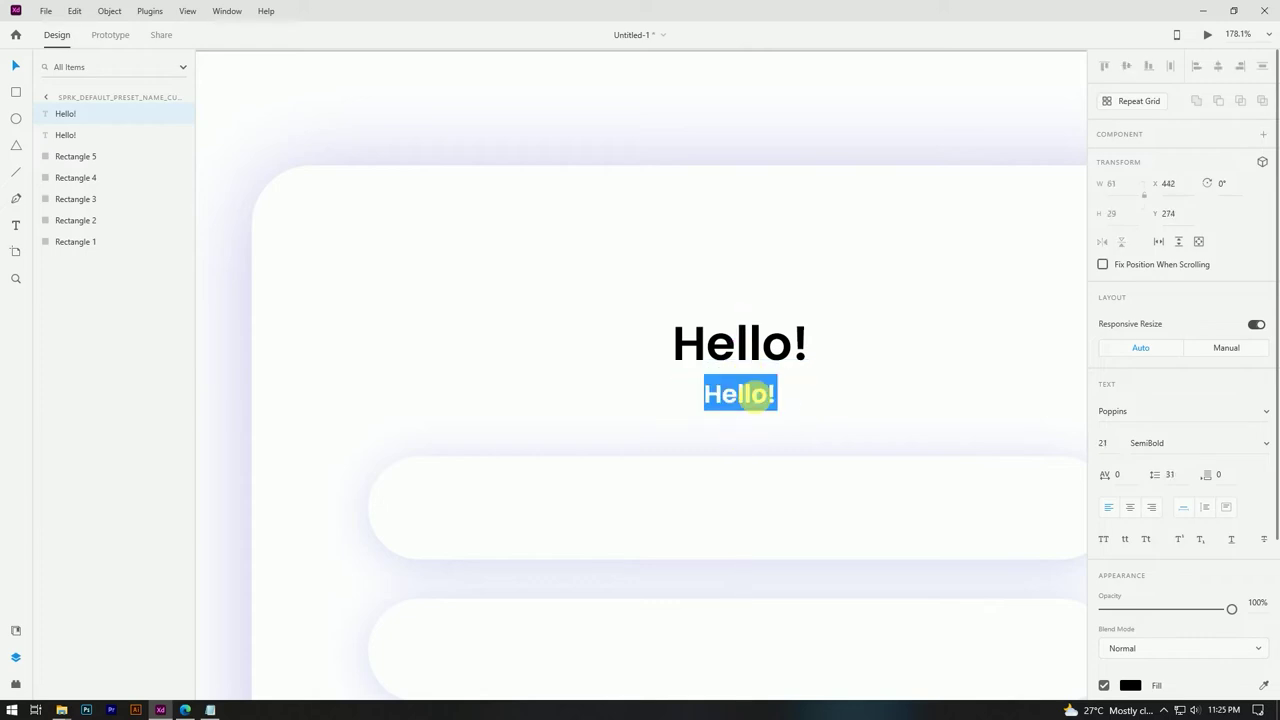
text(Sign i)
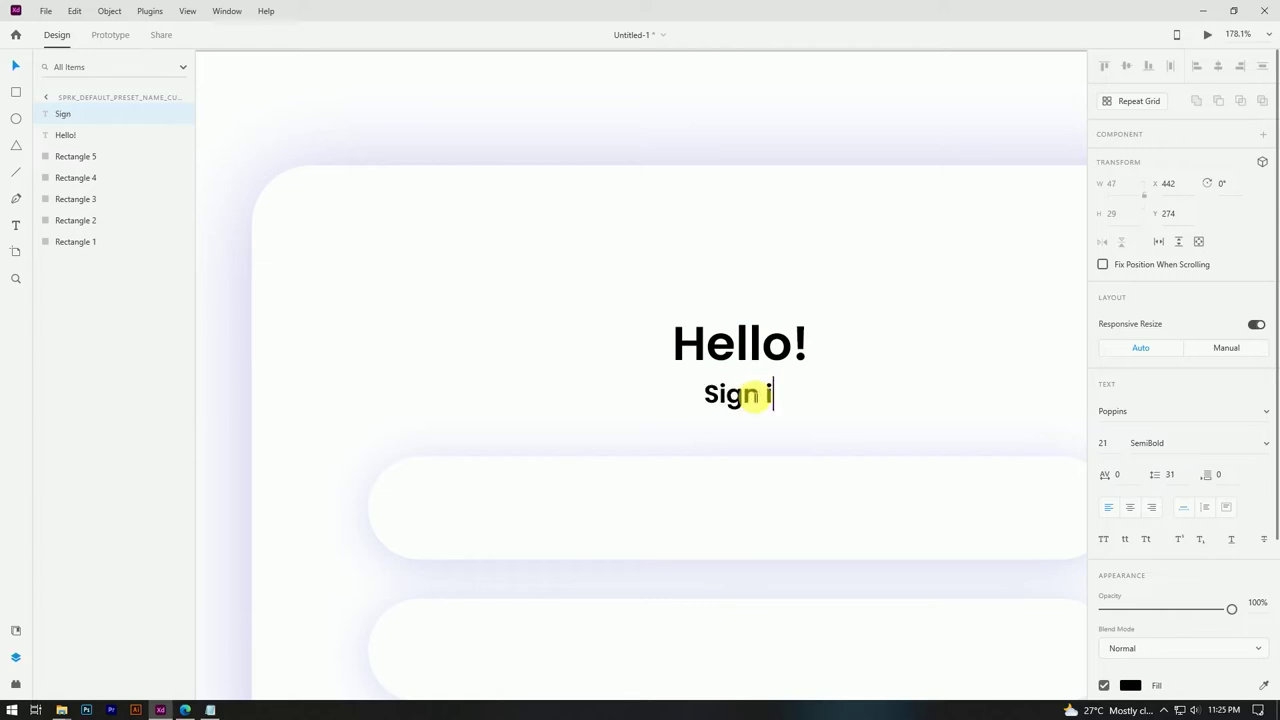
text(n to your account)
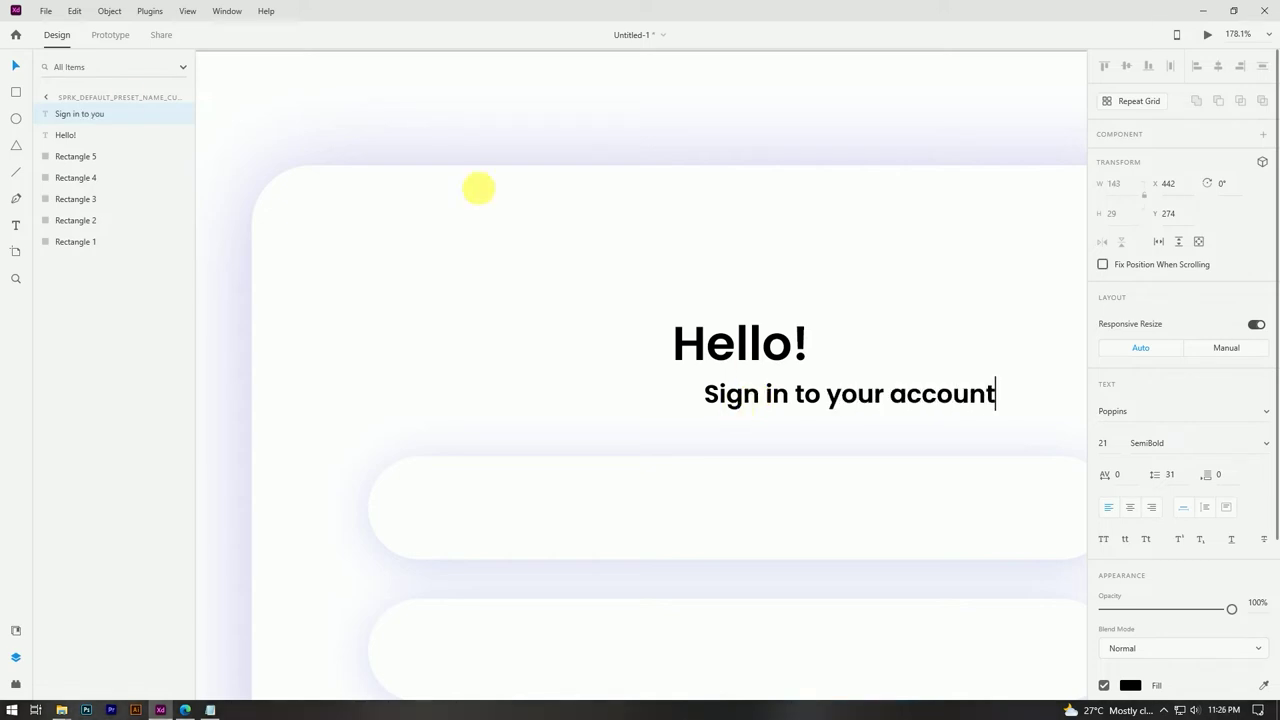
click(15, 65)
drag(921, 397, 853, 400)
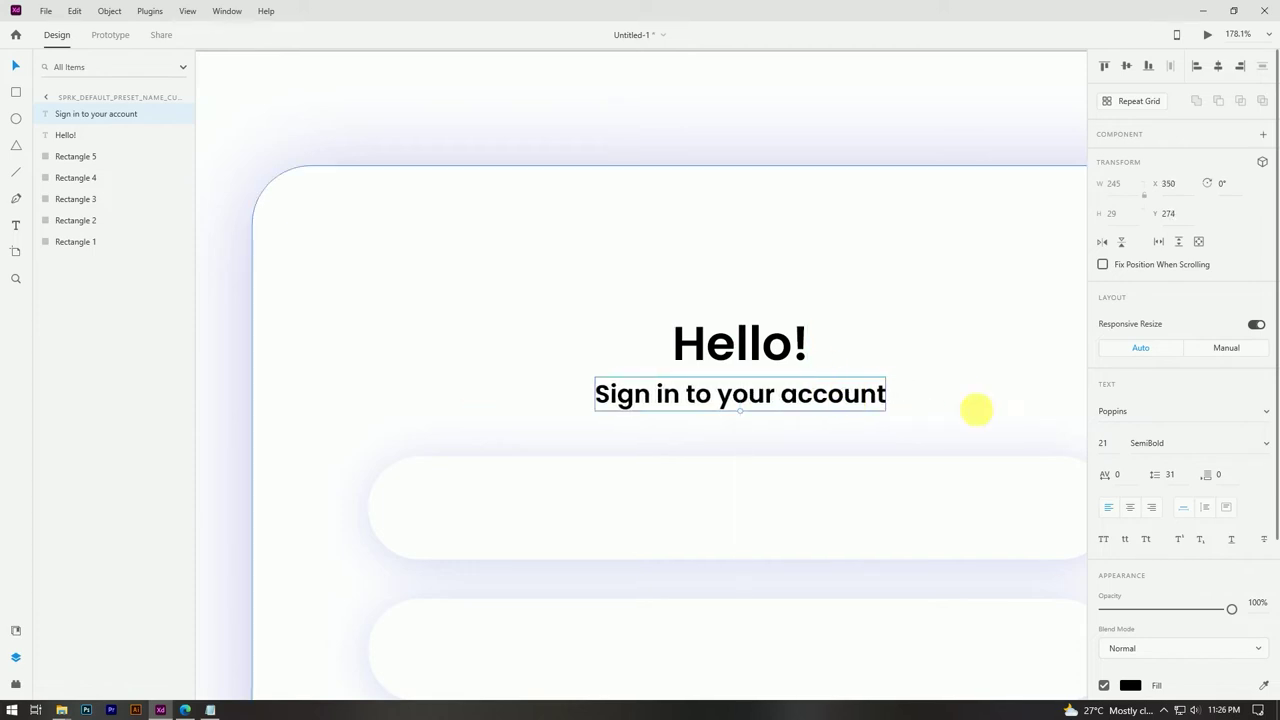
Set the "Sign in to your account" subtitle to Medium weight and scale it to font size 20
drag(740, 411, 768, 397)
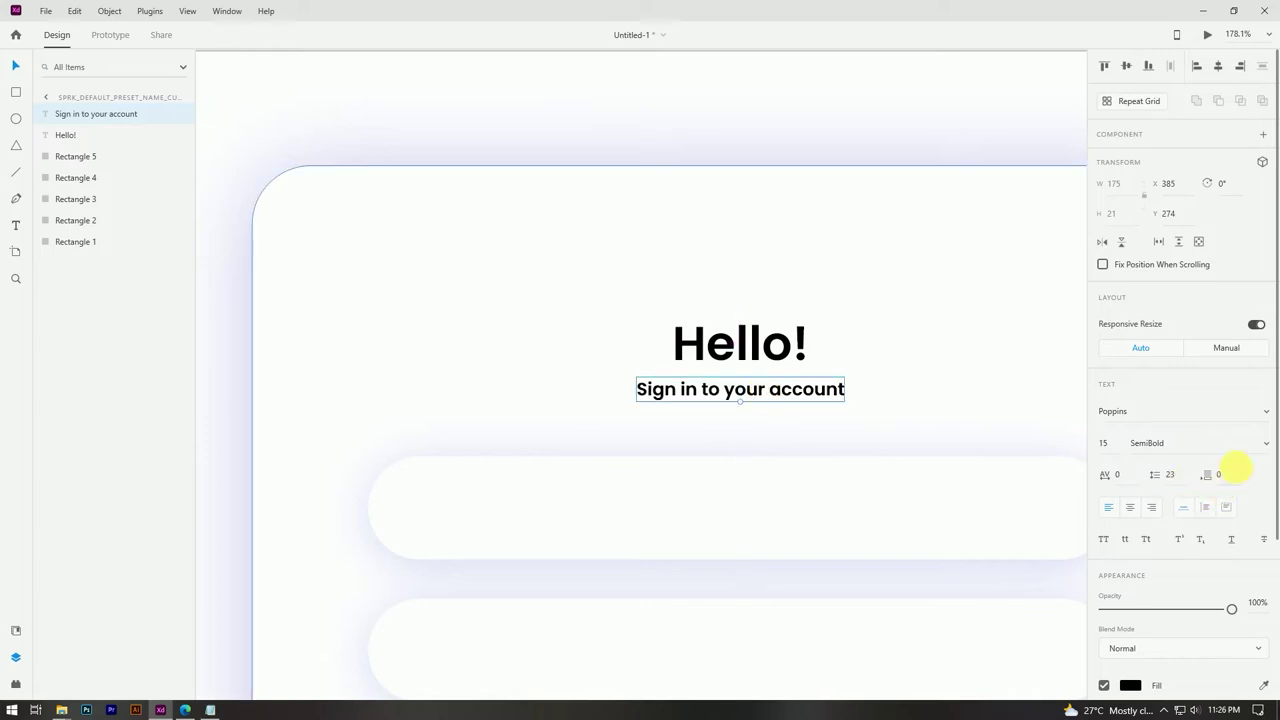
click(1263, 445)
click(1187, 494)
drag(786, 397, 788, 397)
scroll(706, 391, down, 5)
scroll(707, 394, up, 4)
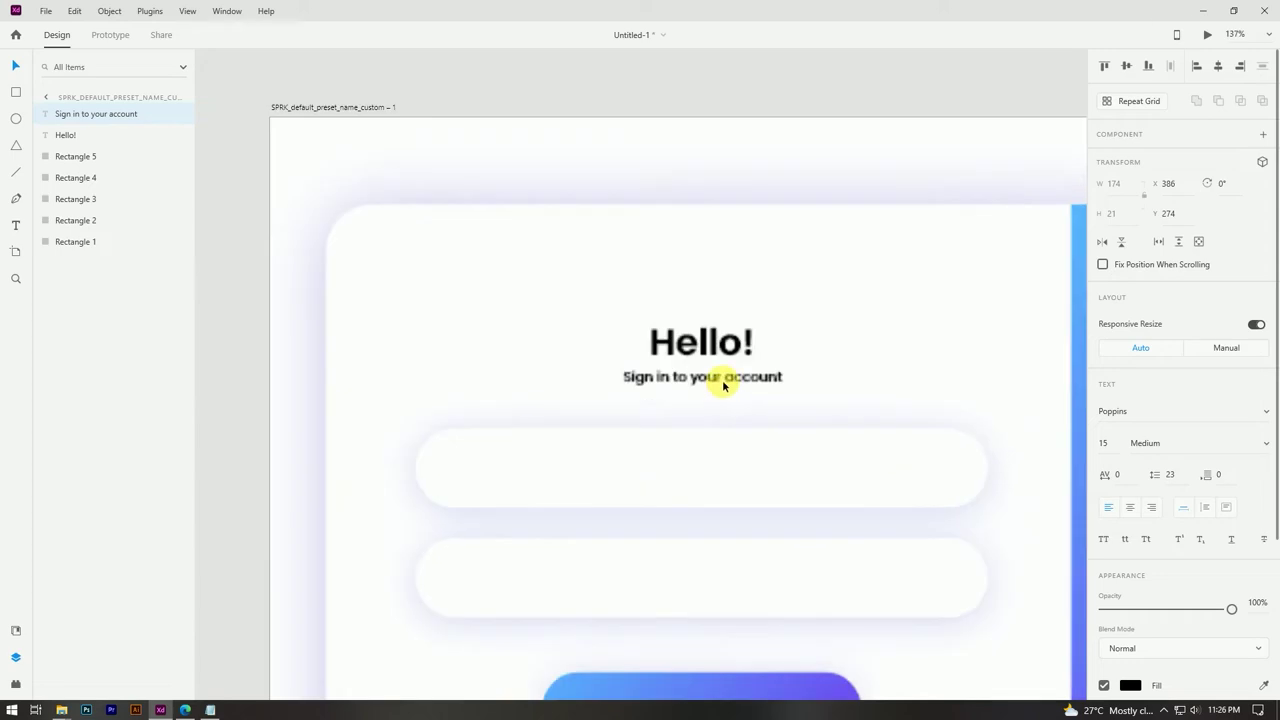
drag(703, 389, 707, 398)
Increase the "Hello!" heading's font size to 45
click(704, 353)
key(ctrl+shift+period)
key(ctrl+shift+period)
key(ctrl+shift+period)
key(ctrl+shift+period)
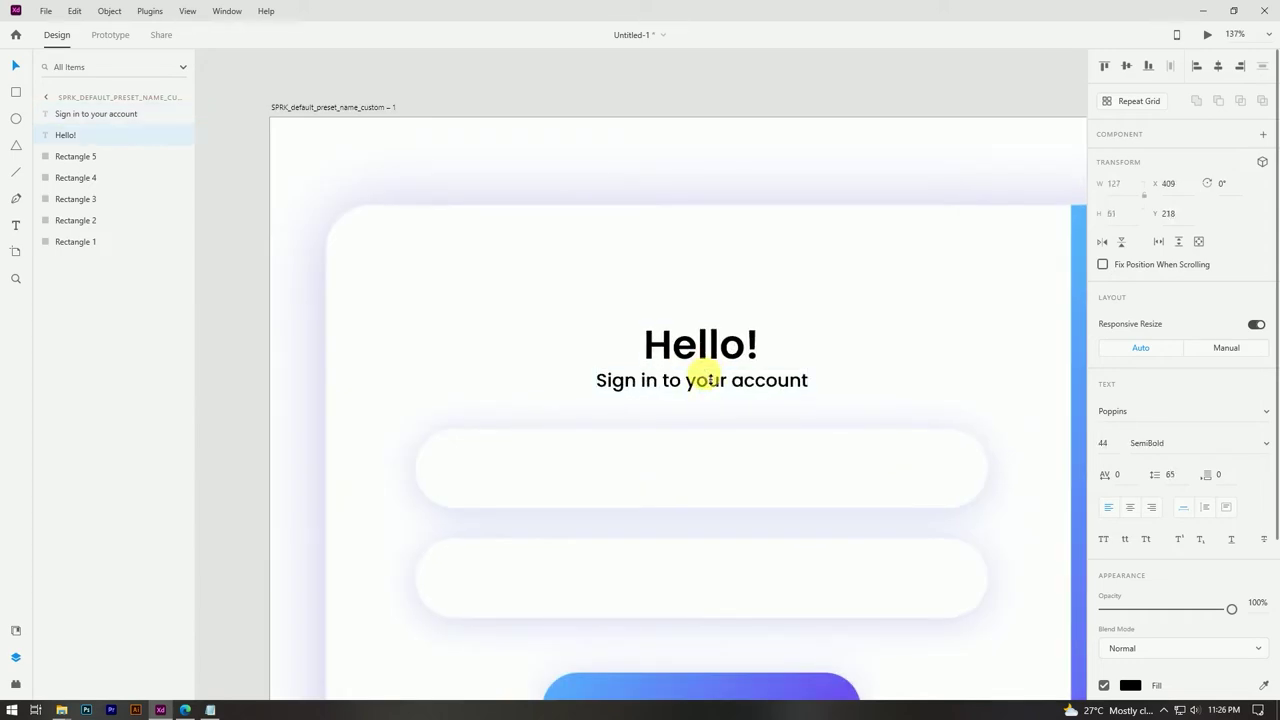
drag(1107, 443, 1099, 443)
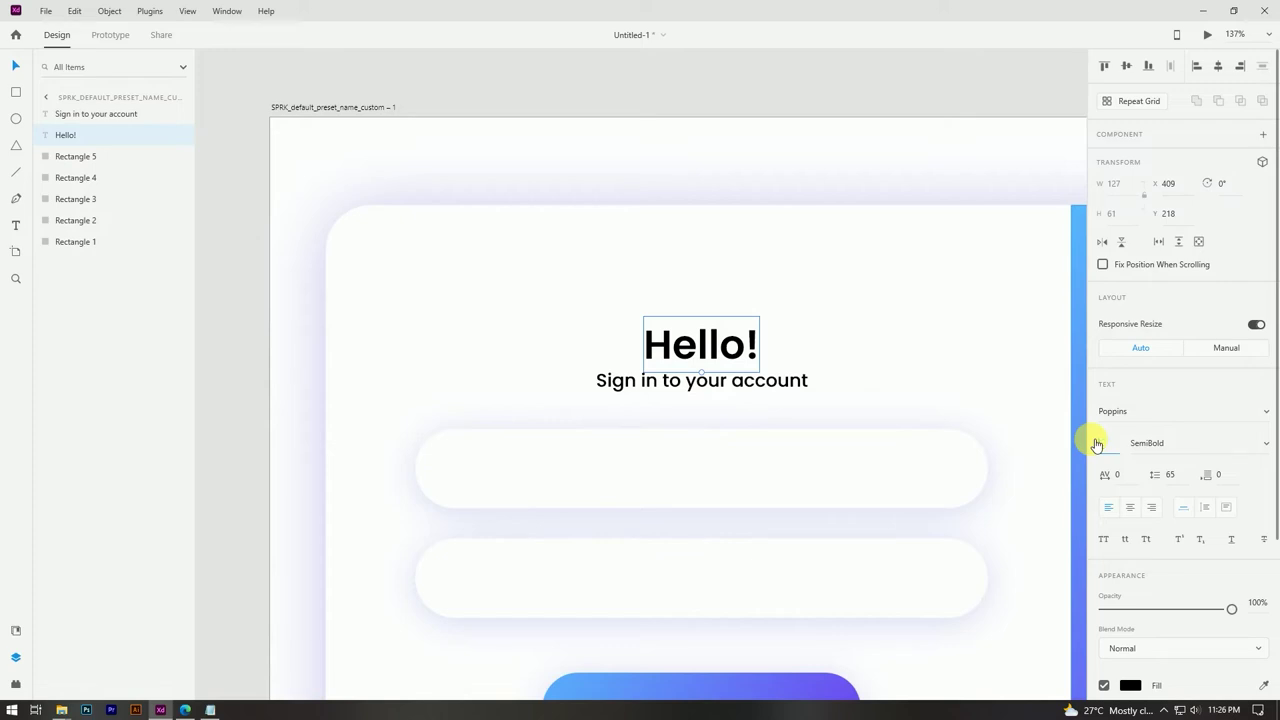
text(45)
key(Return)
Set the font size of the "Sign in to your account" subtitle to 25
click(751, 380)
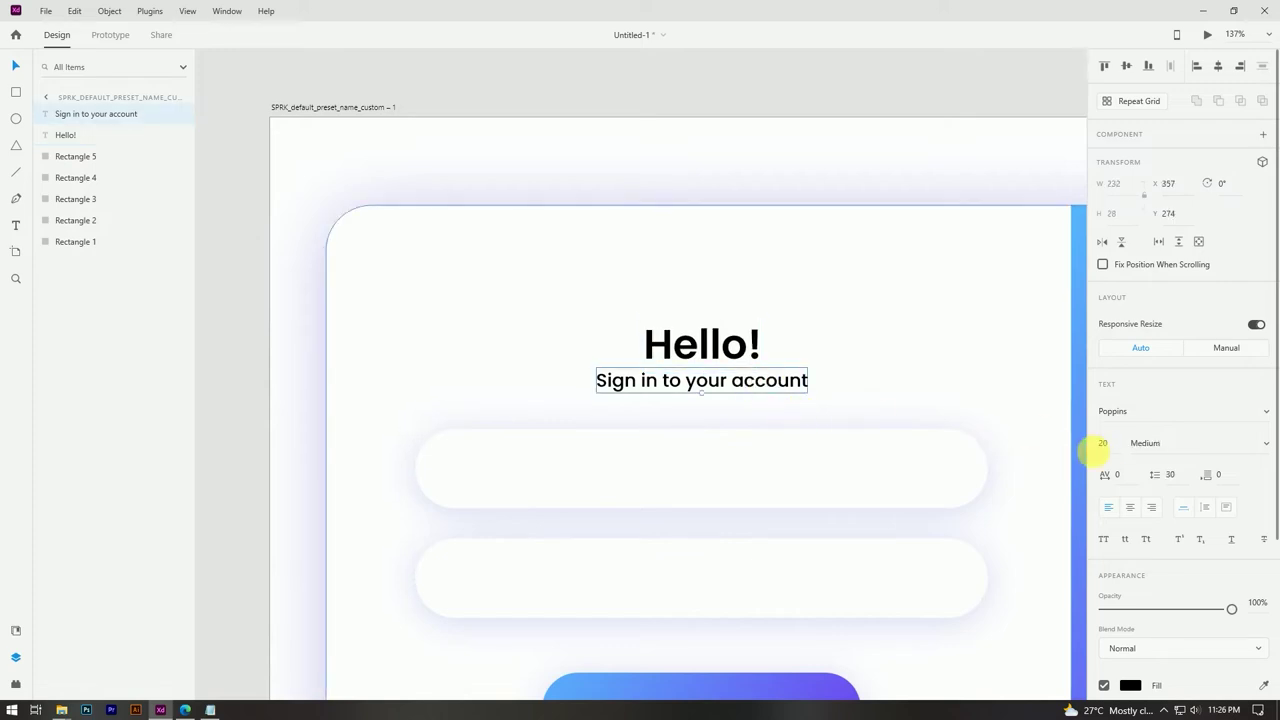
drag(1103, 443, 1097, 443)
text(25)
key(Return)
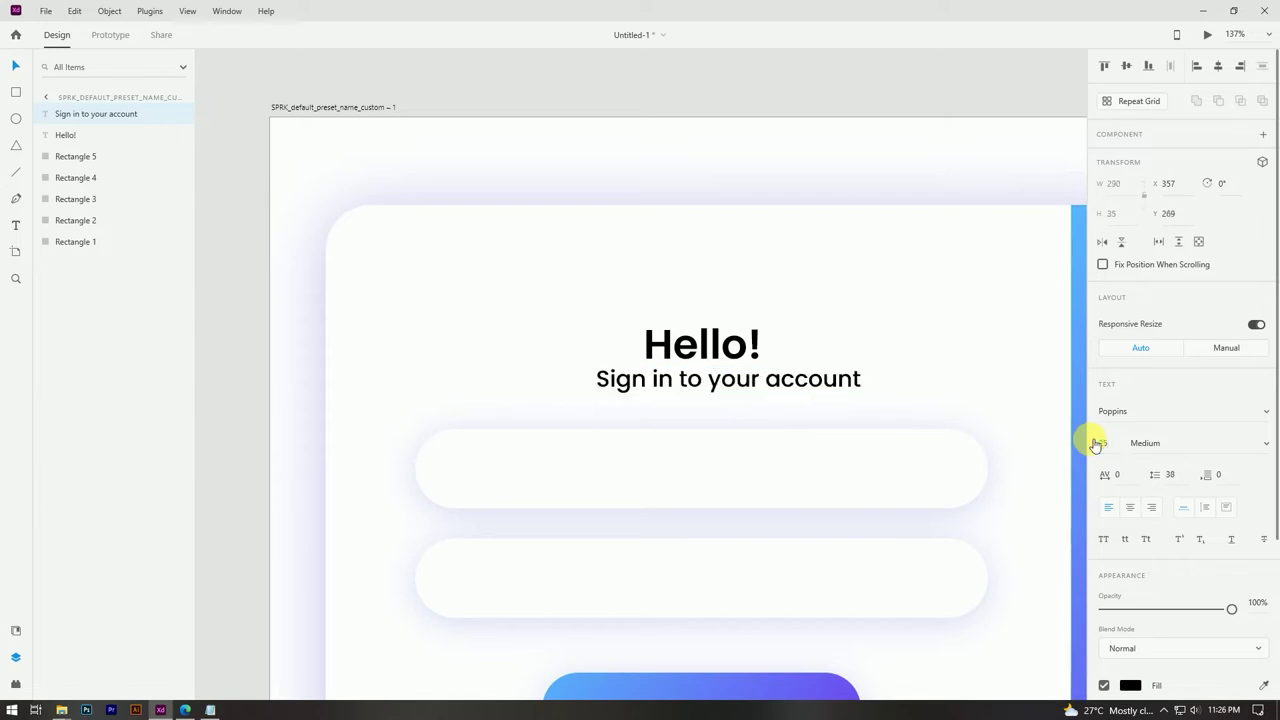
Set the "Hello!" heading to font size 50 at 100% opacity and move it slightly up, centred over the subtitle
click(716, 345)
click(1106, 443)
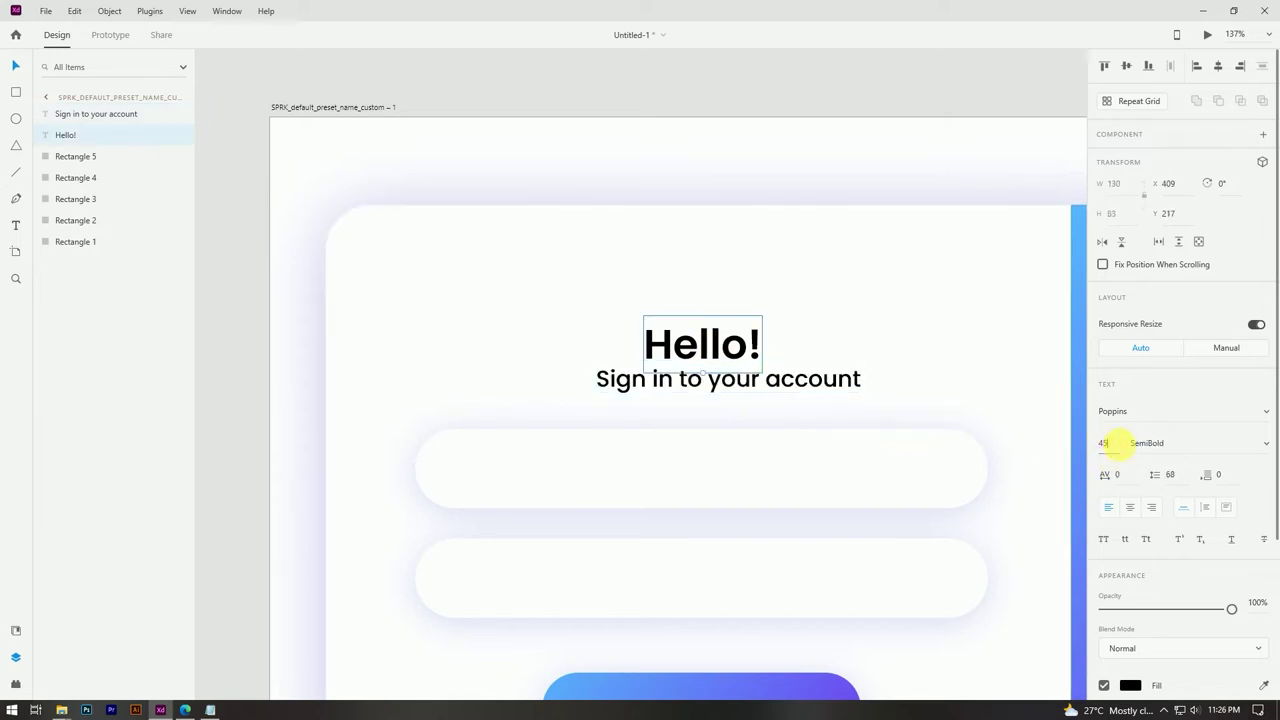
key(5)
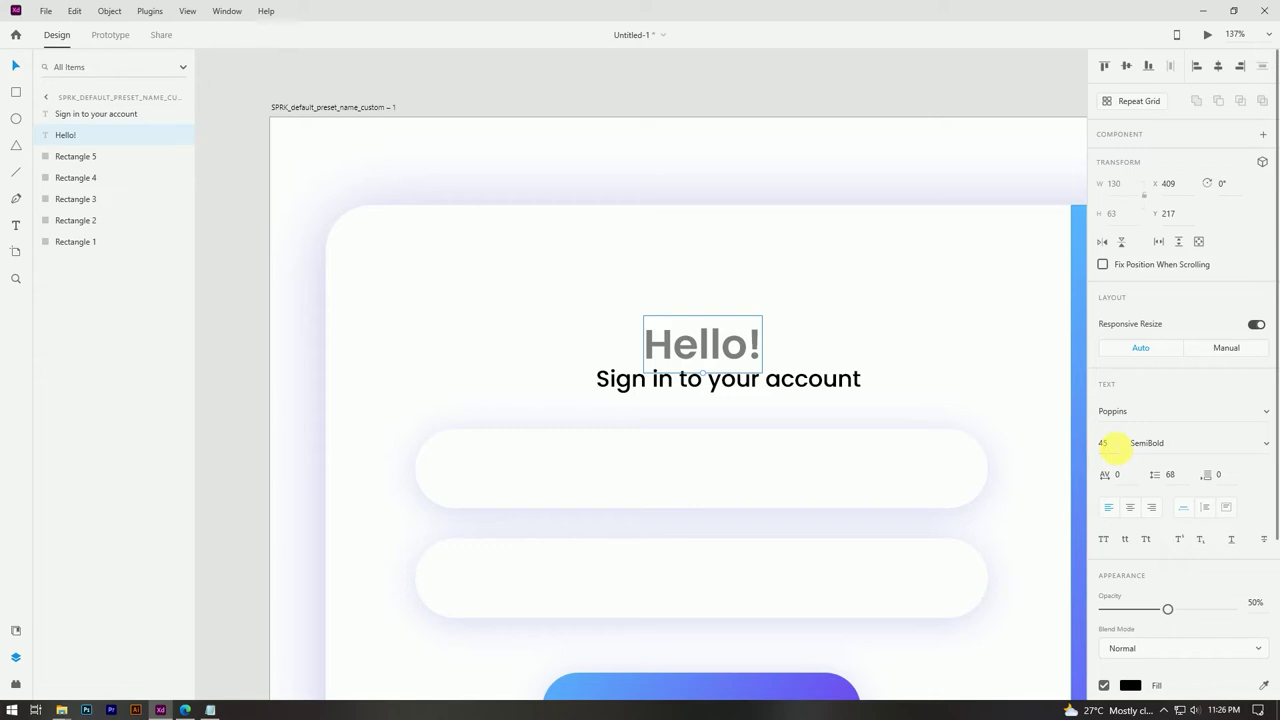
key(Return)
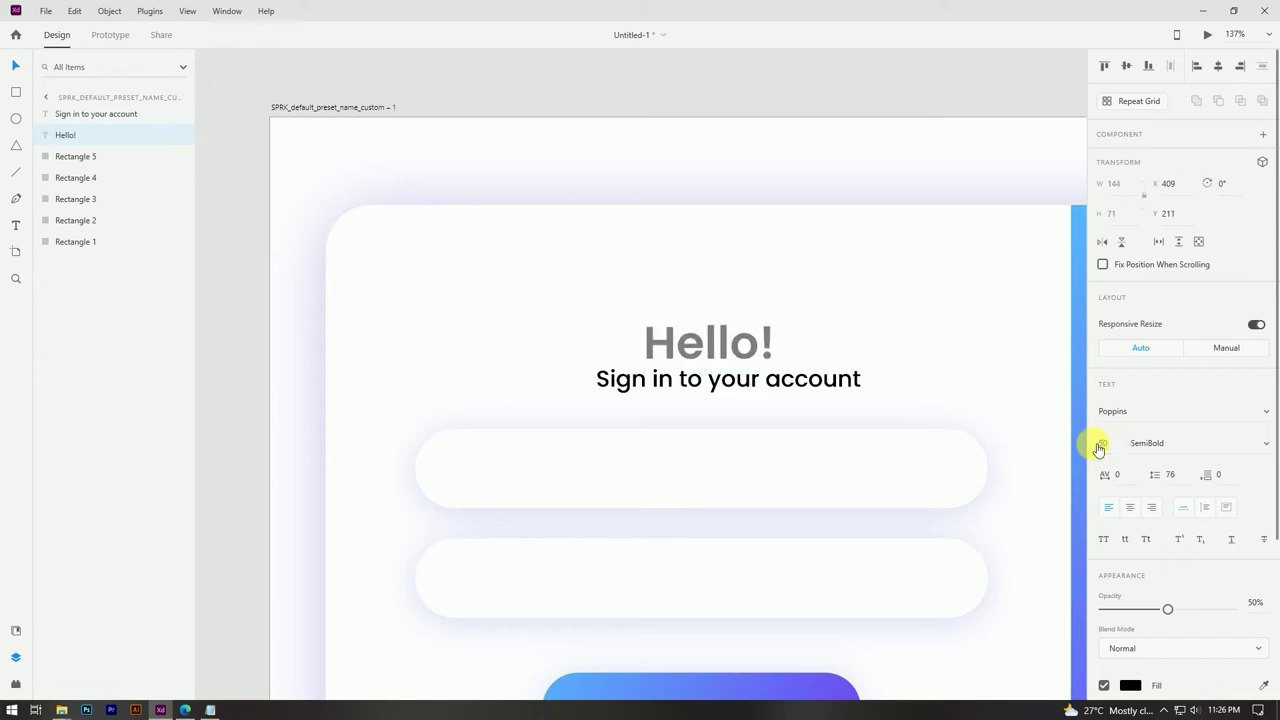
key(0)
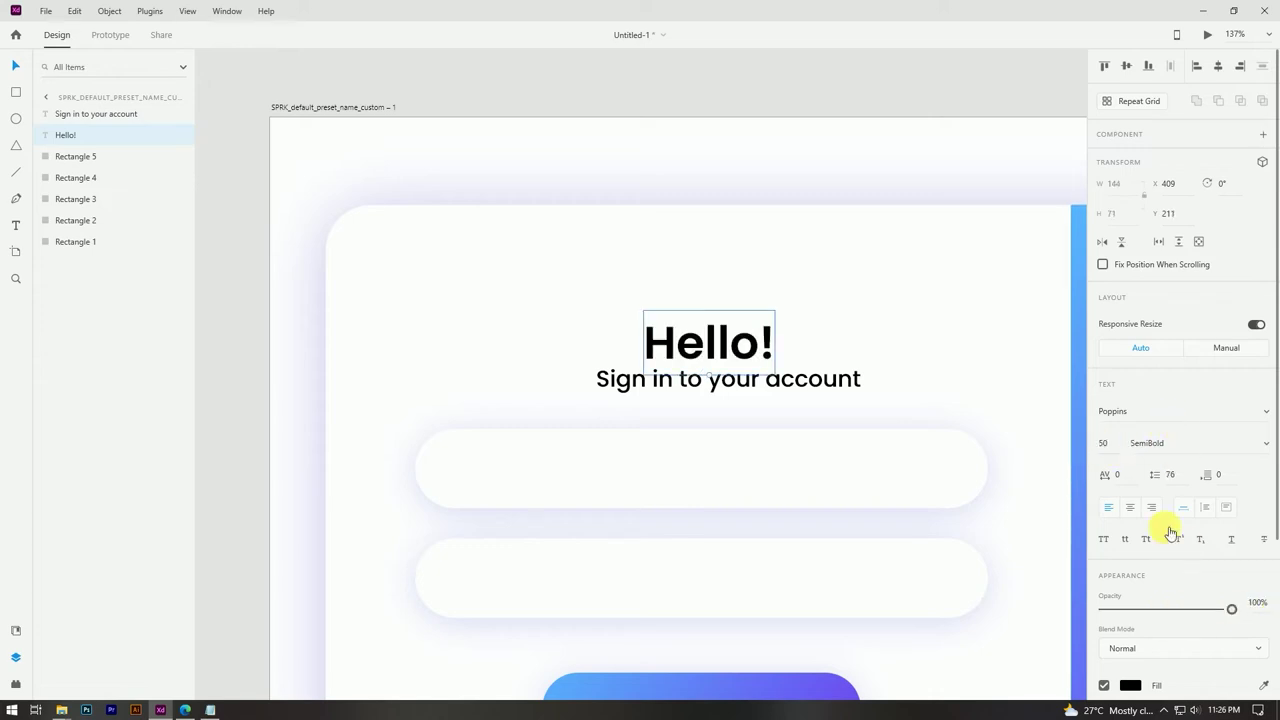
drag(723, 350, 737, 337)
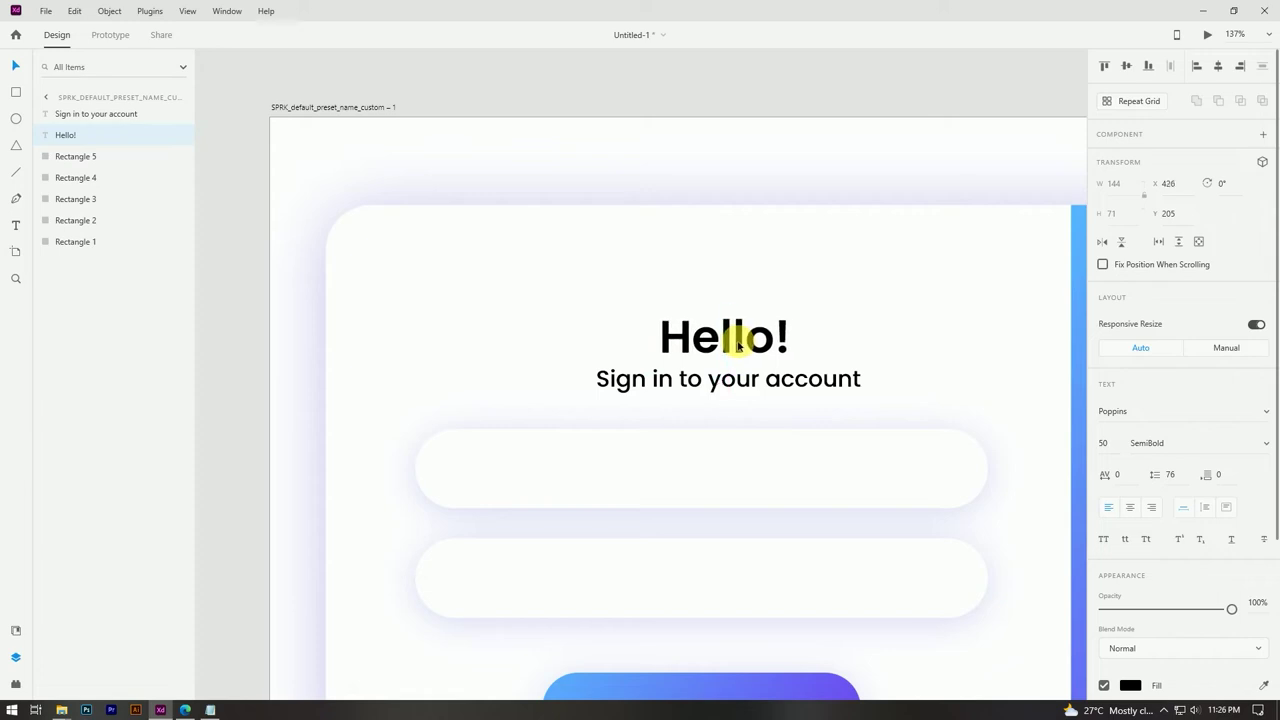
Align the heading, subtitle, both input fields and the gradient button to a common horizontal centre
shift+click(729, 374)
shift+click(737, 442)
shift+click(736, 595)
shift+click(740, 690)
click(1218, 66)
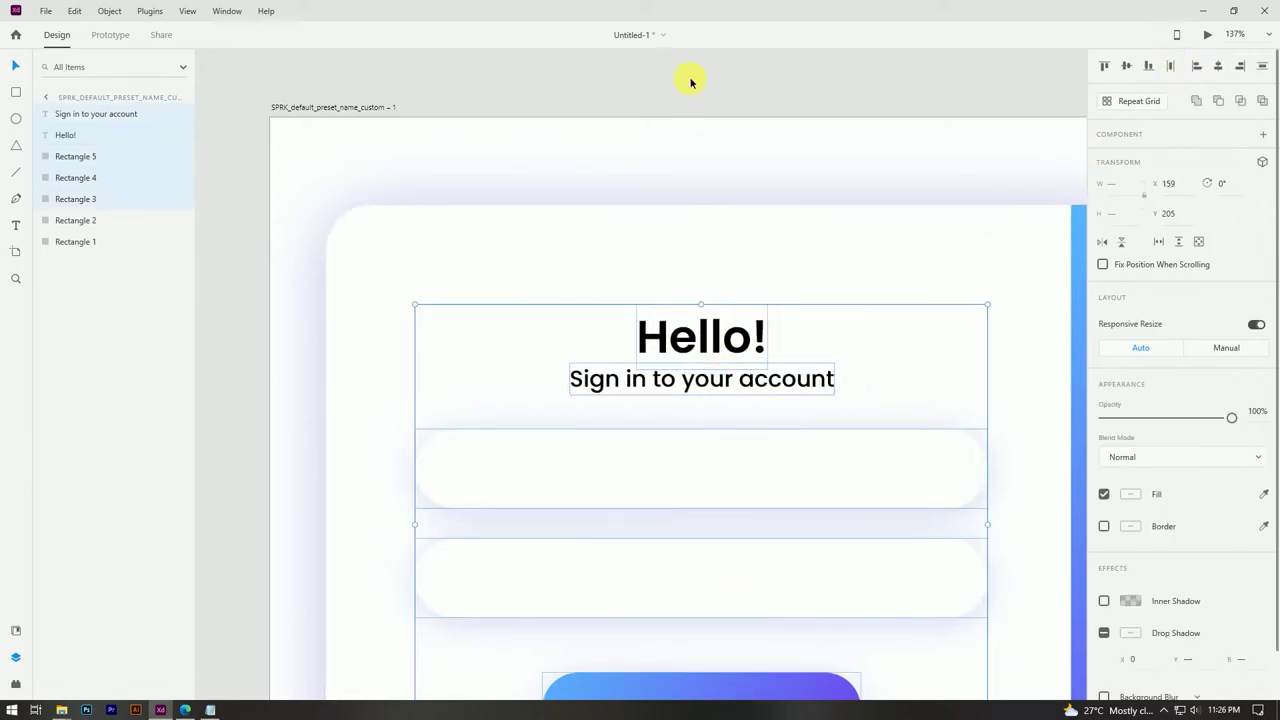
Reduce the "Sign in to your account" subtitle to font size 22 and recentre it beneath the "Hello!" heading
click(691, 80)
scroll(691, 229, down, 3)
scroll(705, 328, down, 3)
scroll(694, 331, up, 4)
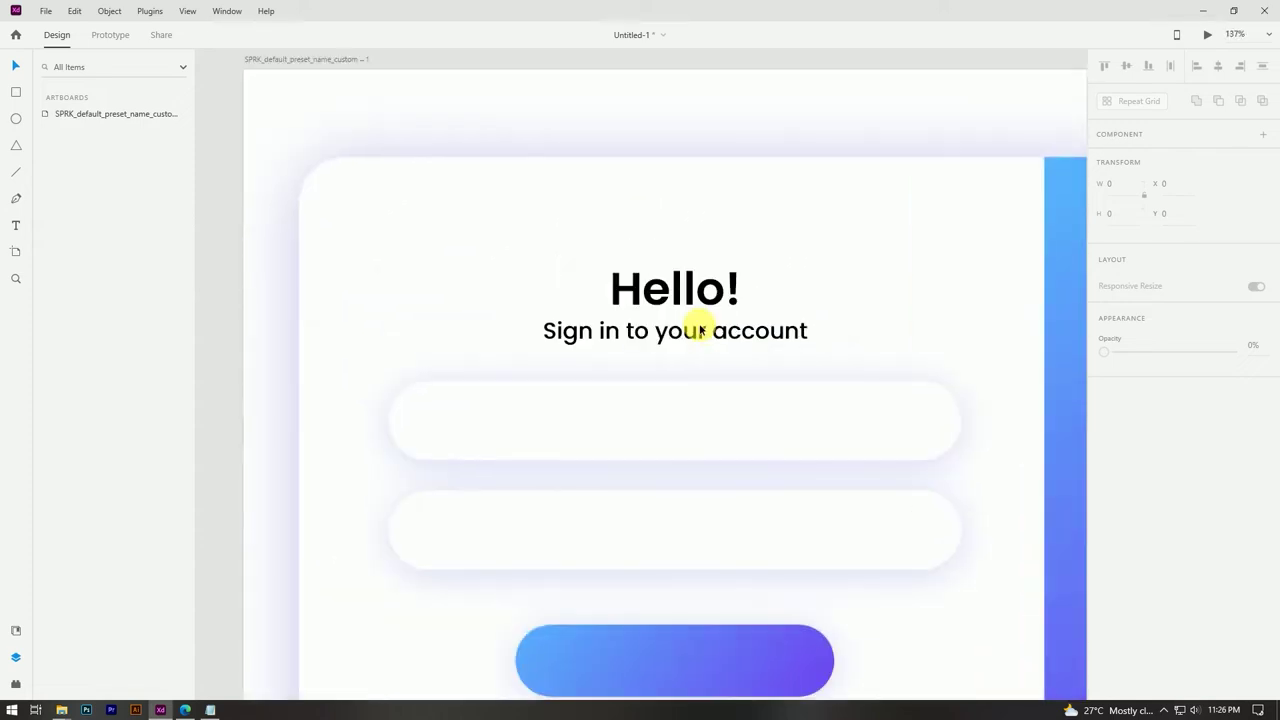
click(694, 331)
click(1105, 443)
text(22)
key(Return)
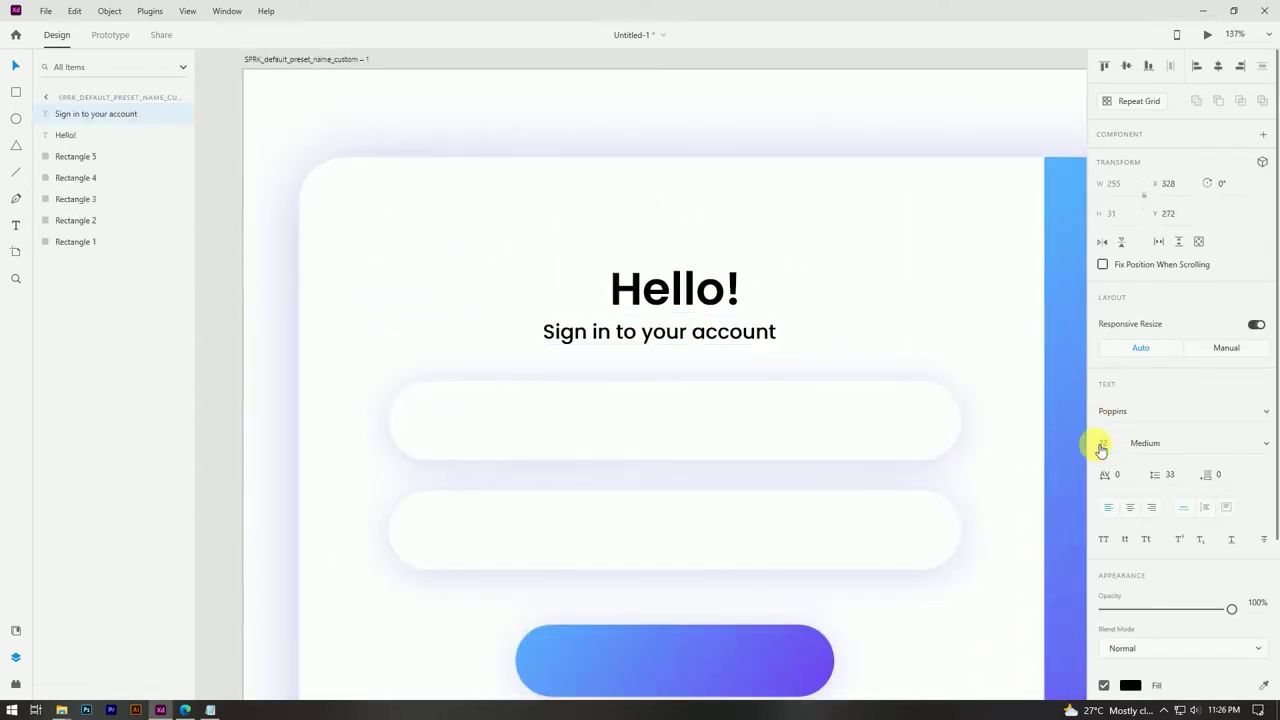
drag(720, 340, 734, 338)
Examine the size, spacing and centring of the heading and subtitle relative to the input fields and the card
scroll(732, 337, down, 3)
click(727, 151)
scroll(715, 330, up, 4)
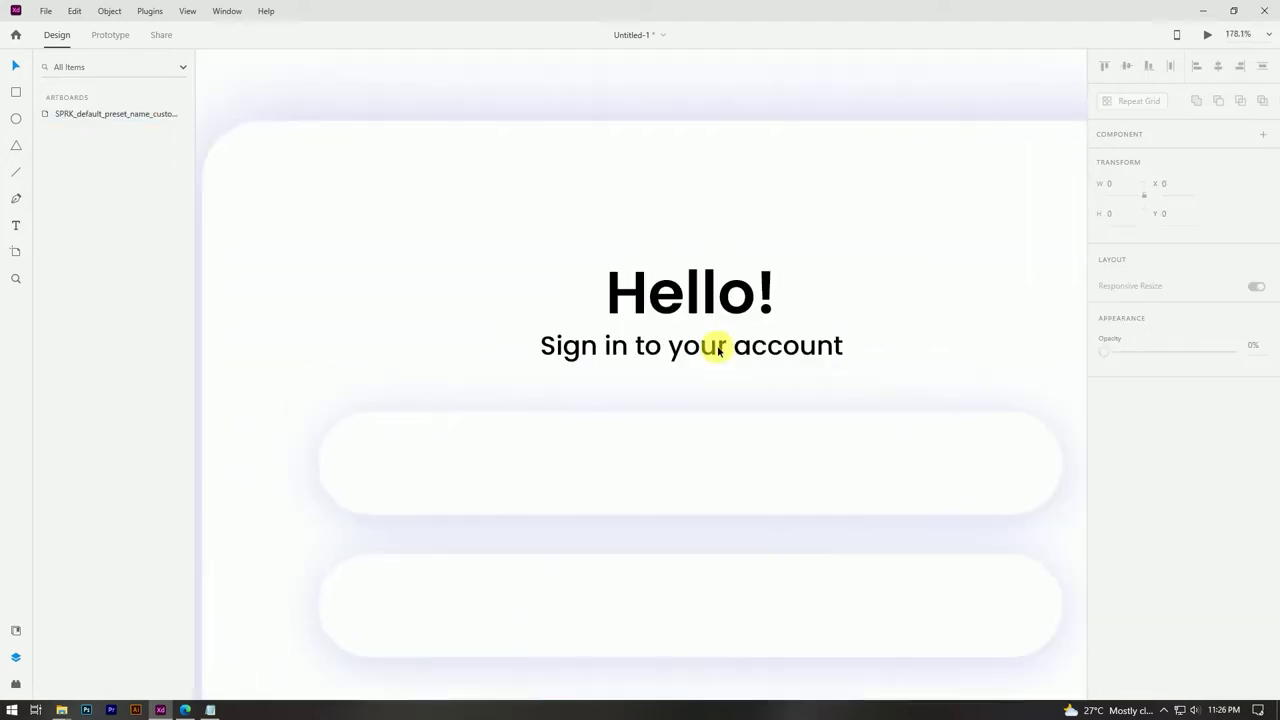
click(719, 352)
scroll(806, 249, down, 3)
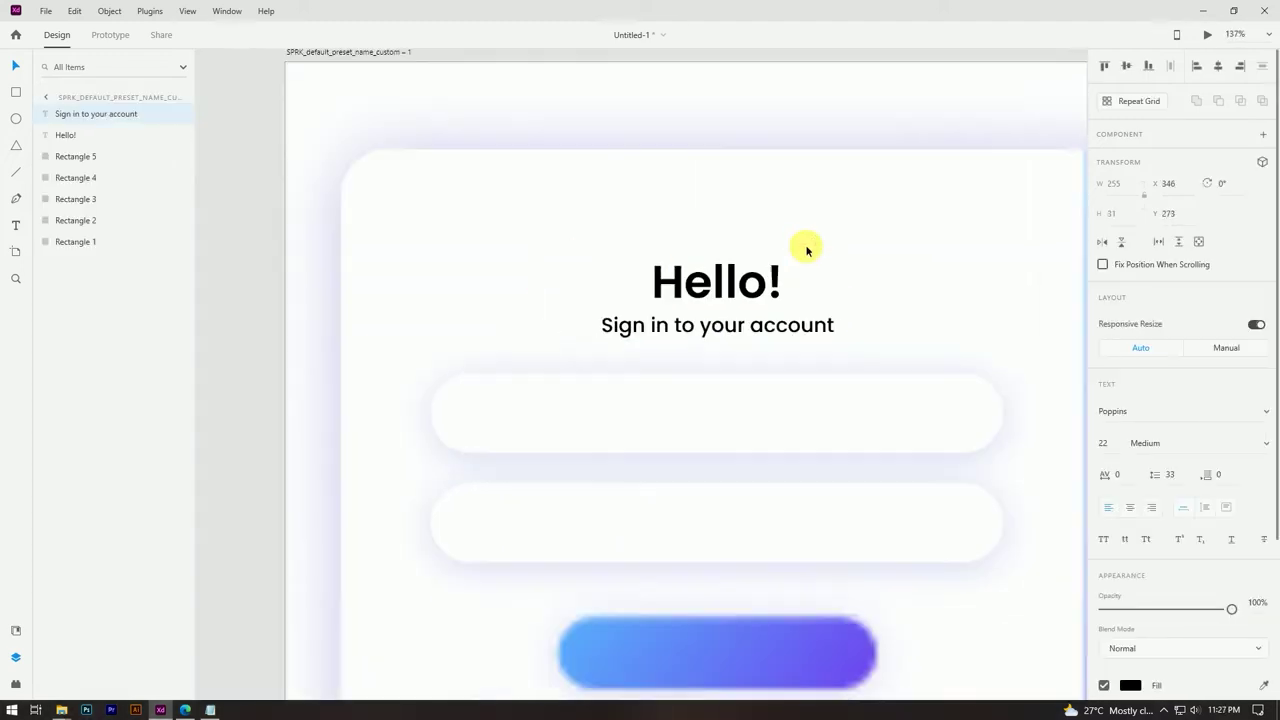
key(Escape)
scroll(749, 303, up, 3)
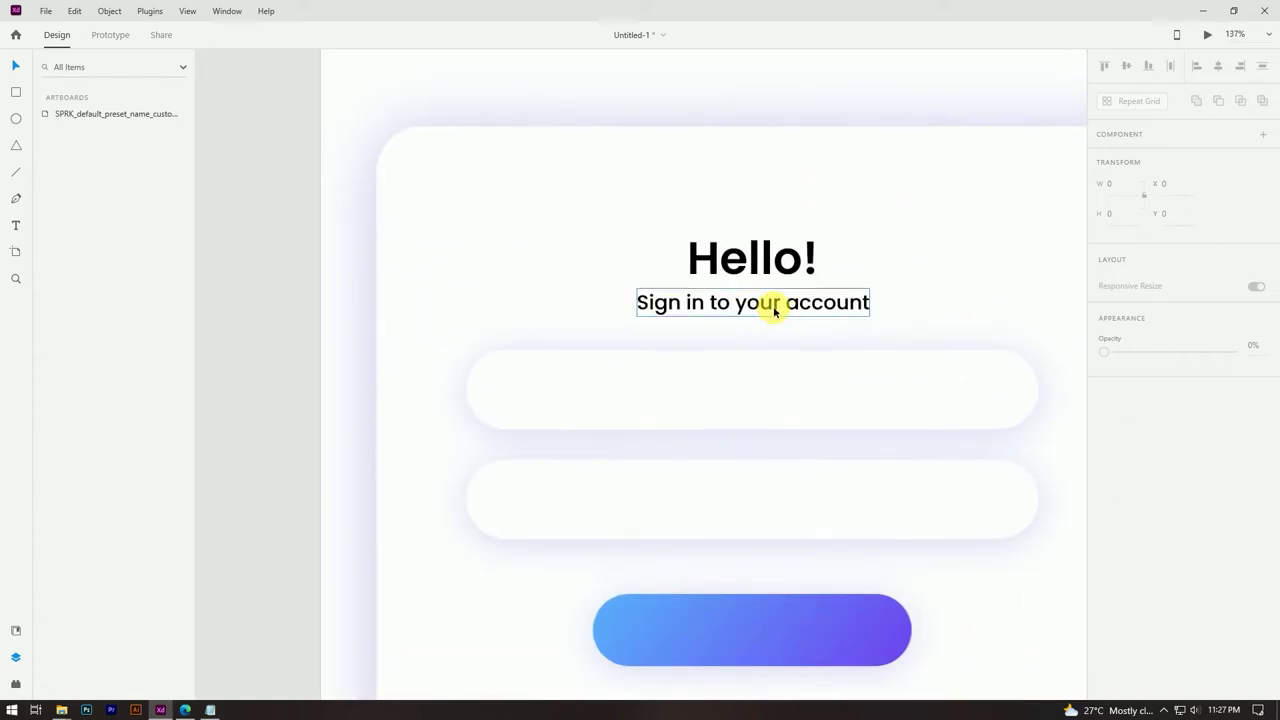
click(771, 303)
scroll(751, 304, down, 2)
scroll(751, 304, down, 1)
click(422, 300)
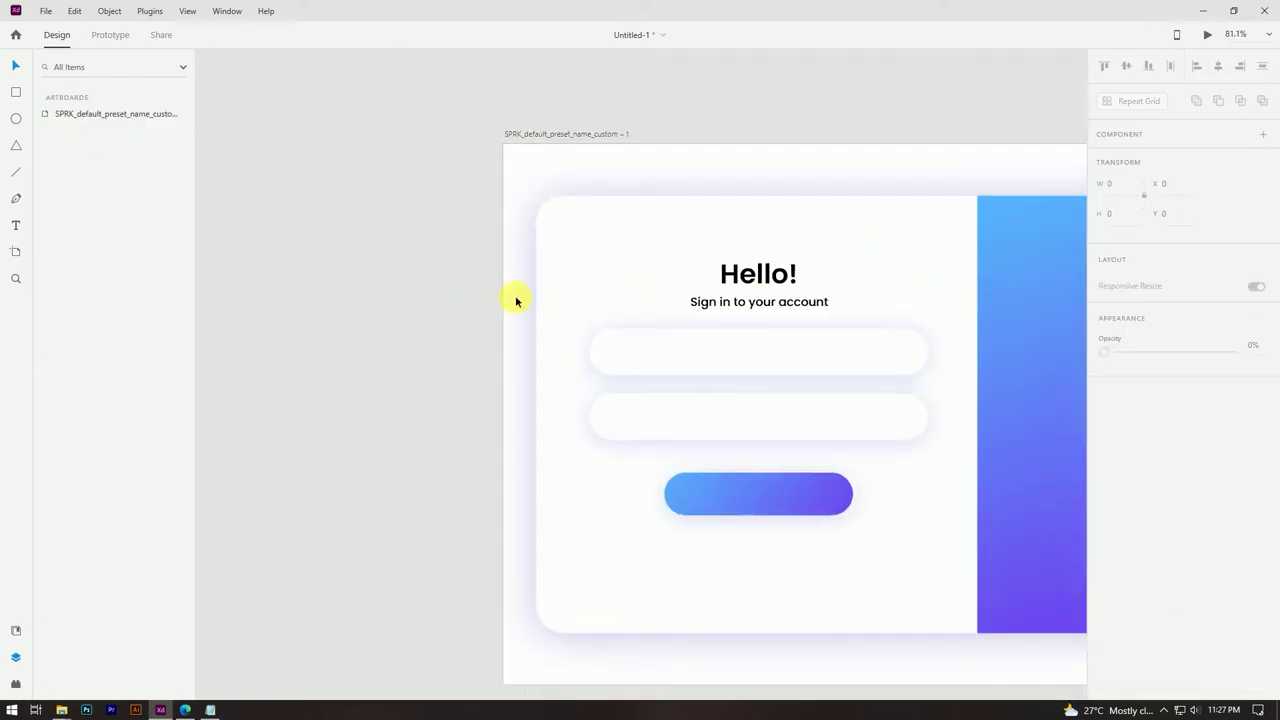
scroll(490, 335, down, 1)
scroll(629, 311, up, 4)
click(714, 303)
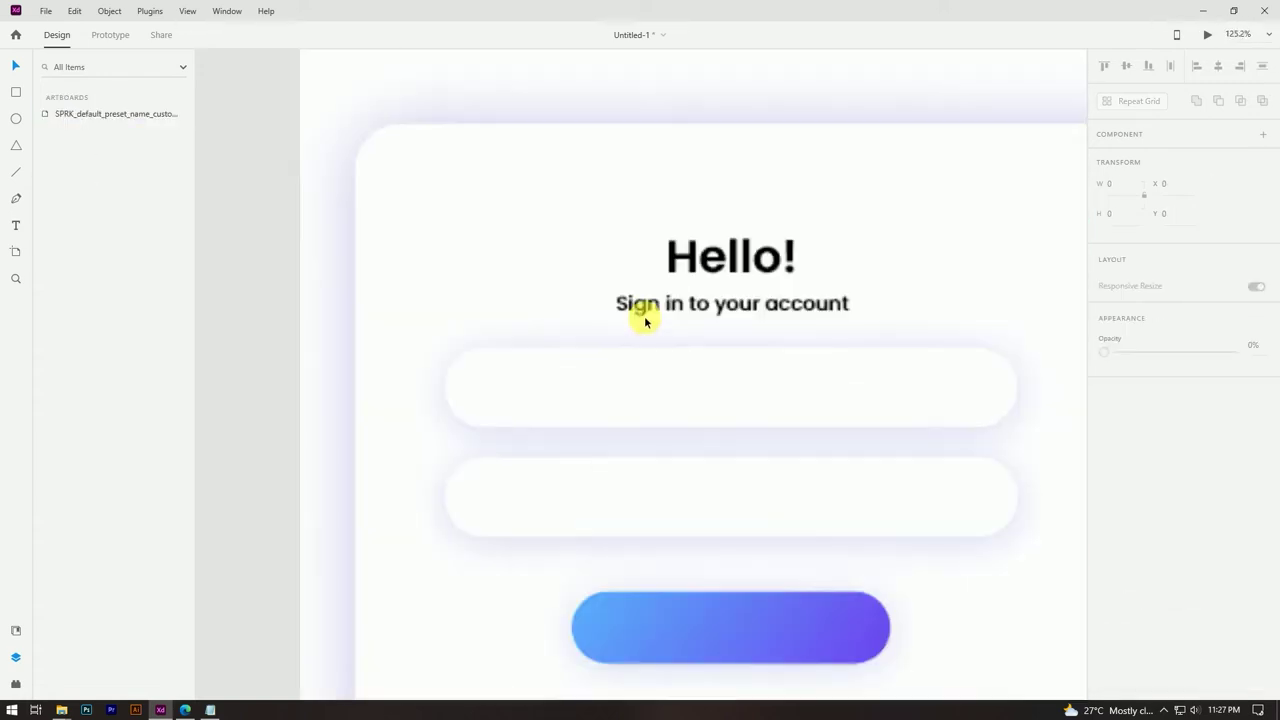
Copy the "Sign in to your account" subtitle into the upper input field and change the copy's text to "Email"
alt+drag(714, 303, 633, 394)
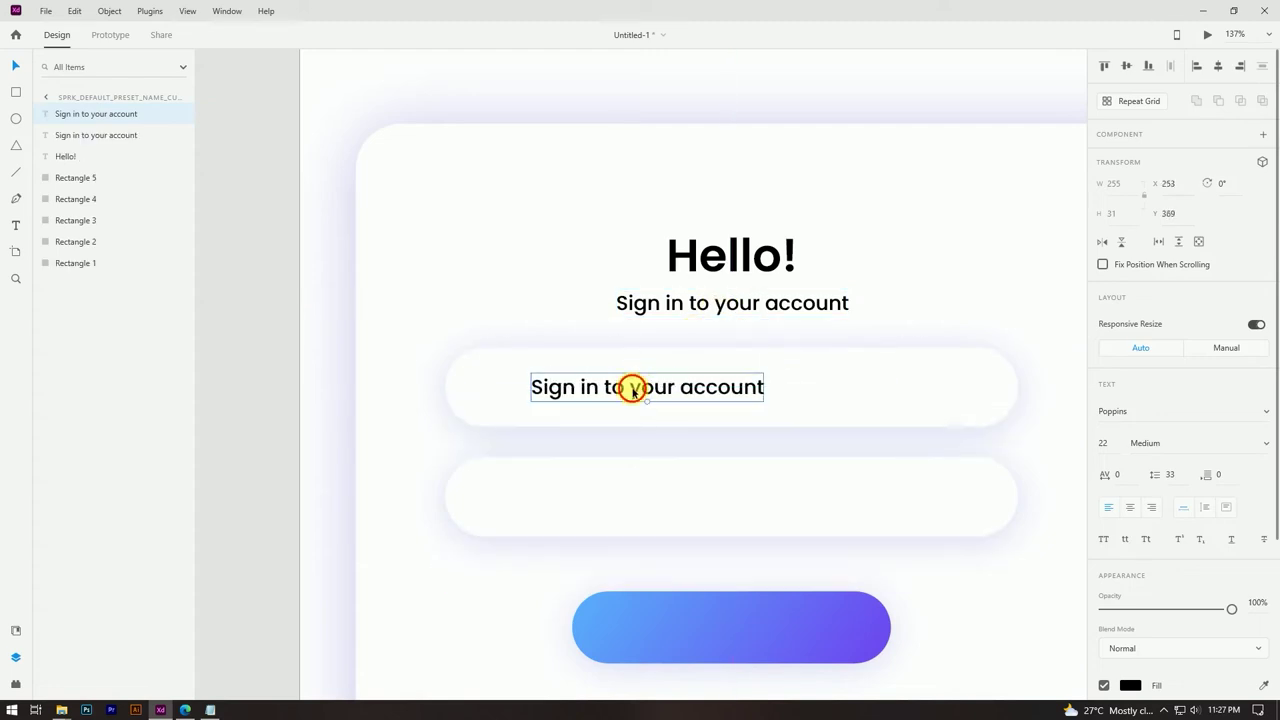
double_click(634, 392)
text(Email)
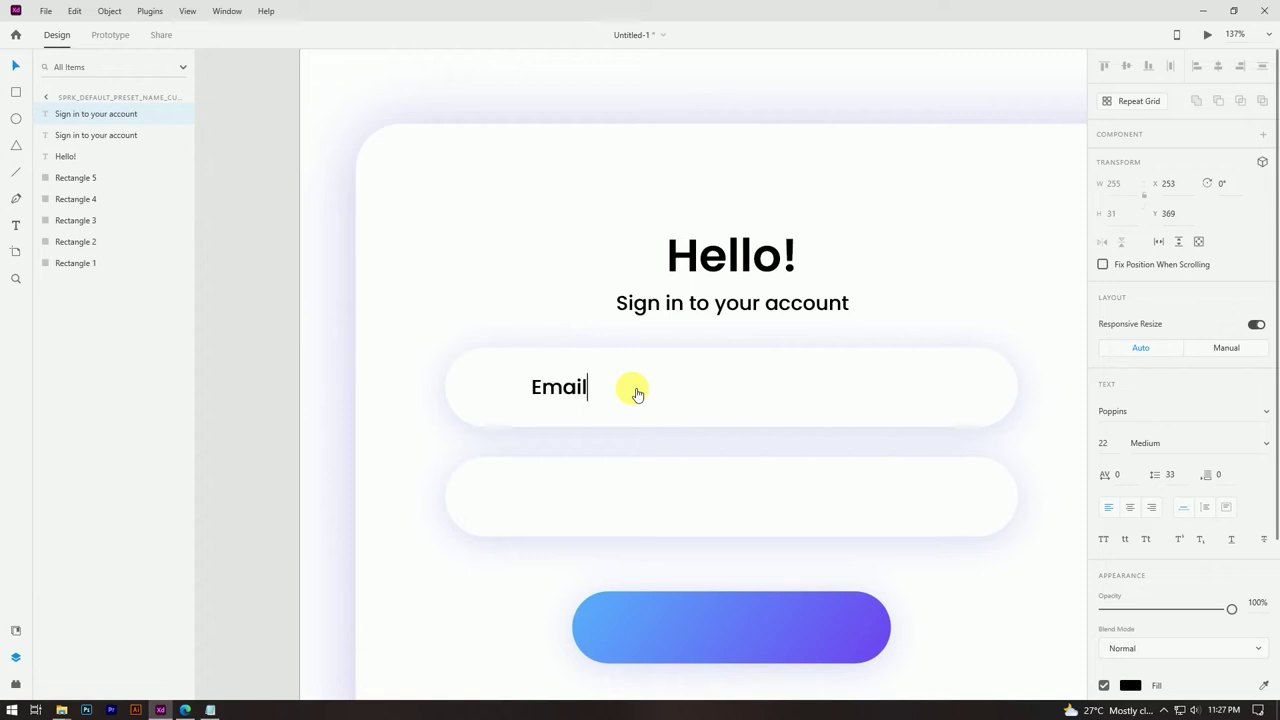
click(13, 64)
Copy the "Email" label straight down into the lower input field and change its text to "Password"
drag(566, 386, 580, 500)
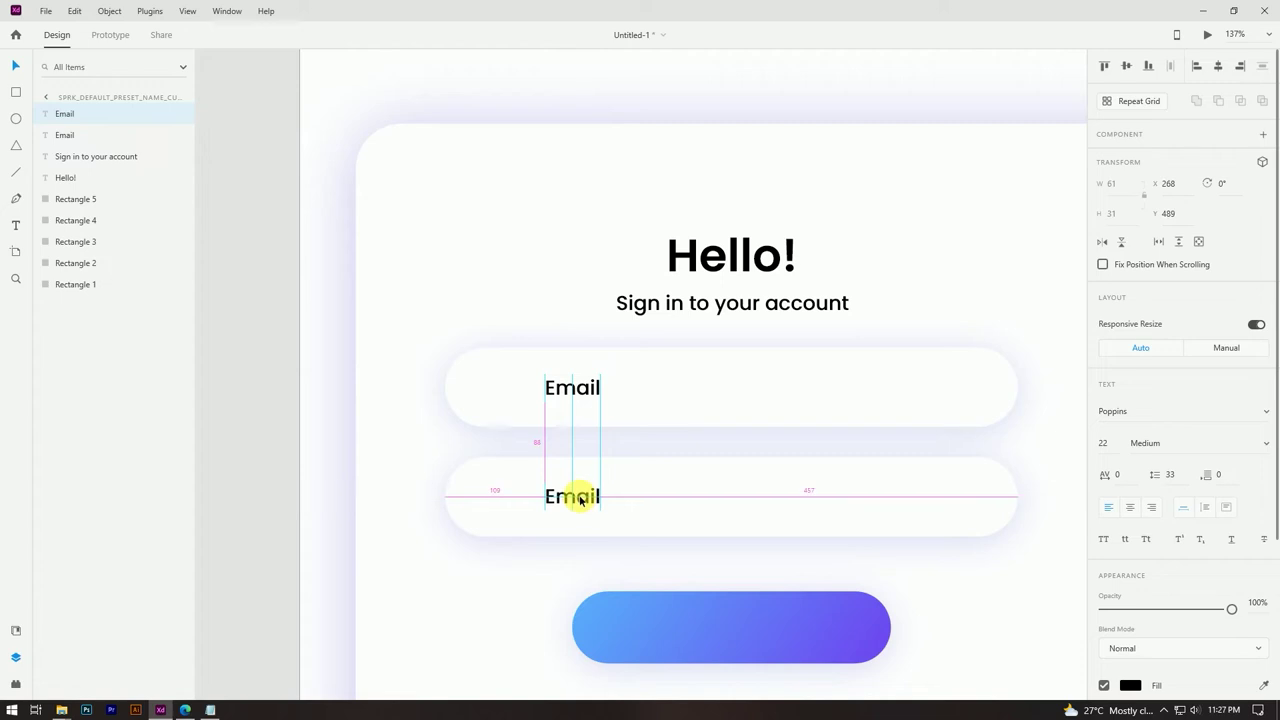
double_click(580, 498)
text(Password)
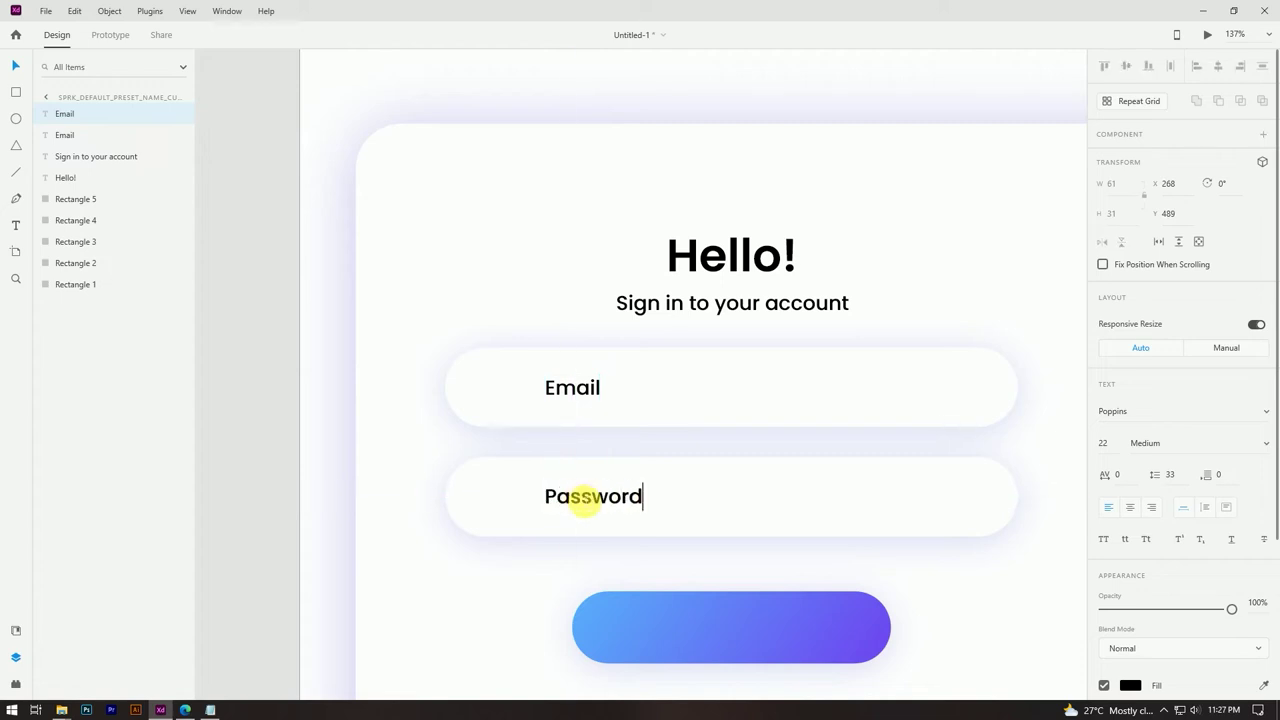
click(24, 70)
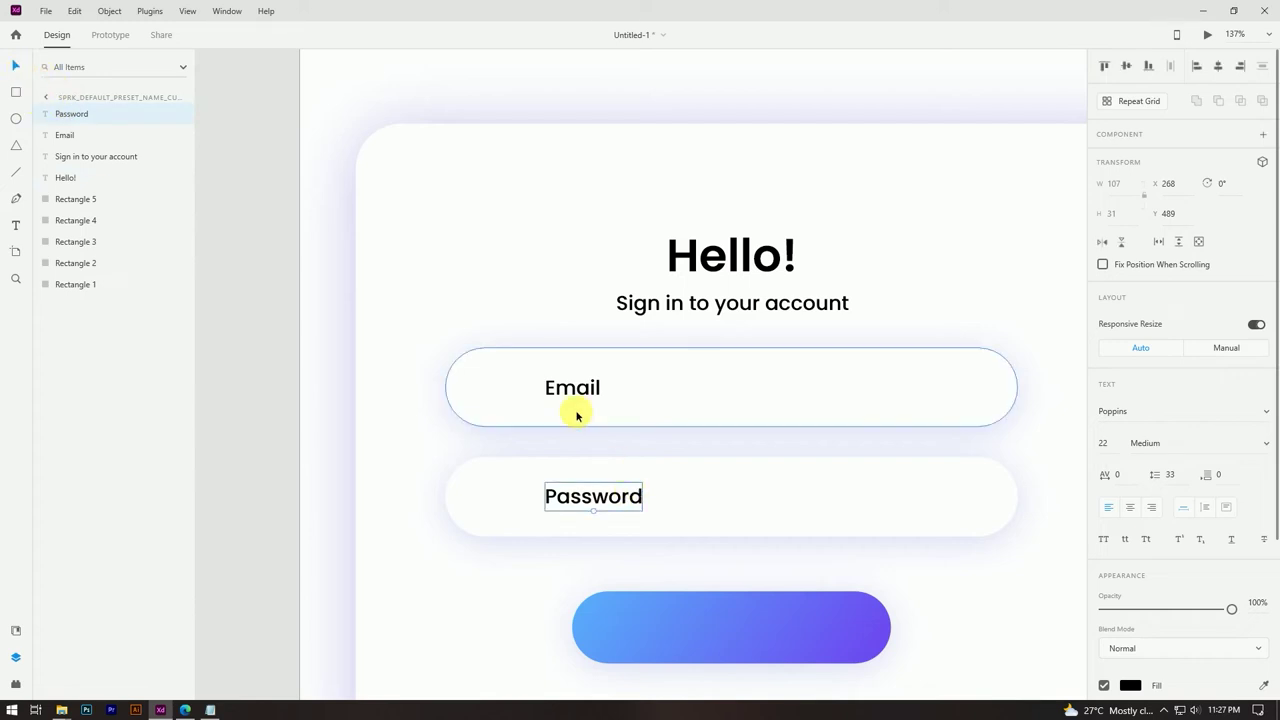
Copy the "Password" label onto the centre of the gradient button and set the copy's font weight to SemiBold
scroll(574, 411, down, 3)
click(394, 400)
scroll(599, 485, up, 2)
drag(586, 463, 697, 560)
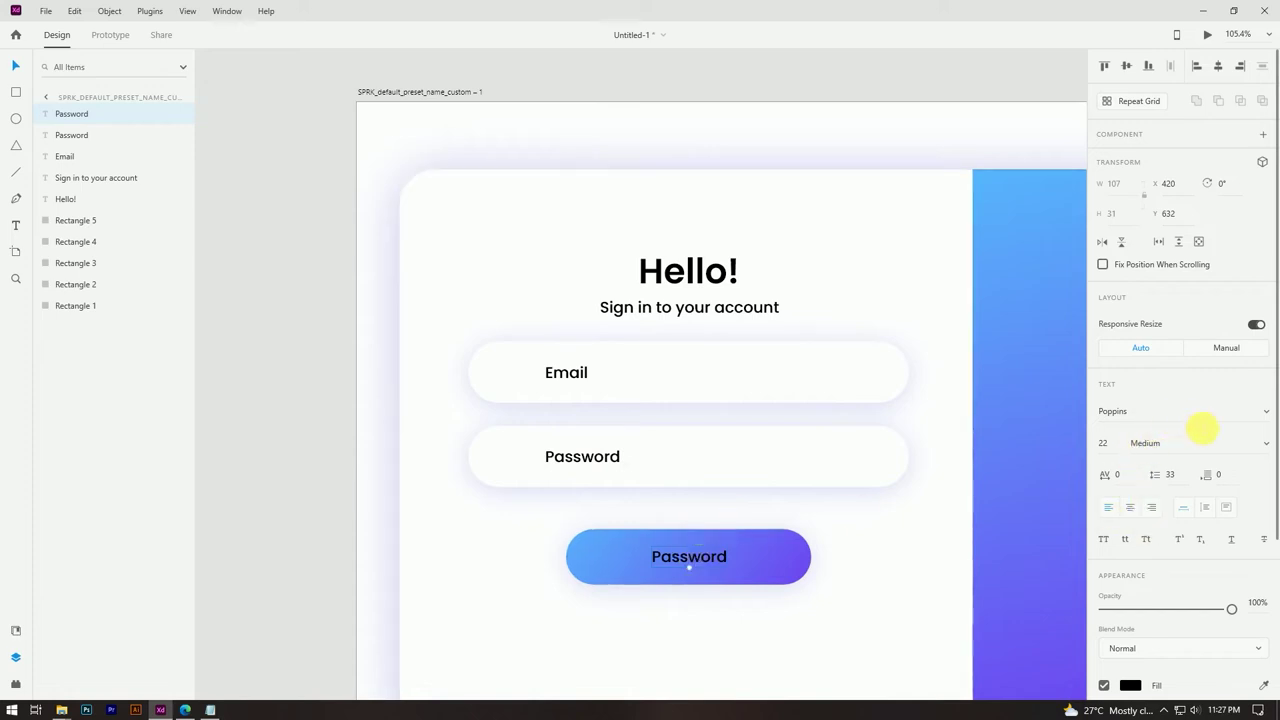
click(1262, 443)
click(1189, 555)
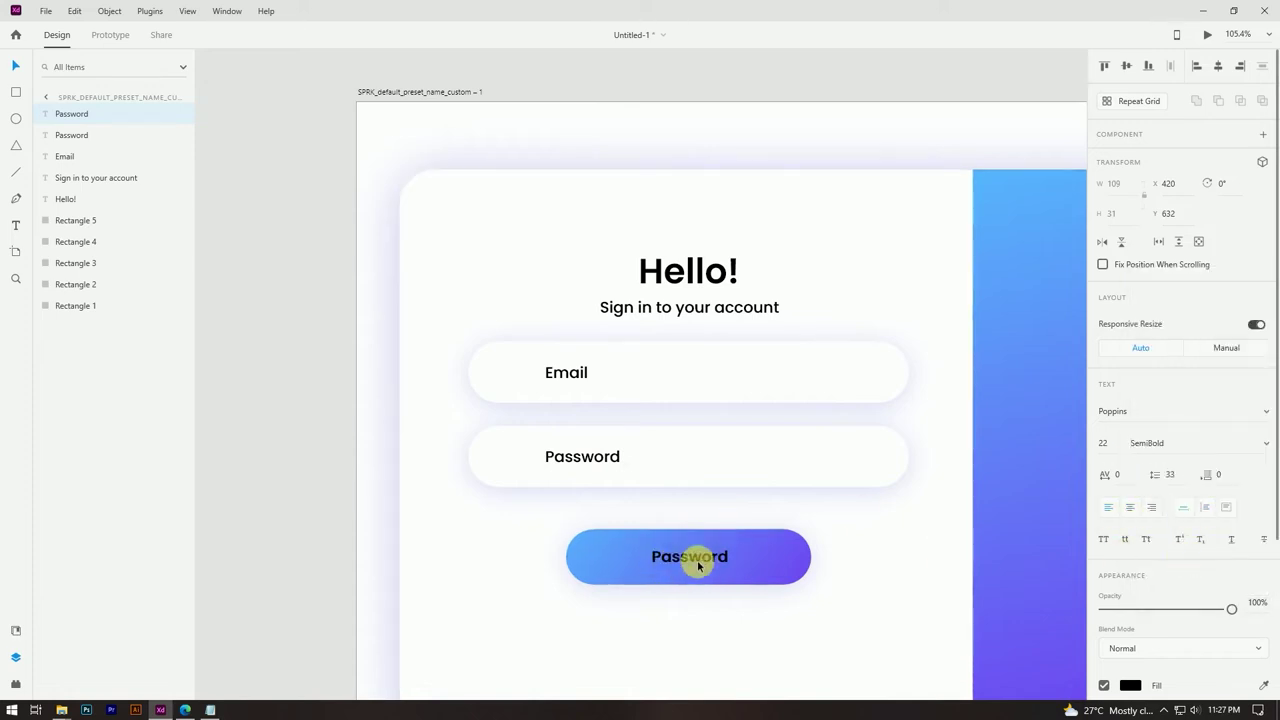
Give the gradient button's label a white #FFFFFF fill and change its text to "Sign in"
scroll(1134, 600, down, 3)
click(1130, 474)
drag(975, 469, 893, 336)
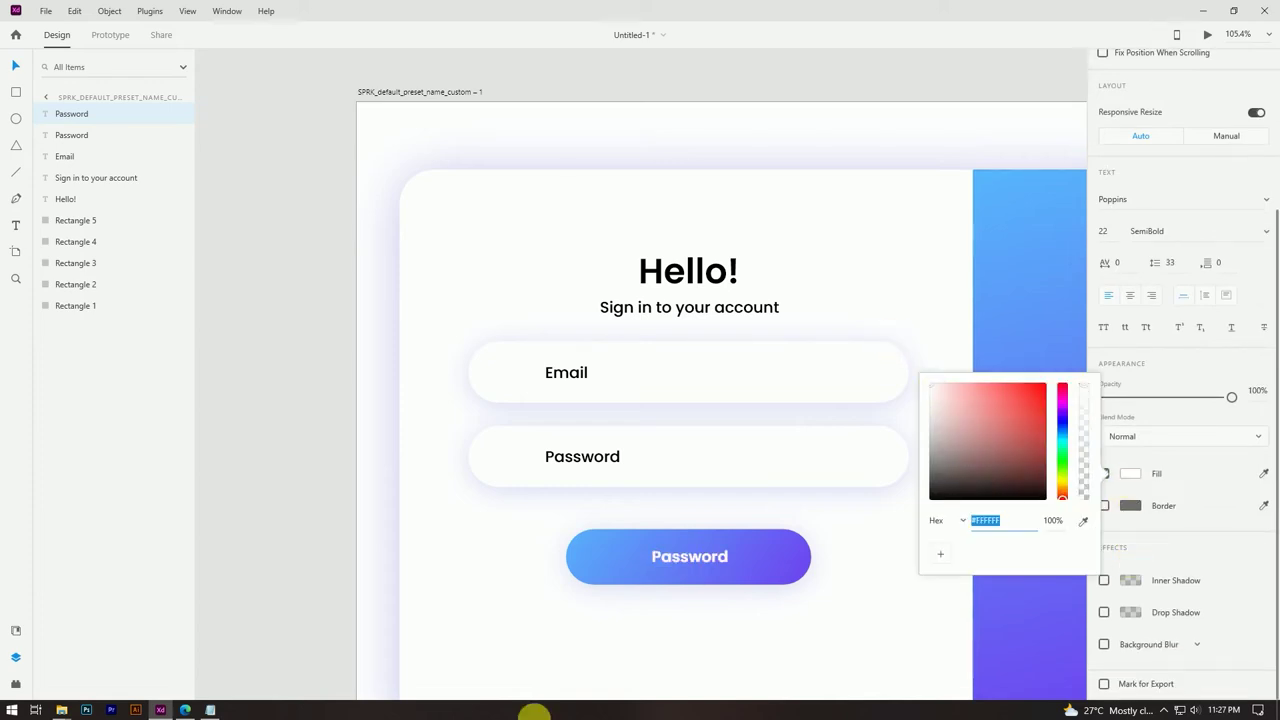
double_click(701, 556)
text(Sign in)
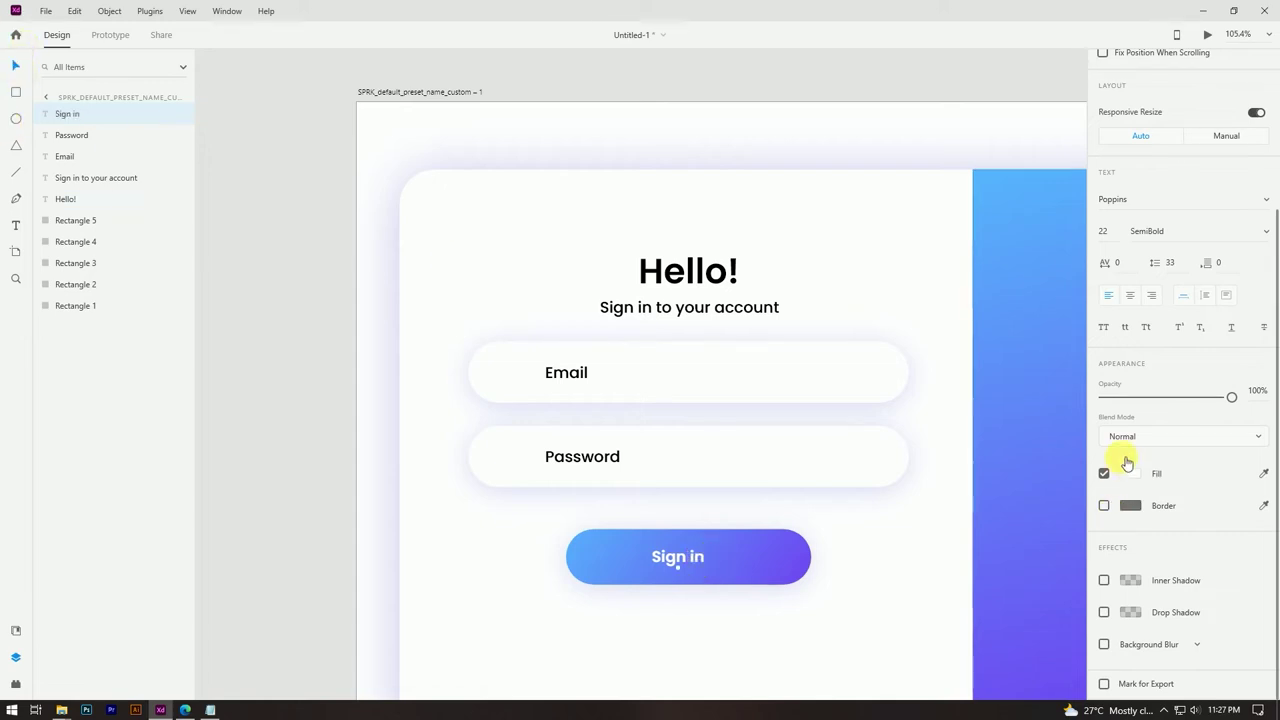
Set the "Sign in" label to font size 25 and centre it on the gradient button
drag(1120, 233, 1089, 235)
text(25)
key(Return)
drag(689, 555, 696, 557)
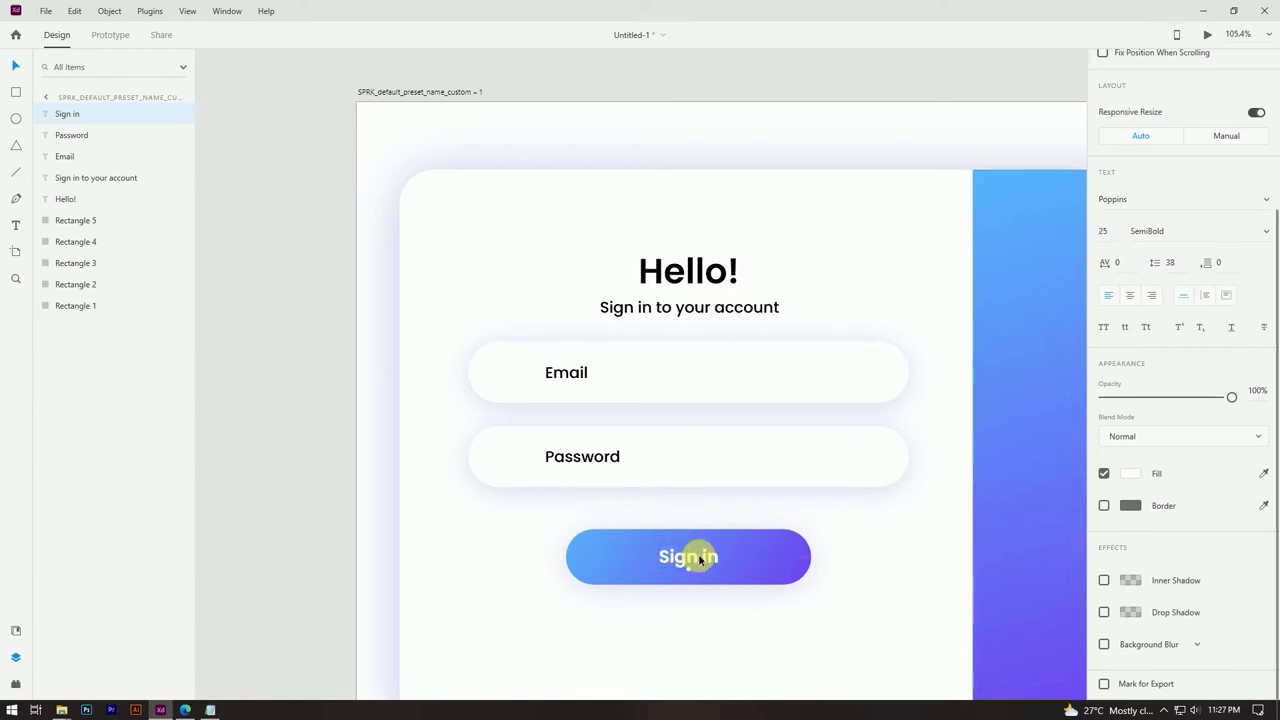
scroll(700, 334, down, 3)
click(366, 369)
Duplicate the subtitle below the gradient button, change its text to "Don't have an account?" and align it with the button's left edge
scroll(726, 446, up, 3)
scroll(760, 349, down, 3)
click(699, 214)
key(ctrl+d)
drag(714, 209, 723, 449)
scroll(692, 452, up, 3)
double_click(692, 452)
text(Do)
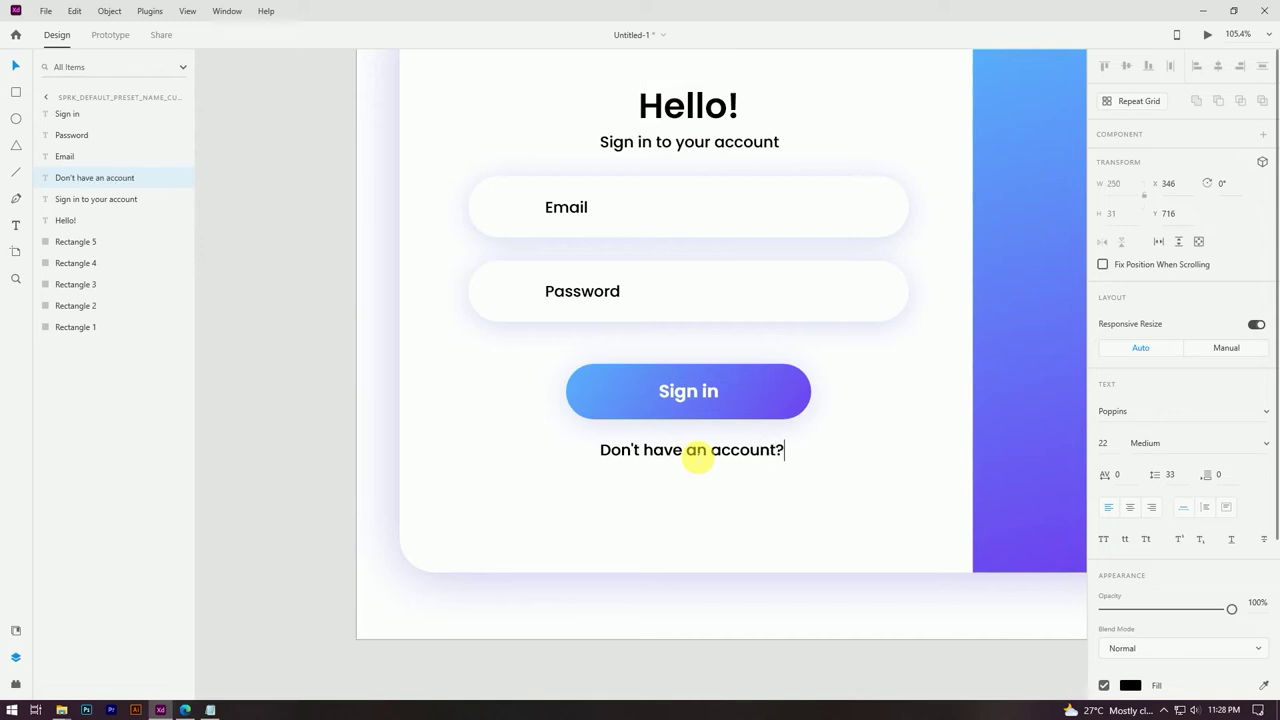
click(14, 68)
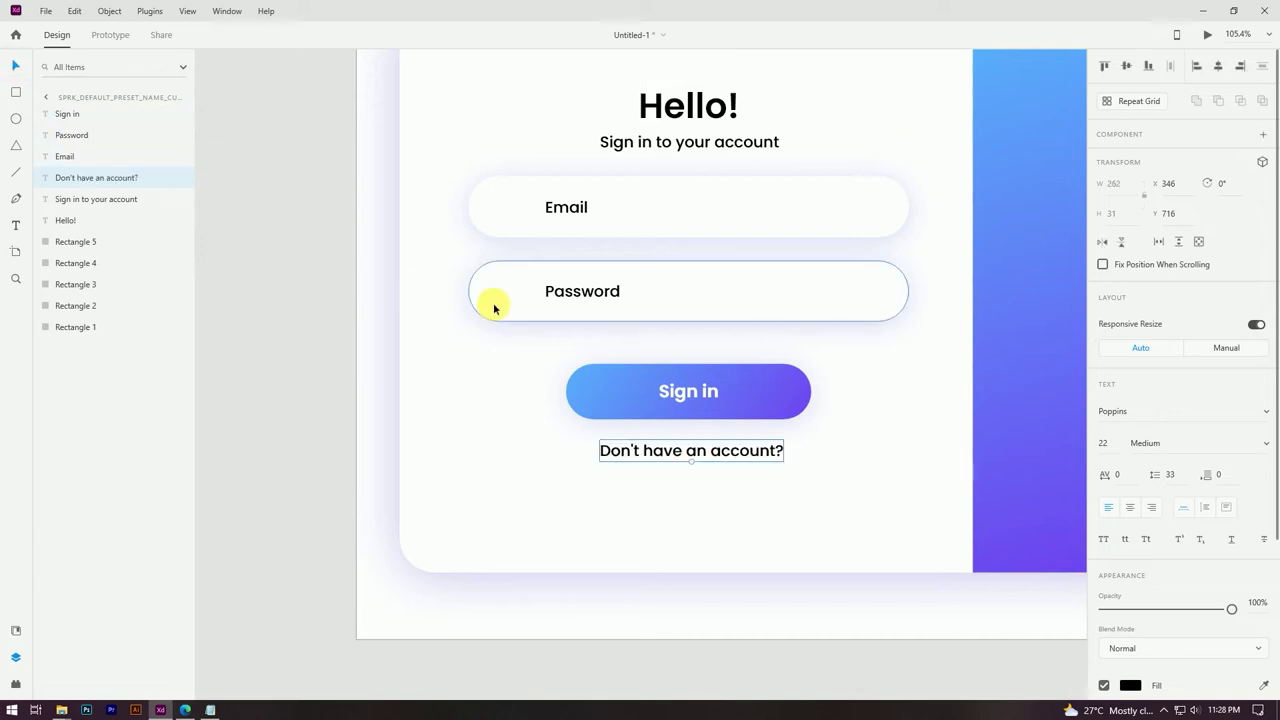
drag(740, 451, 694, 449)
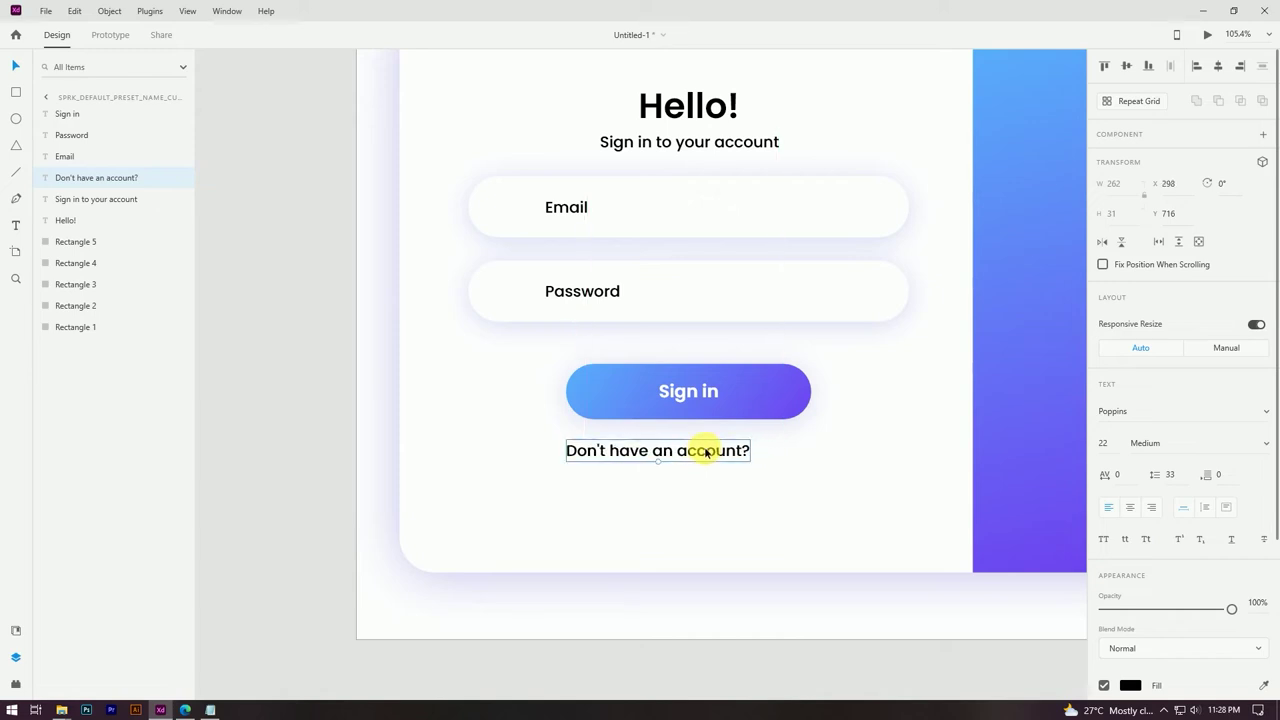
Copy the "Email" label to the right of "Don't have an account?" and change its text to "Create"
drag(569, 207, 786, 451)
double_click(786, 451)
text(Create)
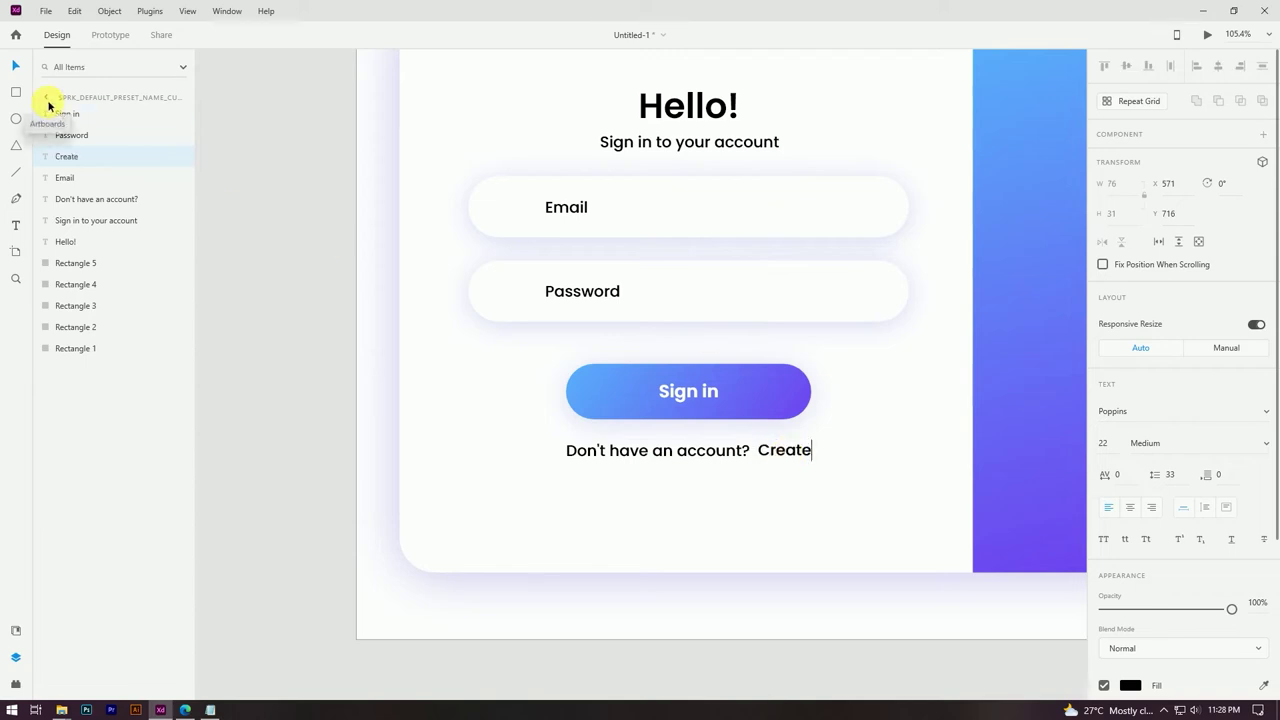
click(15, 66)
Set the "Create" text to SemiBold weight and font size 24
click(1260, 443)
click(1160, 549)
click(795, 455)
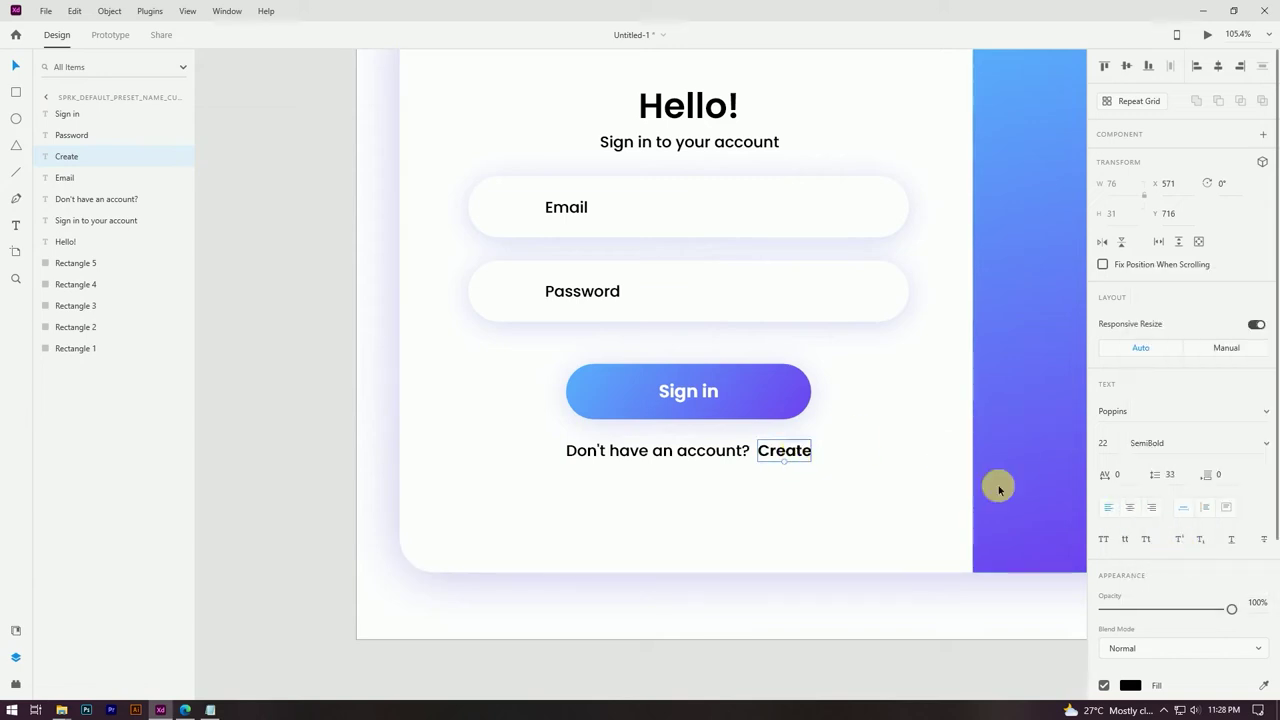
click(1098, 450)
text(24)
key(Return)
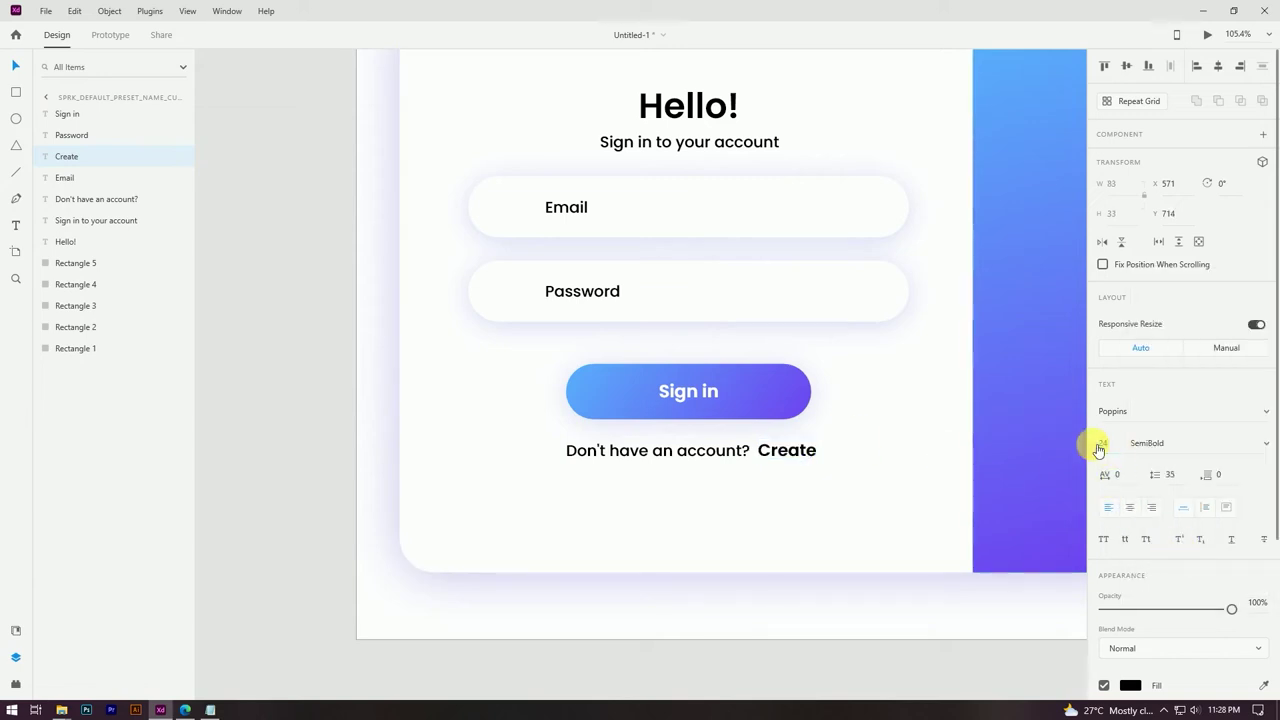
Group "Don't have an account?" with "Create" and centre the group closely beneath the "Sign in" button
scroll(774, 466, up, 3)
shift+click(726, 450)
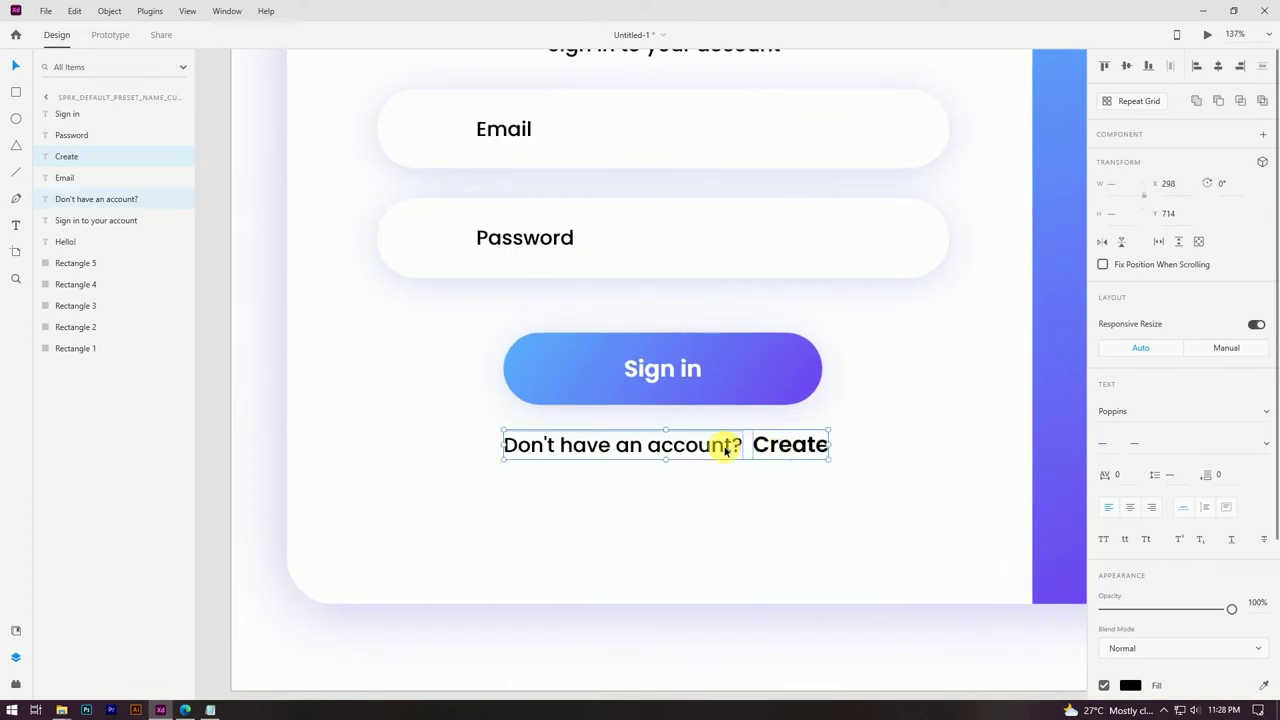
right_click(728, 446)
click(760, 220)
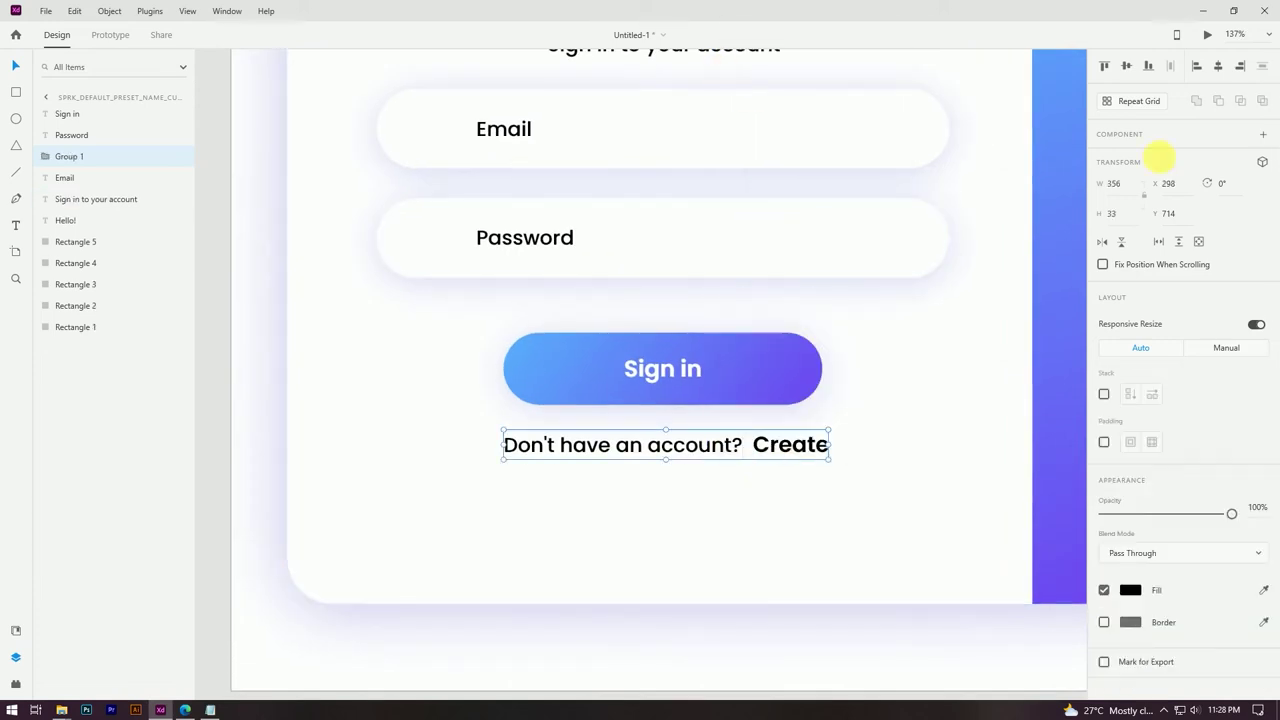
click(1218, 66)
drag(940, 443, 722, 433)
scroll(700, 455, down, 3)
scroll(723, 463, up, 3)
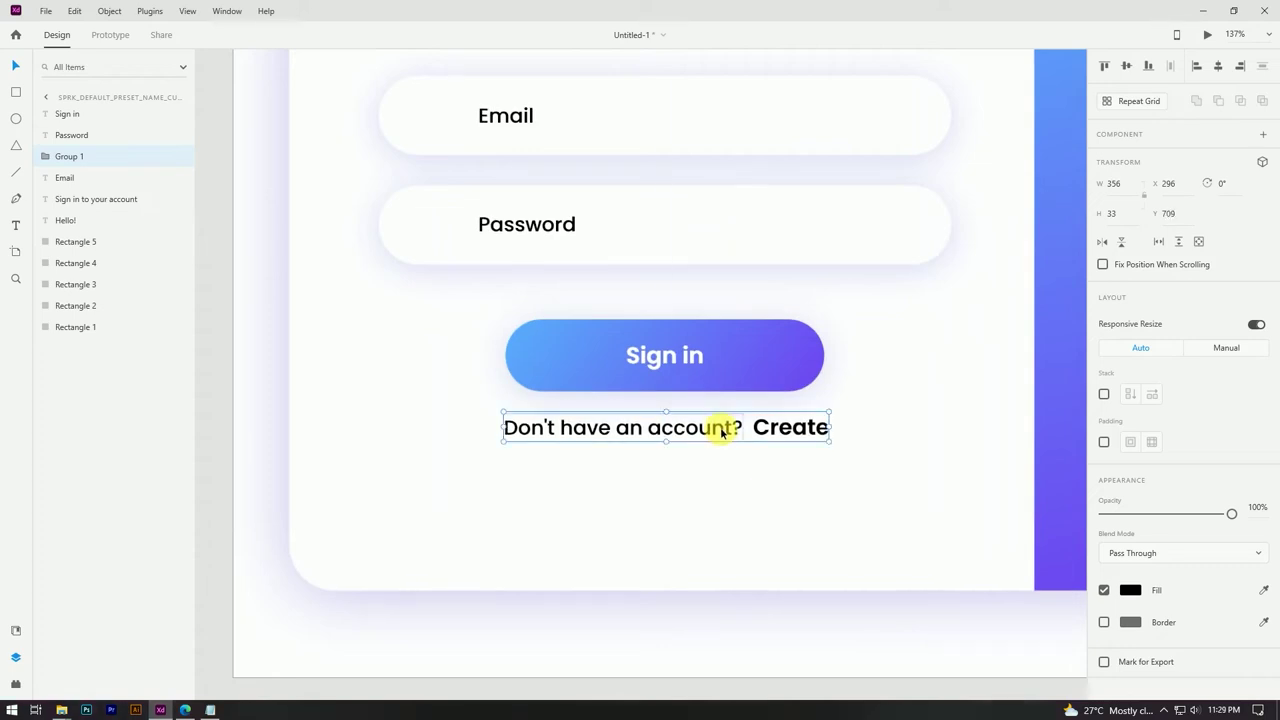
Change the fill of the grouped account prompt to dark grey #474747
click(1140, 592)
mouse_move(934, 606)
mouse_down()
mouse_move(932, 571)
mouse_move(930, 592)
mouse_up()
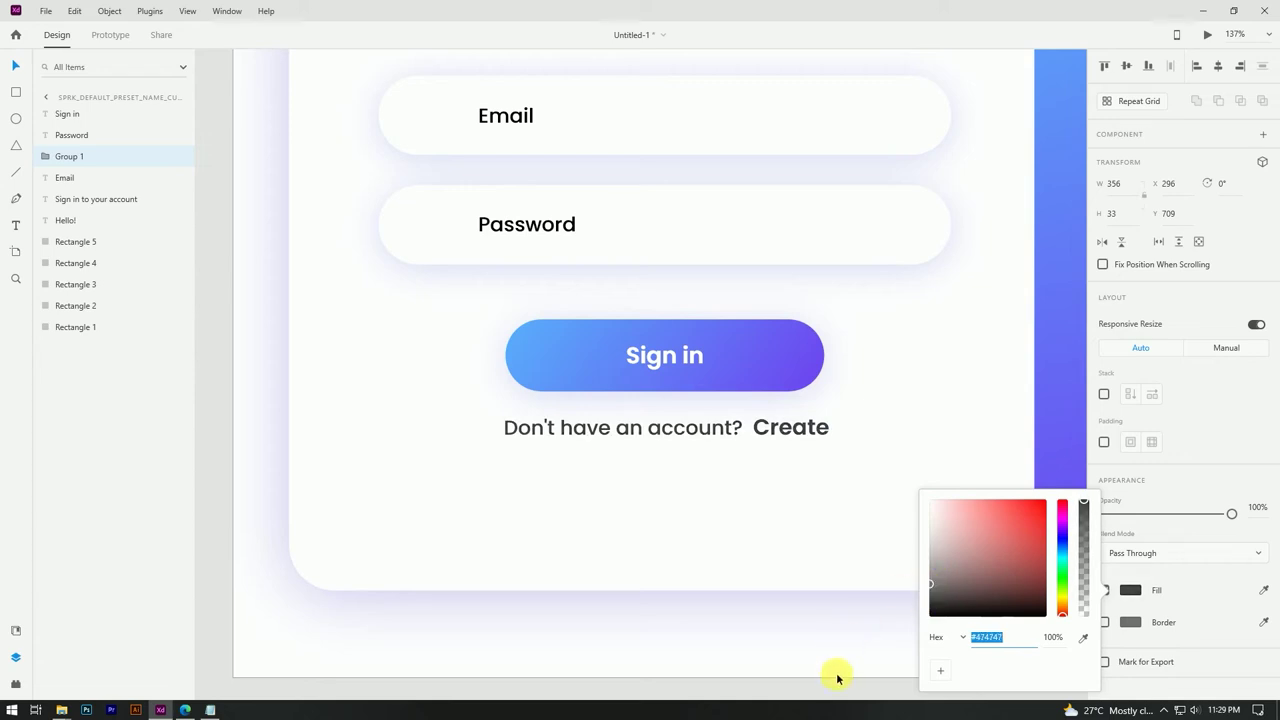
click(803, 503)
Ungroup the account prompt and set the fill of "Create" to black #000000
click(791, 434)
right_click(806, 425)
click(839, 205)
click(823, 573)
click(790, 427)
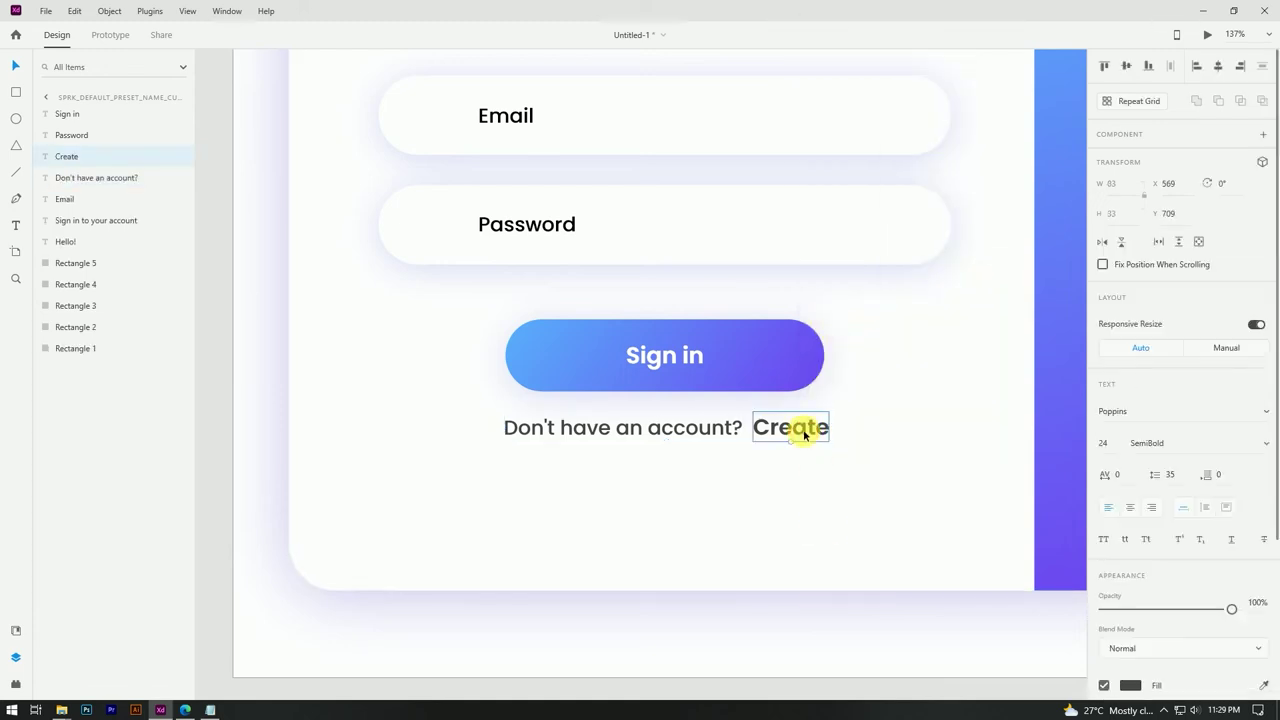
scroll(1128, 686, down, 2)
click(1130, 589)
drag(1016, 566, 1055, 640)
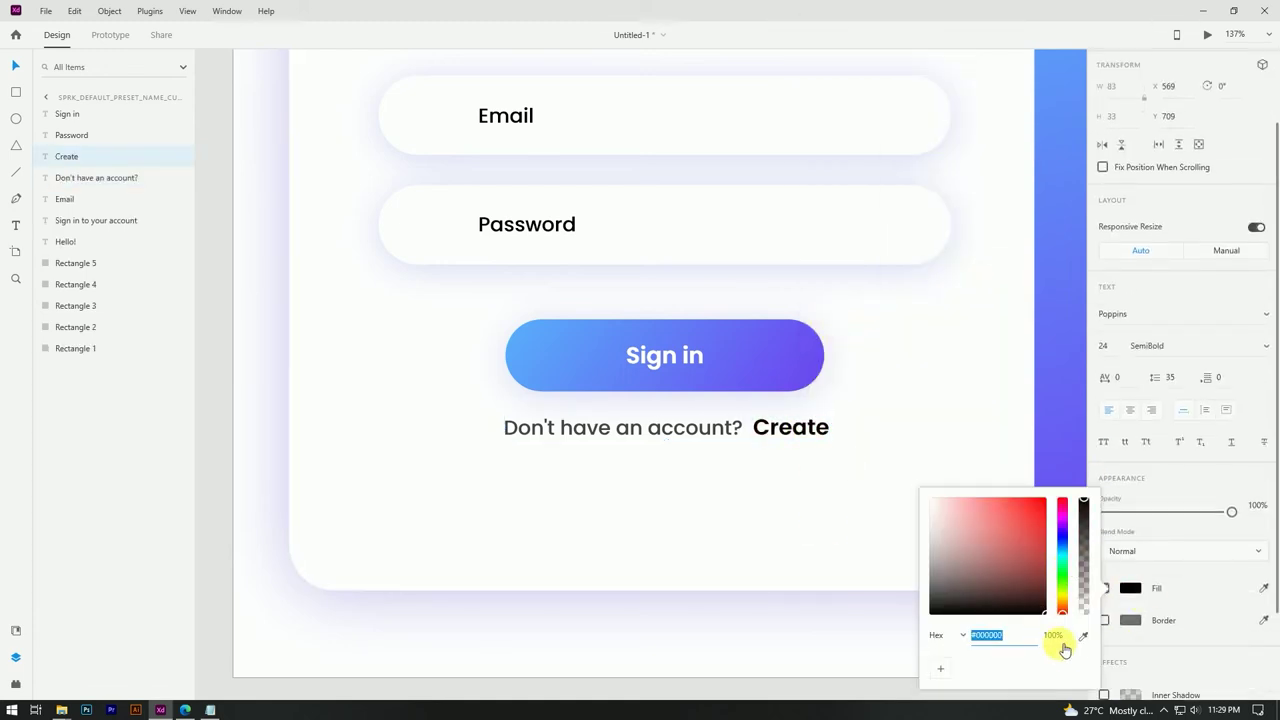
click(877, 692)
Copy "Don't have an account?" beneath the password field, change its text to "Forgot Password" and shift it towards the field's right end
scroll(811, 442, down, 3)
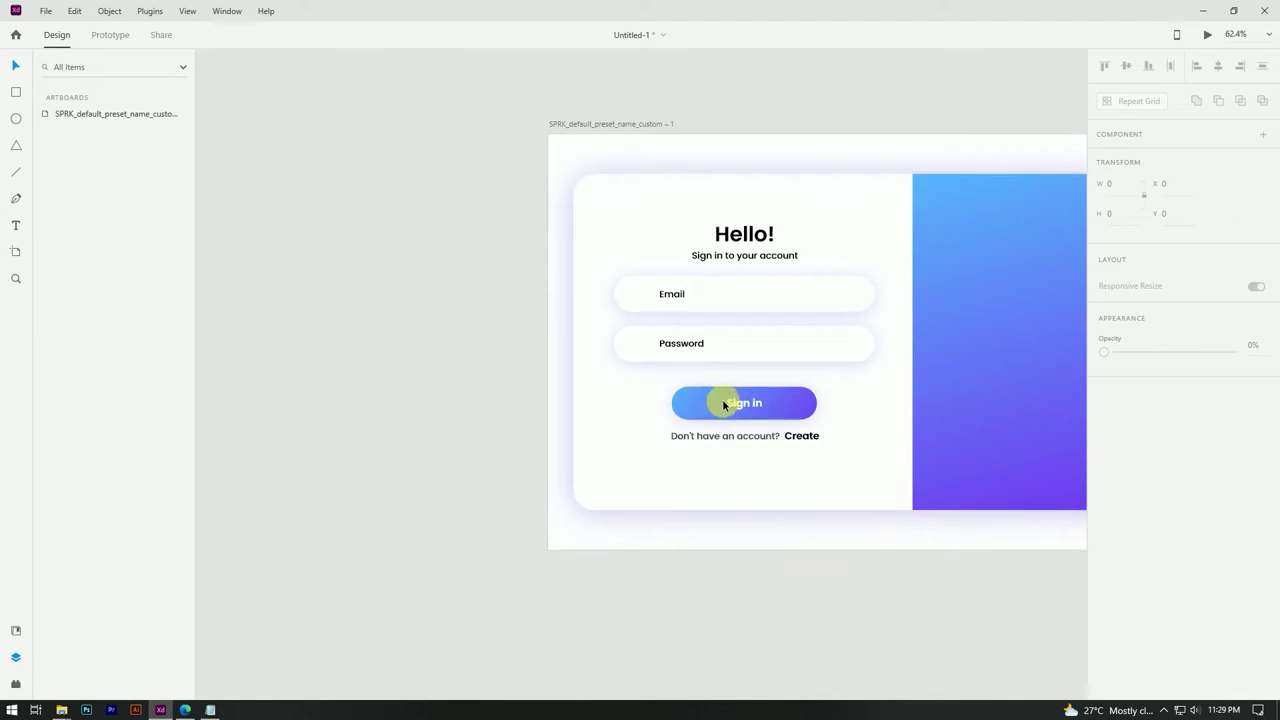
scroll(722, 400, up, 3)
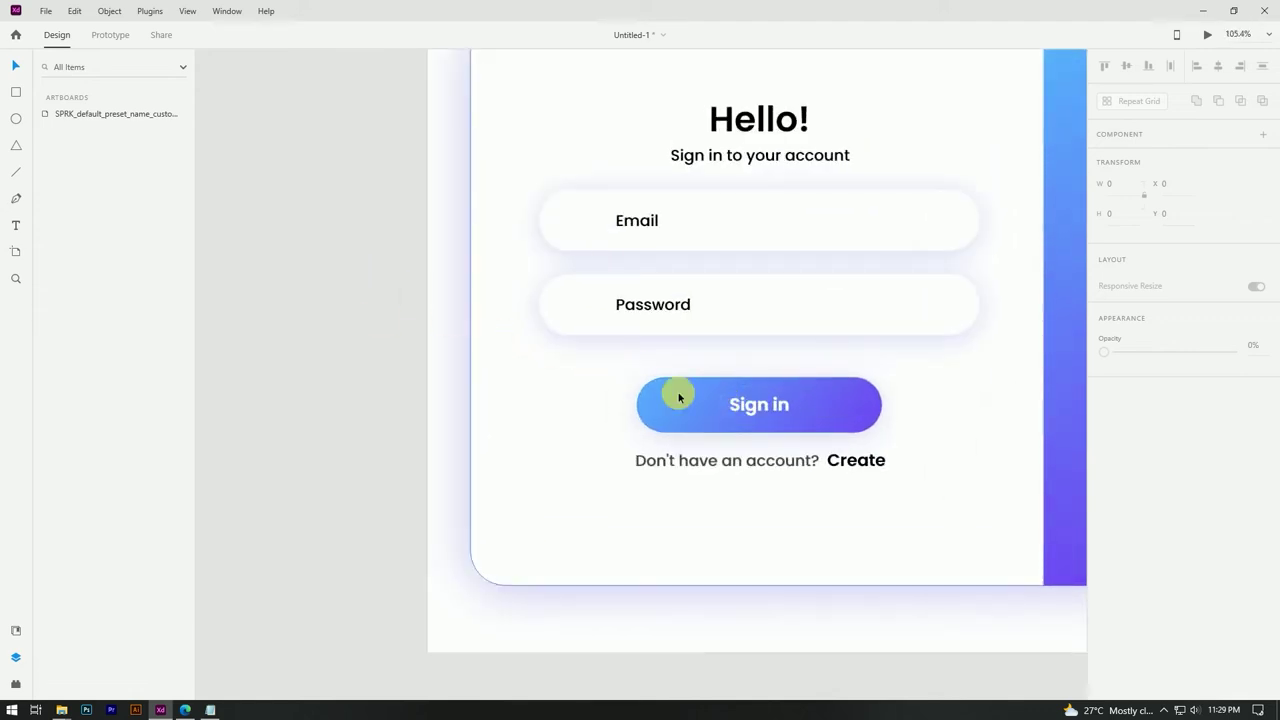
scroll(694, 389, up, 2)
drag(801, 487, 1006, 349)
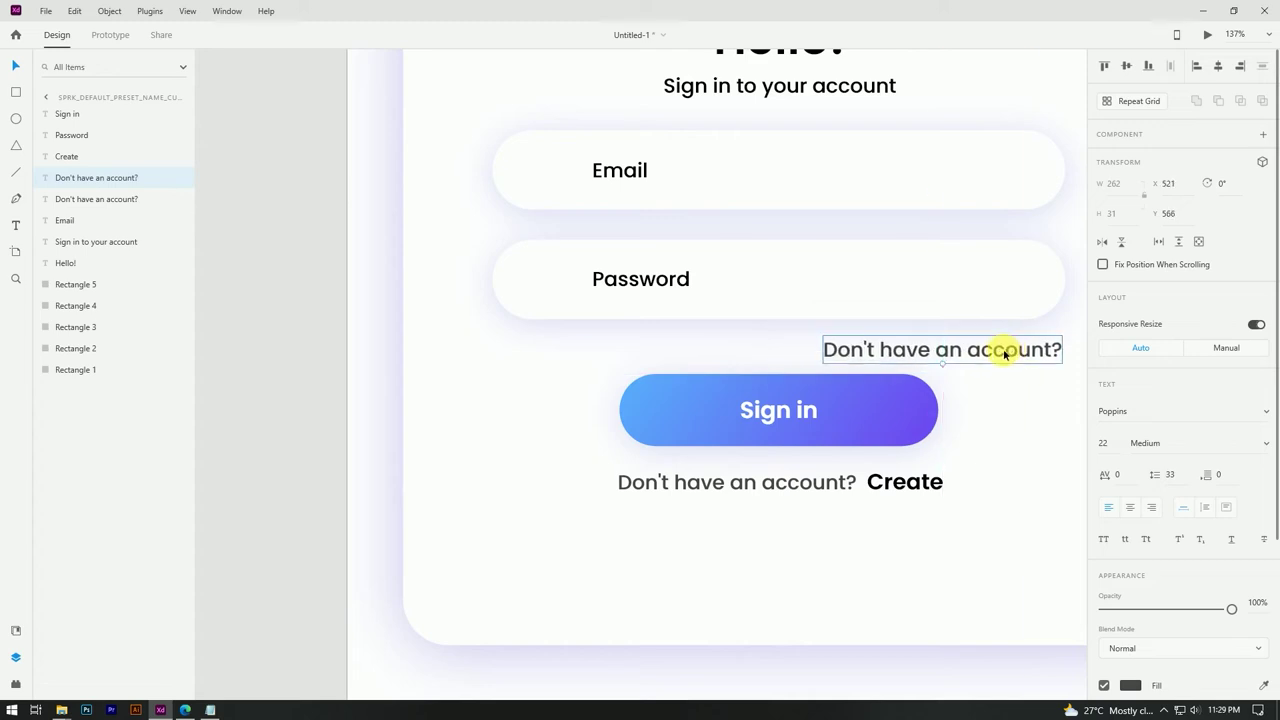
double_click(1006, 352)
text(Forgot Password)
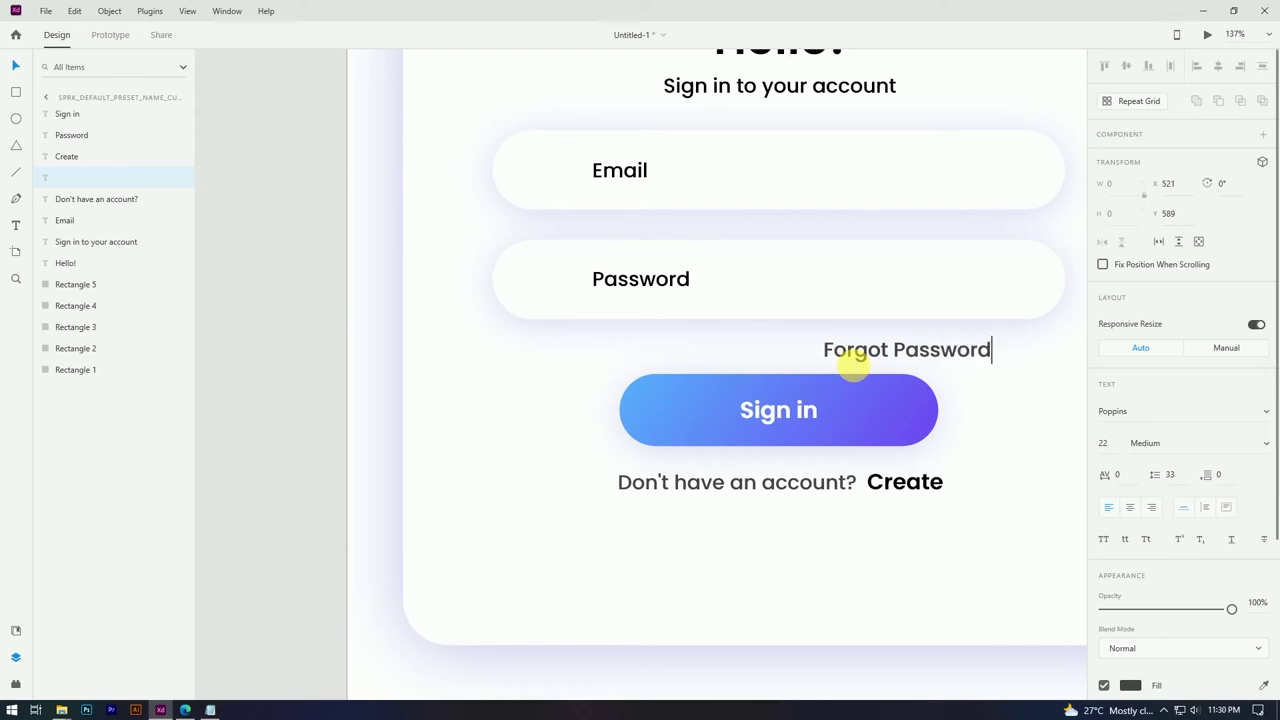
click(16, 67)
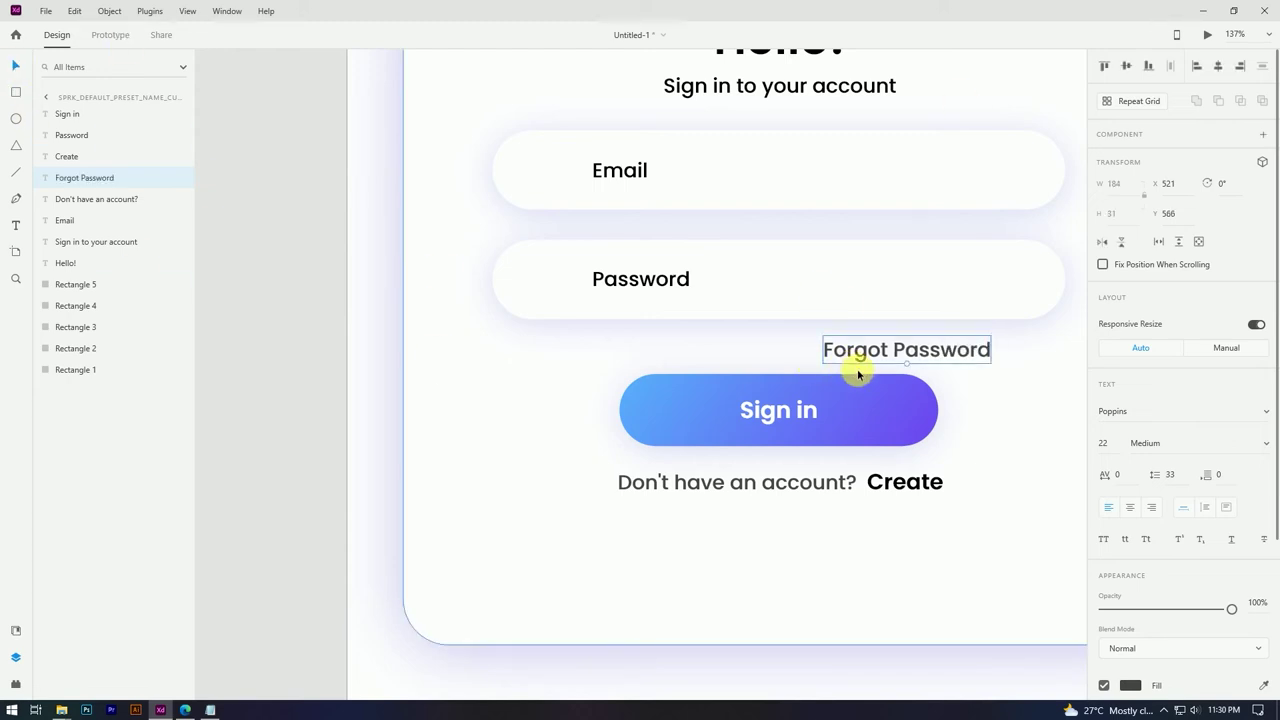
drag(951, 349, 986, 356)
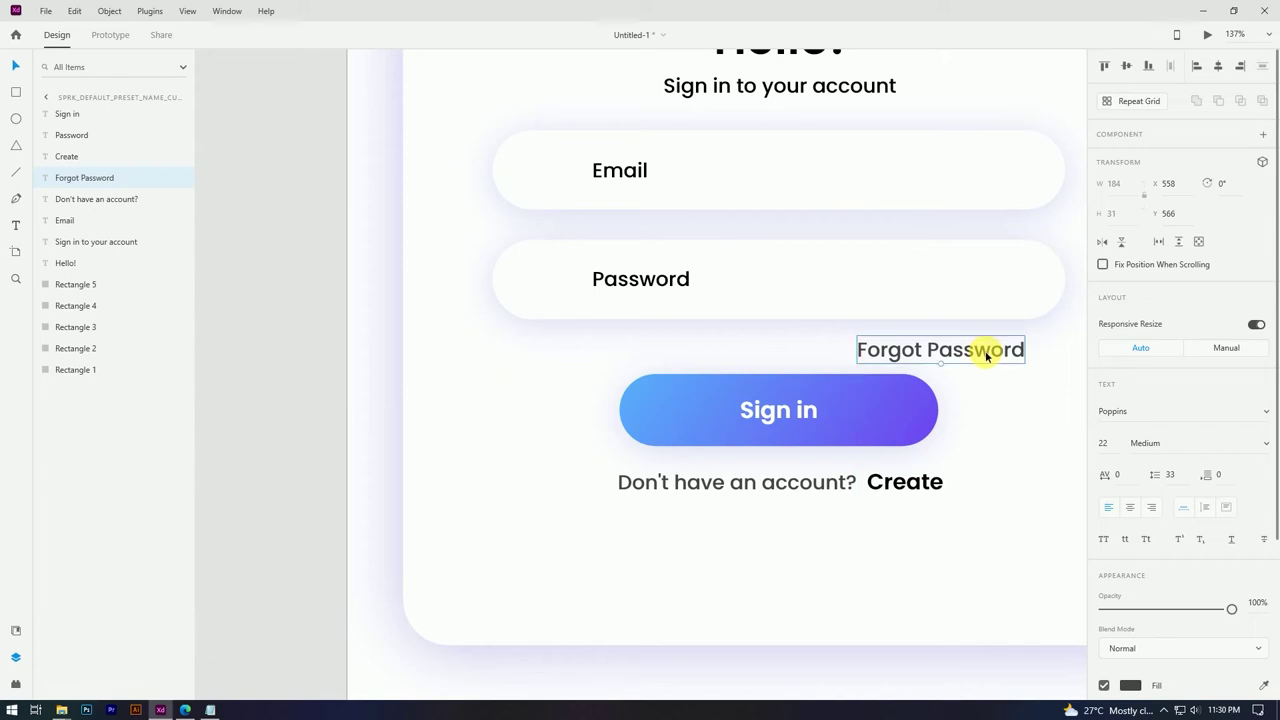
Change the fill of the "Forgot Password" text to a muted blue-grey
click(1127, 588)
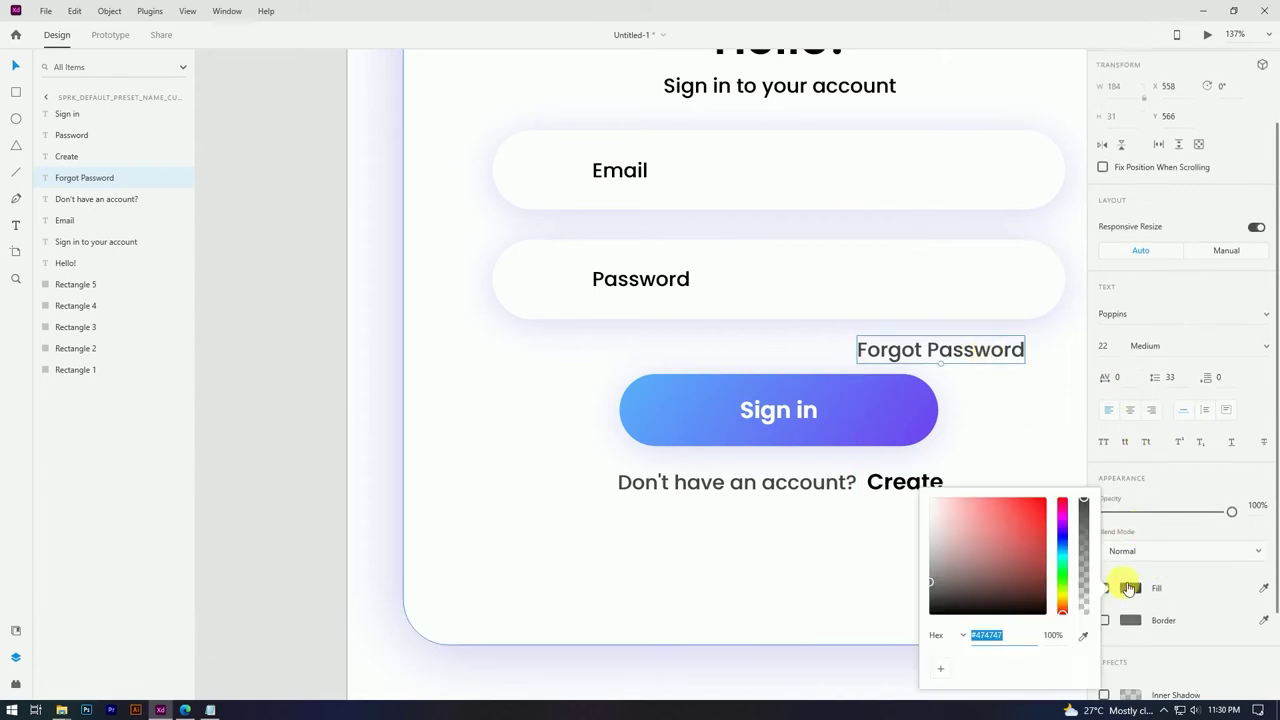
click(930, 548)
click(980, 352)
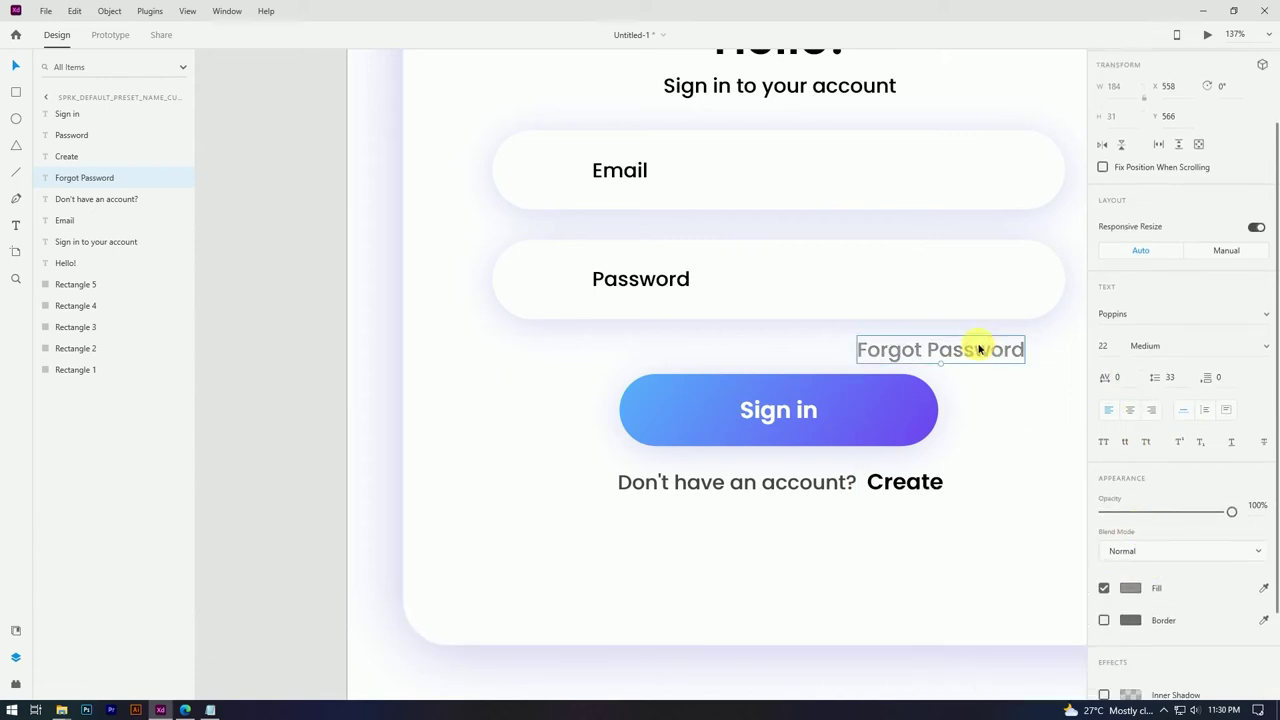
click(1128, 588)
click(1062, 540)
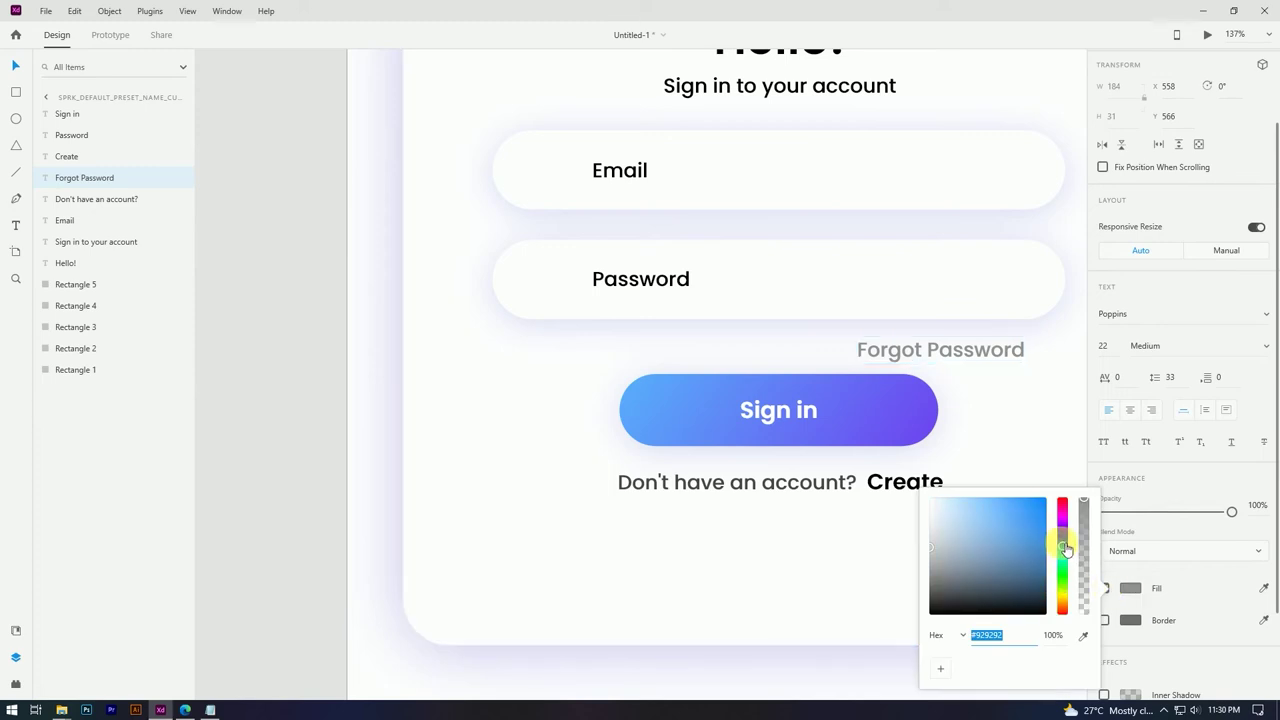
click(943, 549)
drag(943, 549, 954, 550)
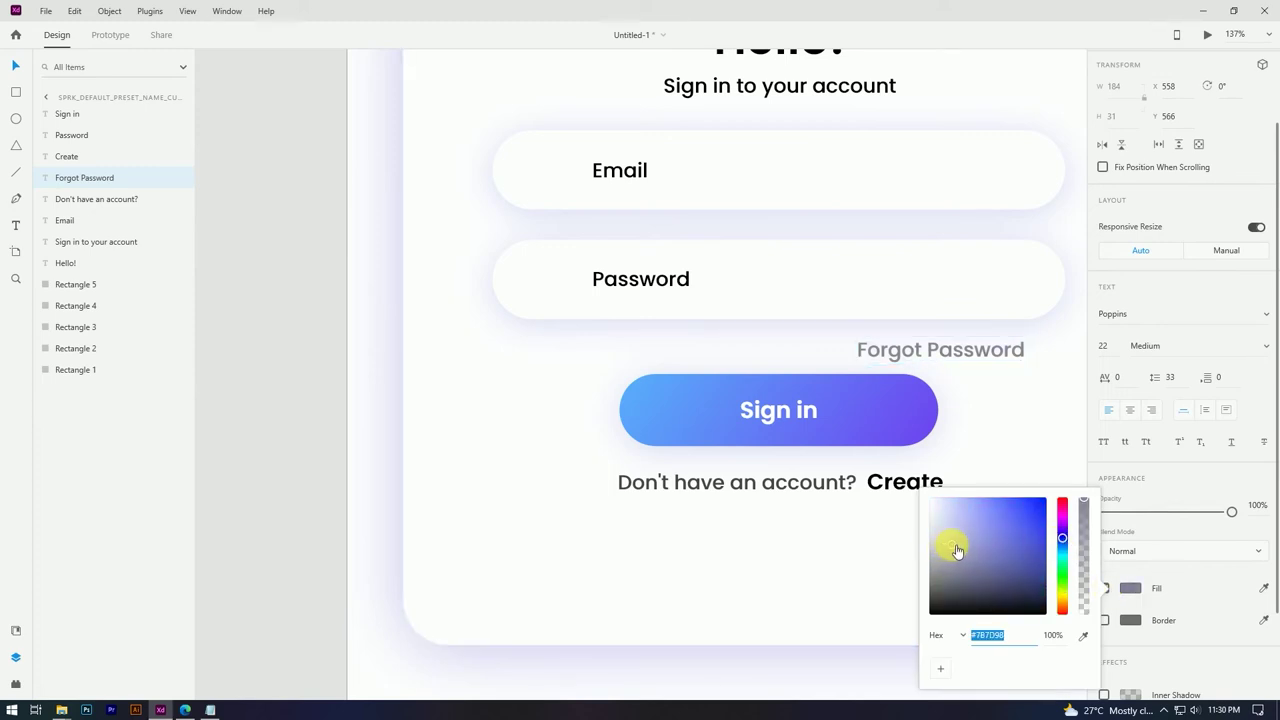
click(309, 343)
Set the "Forgot Password" text to font size 16 and move it right, beneath the right end of the password field
click(920, 357)
scroll(1183, 567, down, 3)
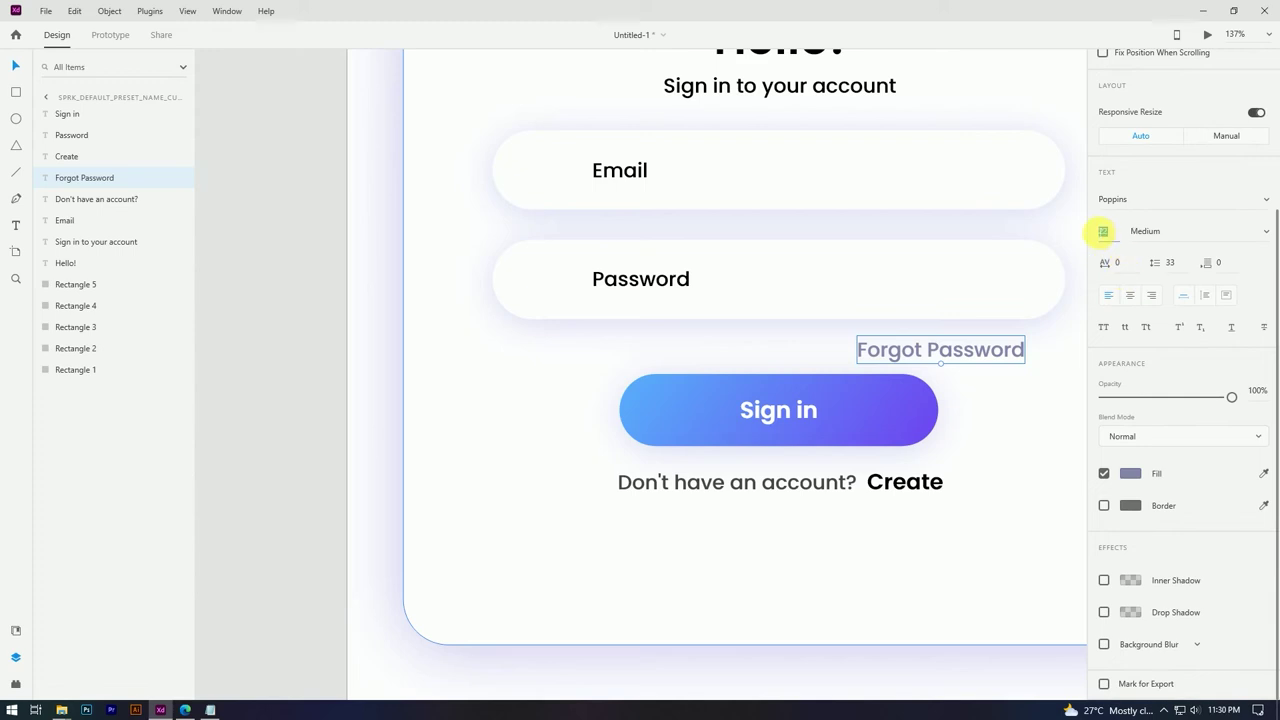
text(26)
key(Return)
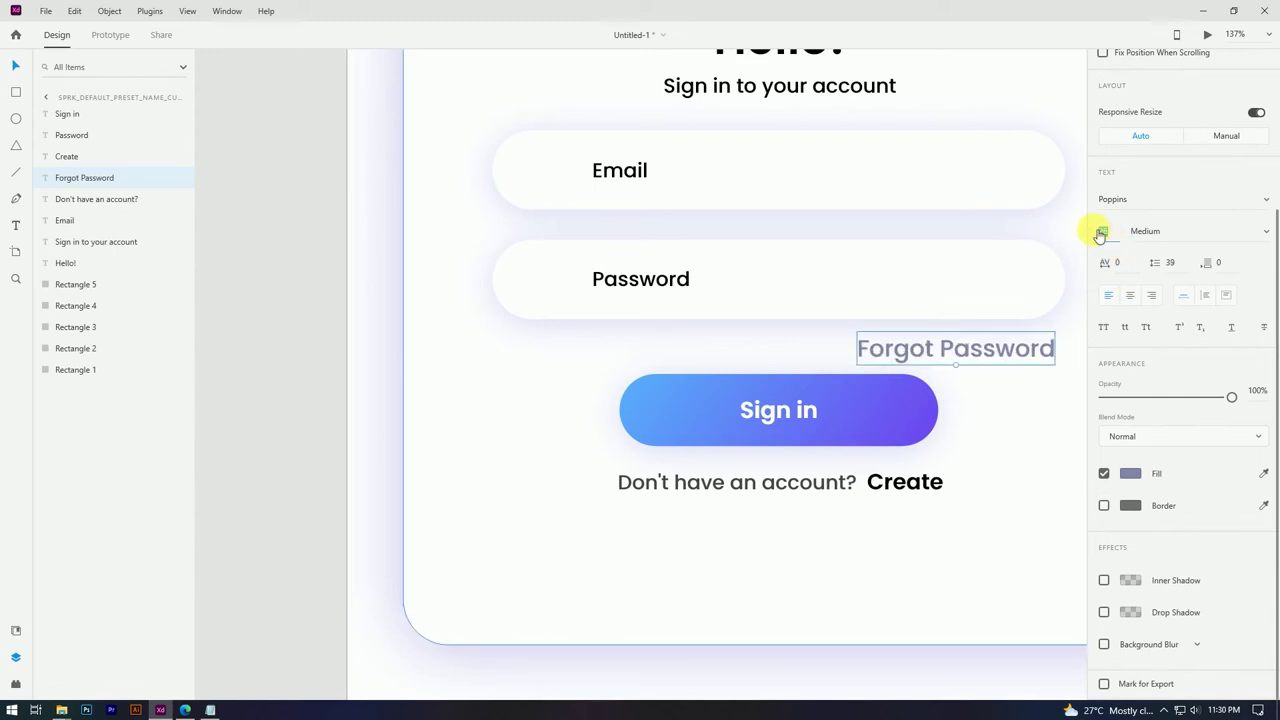
text(16)
key(Return)
drag(929, 343, 959, 350)
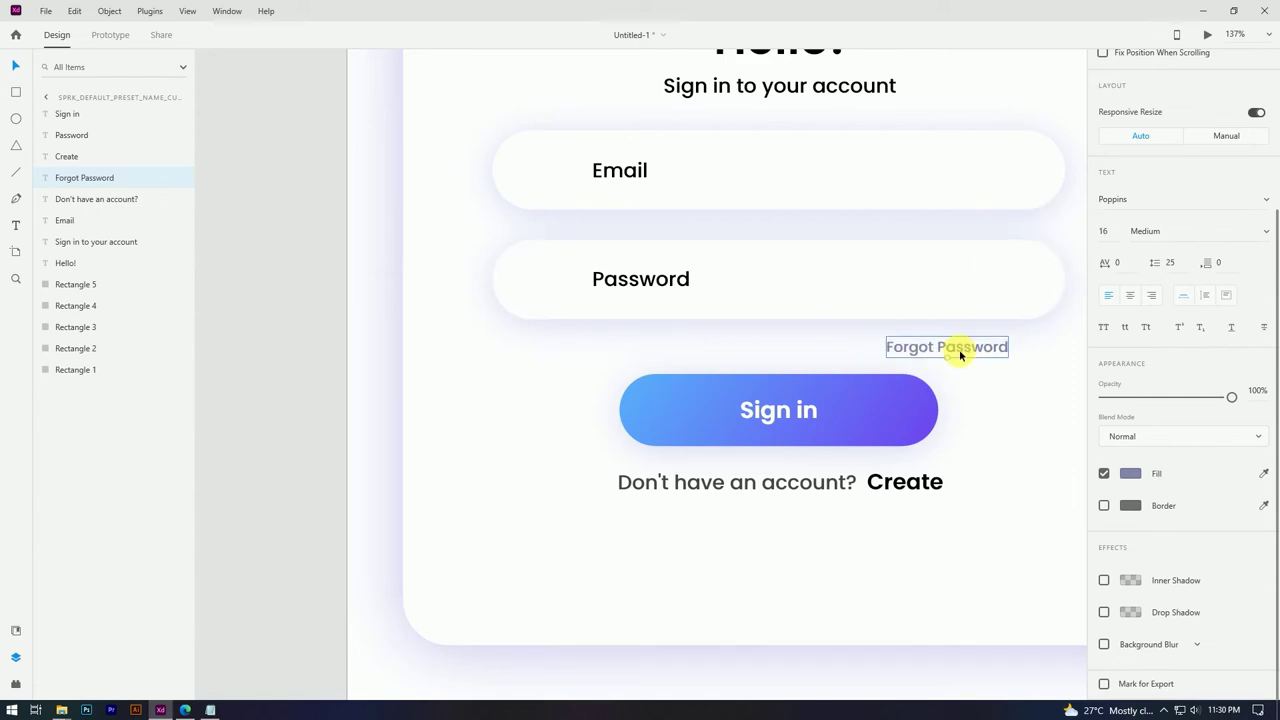
Add a question mark to the "Forgot Password" text and nudge it slightly to the right
double_click(1000, 344)
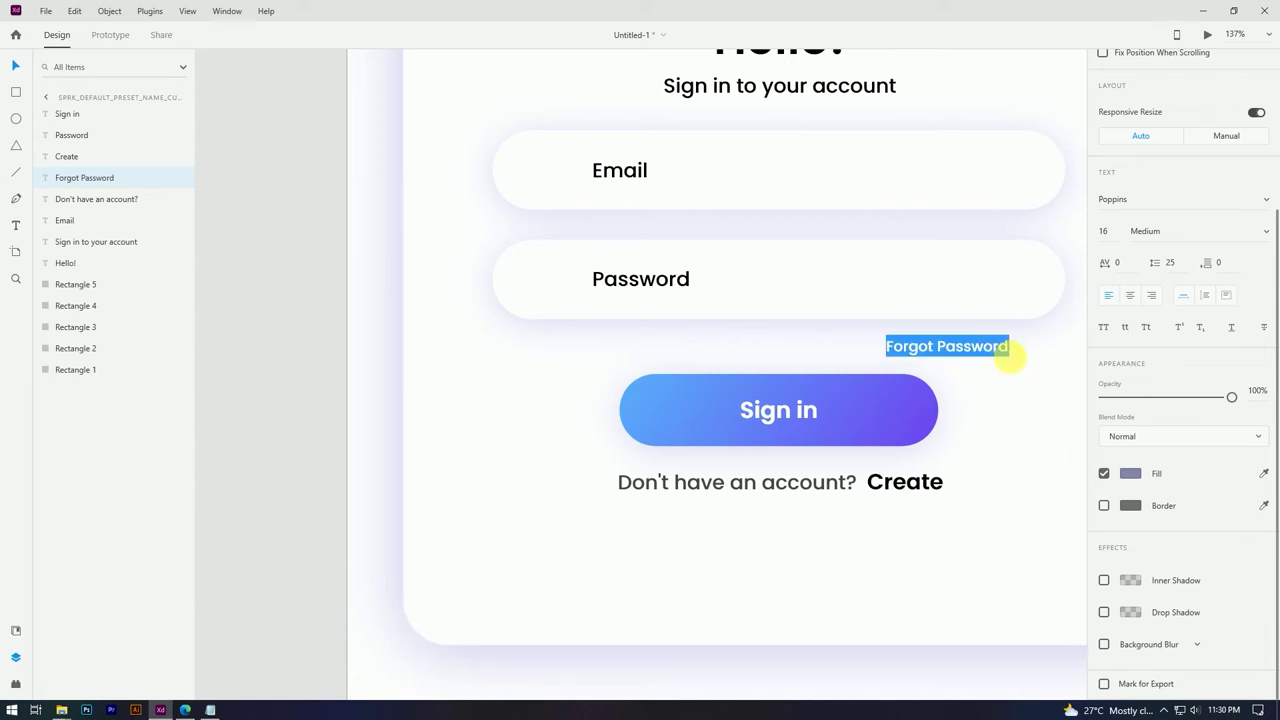
click(1009, 348)
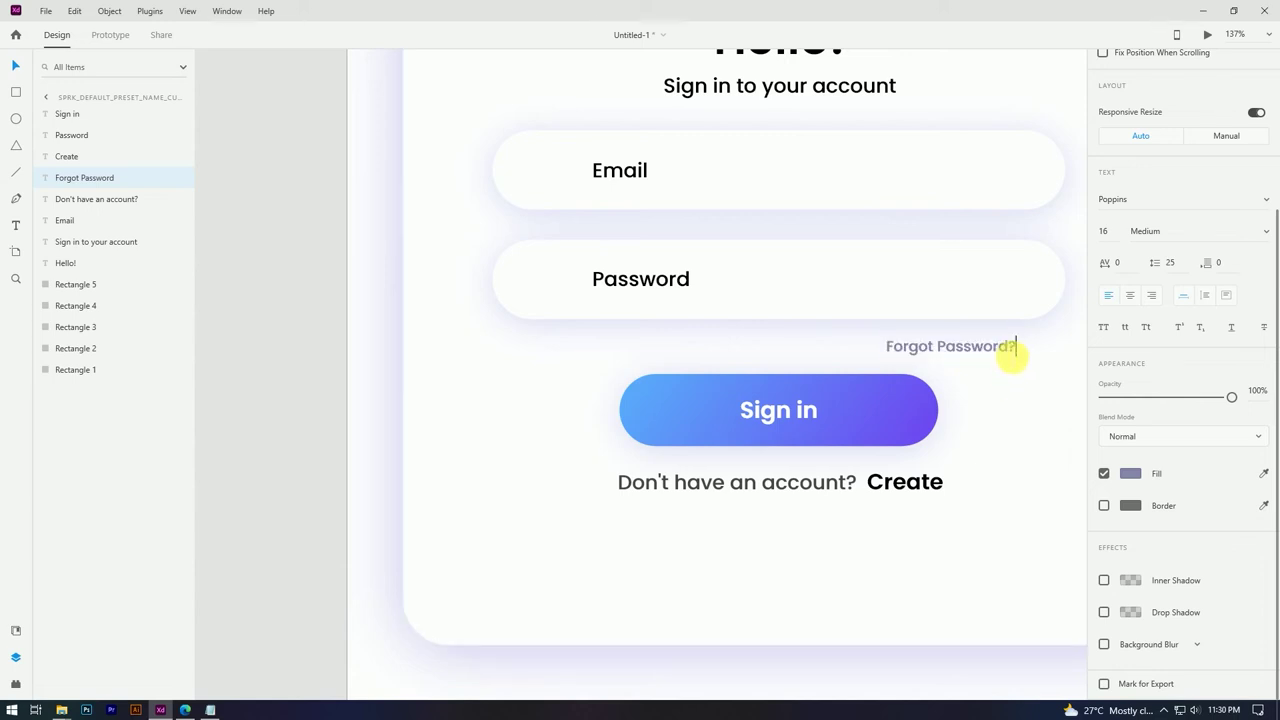
click(16, 64)
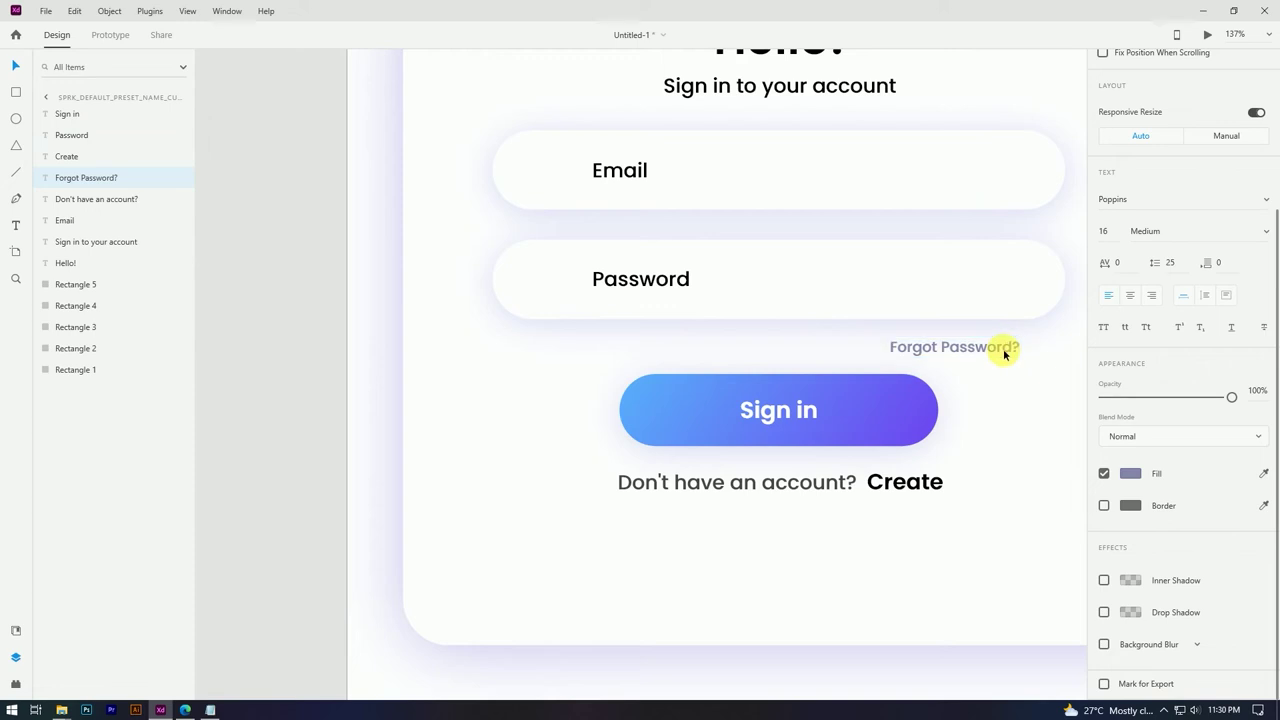
scroll(968, 397, down, 2)
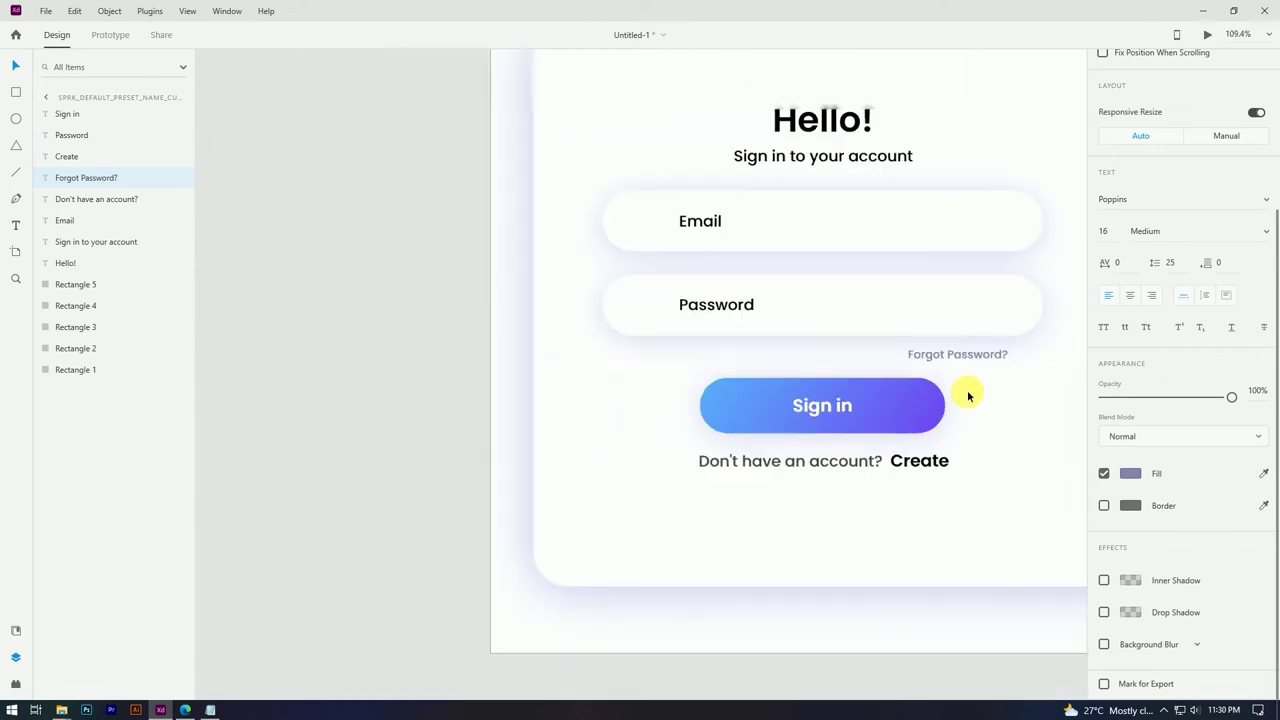
click(415, 398)
scroll(510, 397, down, 3)
scroll(820, 374, up, 4)
drag(598, 384, 746, 384)
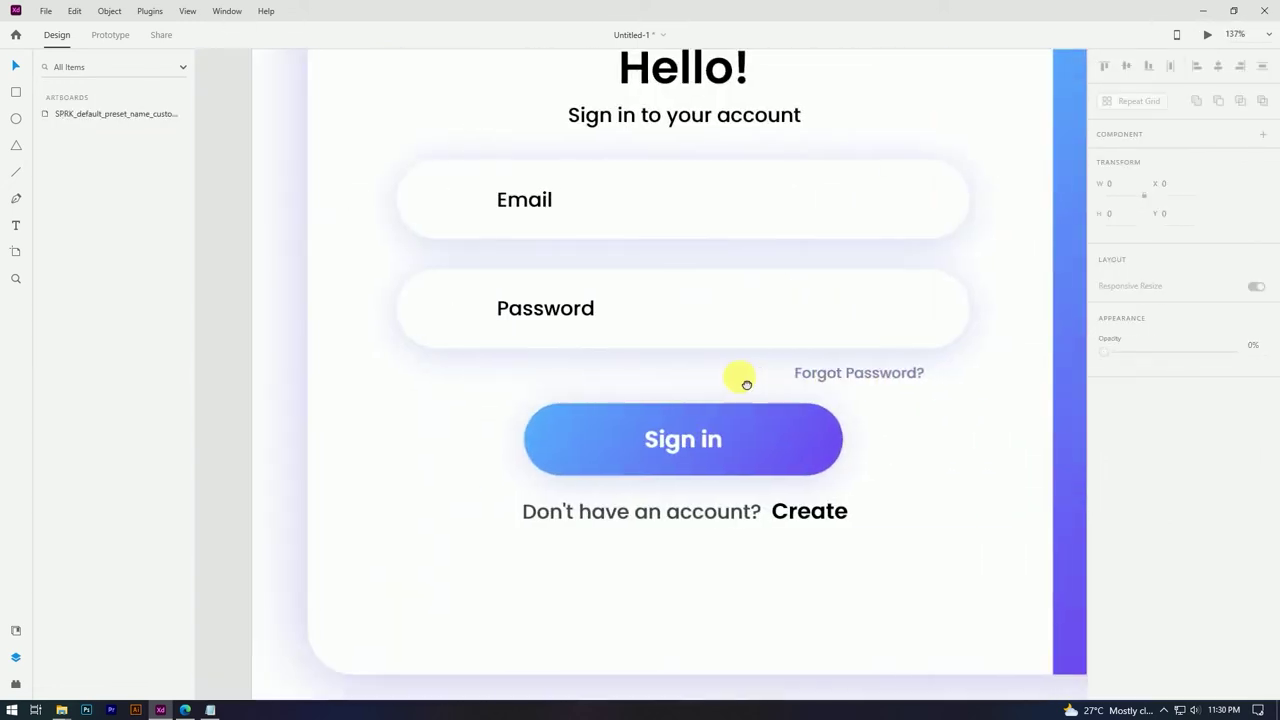
Copy the "Forgot Password?" text to the left end of the password field, level with the original
drag(883, 375, 543, 373)
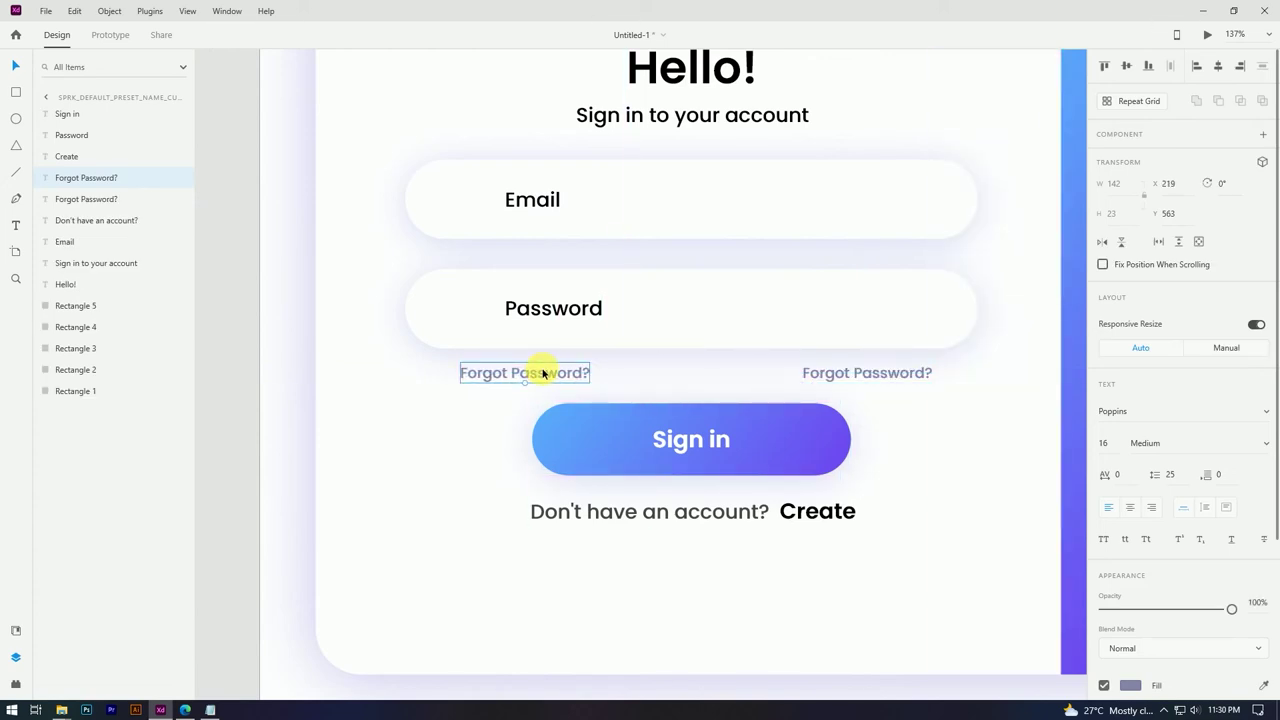
scroll(694, 334, down, 4)
scroll(600, 355, up, 8)
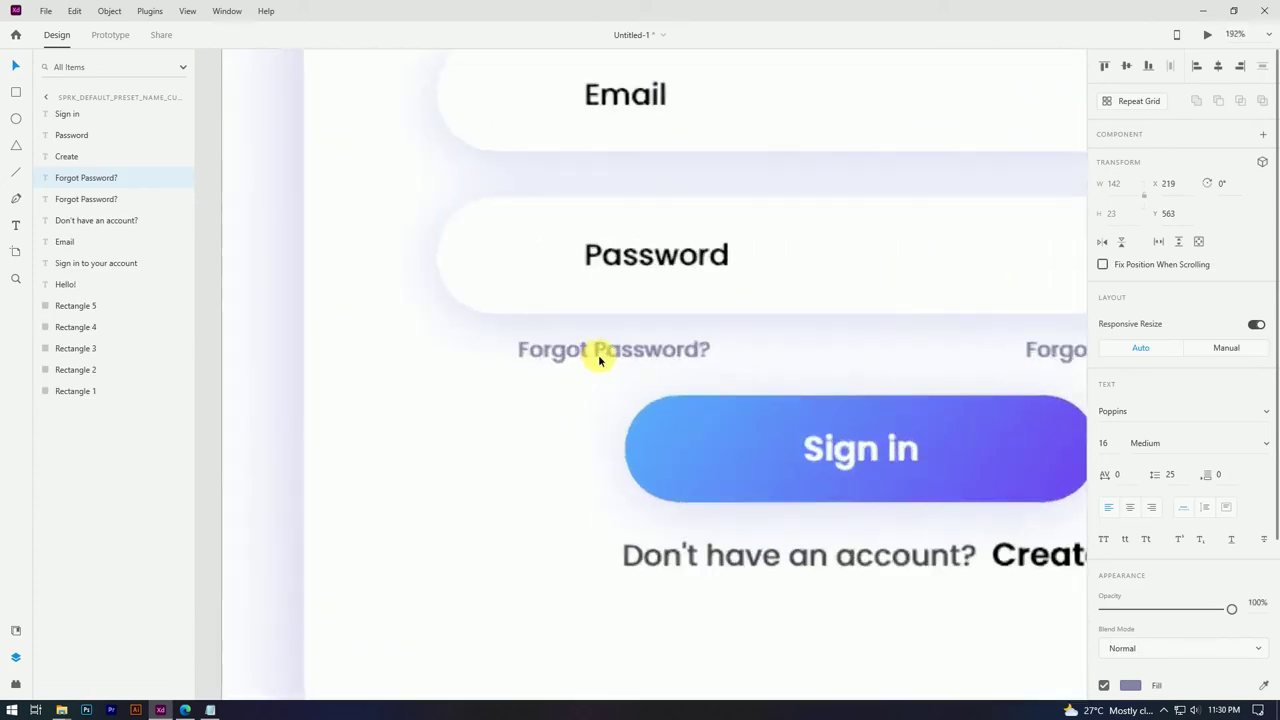
scroll(640, 346, down, 5)
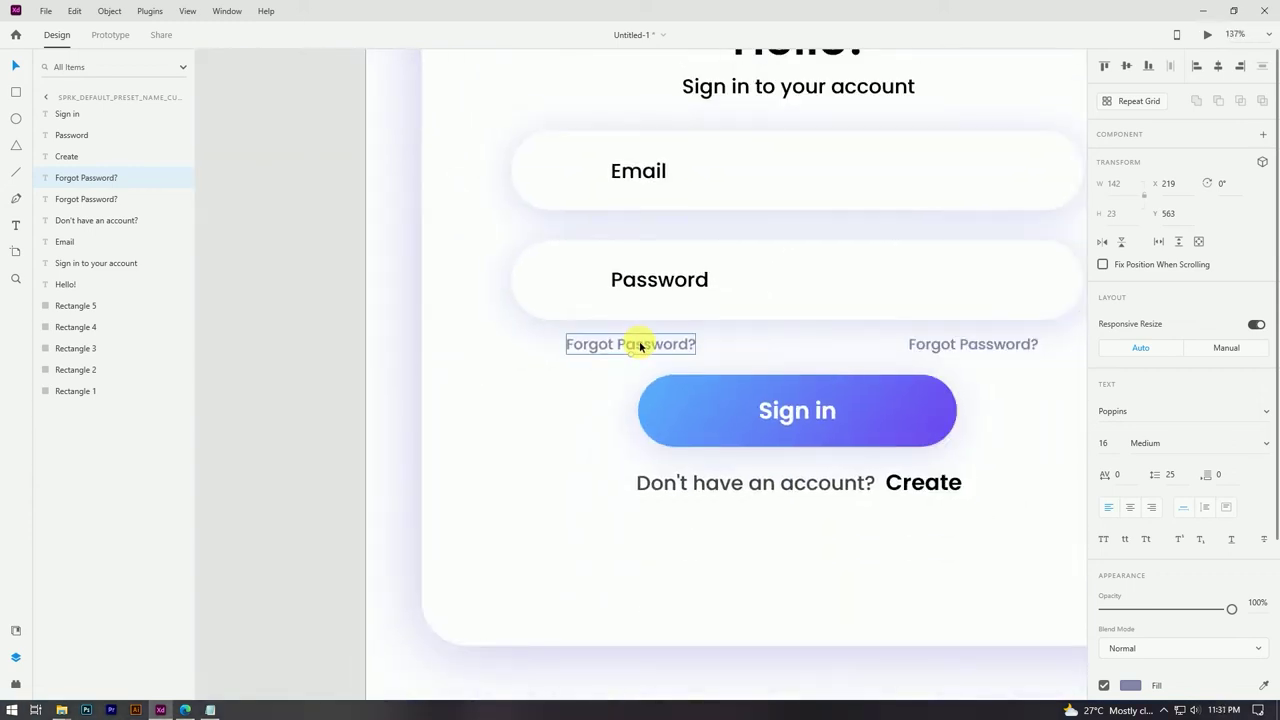
scroll(642, 345, up, 3)
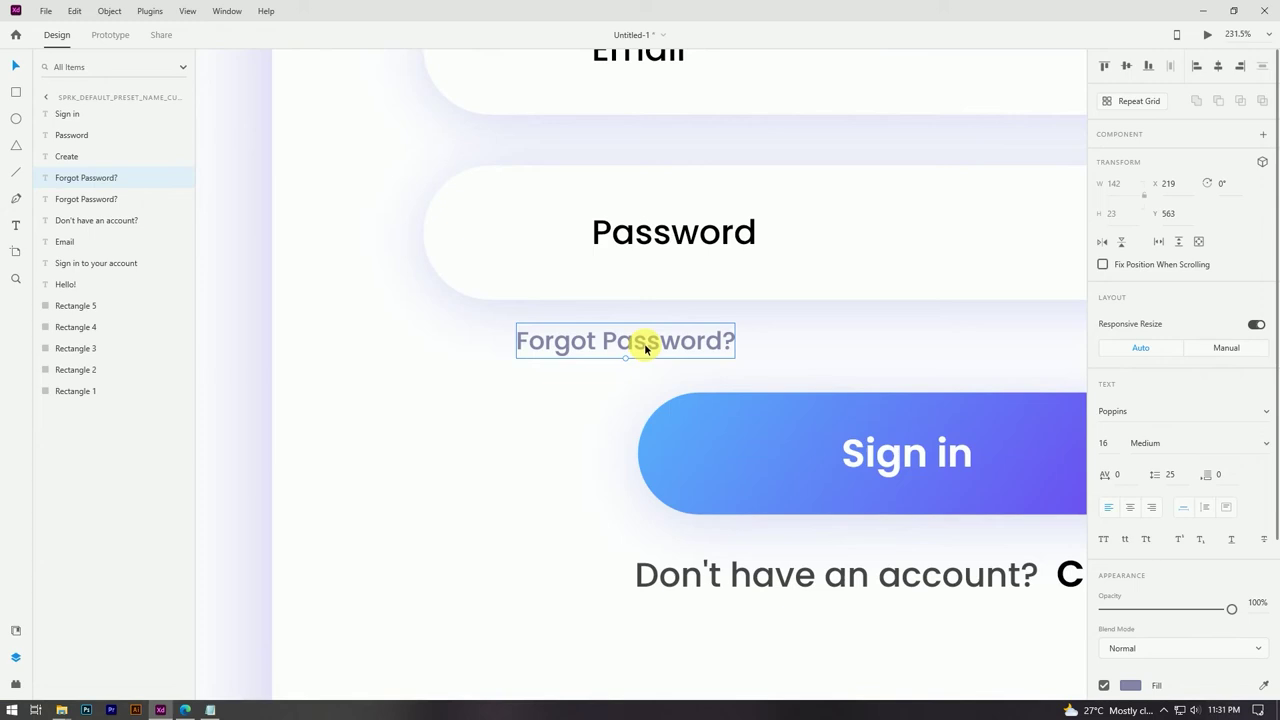
Change the copied text to "Remember Me" and shift it right, leaving room for a checkbox before it
double_click(644, 343)
text(Remember Me)
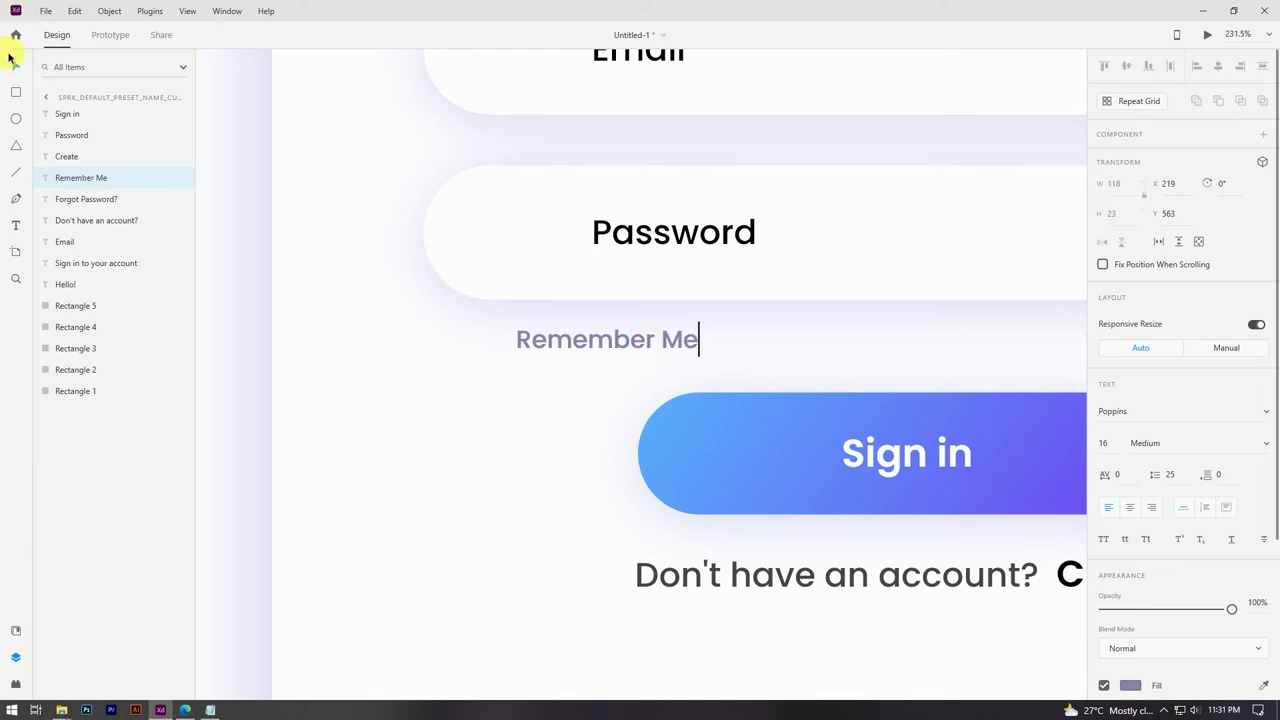
key(Escape)
drag(634, 337, 738, 343)
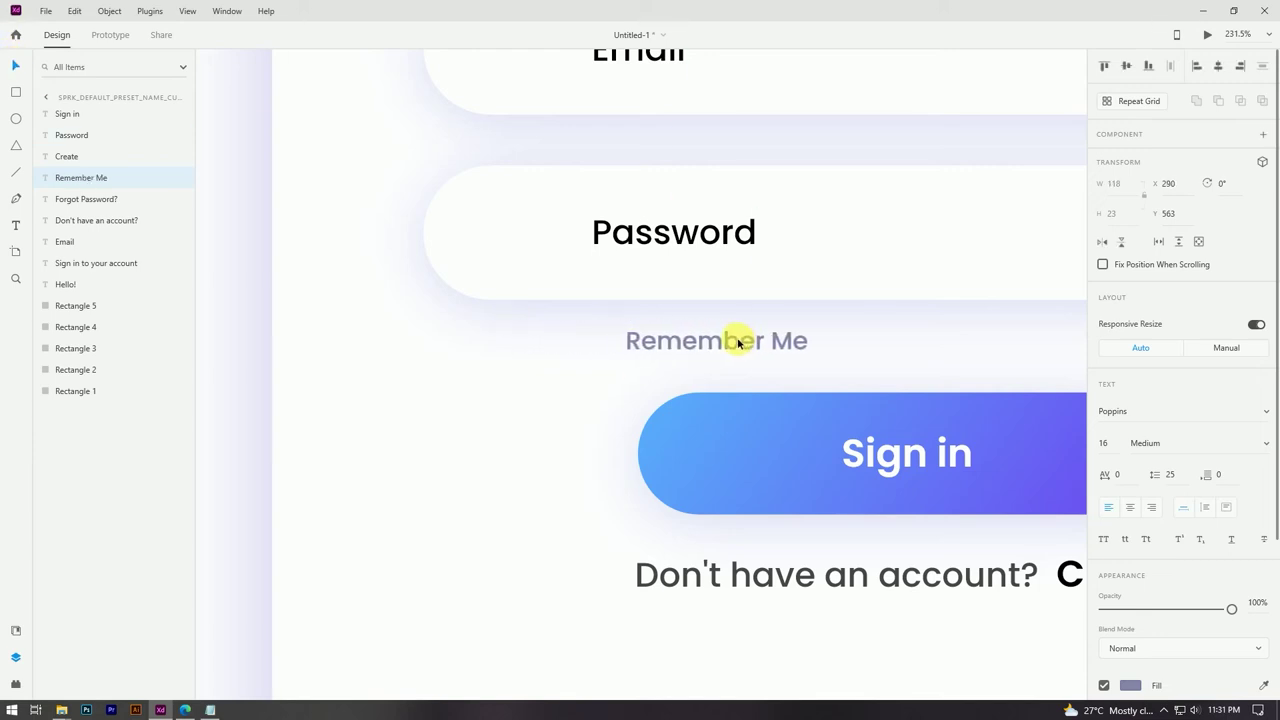
Draw a checkbox square of about 22 by 22 to the left of the "Remember Me" text
scroll(575, 332, down, 3)
scroll(586, 334, up, 3)
click(15, 92)
mouse_move(511, 325)
mouse_down()
mouse_move(535, 356)
mouse_move(577, 368)
mouse_up()
key(ctrl+z)
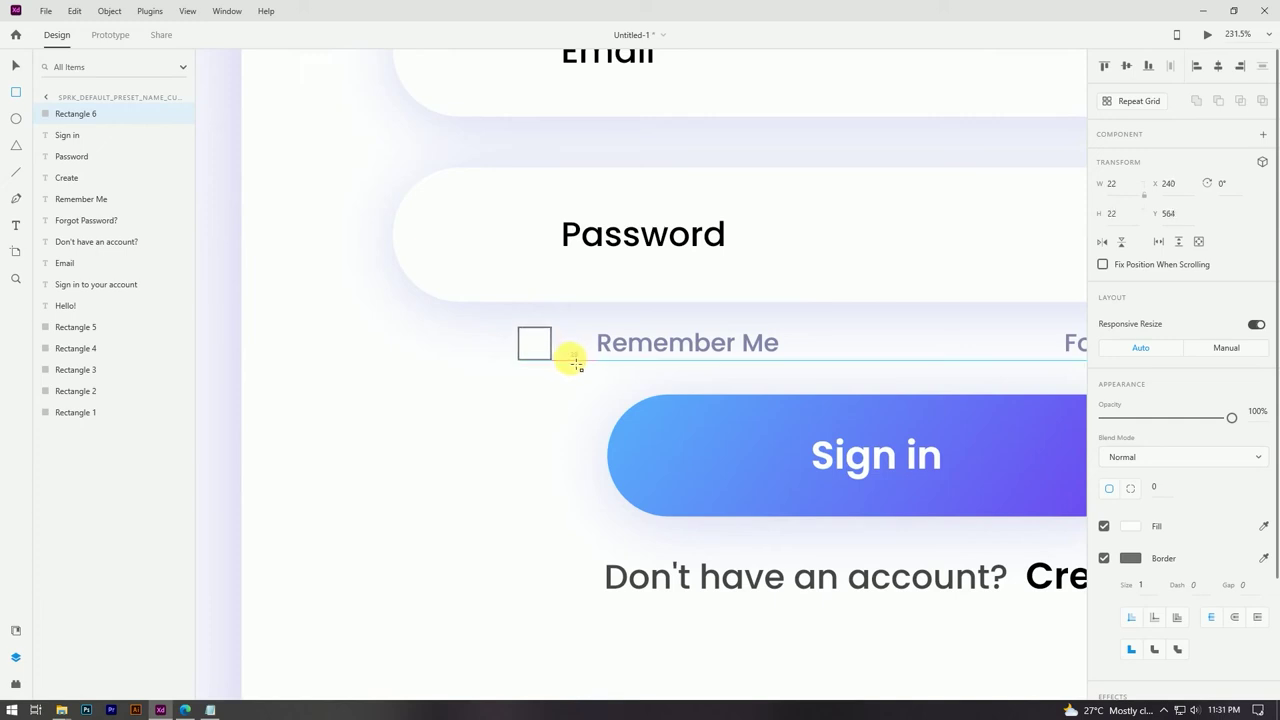
click(15, 65)
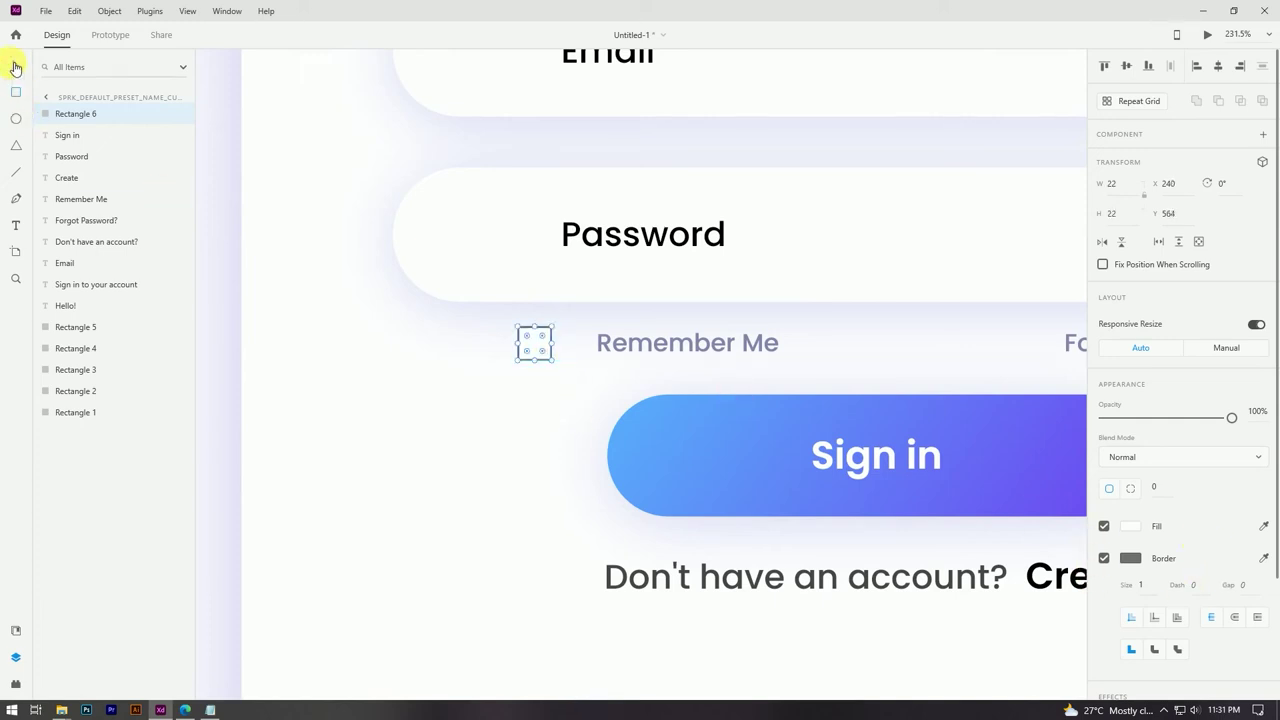
Copy the hex fill colour of the "Remember Me" text
click(627, 350)
scroll(1143, 583, down, 2)
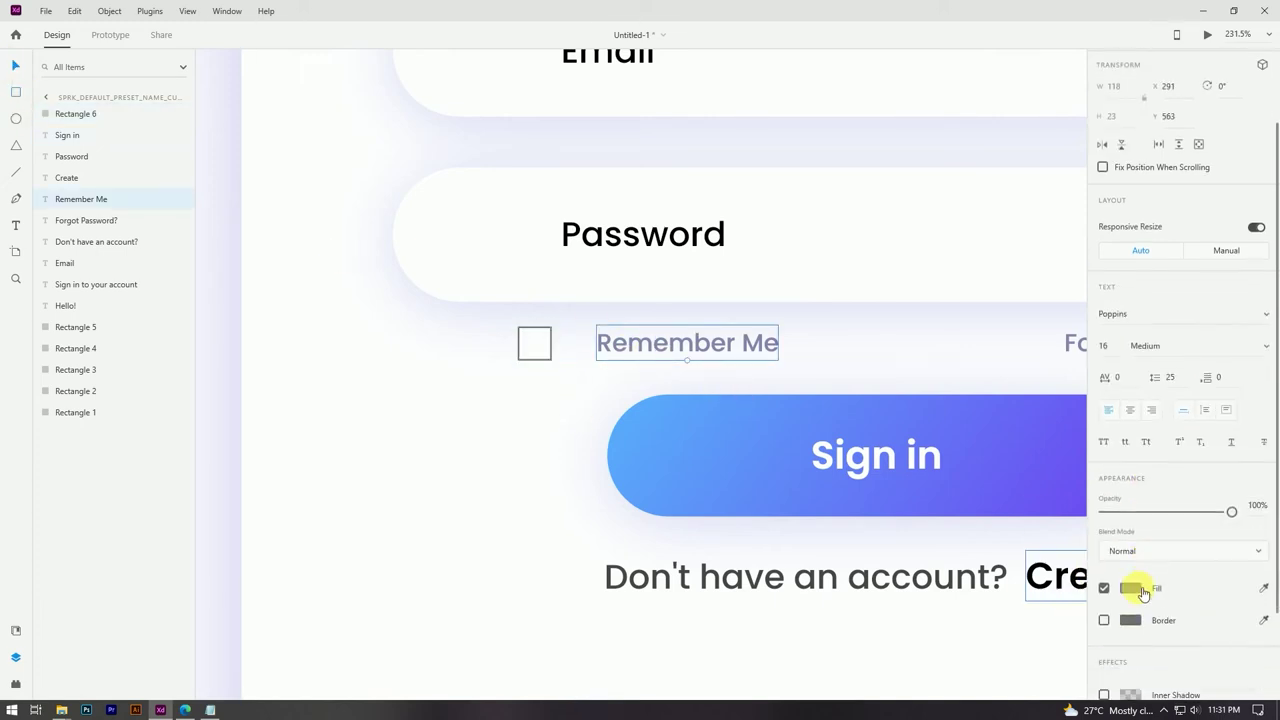
click(1134, 590)
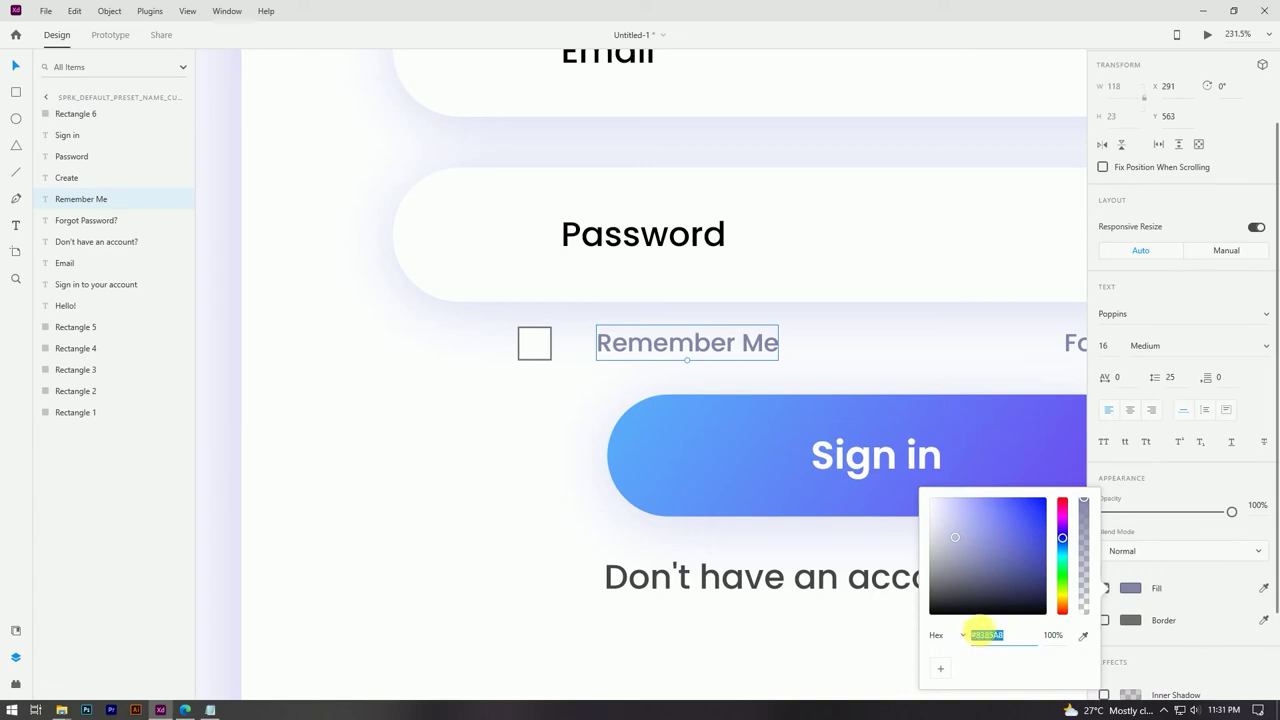
click(1131, 591)
click(1104, 589)
click(1105, 621)
click(1131, 621)
key(ctrl+z)
key(ctrl+z)
Remove the checkbox square's fill and set its border colour to #8385A8
click(531, 343)
click(1104, 507)
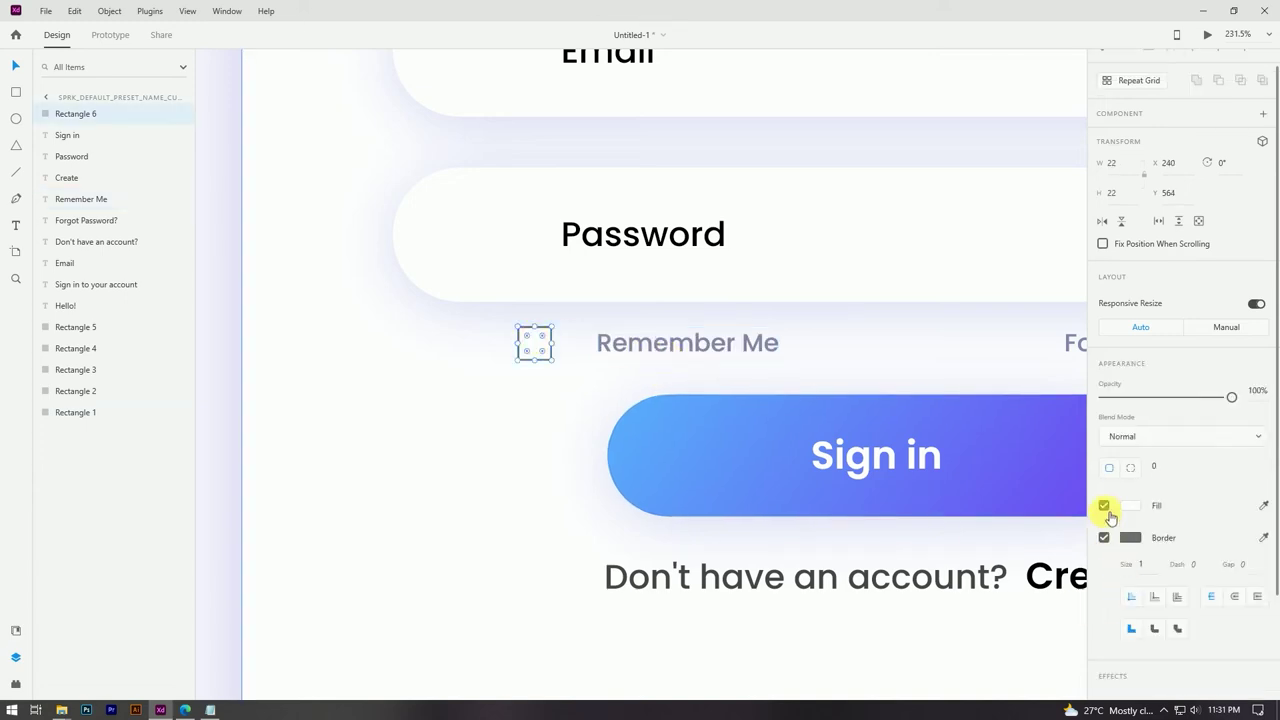
click(1104, 506)
click(1129, 537)
click(1012, 588)
drag(1018, 595, 966, 596)
key(Return)
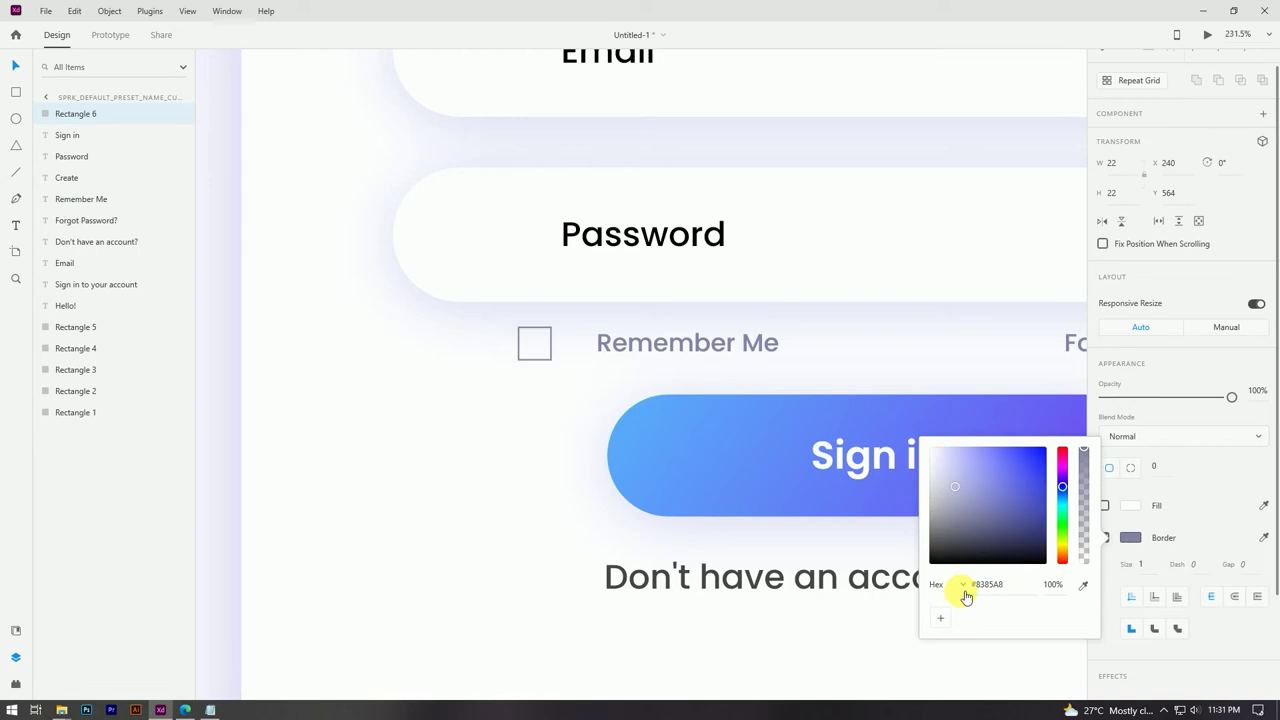
Give the checkbox a border size of 2 and a corner radius of 5, and move it closer to "Remember Me"
click(1146, 562)
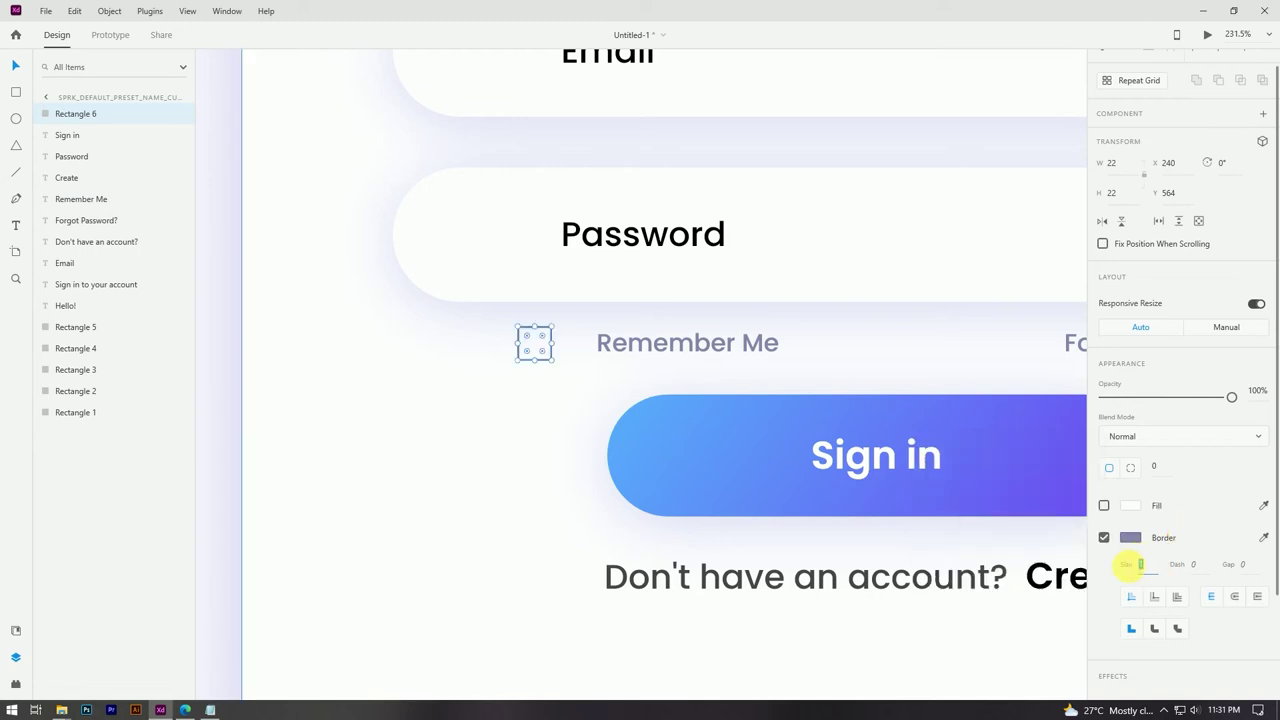
scroll(548, 339, up, 3)
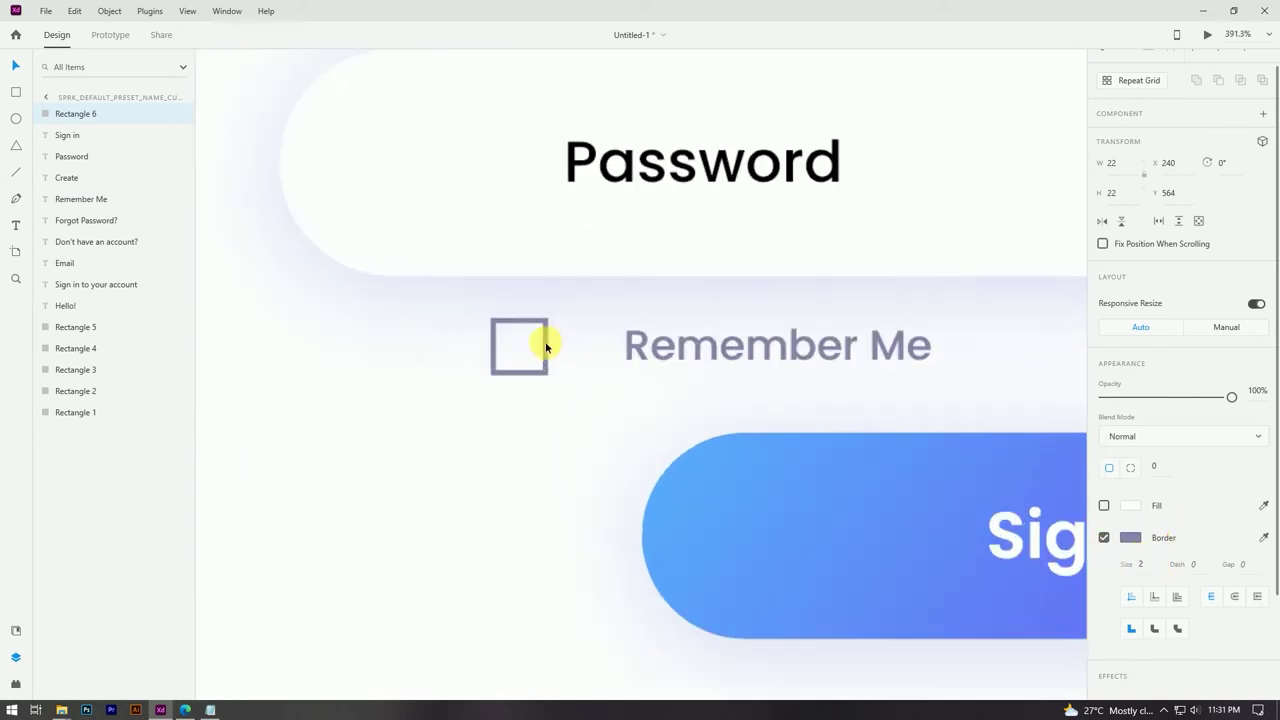
click(527, 350)
mouse_move(540, 343)
mouse_down()
mouse_move(588, 343)
mouse_move(552, 336)
mouse_up()
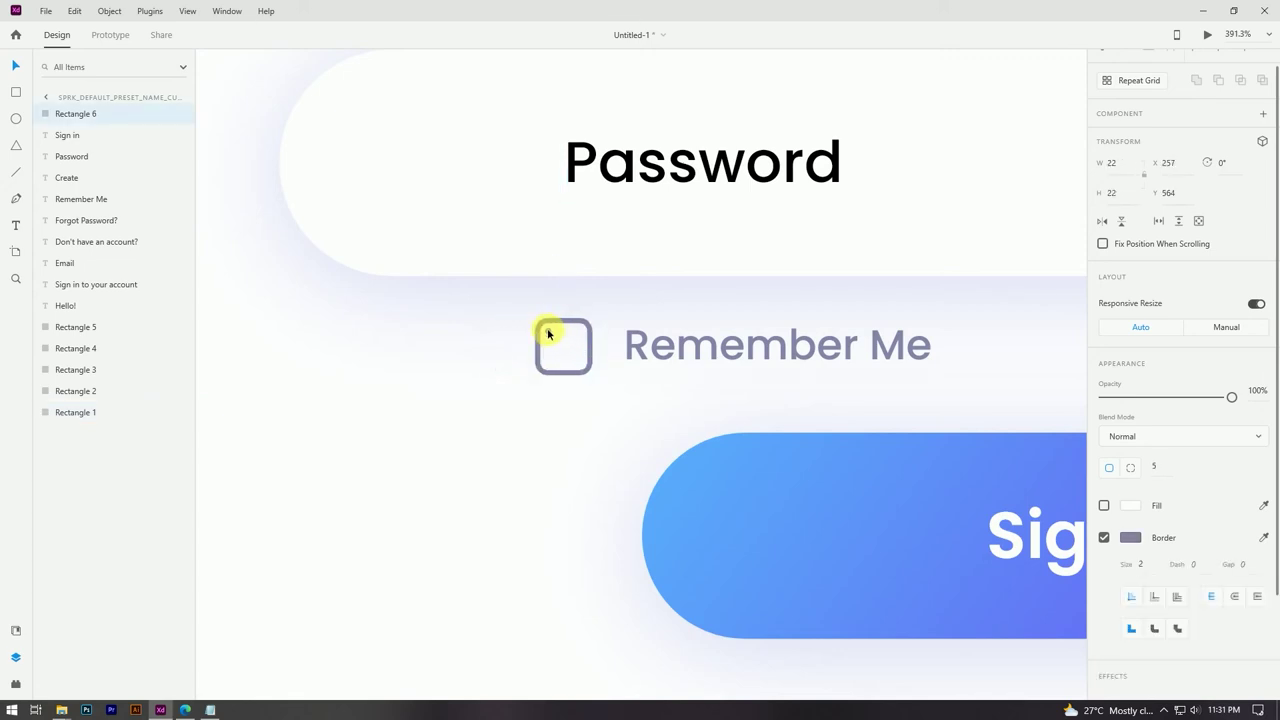
Set the checkbox's border size to 2.2
scroll(573, 358, down, 3)
scroll(573, 358, down, 2)
scroll(572, 360, up, 6)
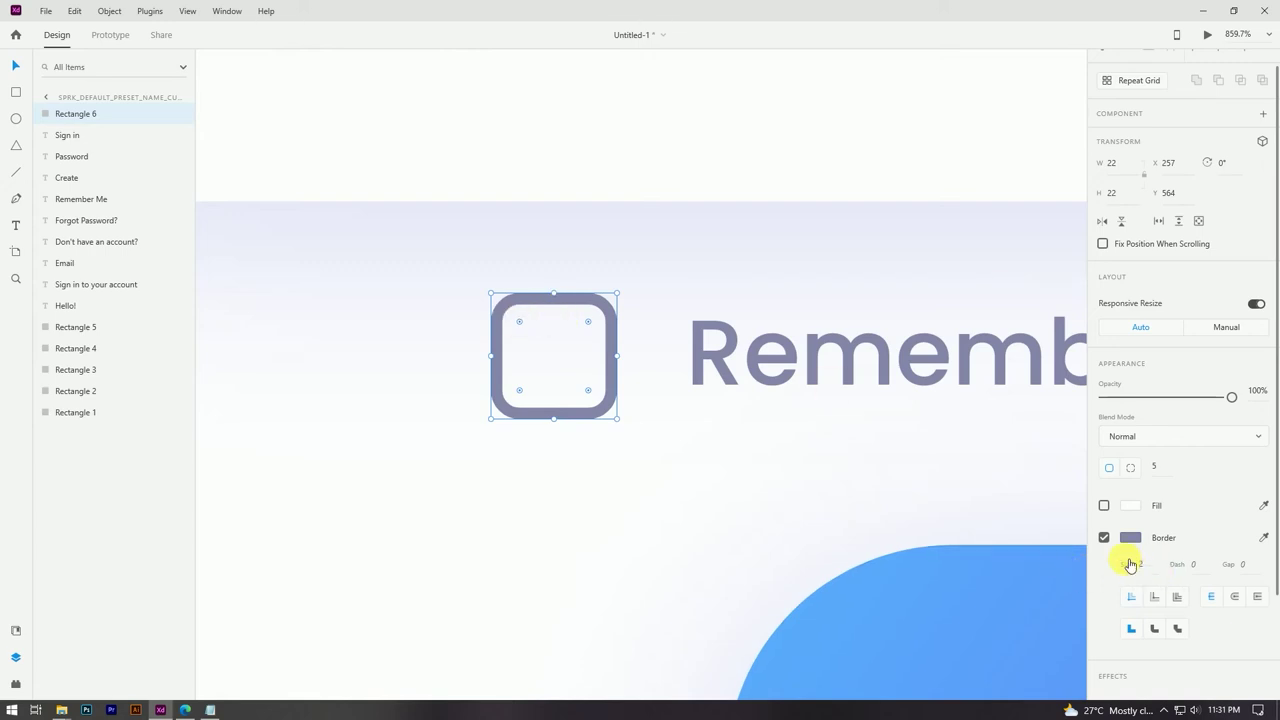
key(2)
key(2)
key(Return)
drag(1136, 342, 1231, 342)
scroll(1143, 617, down, 1)
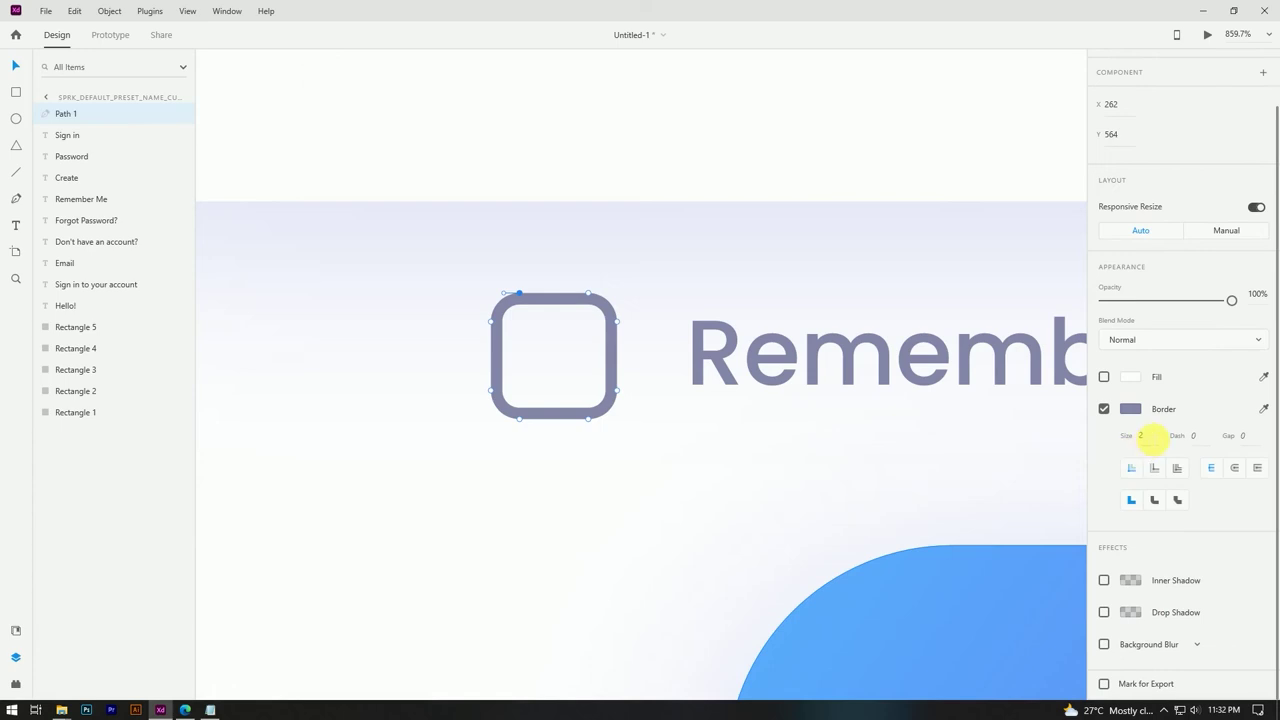
click(1149, 437)
text(2.2)
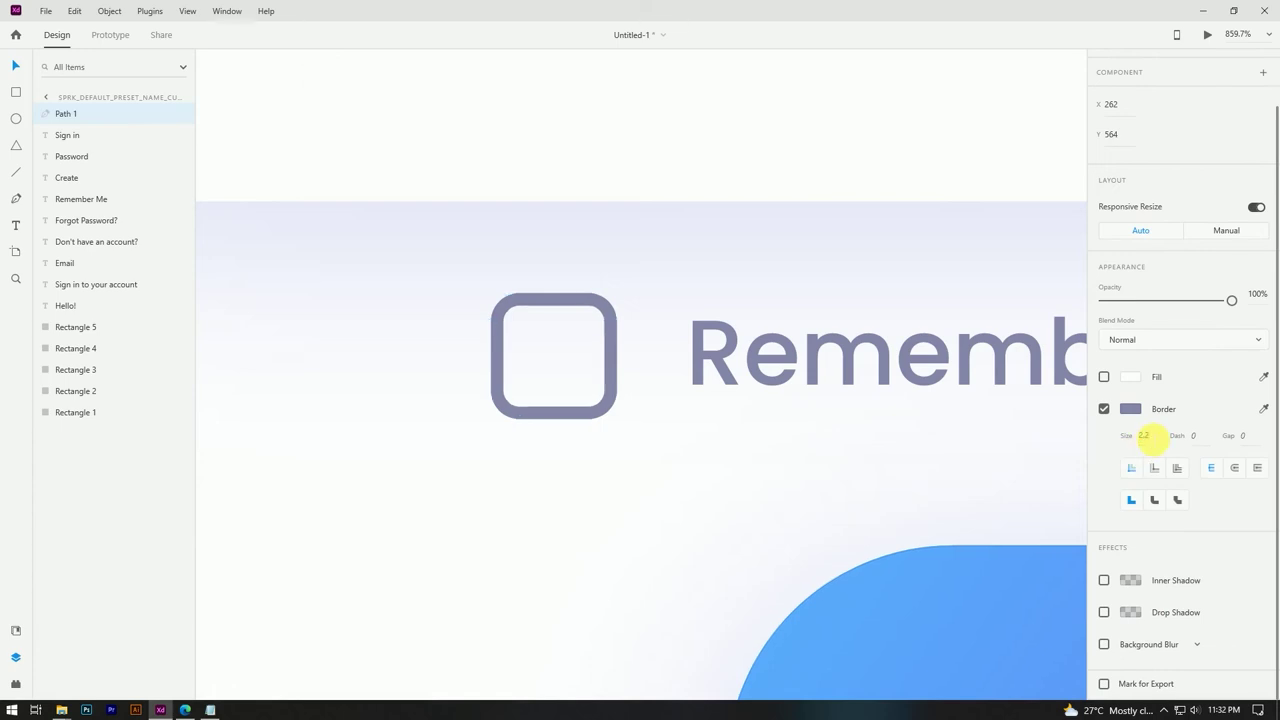
scroll(578, 376, down, 3)
scroll(477, 371, down, 3)
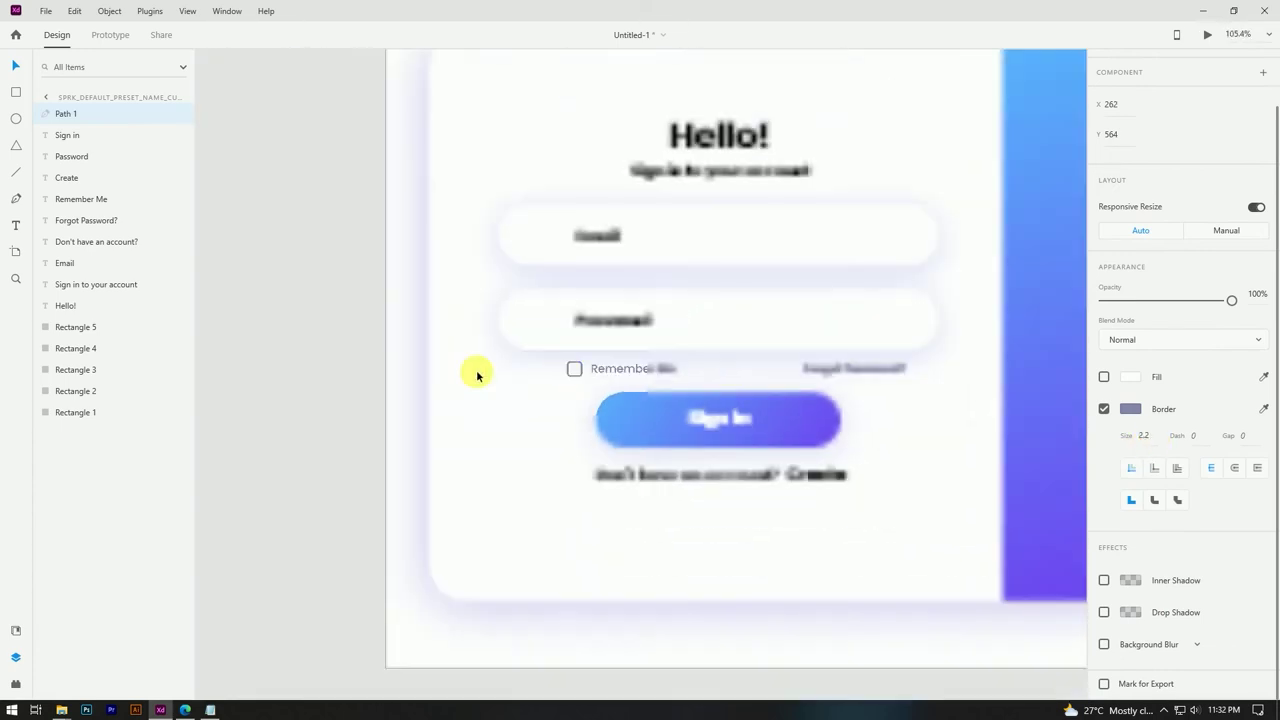
Scale the checkbox down to about 18 by 18, keeping it in line with the "Remember Me" text
key(Escape)
scroll(480, 400, up, 6)
click(643, 326)
drag(649, 407, 646, 363)
scroll(522, 378, down, 1)
key(ctrl+0)
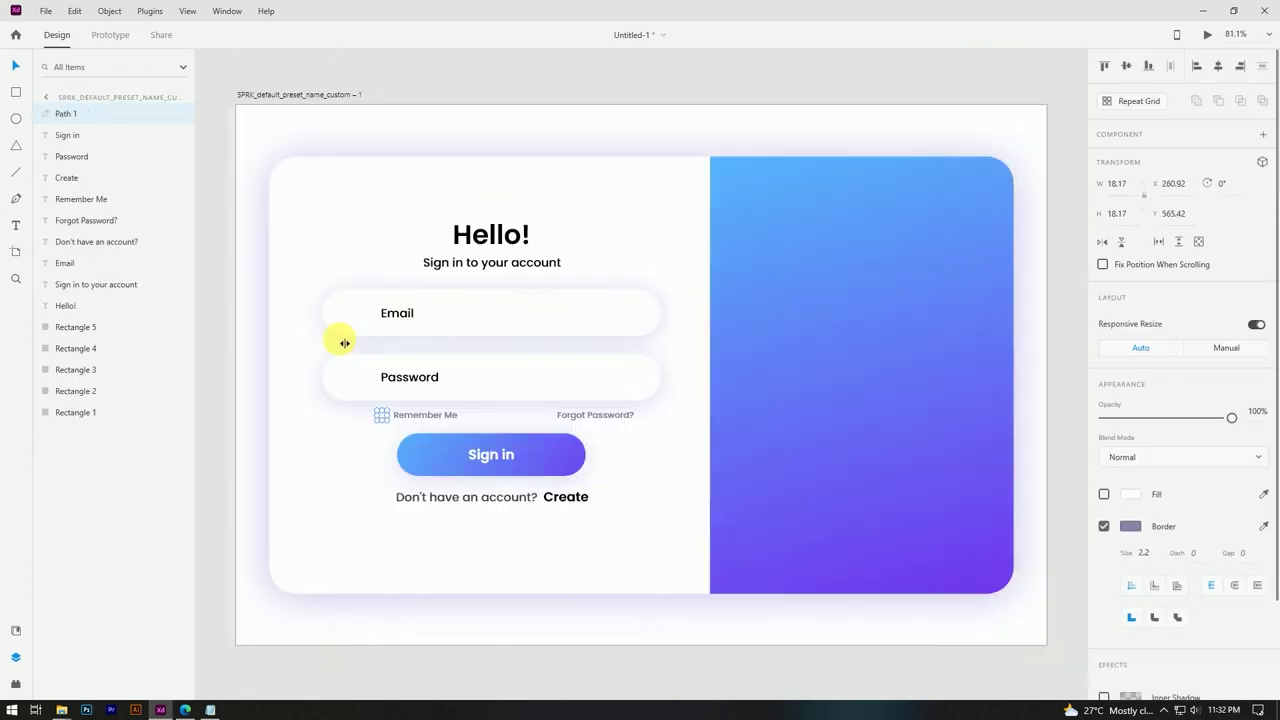
click(537, 663)
Move the checkbox and the "Remember Me" text left together, to about X 235
scroll(300, 425, up, 3)
scroll(470, 418, up, 2)
scroll(504, 417, up, 1)
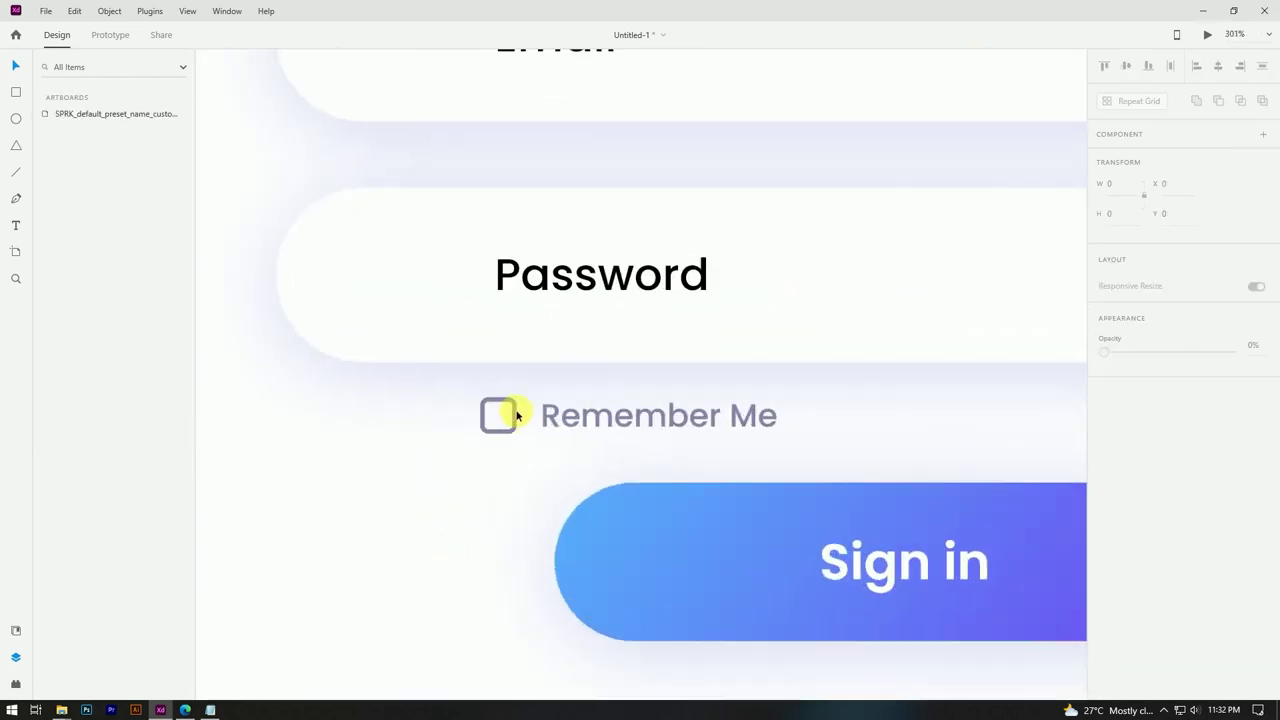
click(510, 415)
shift+click(617, 413)
scroll(617, 413, down, 5)
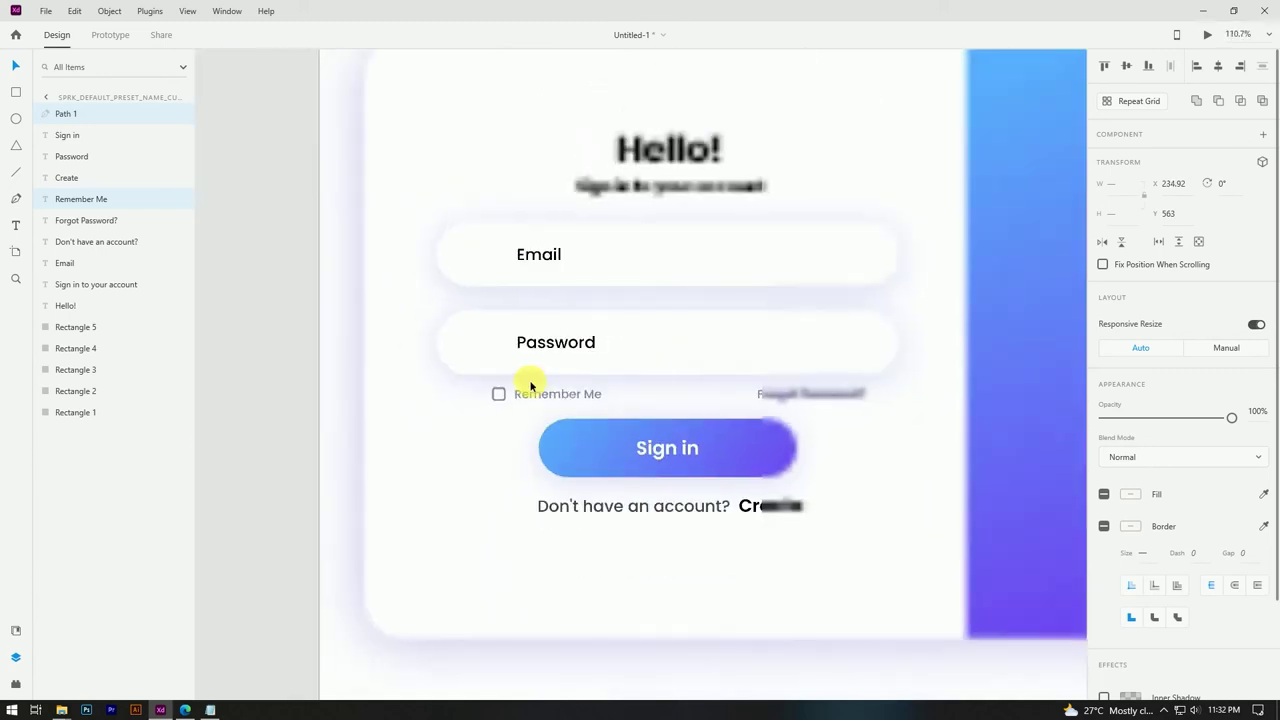
scroll(530, 386, down, 4)
click(351, 383)
scroll(385, 387, up, 3)
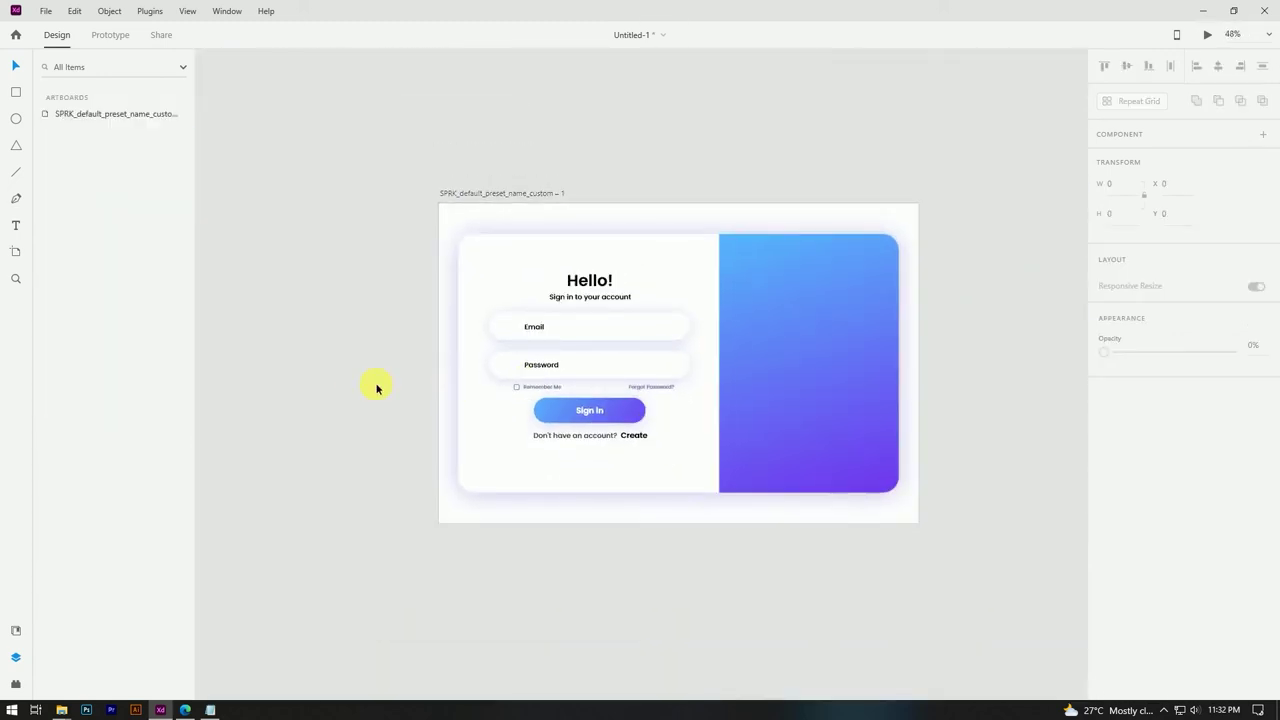
key(ctrl+0)
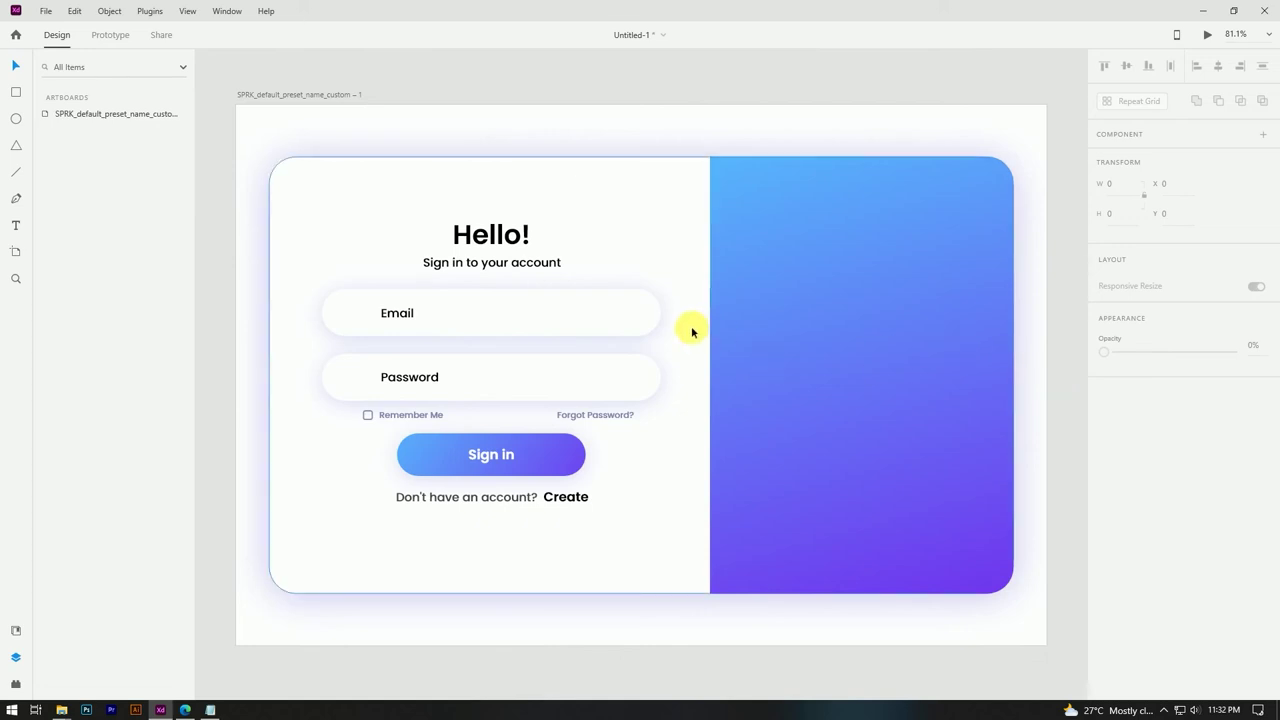
Copy the "Hello!" heading to the middle of the gradient side panel and change its text to "Welcome Back!"
click(478, 234)
drag(478, 234, 873, 306)
double_click(873, 306)
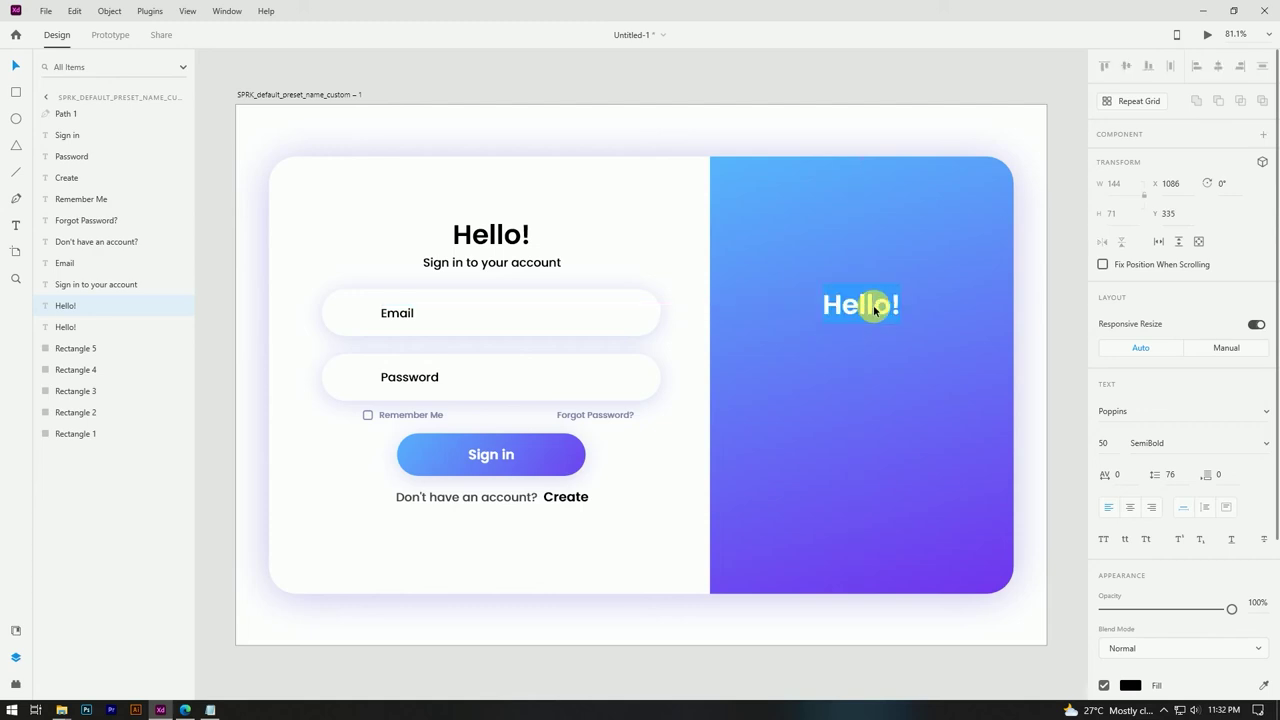
text(Wlco)
key(BackSpace)
key(BackSpace)
key(BackSpace)
text(elcome Back)
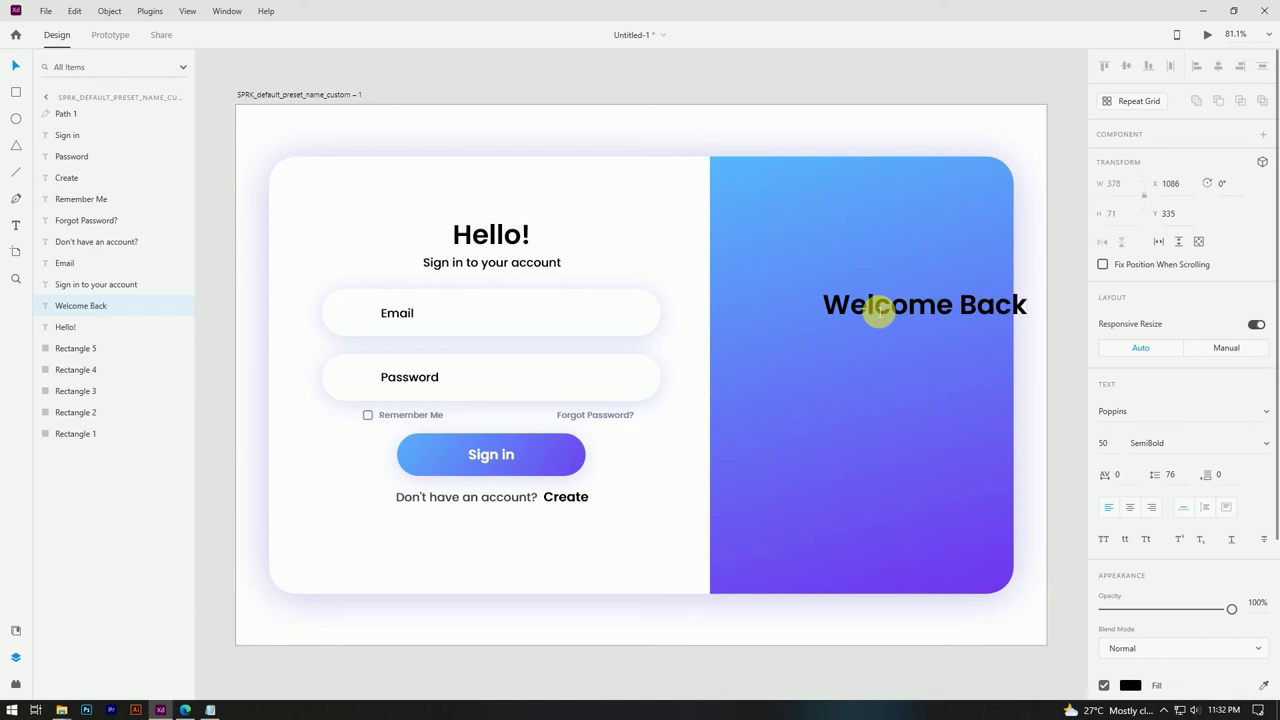
click(14, 64)
drag(971, 330, 904, 313)
scroll(1129, 485, down, 4)
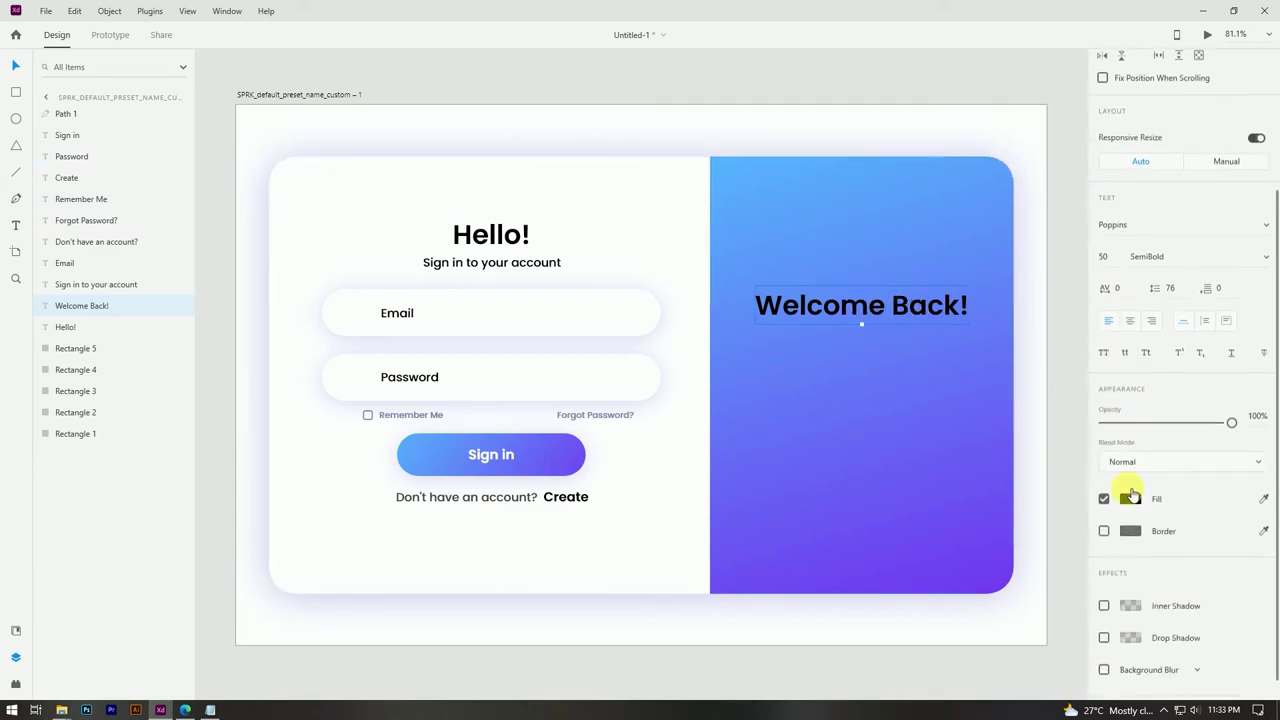
click(1130, 476)
click(915, 430)
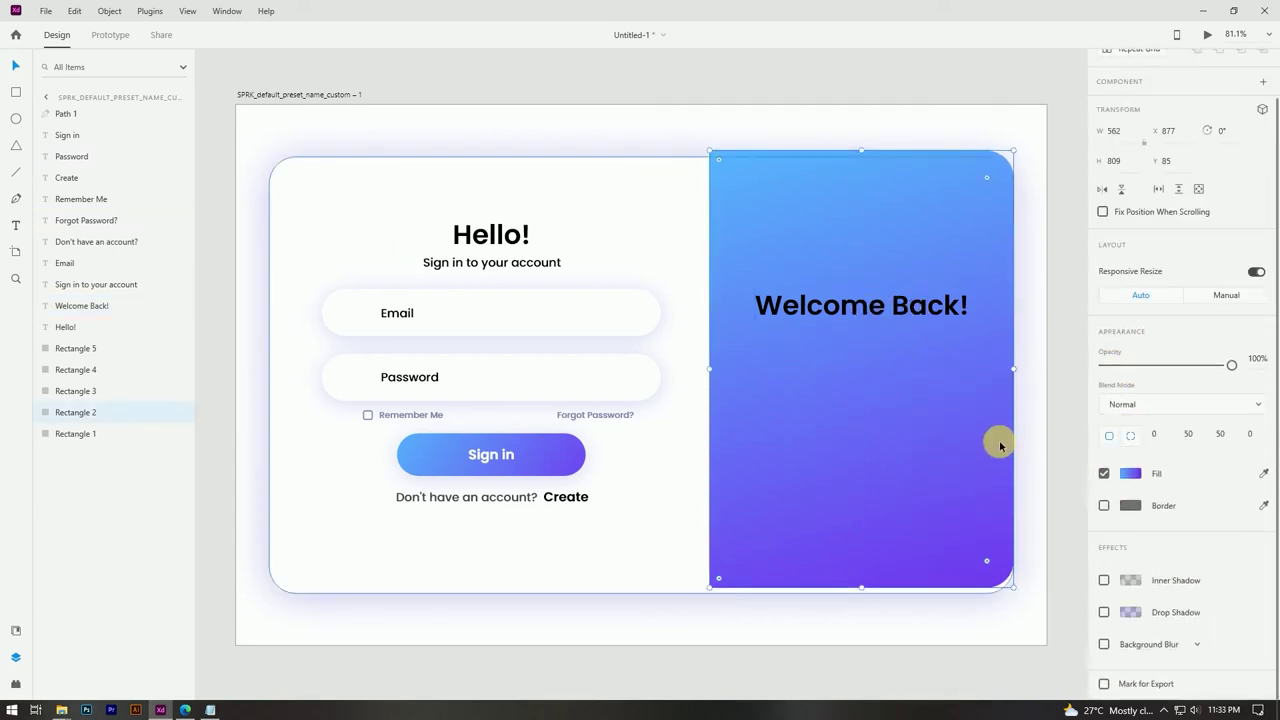
click(1130, 473)
click(1063, 306)
Set the fill of the "Welcome Back!" heading to white
click(955, 310)
scroll(1150, 490, down, 3)
click(1130, 473)
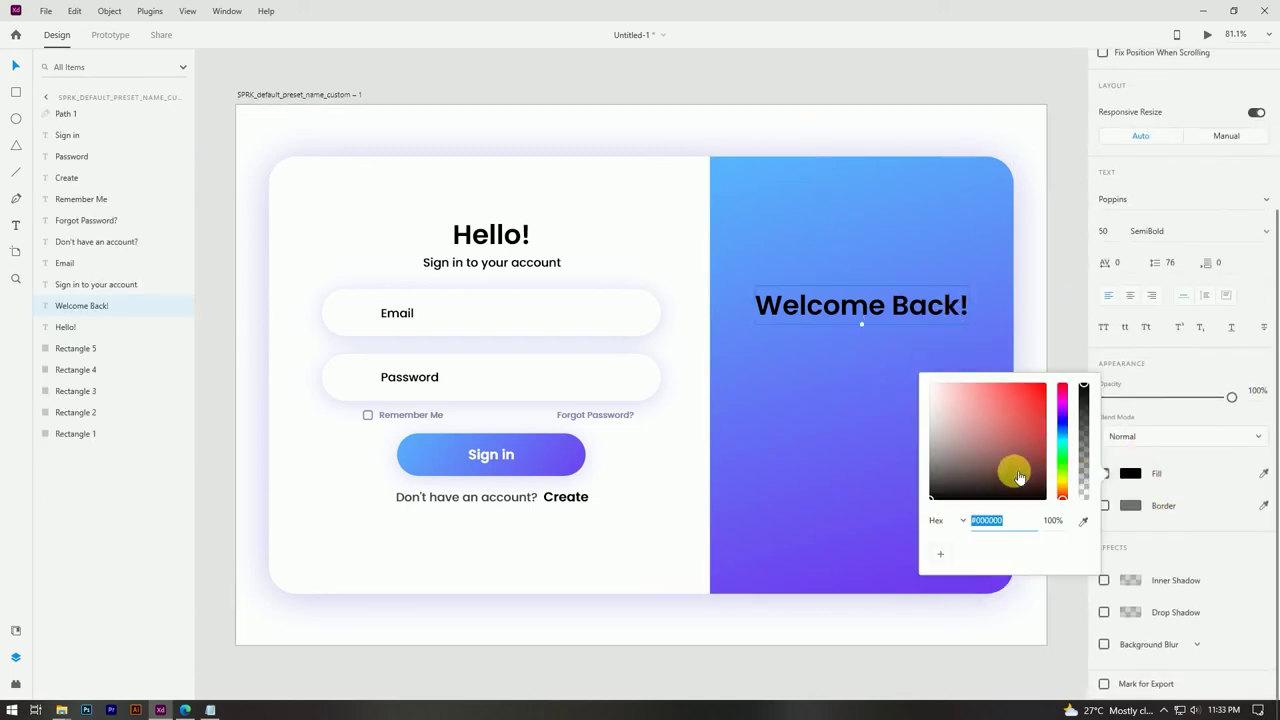
drag(1014, 471, 920, 375)
click(1052, 300)
click(874, 317)
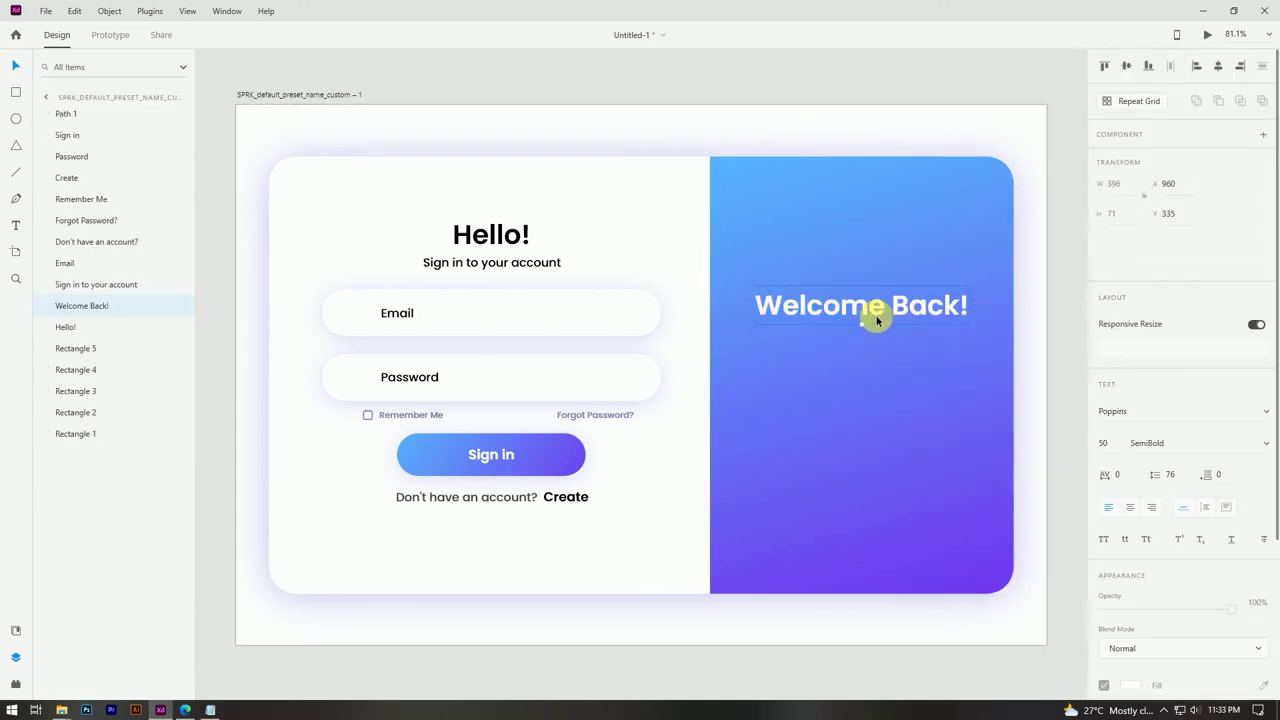
Move the "Welcome Back!" heading down to Y 370 and copy the "Sign in to your account" text to just beneath it
drag(882, 317, 885, 335)
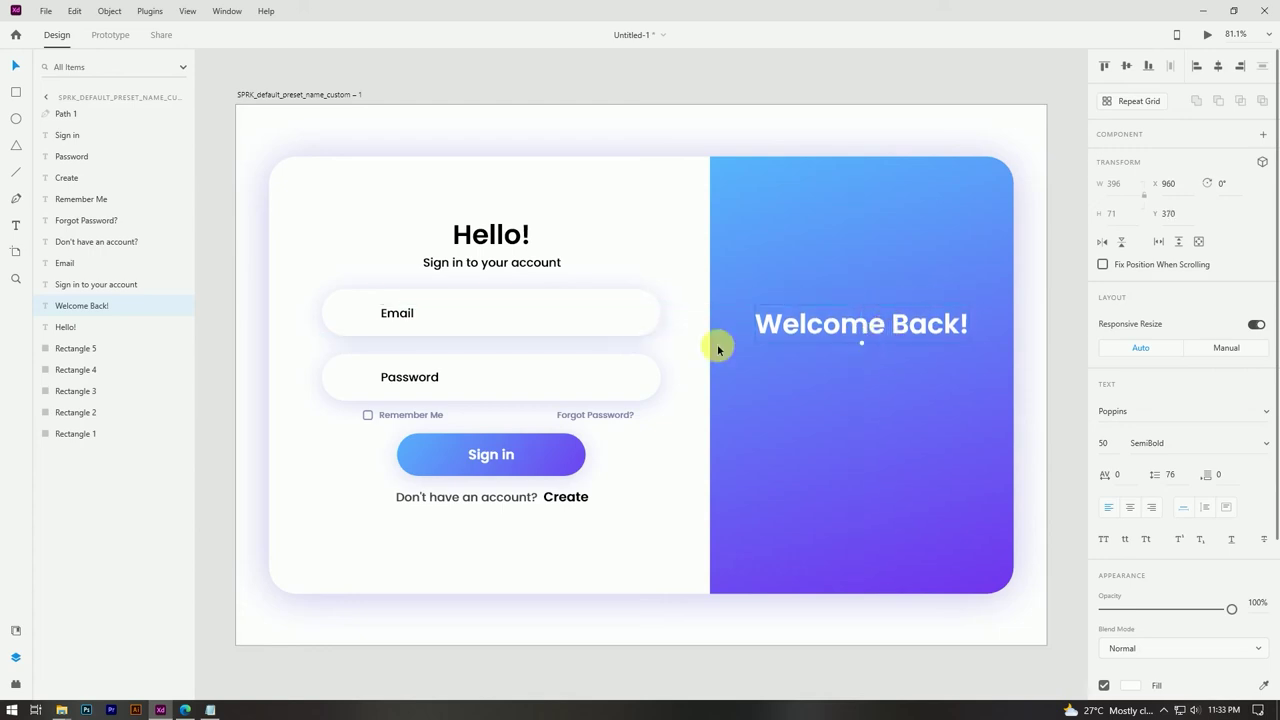
click(505, 262)
drag(505, 262, 876, 359)
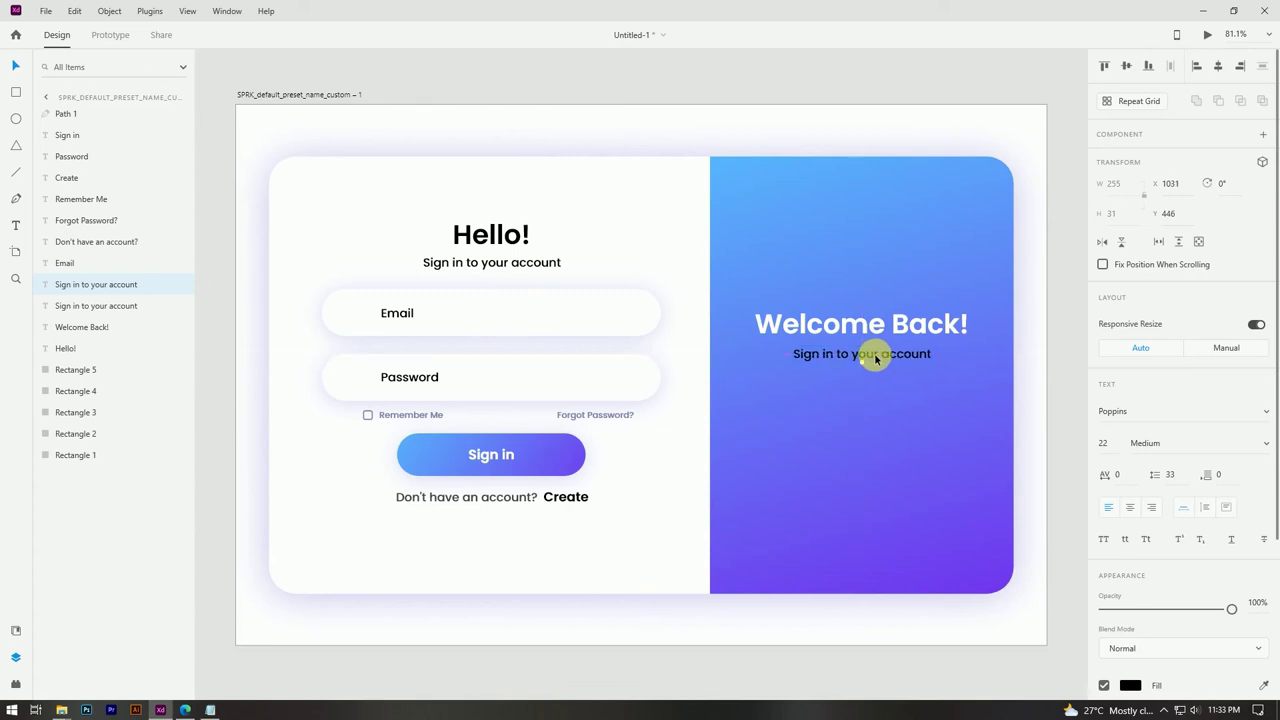
Set the "Welcome Back!" heading's font size to 40 and recentre it in the gradient panel
click(892, 323)
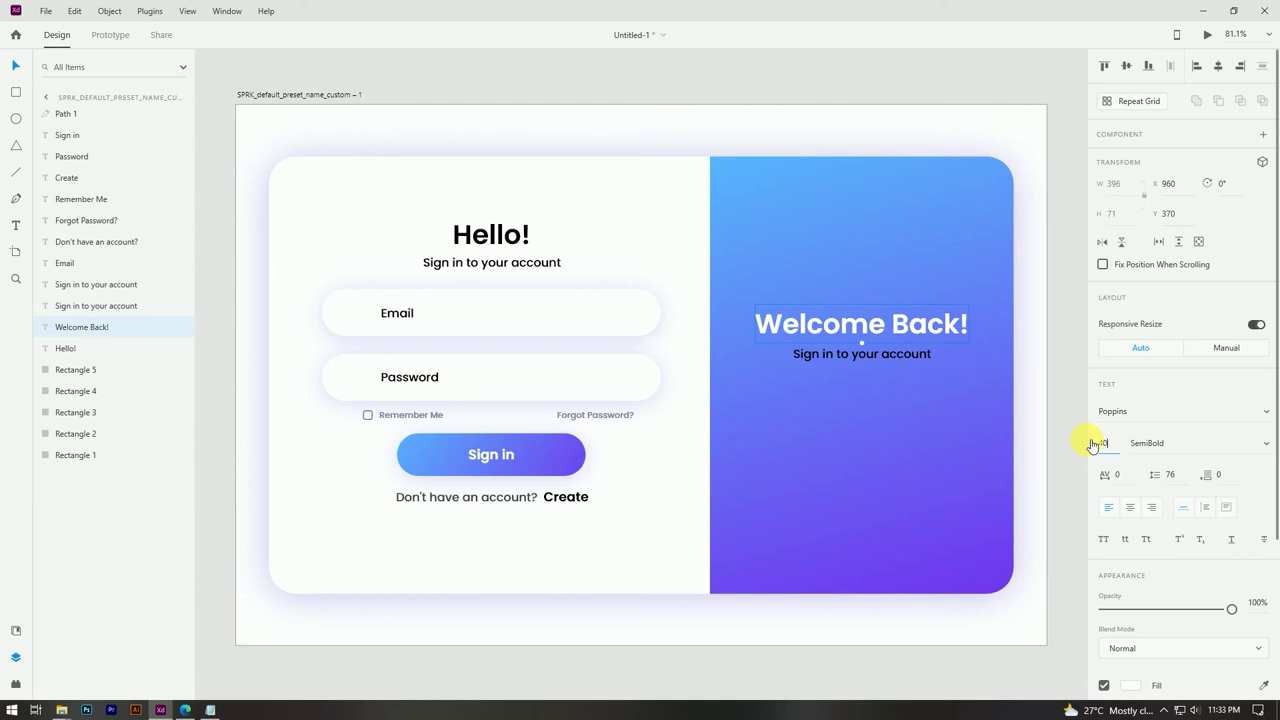
click(1092, 443)
text(40)
key(Return)
drag(848, 319, 872, 328)
Set the copied subtitle's font size to 25 and position it under the heading at about X 1014, Y 454
click(873, 362)
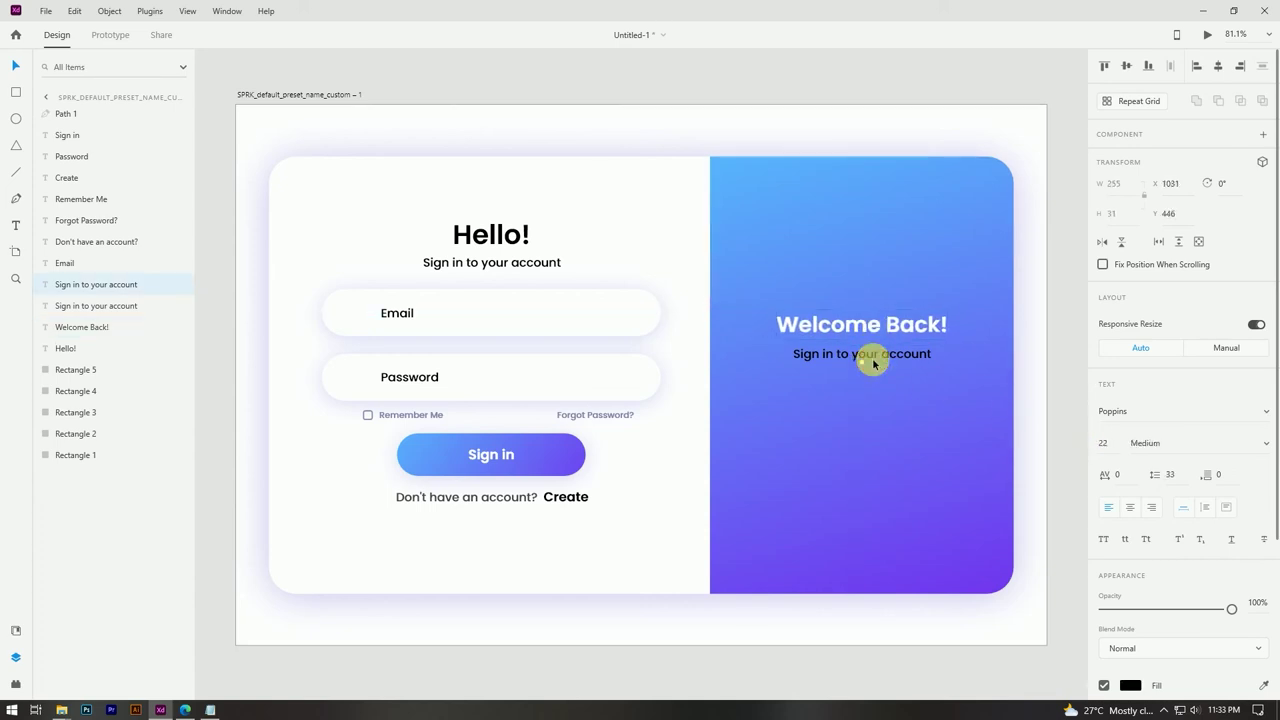
click(1090, 443)
text(25)
key(Return)
drag(912, 360, 905, 365)
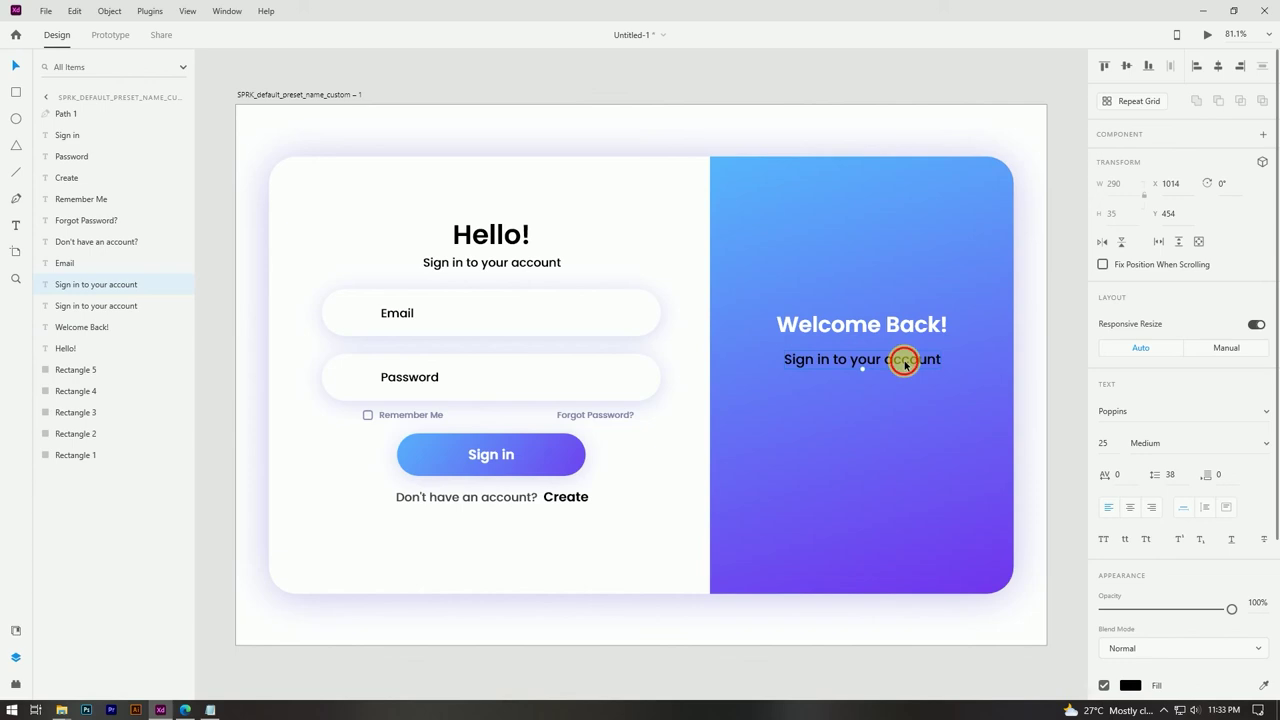
Change the copied subtitle's text to "Simply create your account by" and centre it under the "Welcome Back!" heading
double_click(905, 365)
text(Simply create)
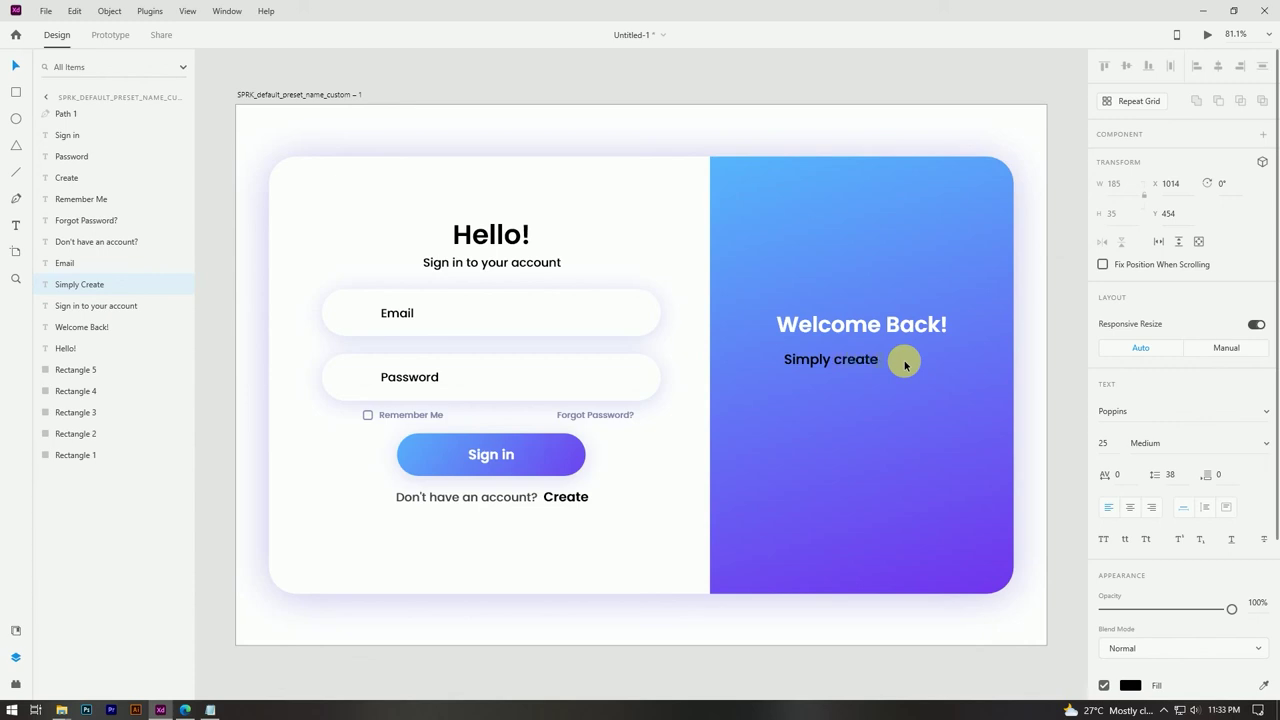
text(our)
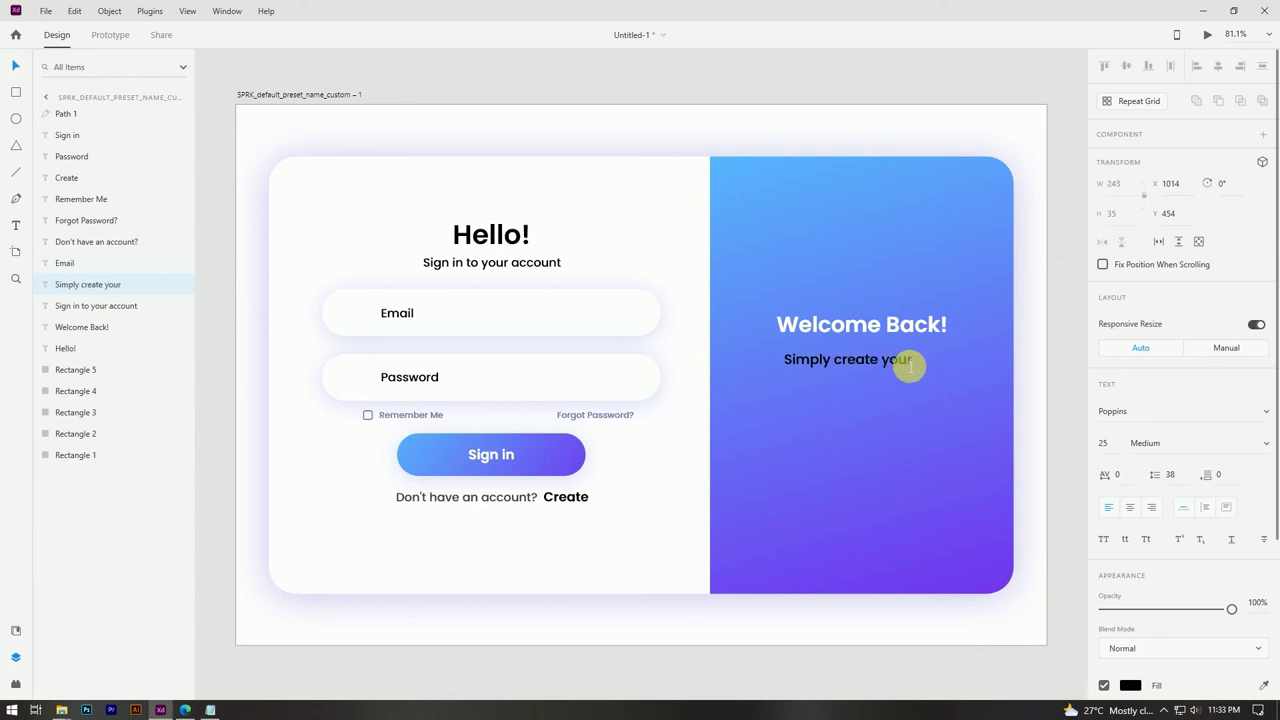
text( account by)
click(15, 66)
drag(928, 362, 903, 360)
Set the fill of the "Simply create your account by" text to white
scroll(1220, 514, down, 3)
click(1130, 474)
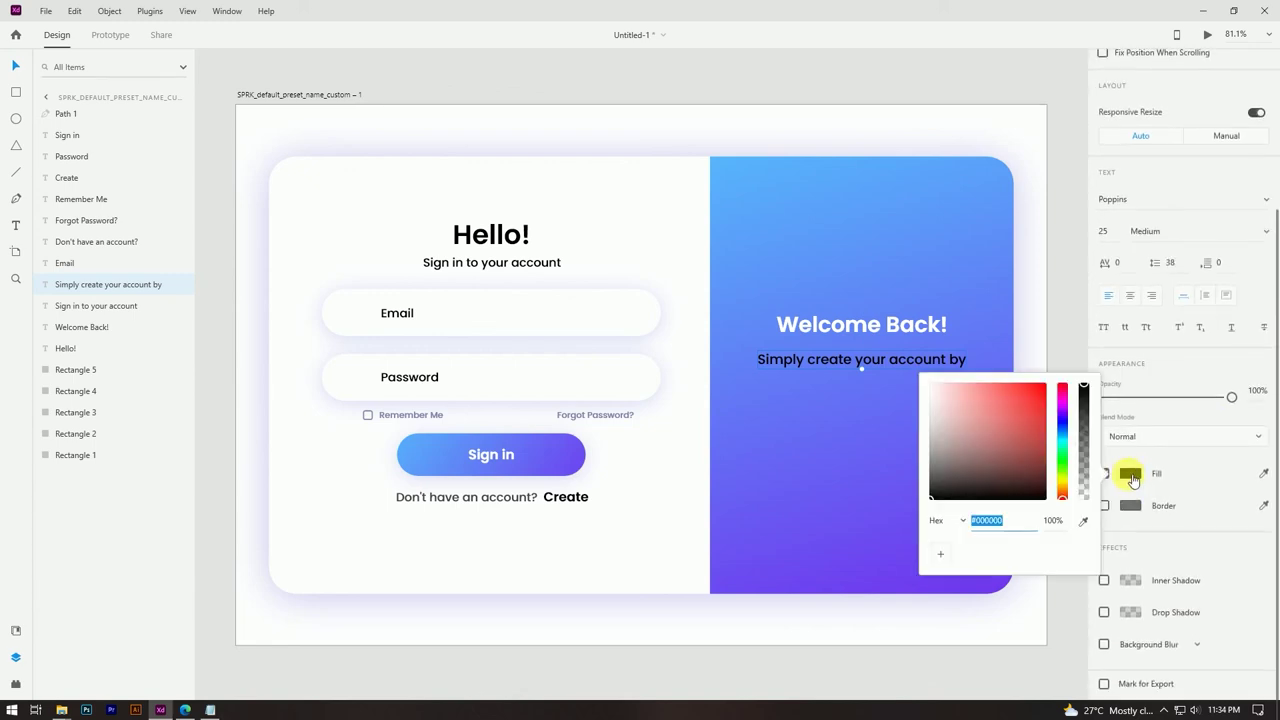
drag(986, 457, 930, 386)
click(1069, 308)
Duplicate the description line to about Y 500, change the copy's text to "clicking the signin botton." and centre it under the first line
double_click(930, 387)
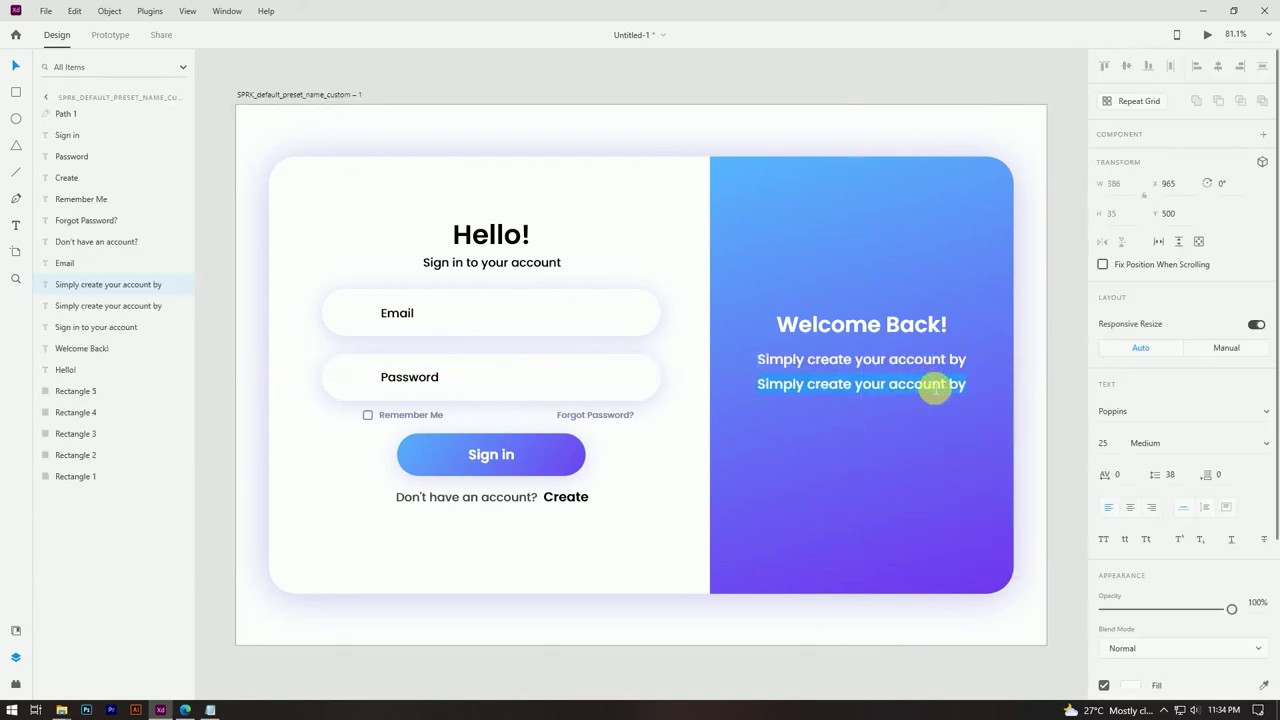
text(cl)
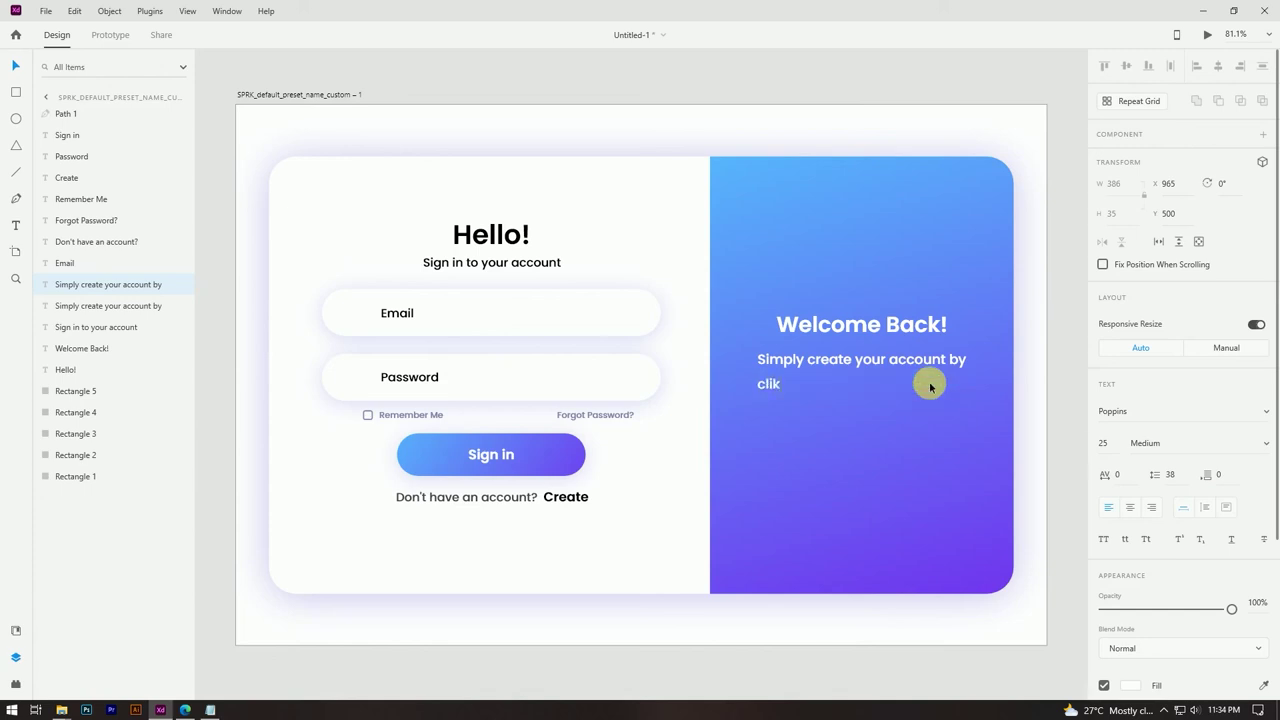
text(icking the signin botton.)
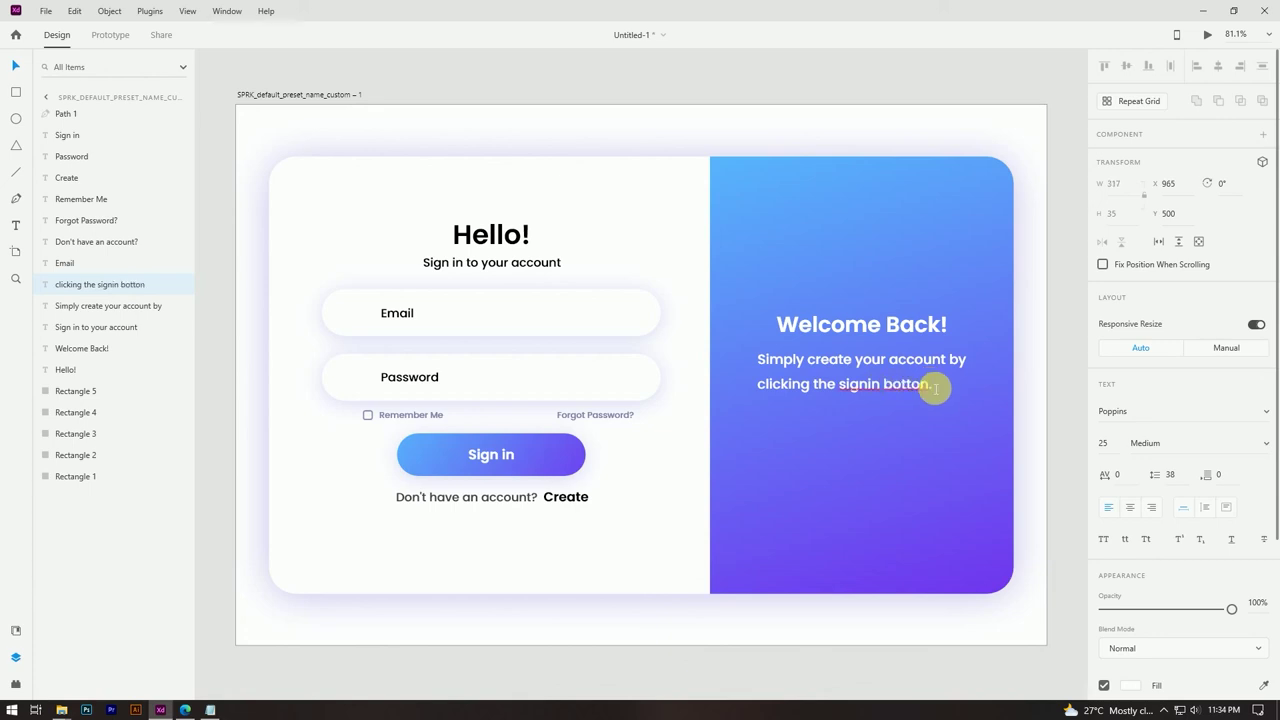
click(15, 65)
drag(865, 385, 885, 383)
Select the "Welcome Back!" heading with both description lines and align their horizontal centres
shift+click(866, 360)
shift+click(869, 332)
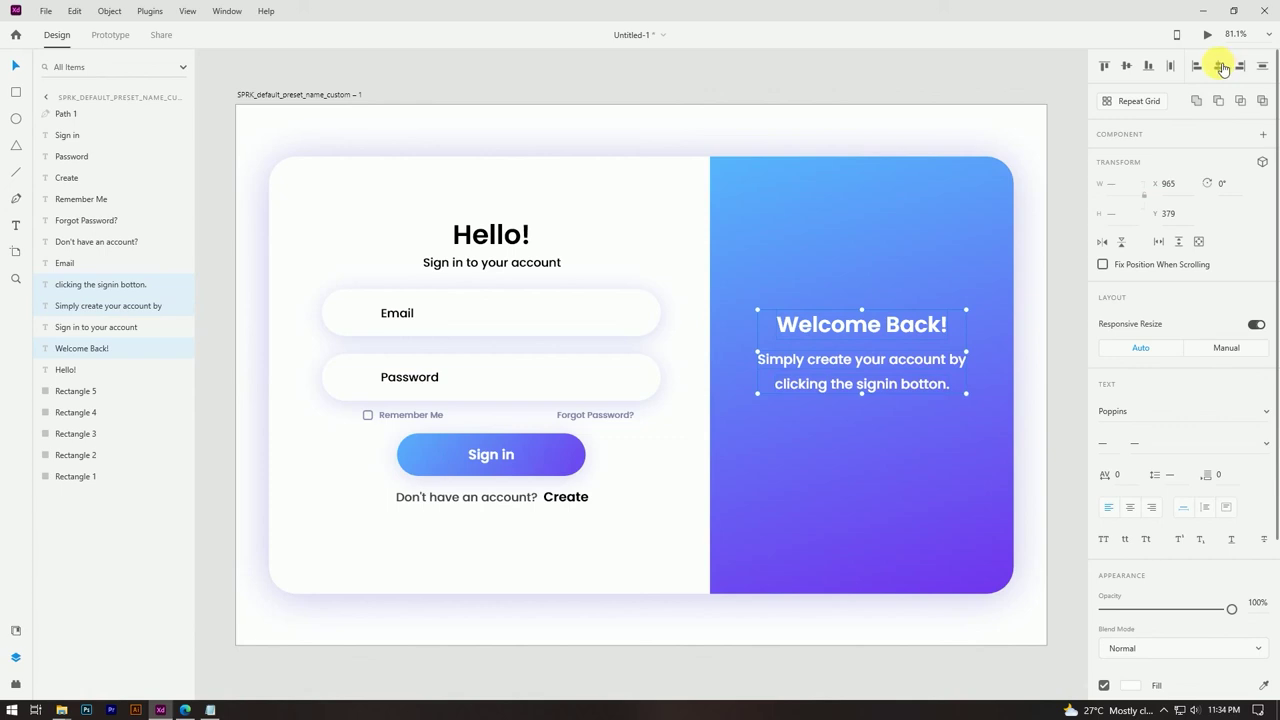
scroll(877, 343, down, 2)
scroll(875, 360, up, 4)
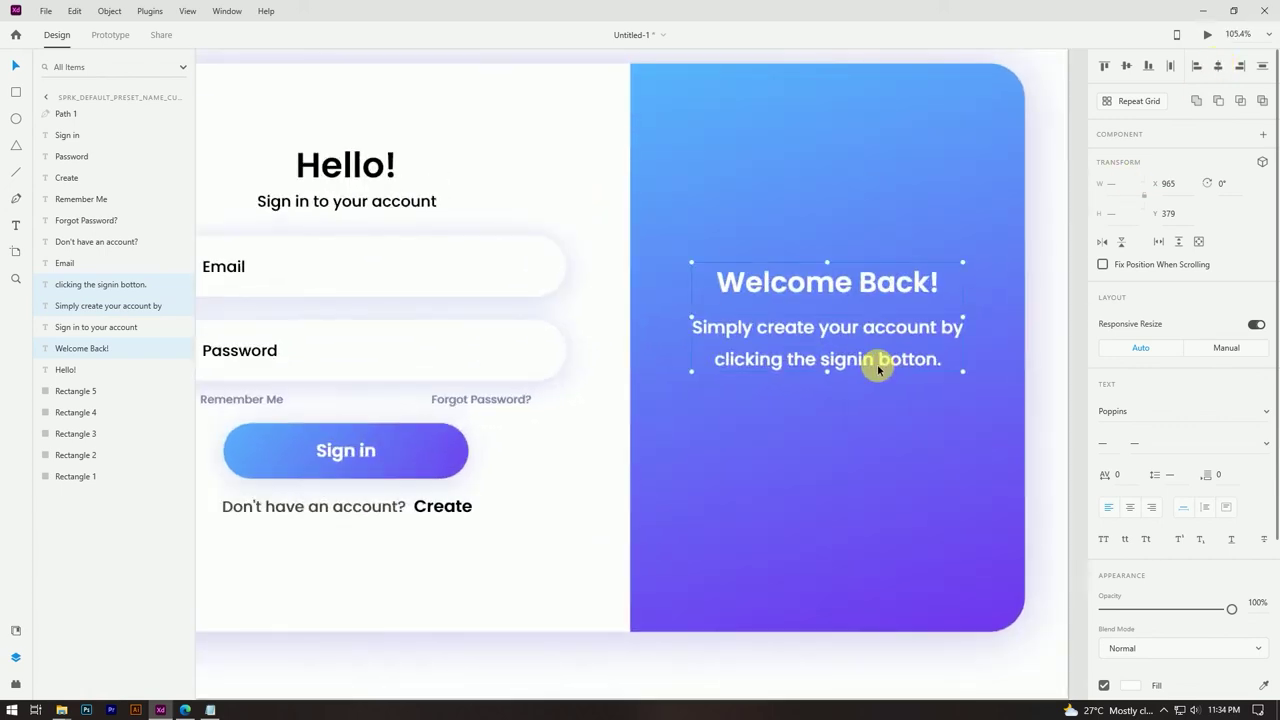
click(1078, 408)
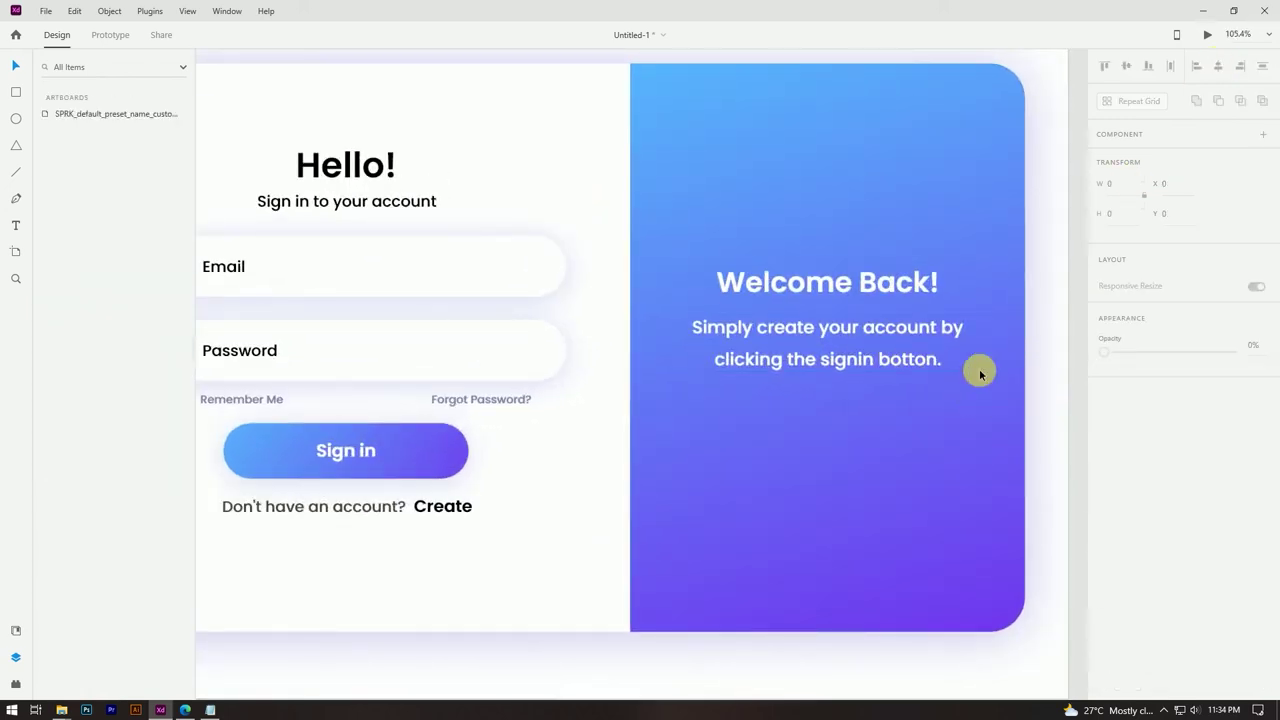
Move the two description lines and the "Welcome Back!" heading down towards the middle of the gradient panel
scroll(826, 360, up, 3)
click(829, 355)
shift+click(829, 329)
drag(829, 334, 829, 380)
drag(809, 265, 780, 351)
Position the two description lines together, closely spaced, below the "Welcome Back!" heading at about Y 509
key(ctrl+0)
scroll(814, 369, up, 3)
click(808, 360)
shift+click(808, 385)
drag(805, 362, 803, 351)
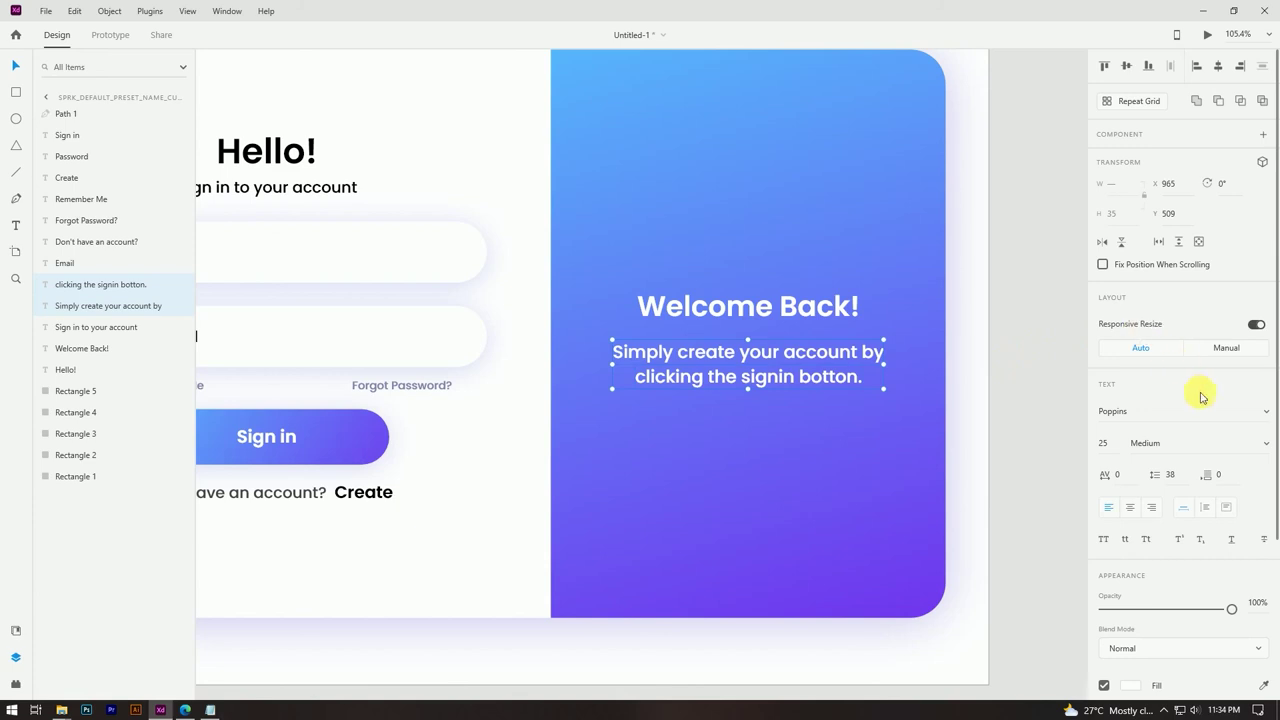
Switch the two description lines to a lighter font weight and align them centrally with the "Welcome Back!" heading
click(1262, 445)
click(1190, 443)
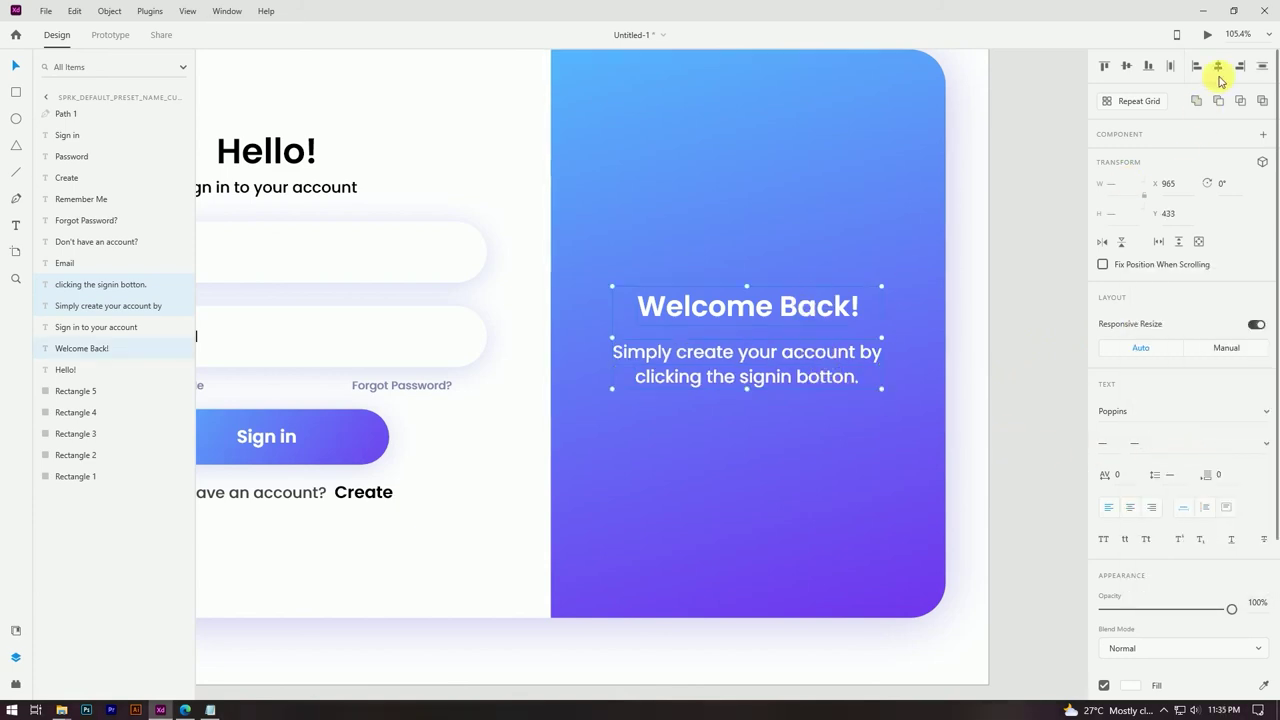
key(Escape)
Move the "Forgot Password?" text slightly left to X 581, balancing it against the "Remember Me" checkbox on the other side
scroll(1000, 320, down, 5)
scroll(949, 314, up, 2)
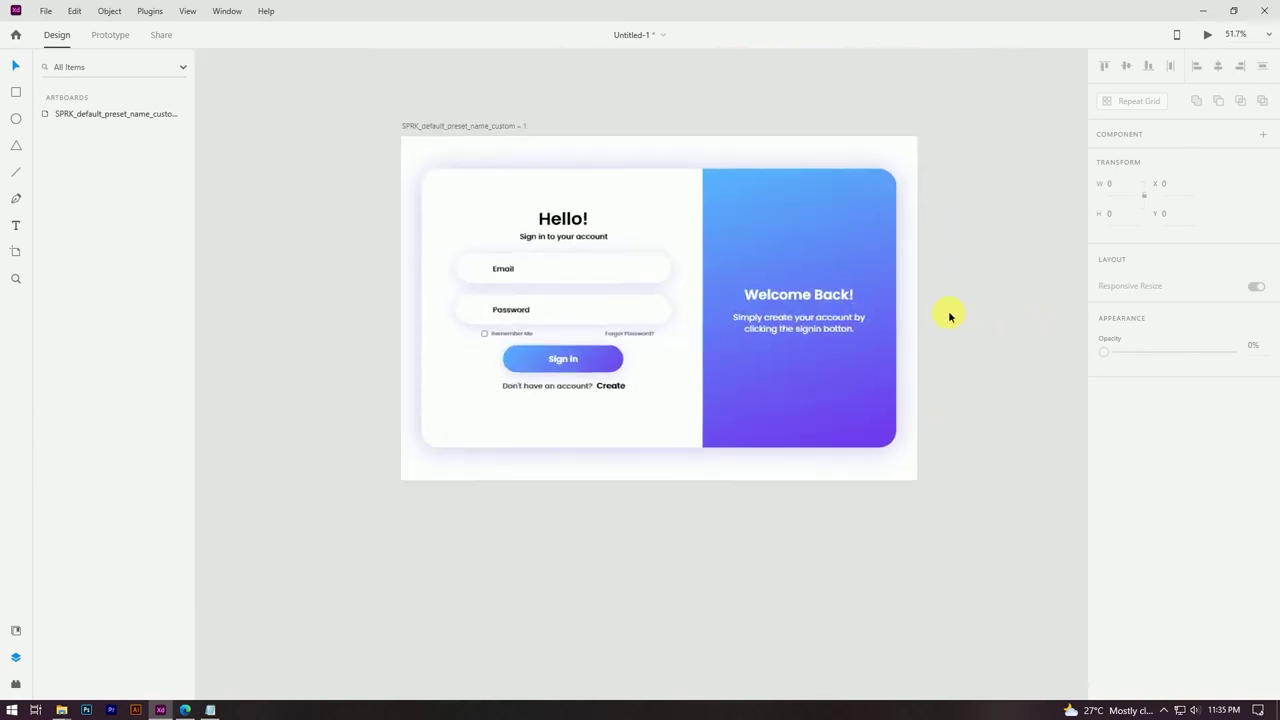
scroll(993, 321, up, 1)
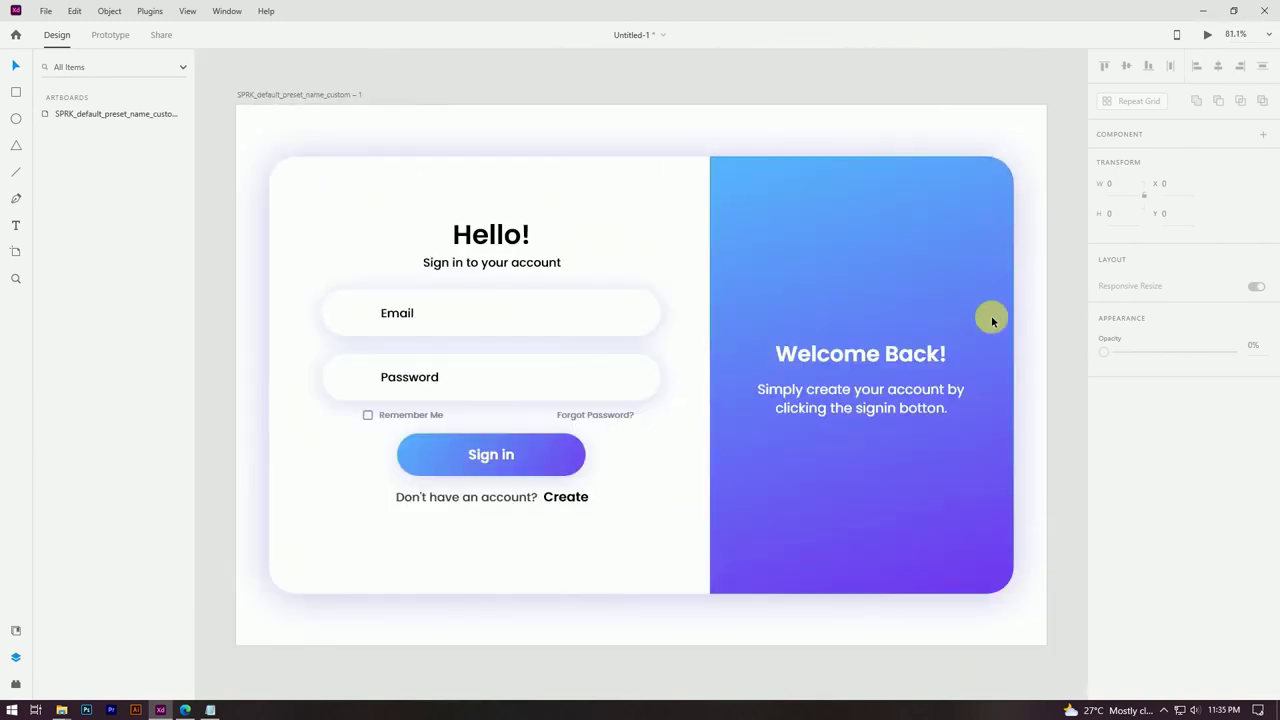
scroll(993, 321, up, 1)
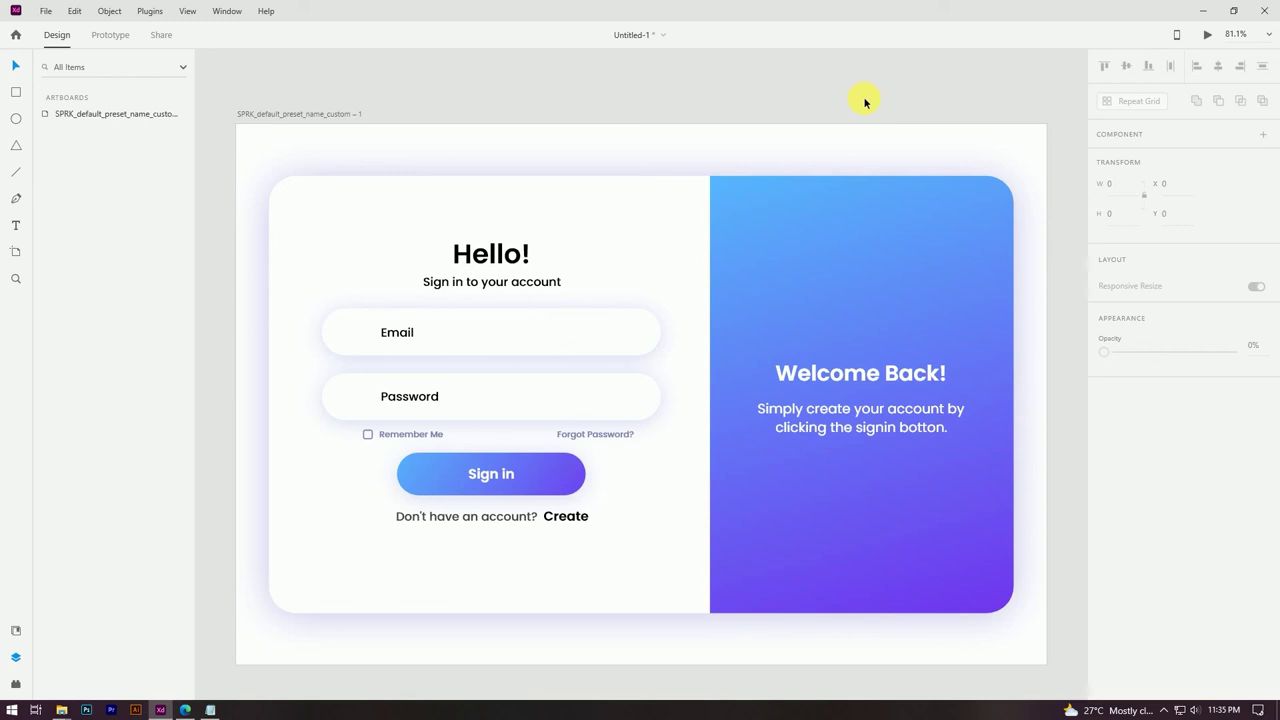
scroll(381, 434, up, 3)
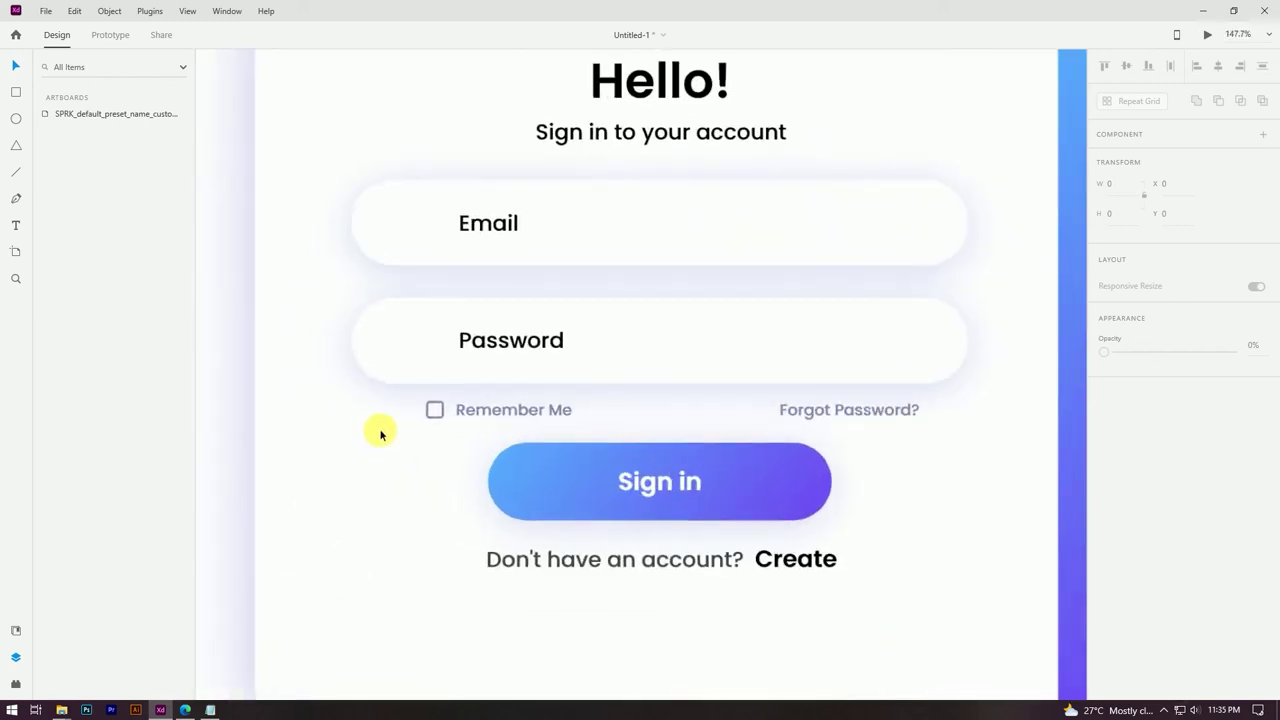
scroll(381, 434, up, 3)
drag(750, 406, 574, 412)
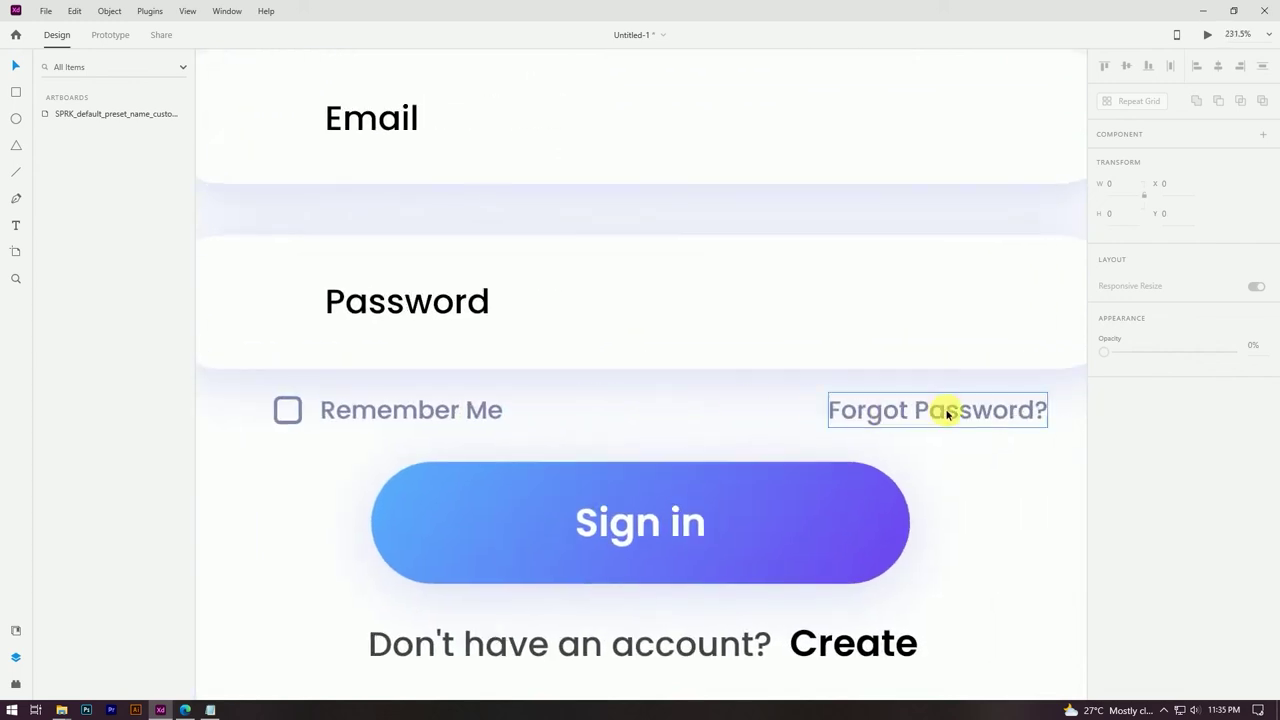
click(947, 412)
scroll(760, 398, down, 4)
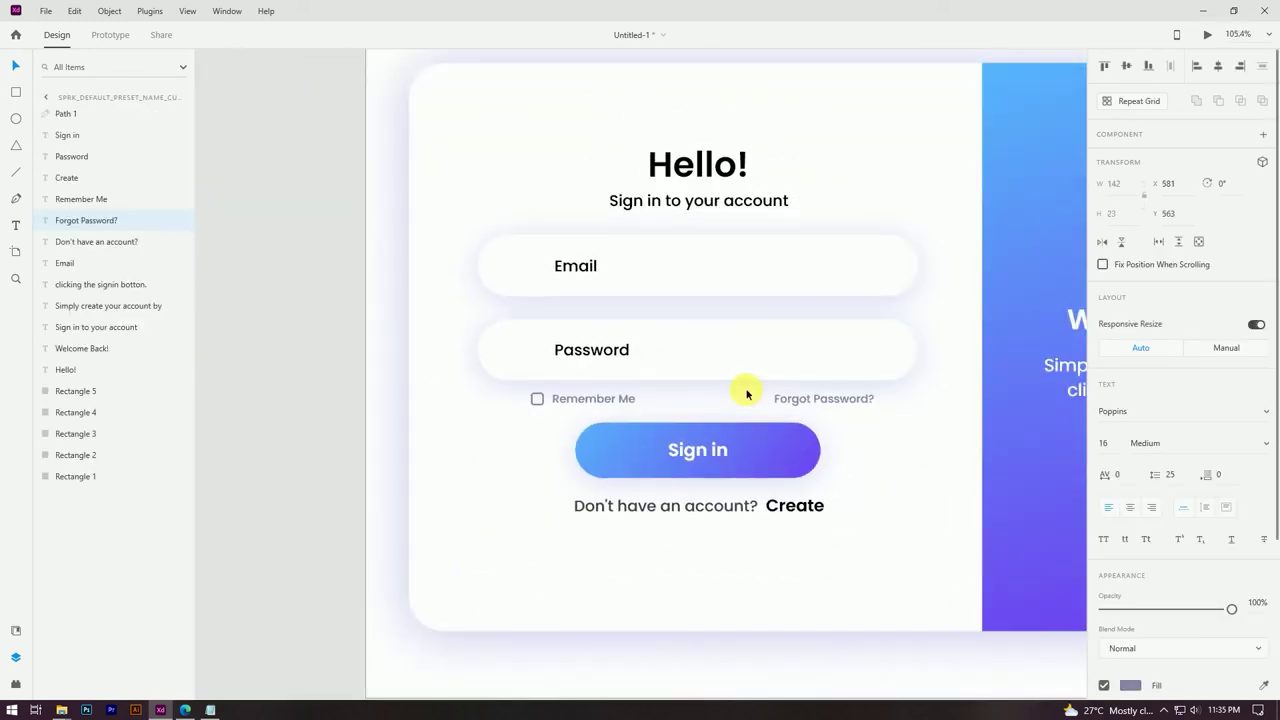
scroll(746, 394, down, 3)
key(Escape)
key(ctrl+0)
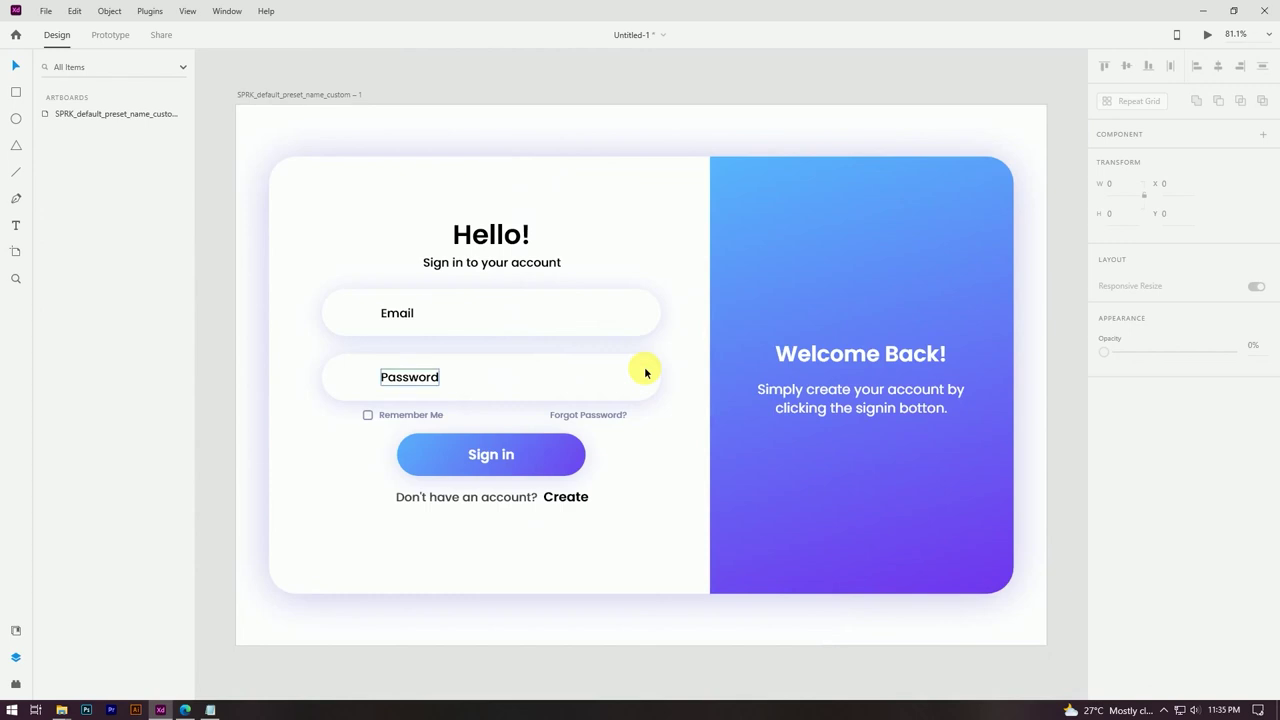